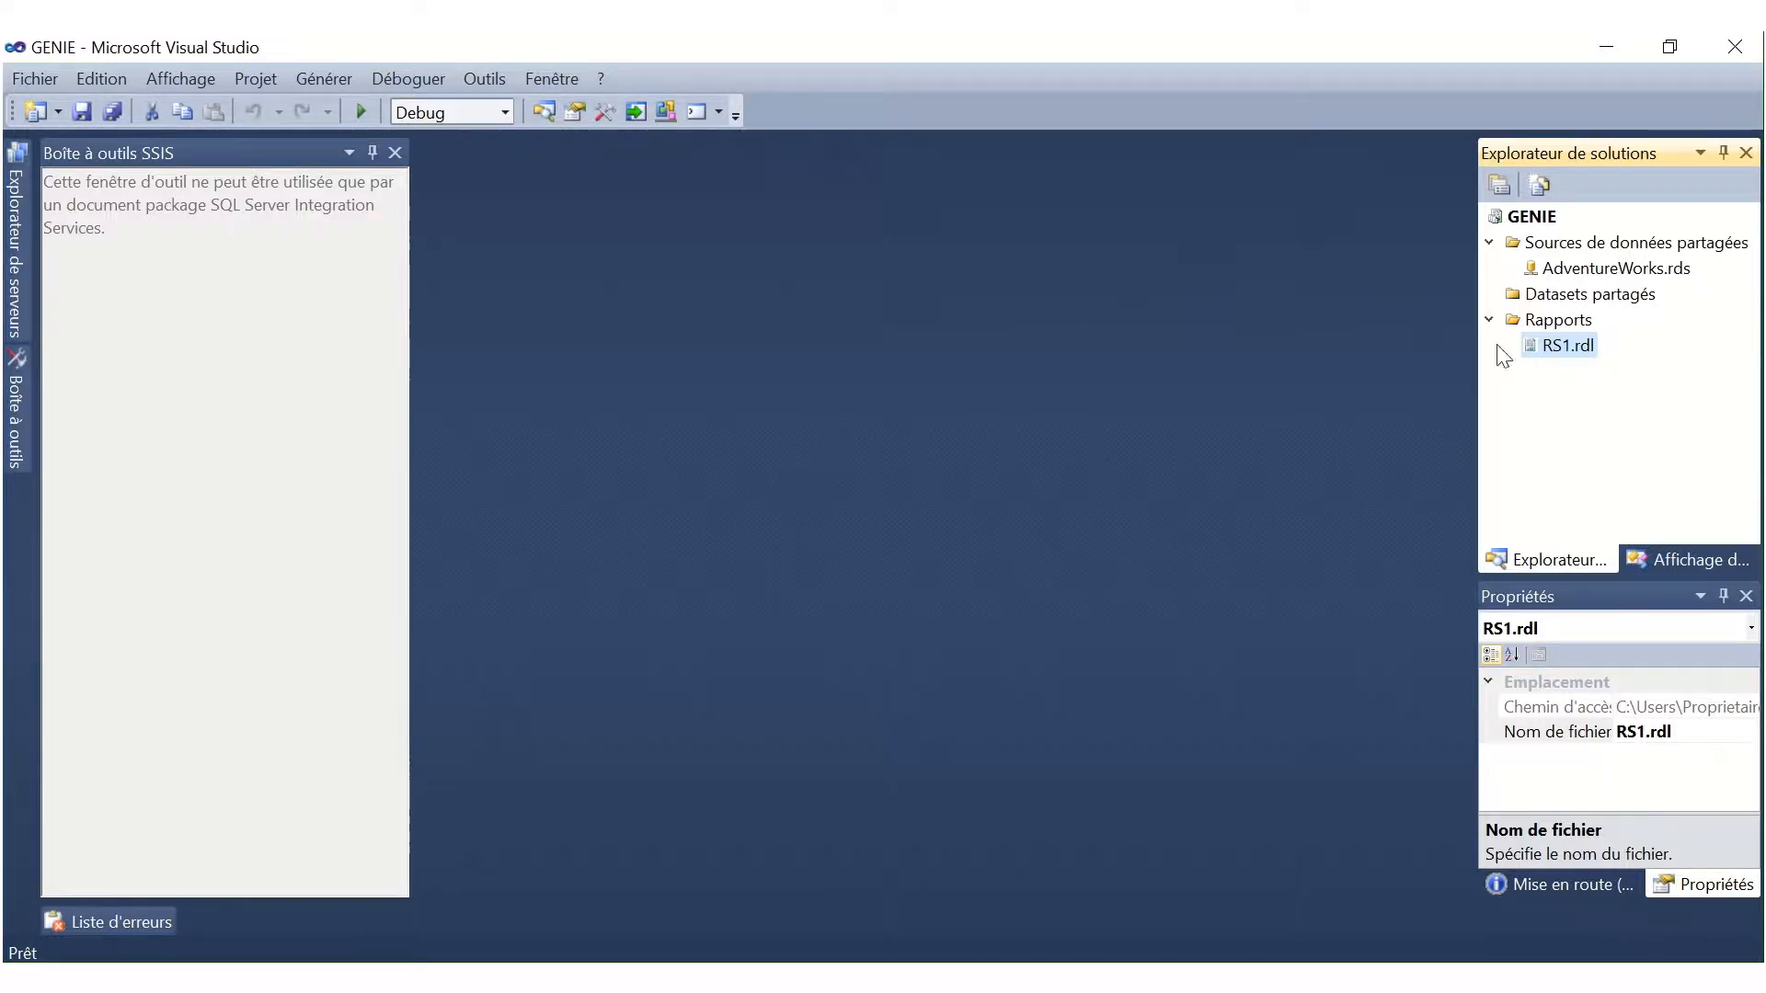
# Step: Start a new report in the Rapports folder with the report wizard, using the shared data source AdventureWorks
pyautogui.rightClick(1535, 319)
pyautogui.click(1385, 337)
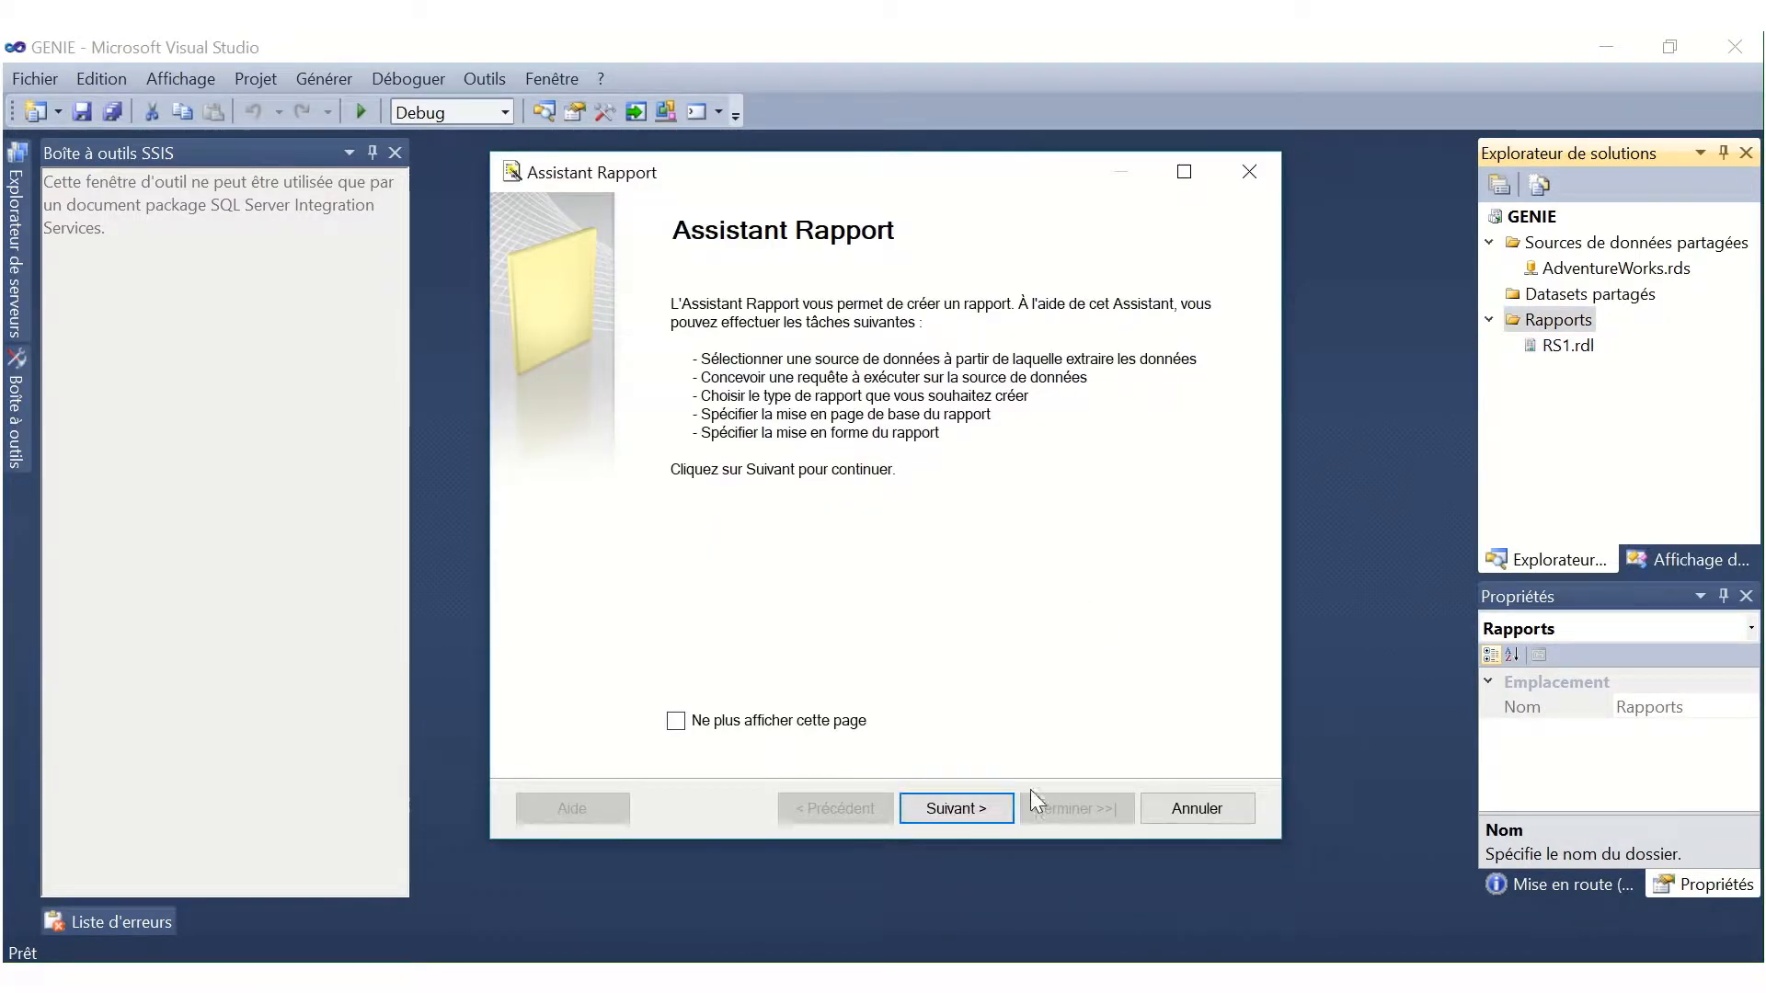
pyautogui.click(999, 813)
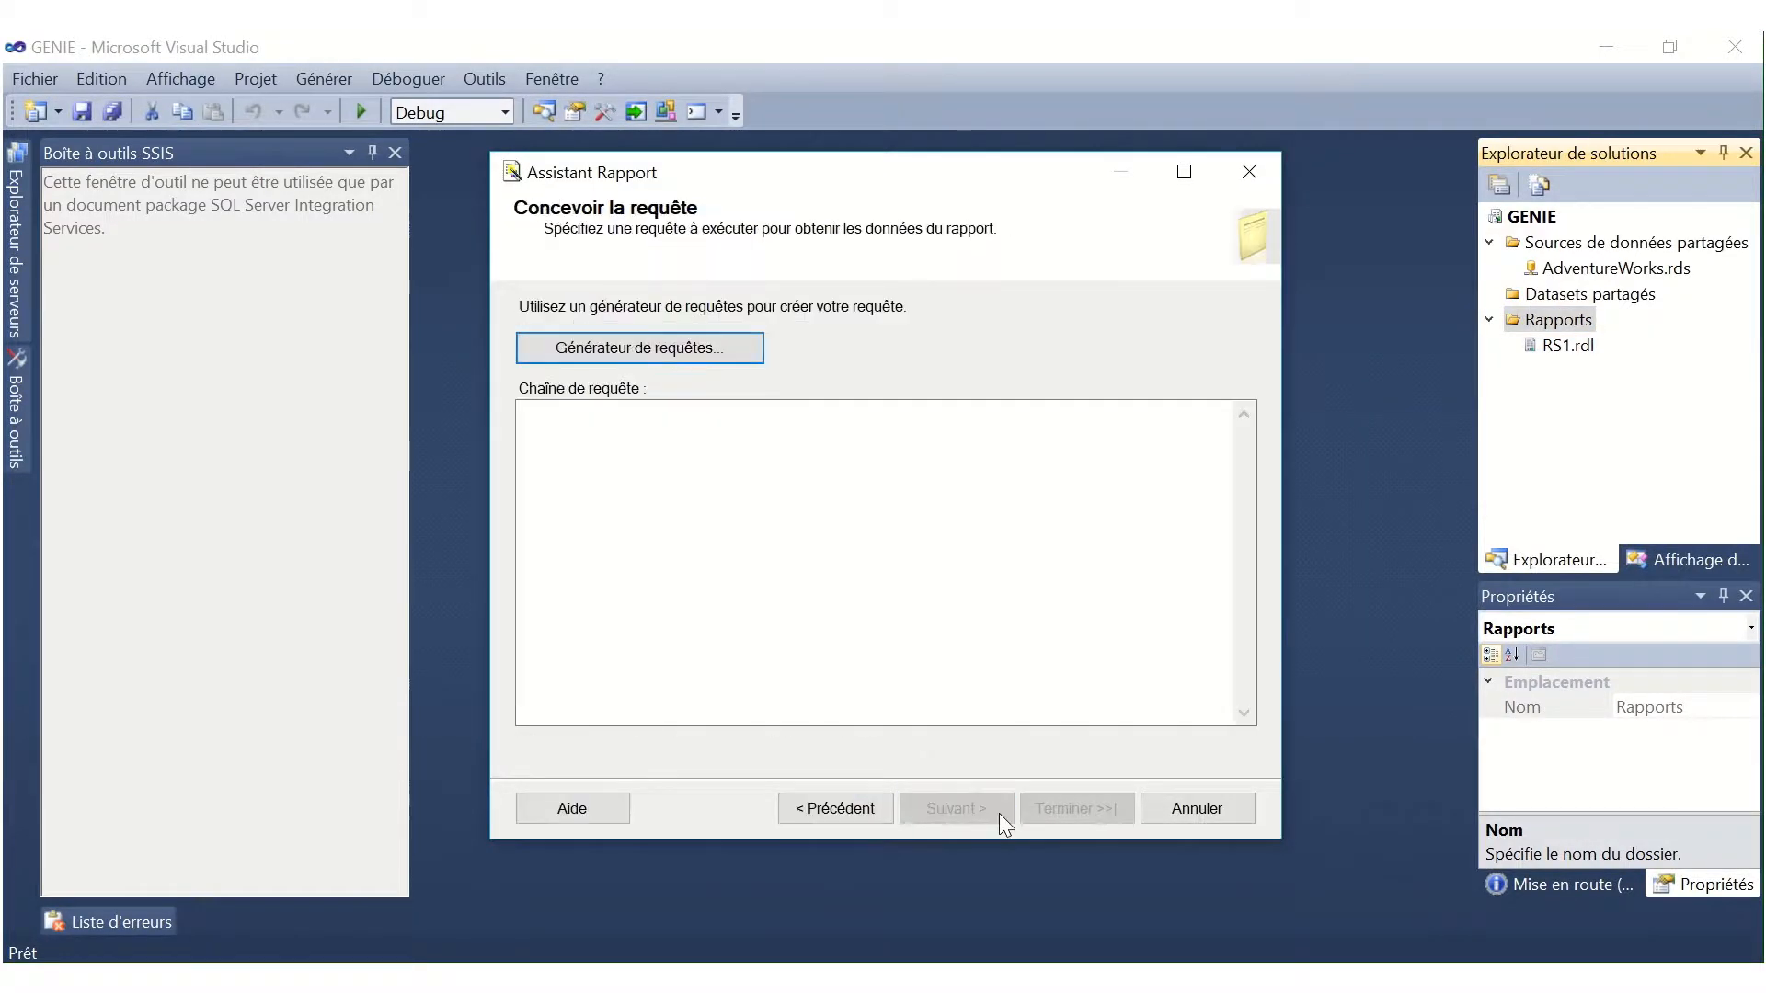
pyautogui.click(842, 820)
pyautogui.click(915, 813)
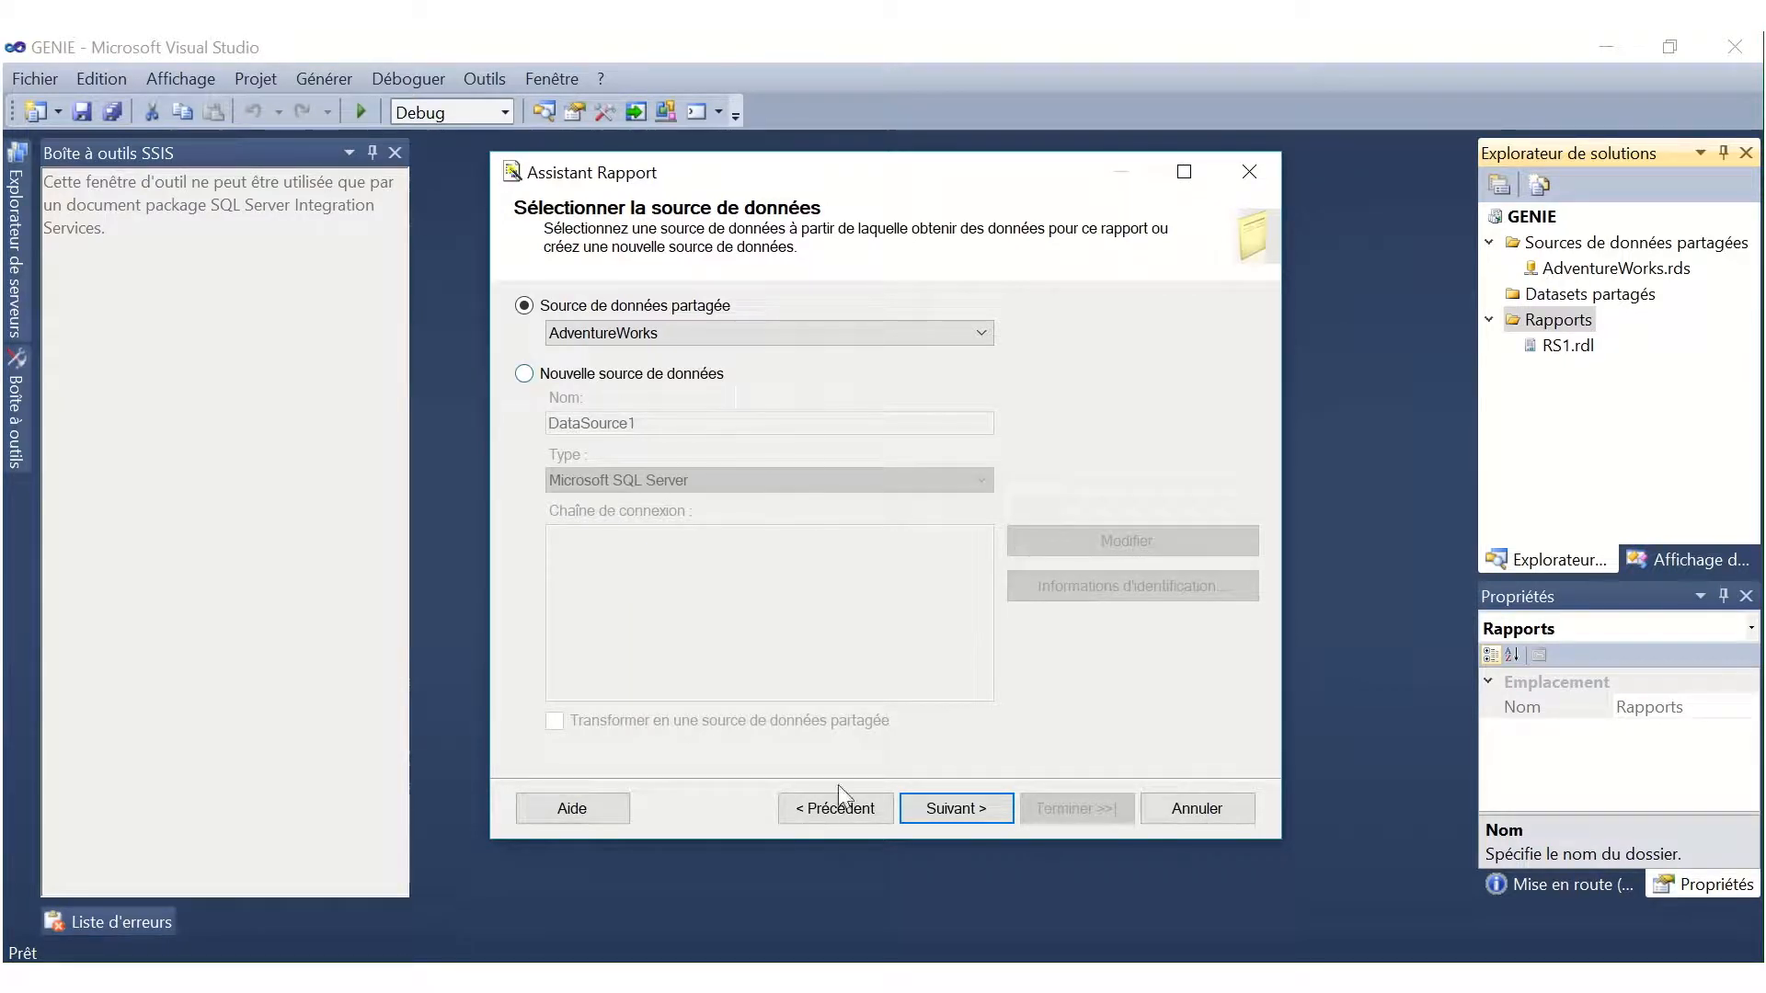
pyautogui.click(953, 808)
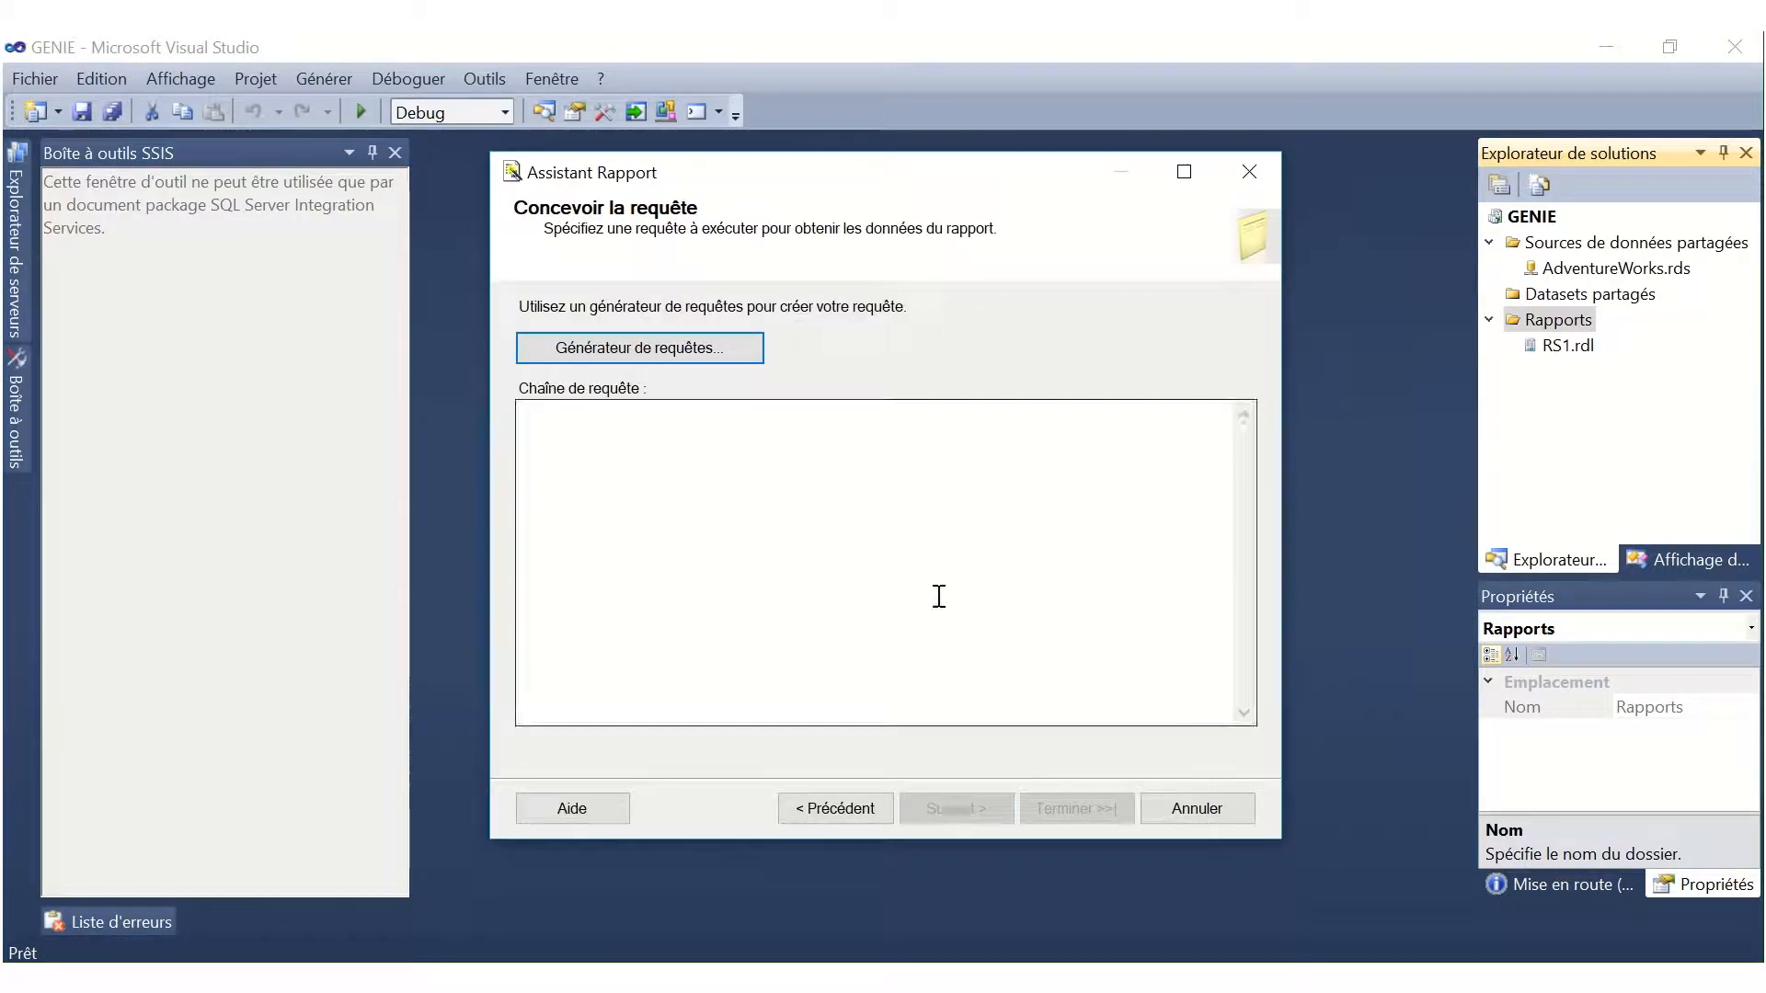
# Step: Open the query designer and add the tables dim_businessentityaddress, dim_salesorderdetail, dim_time and fac_salesheaderonline
pyautogui.click(627, 357)
pyautogui.rightClick(696, 281)
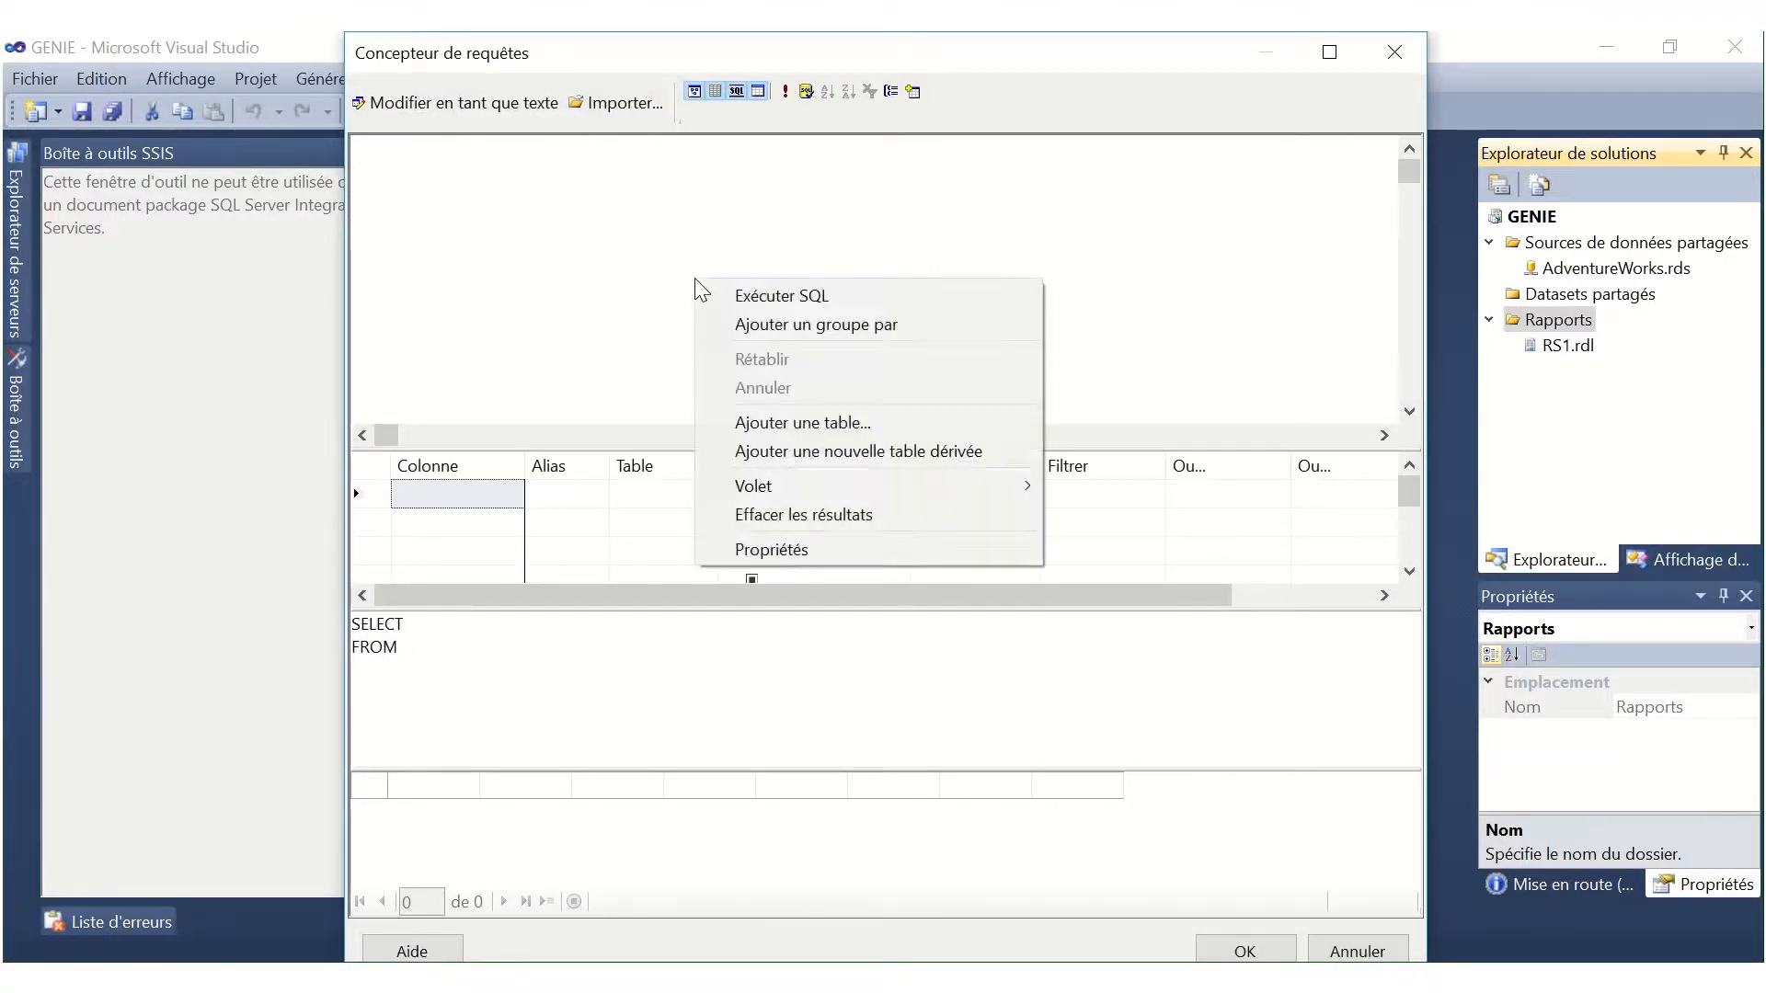
pyautogui.click(897, 425)
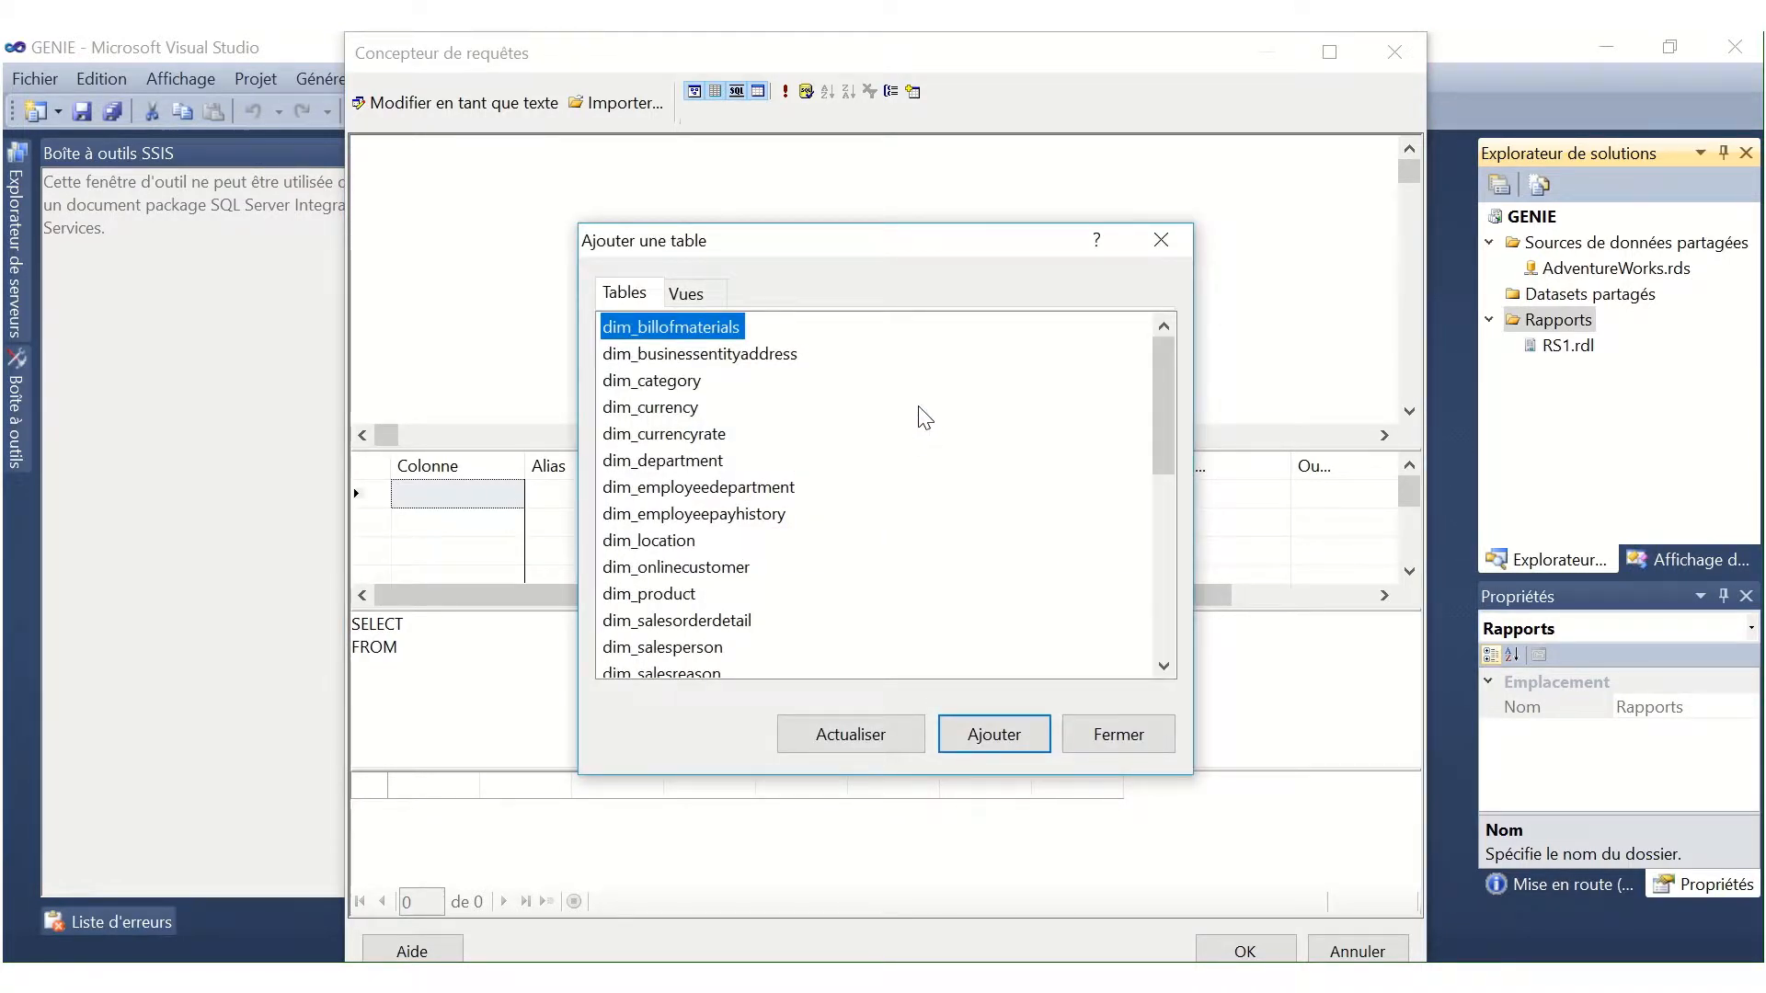
pyautogui.click(782, 358)
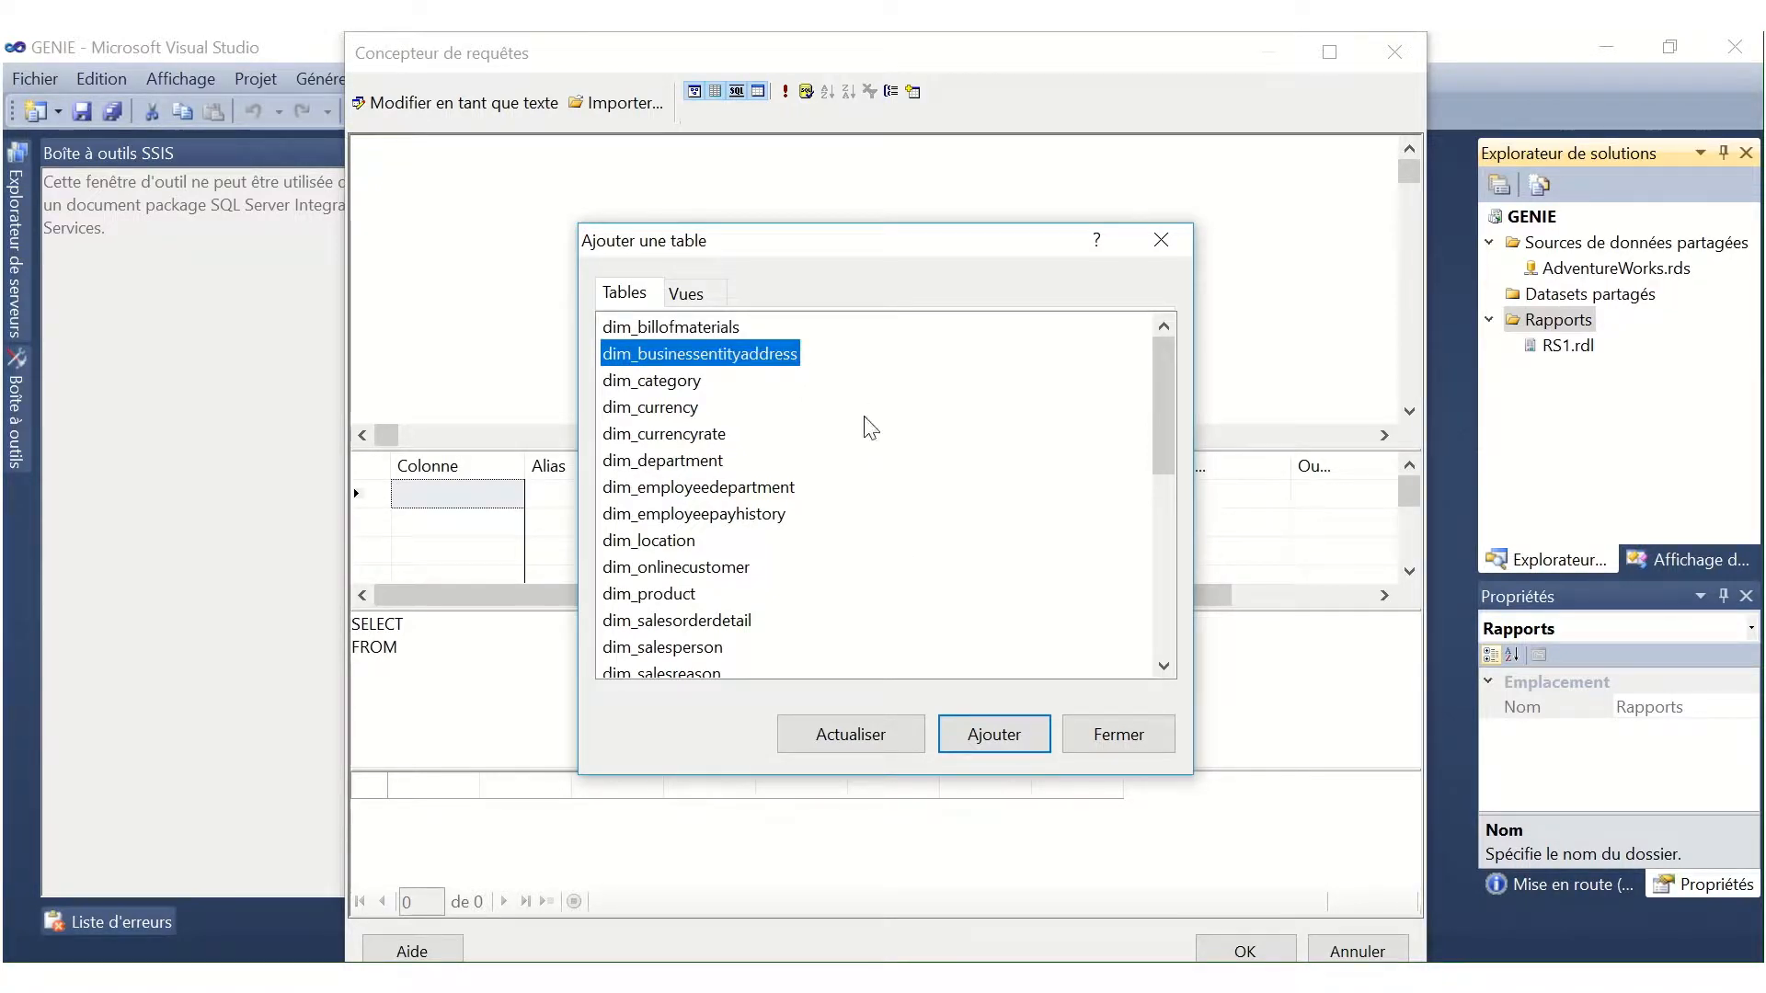
pyautogui.scroll(-4, 869, 432)
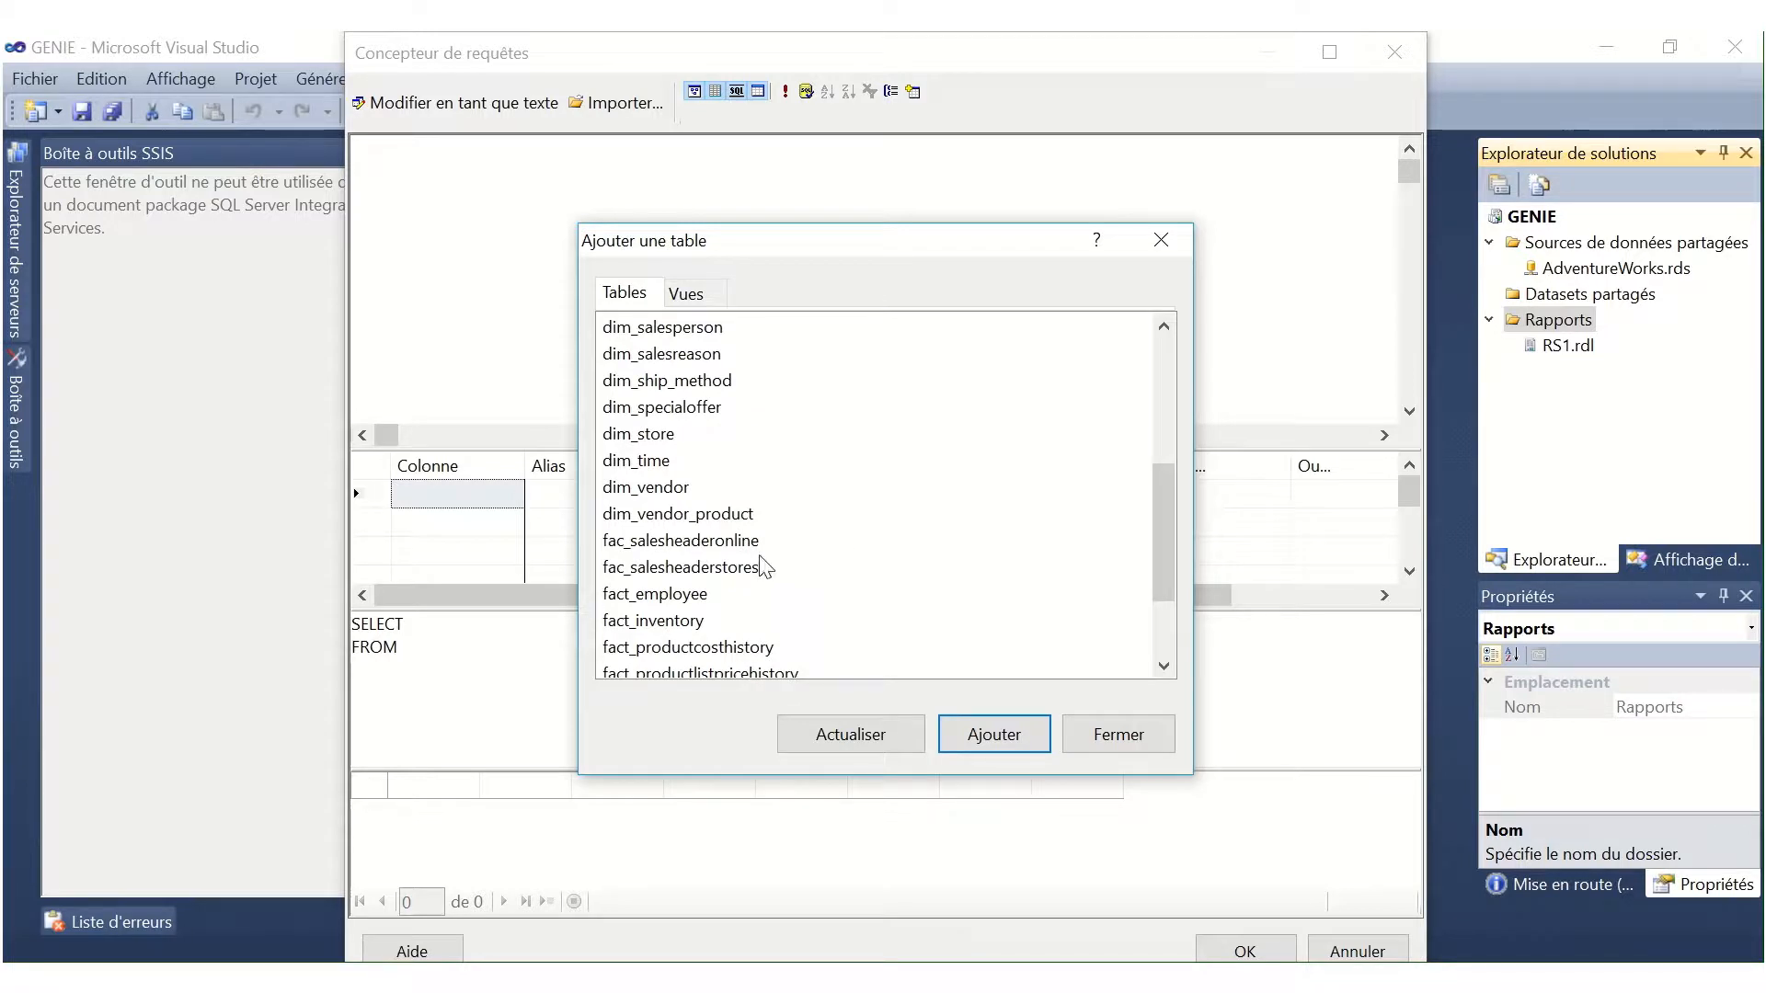
pyautogui.click(749, 542)
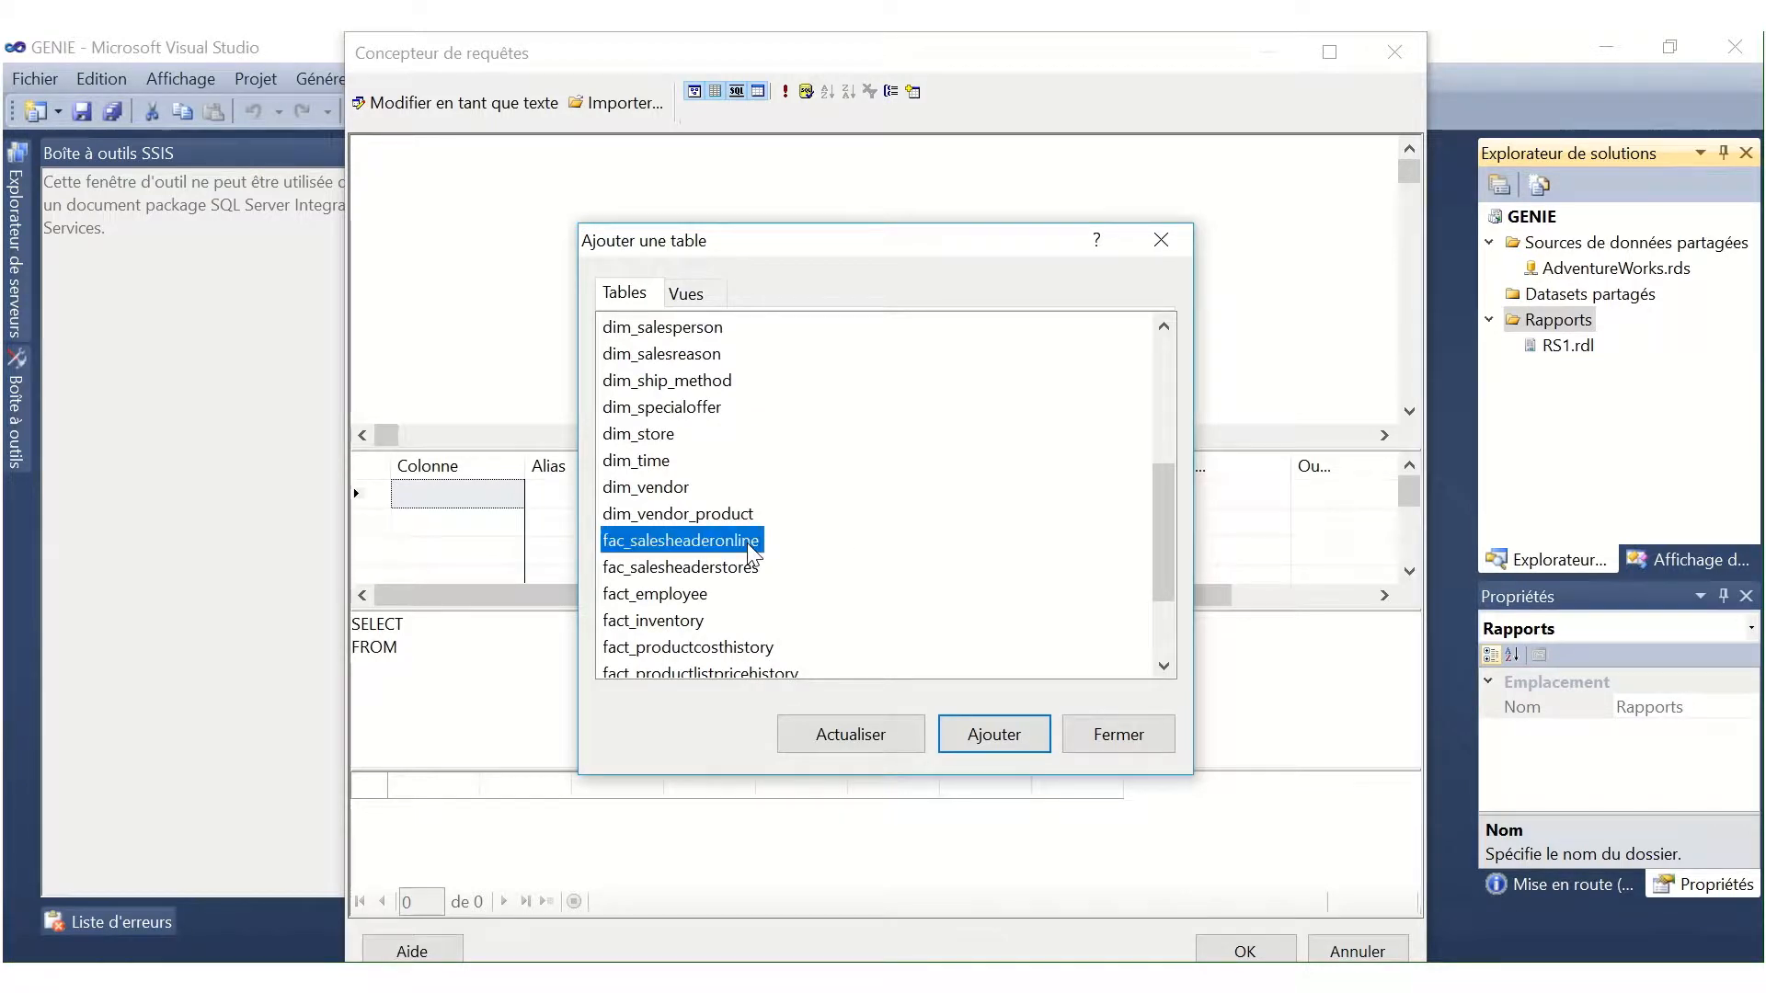
pyautogui.scroll(1, 740, 494)
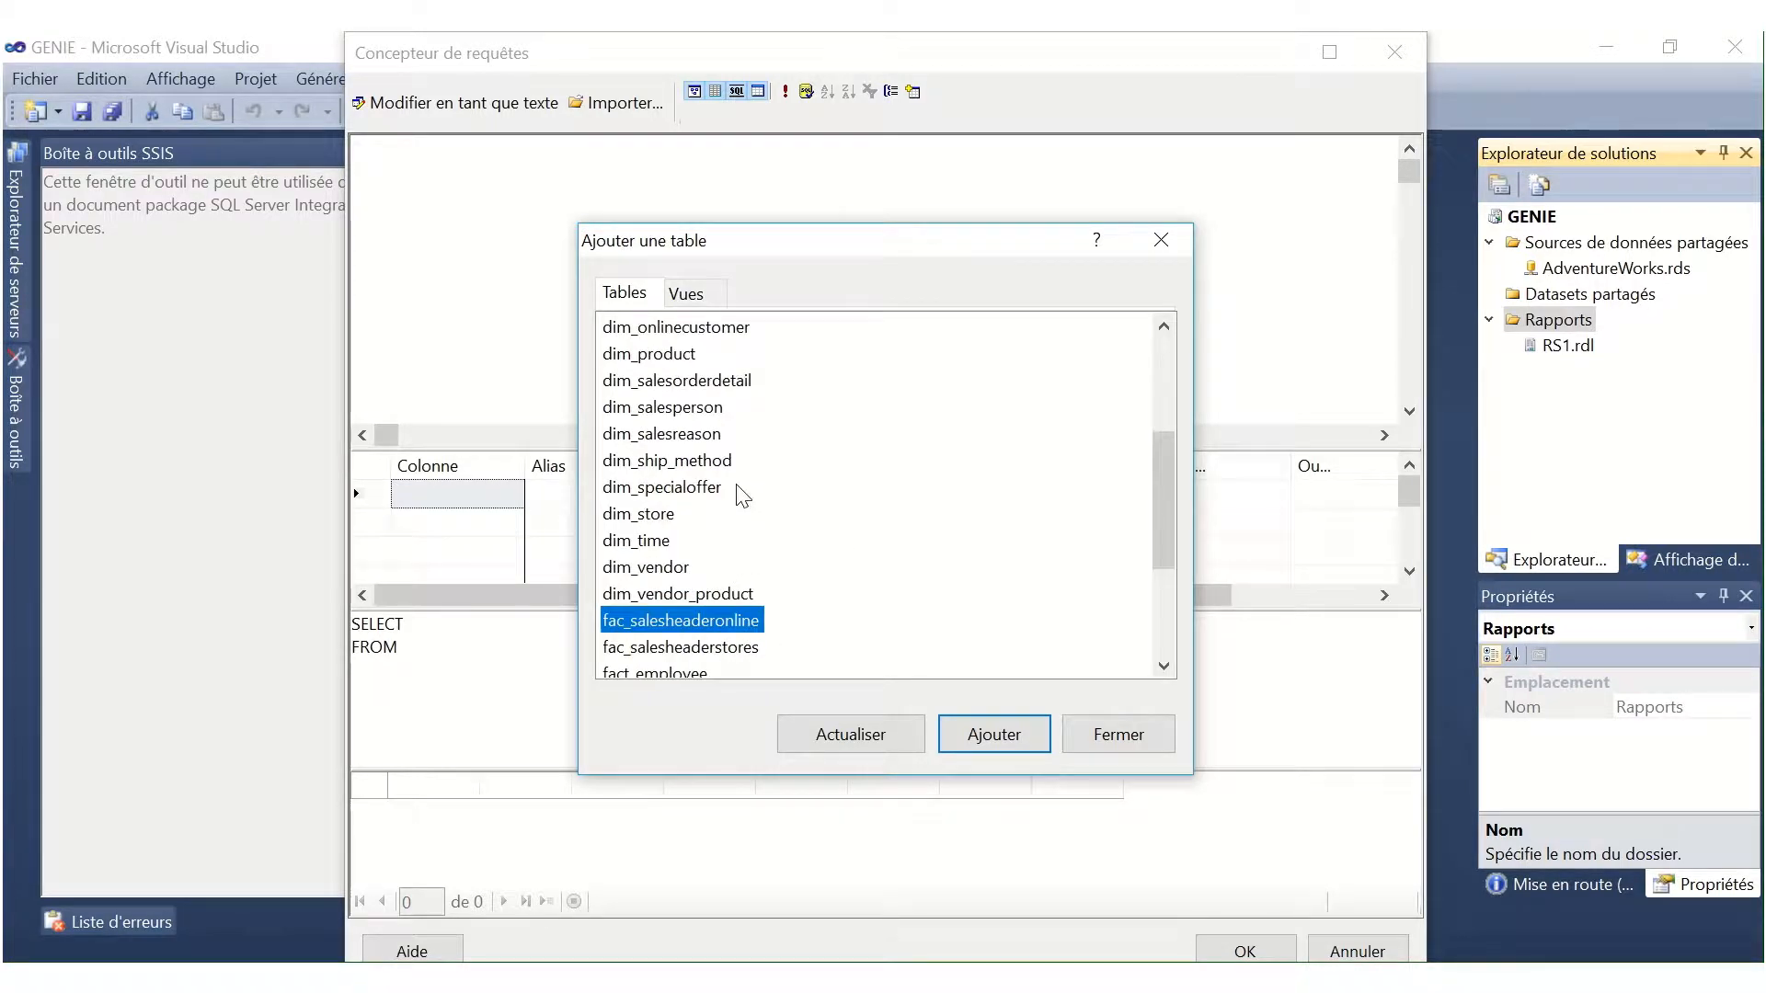
pyautogui.keyDown('ctrl'); pyautogui.click(708, 386); pyautogui.keyUp('ctrl')
pyautogui.keyDown('ctrl'); pyautogui.click(660, 542); pyautogui.keyUp('ctrl')
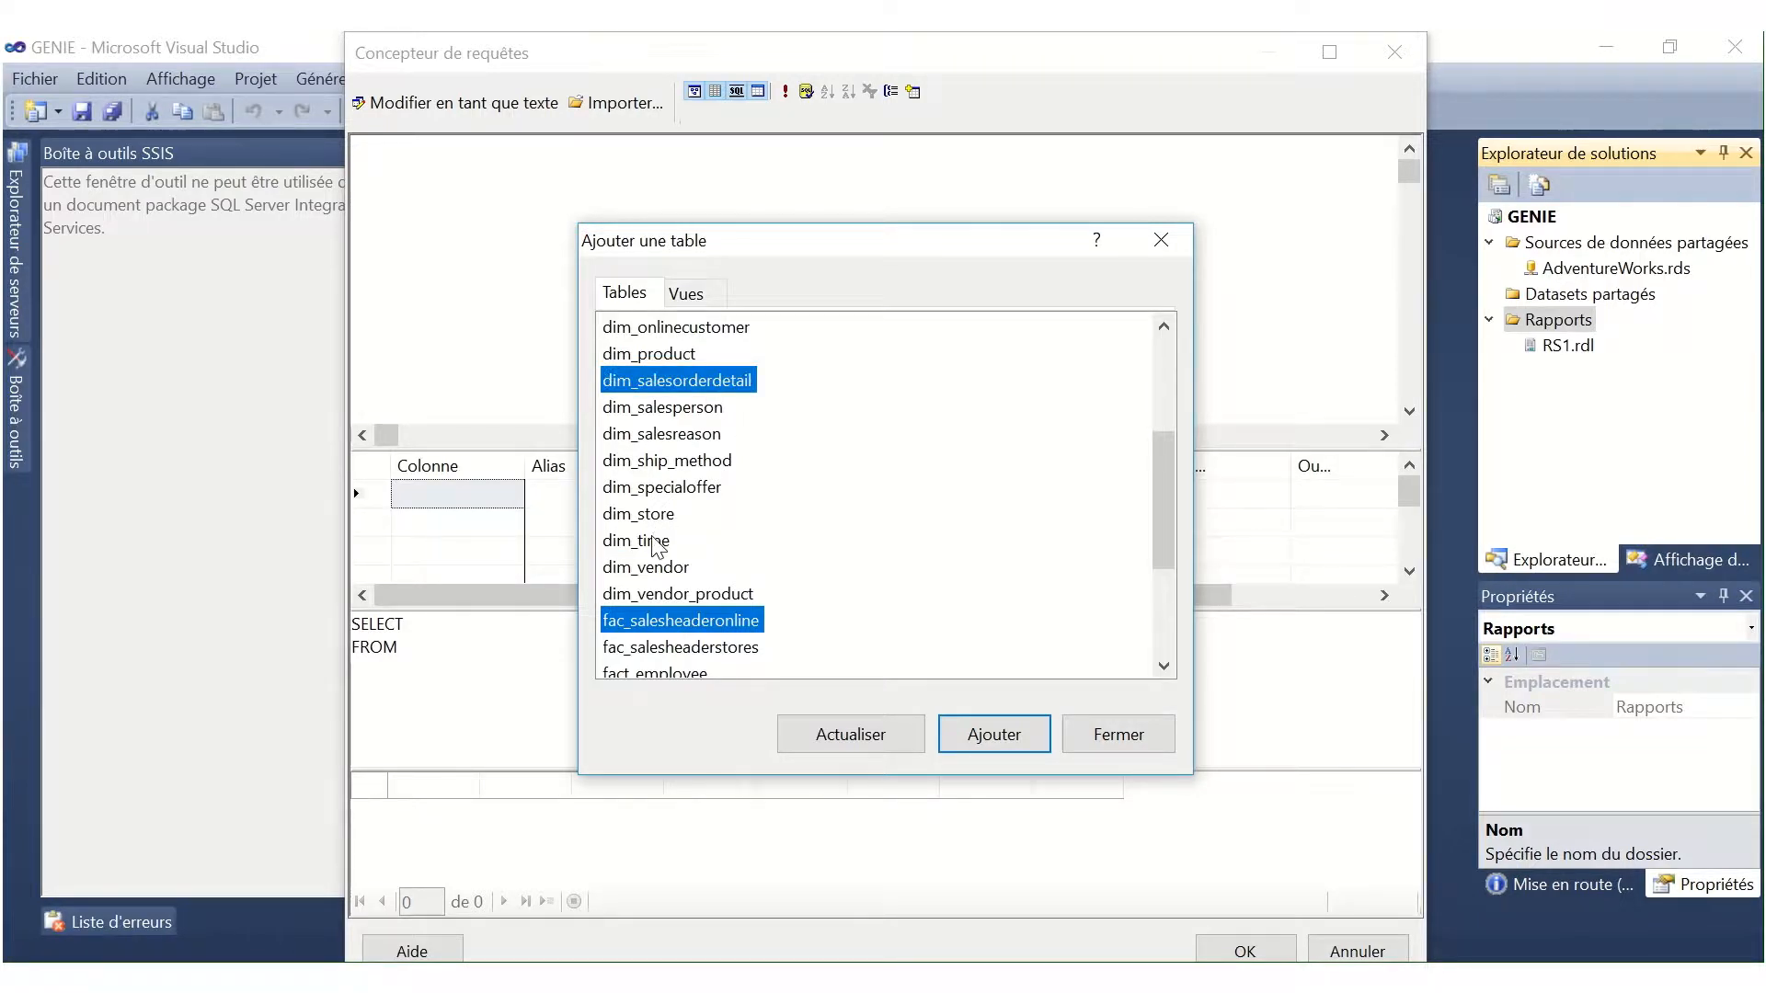
pyautogui.press('Return')
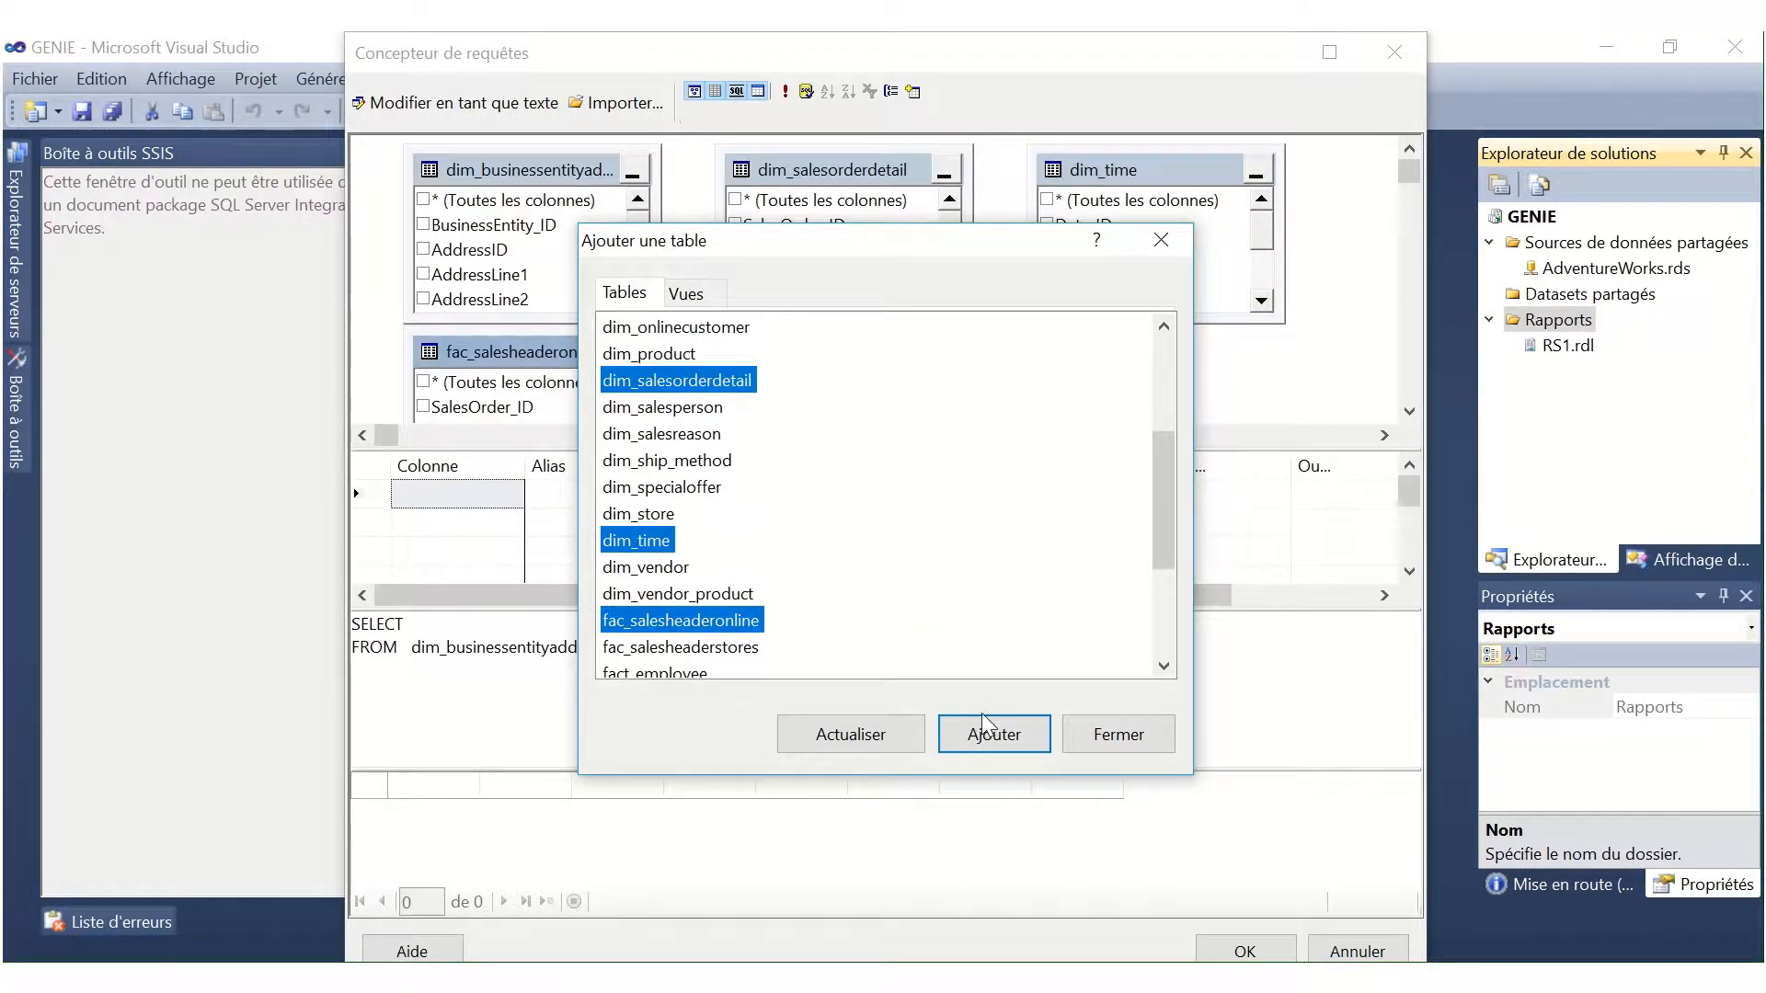
pyautogui.click(1131, 739)
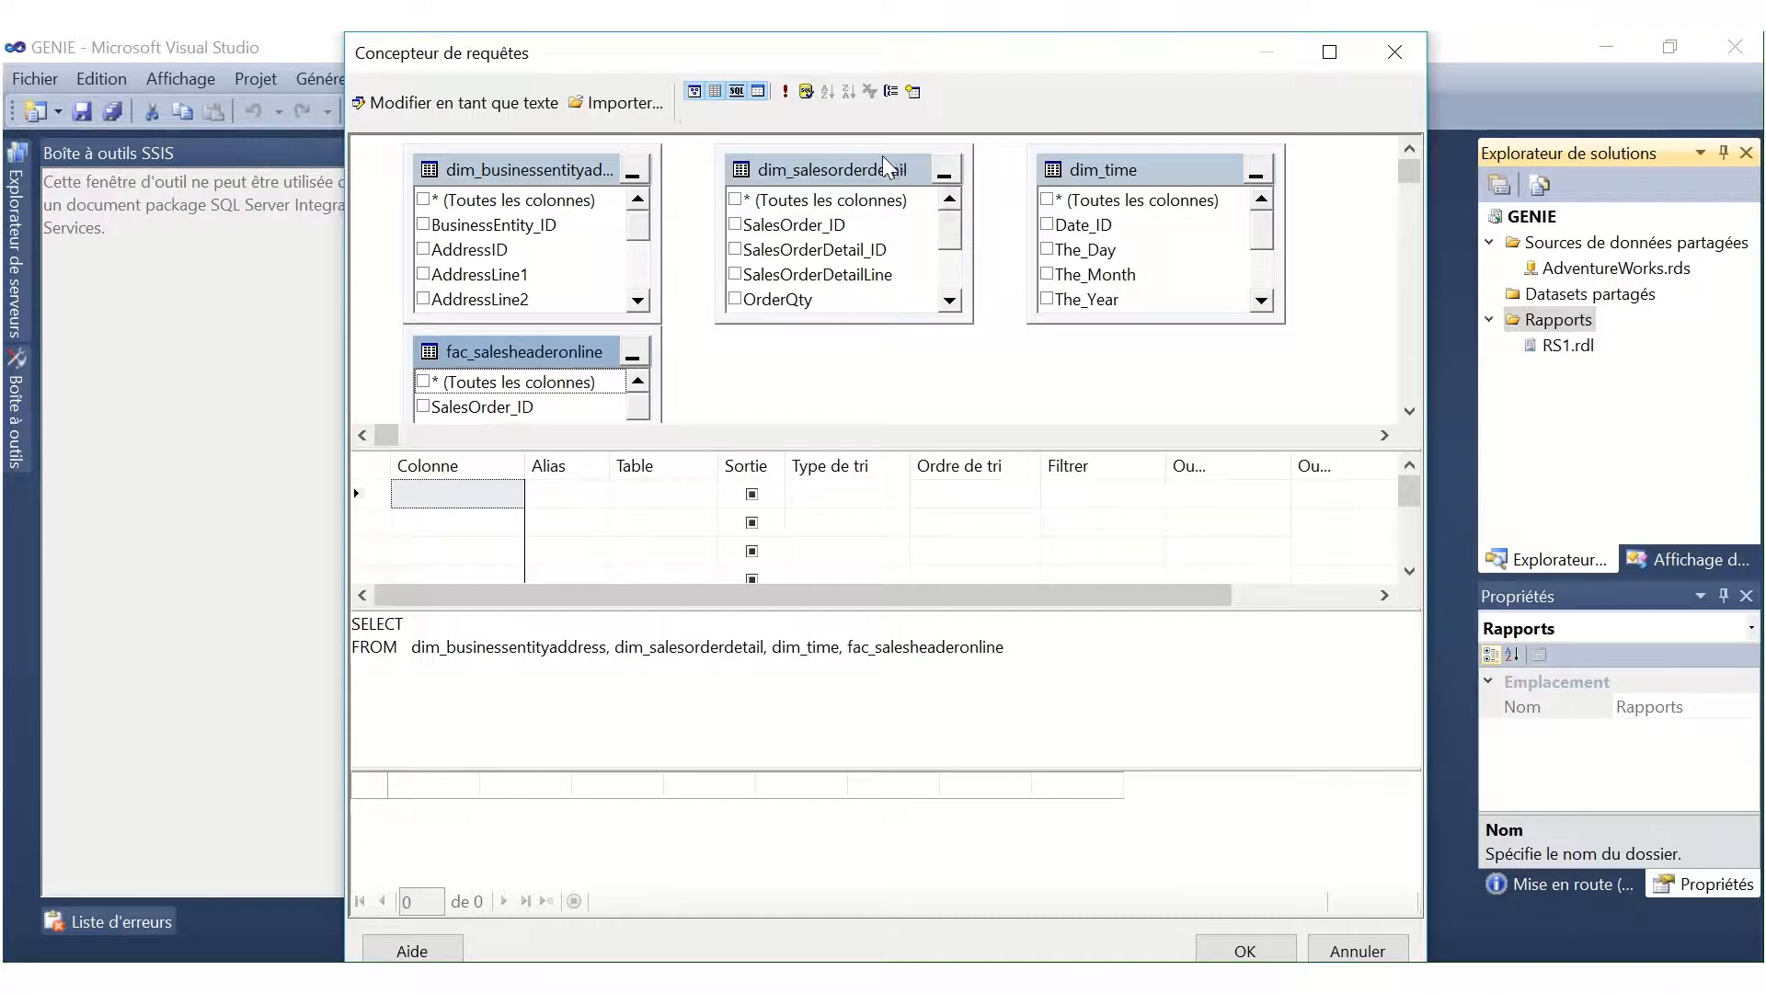
# Step: Place fac_salesheaderonline between the other tables and join its Customer_ID to BusinessEntity_ID in dim_businessentityaddress
pyautogui.moveTo(886, 167); pyautogui.dragTo(1205, 316)
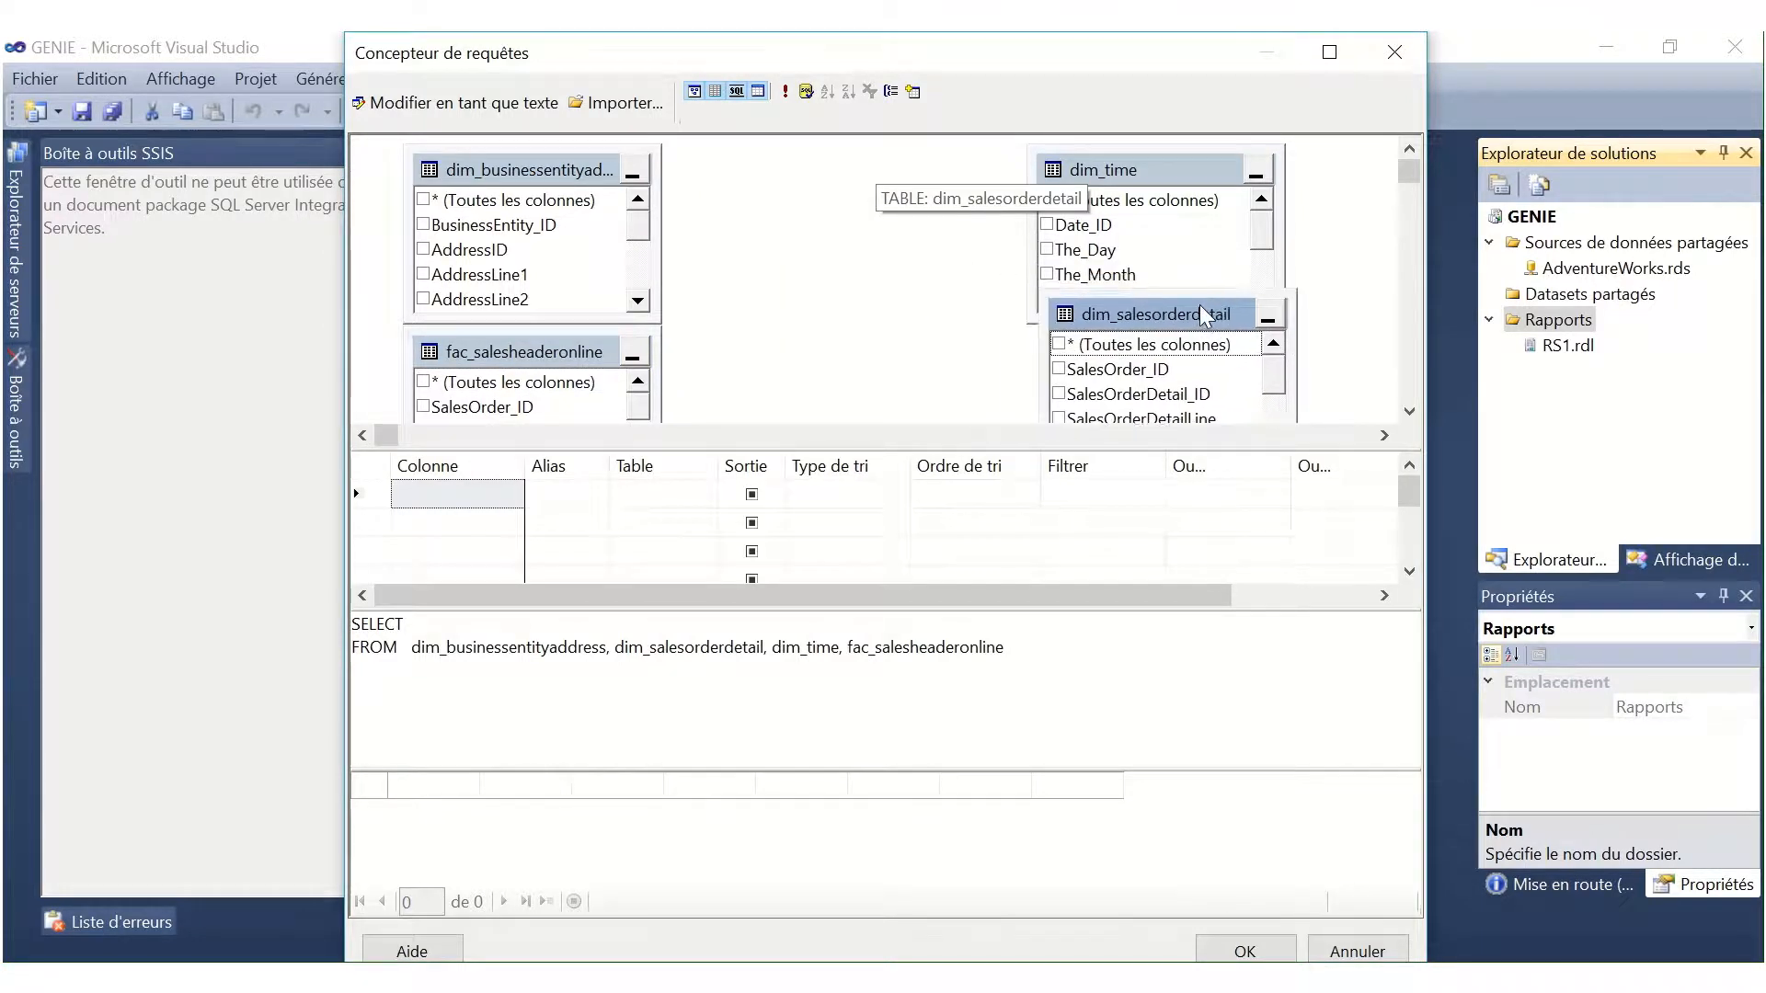
pyautogui.moveTo(556, 353); pyautogui.dragTo(879, 165)
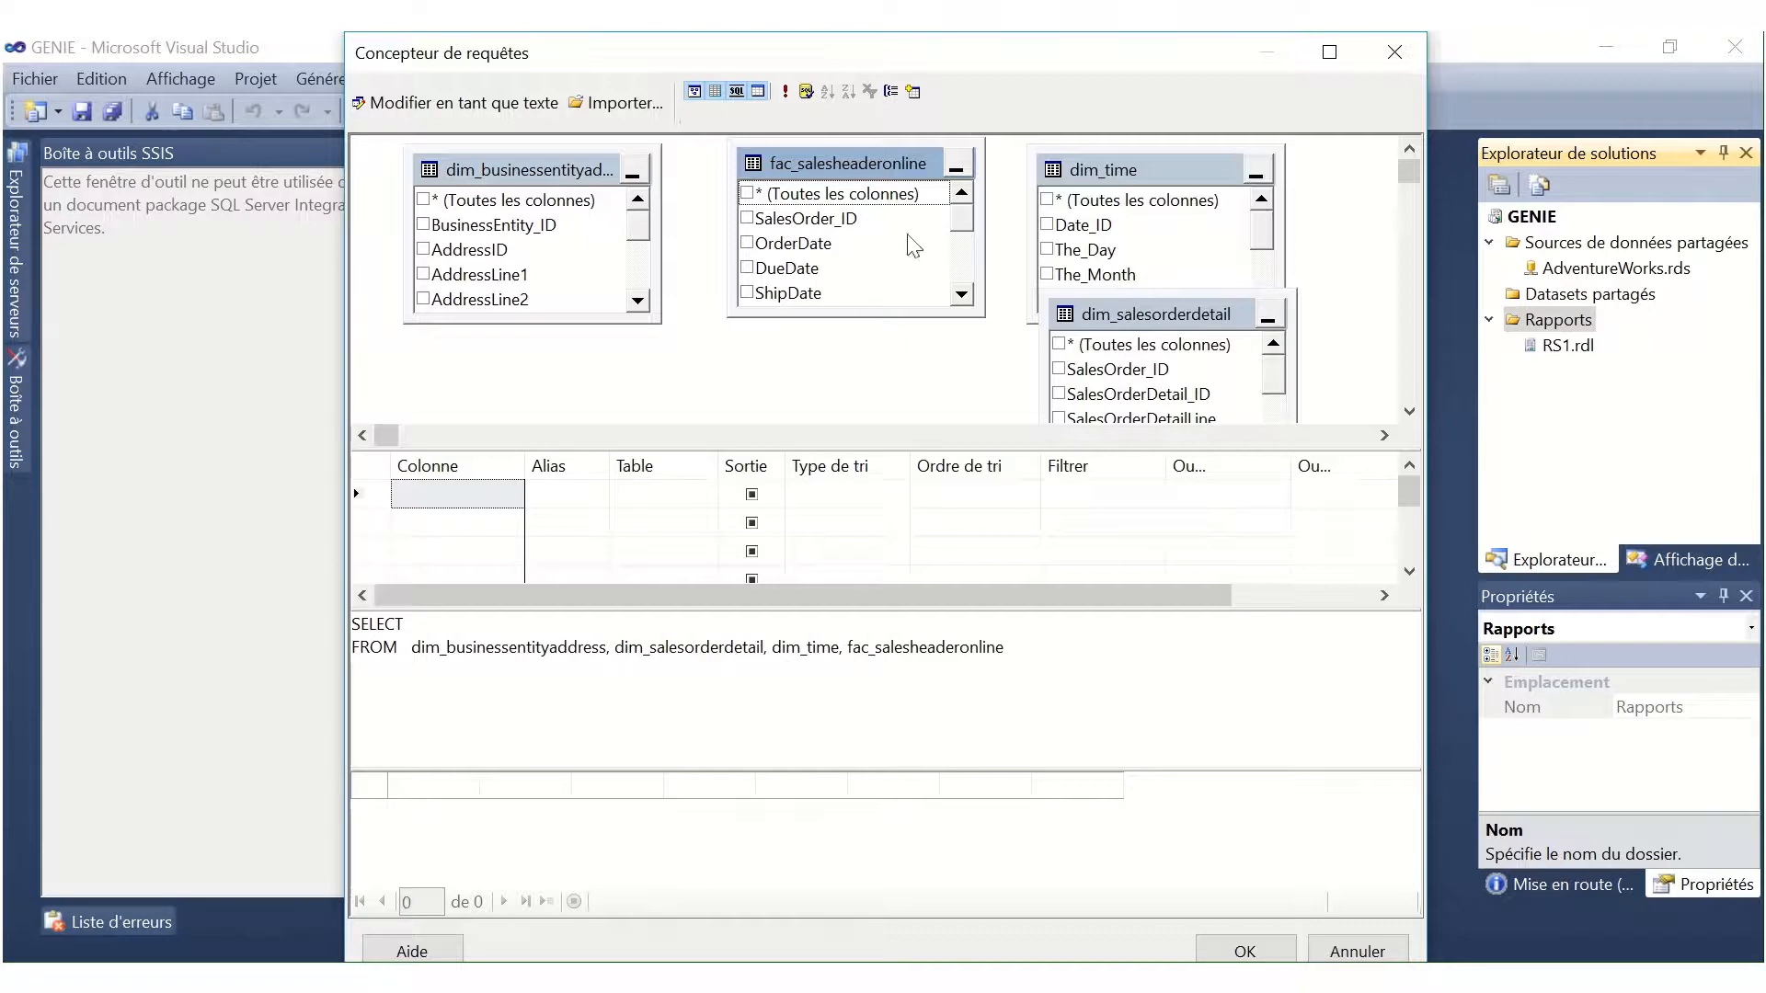
pyautogui.moveTo(969, 225); pyautogui.dragTo(962, 241)
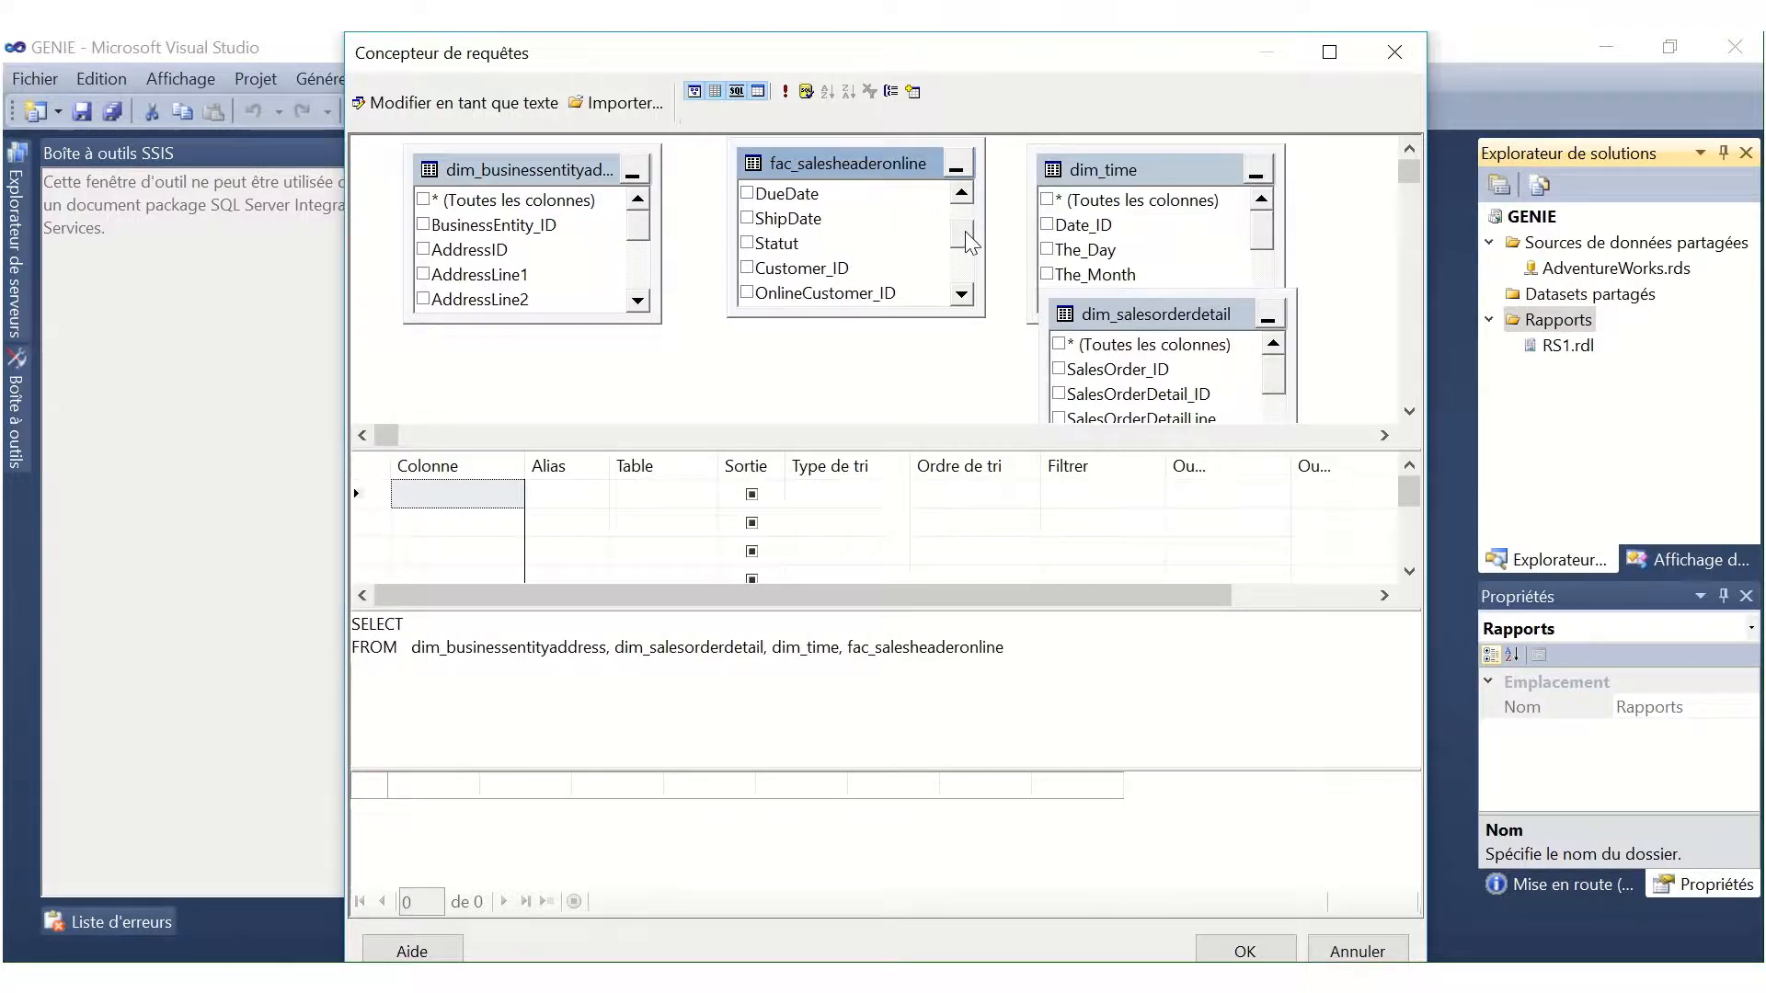
pyautogui.click(808, 269)
pyautogui.moveTo(807, 270); pyautogui.dragTo(551, 223)
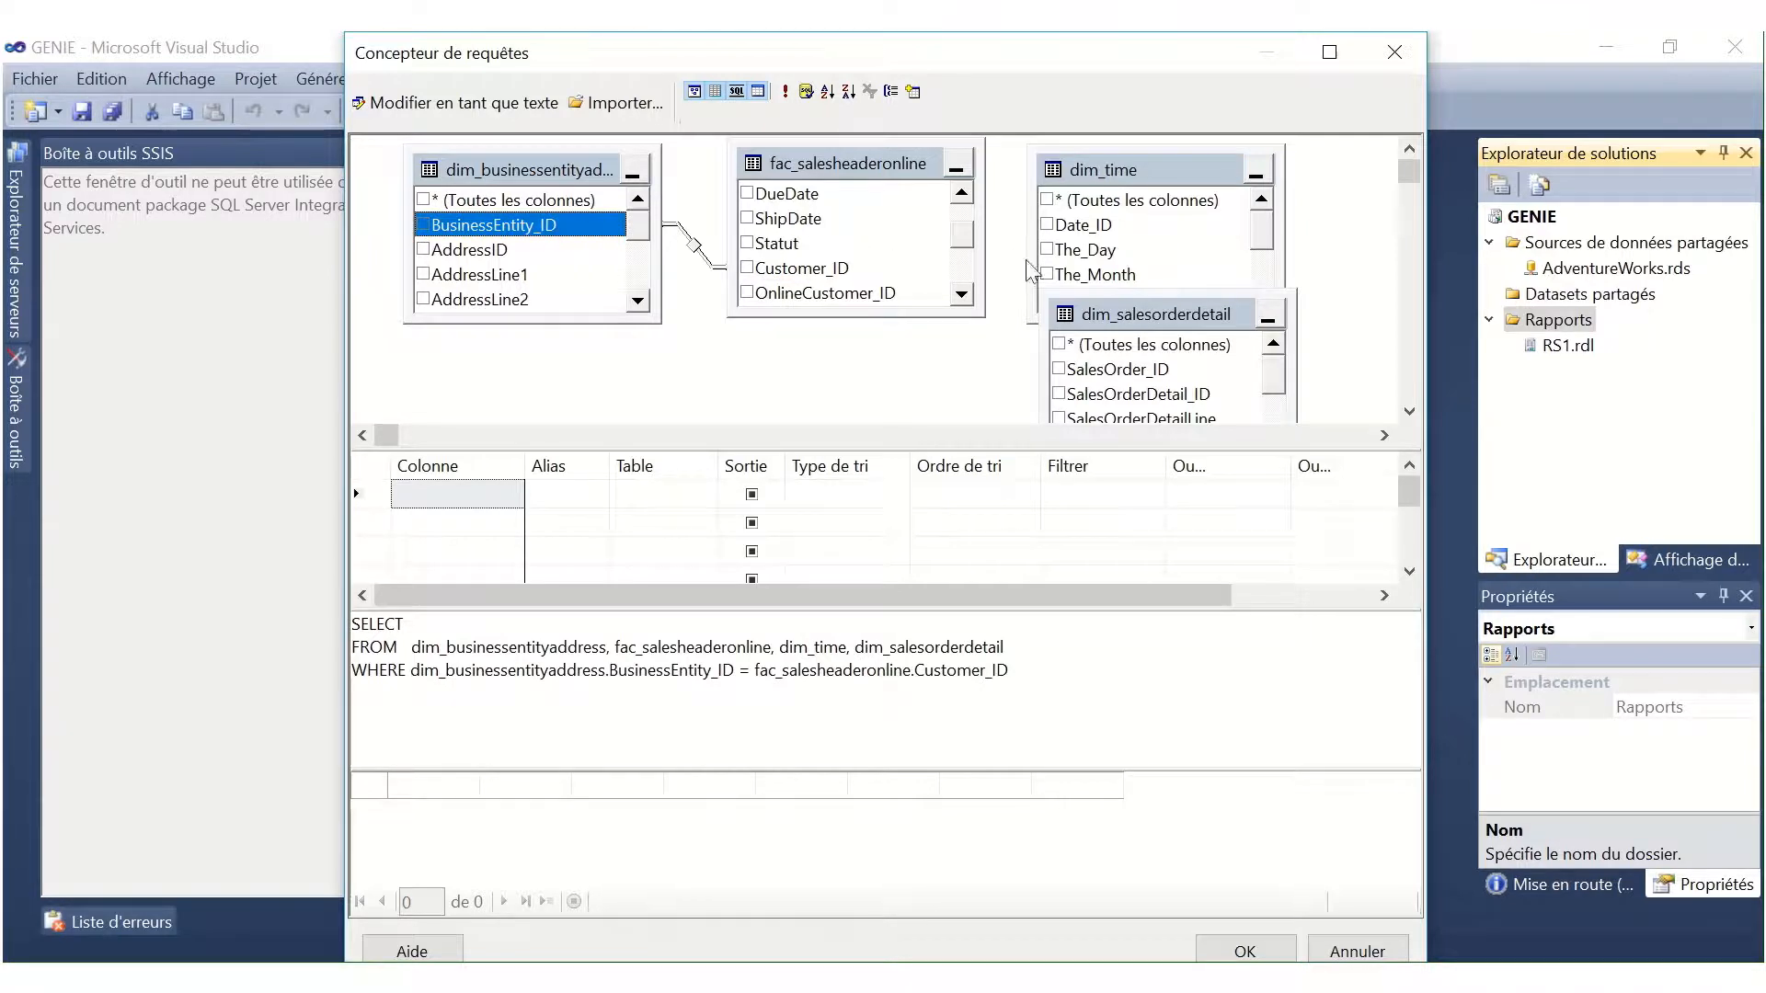
# Step: Join OrderDate in fac_salesheaderonline to The_Date in dim_time
pyautogui.scroll(1, 892, 207)
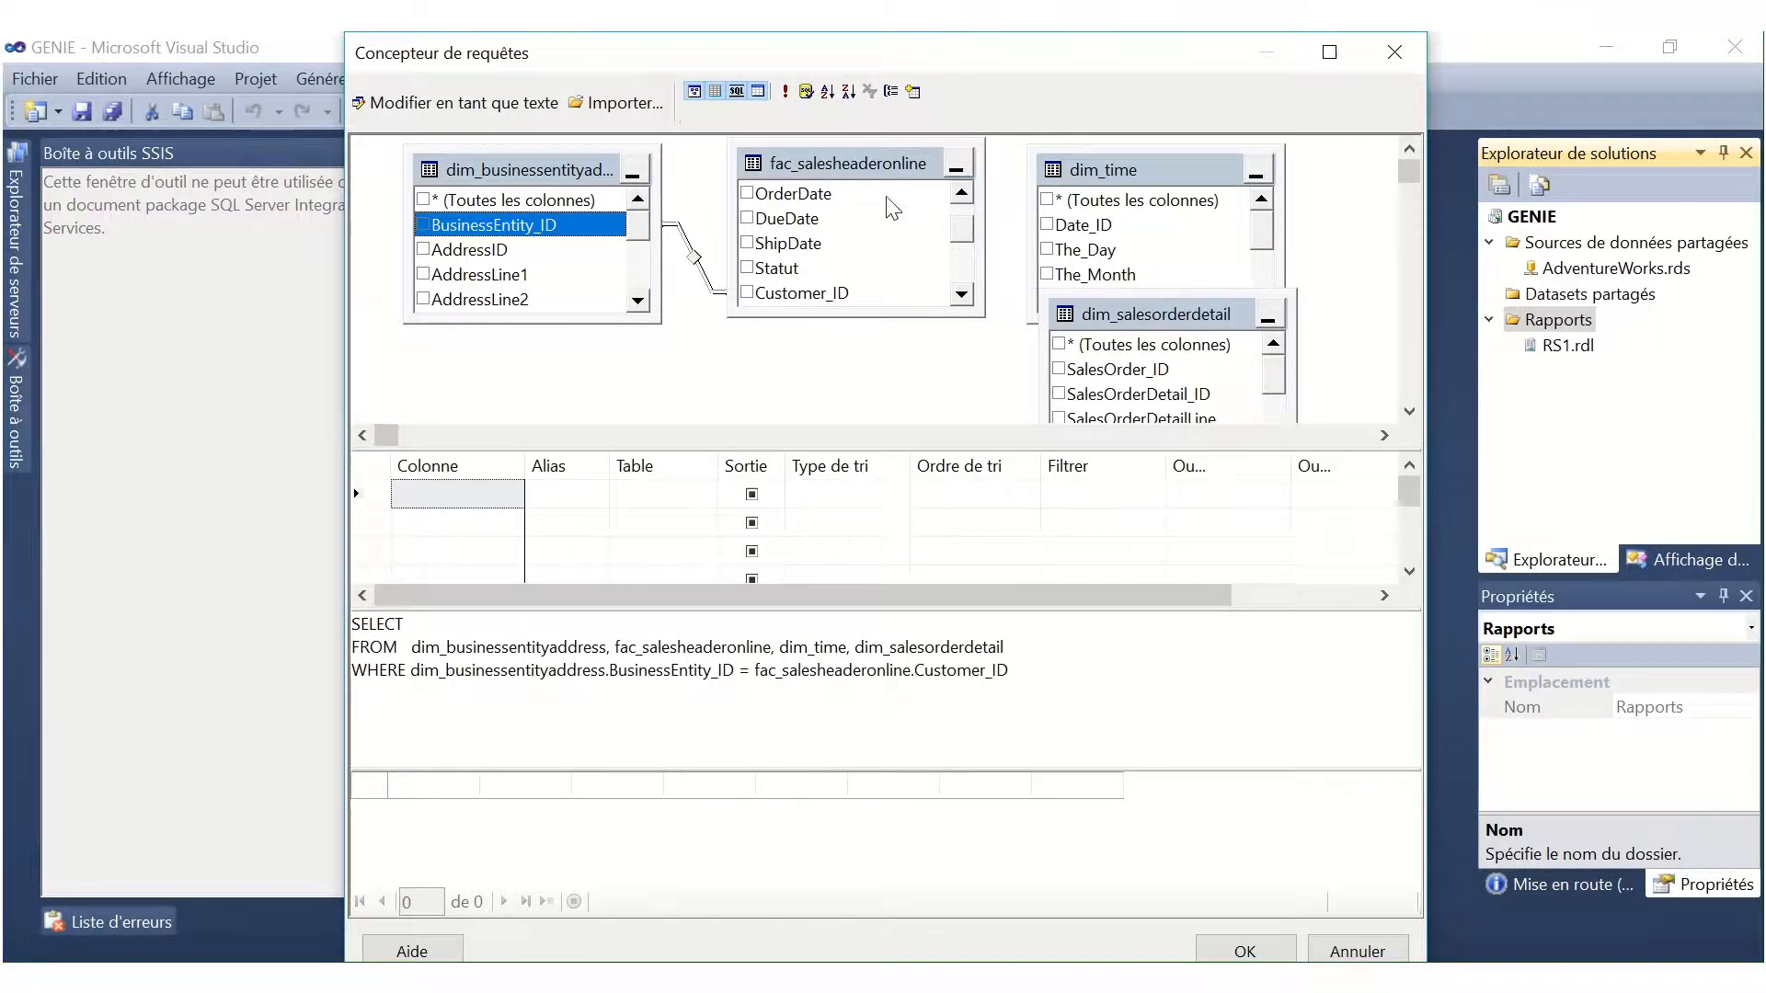
pyautogui.moveTo(1264, 223); pyautogui.dragTo(1272, 279)
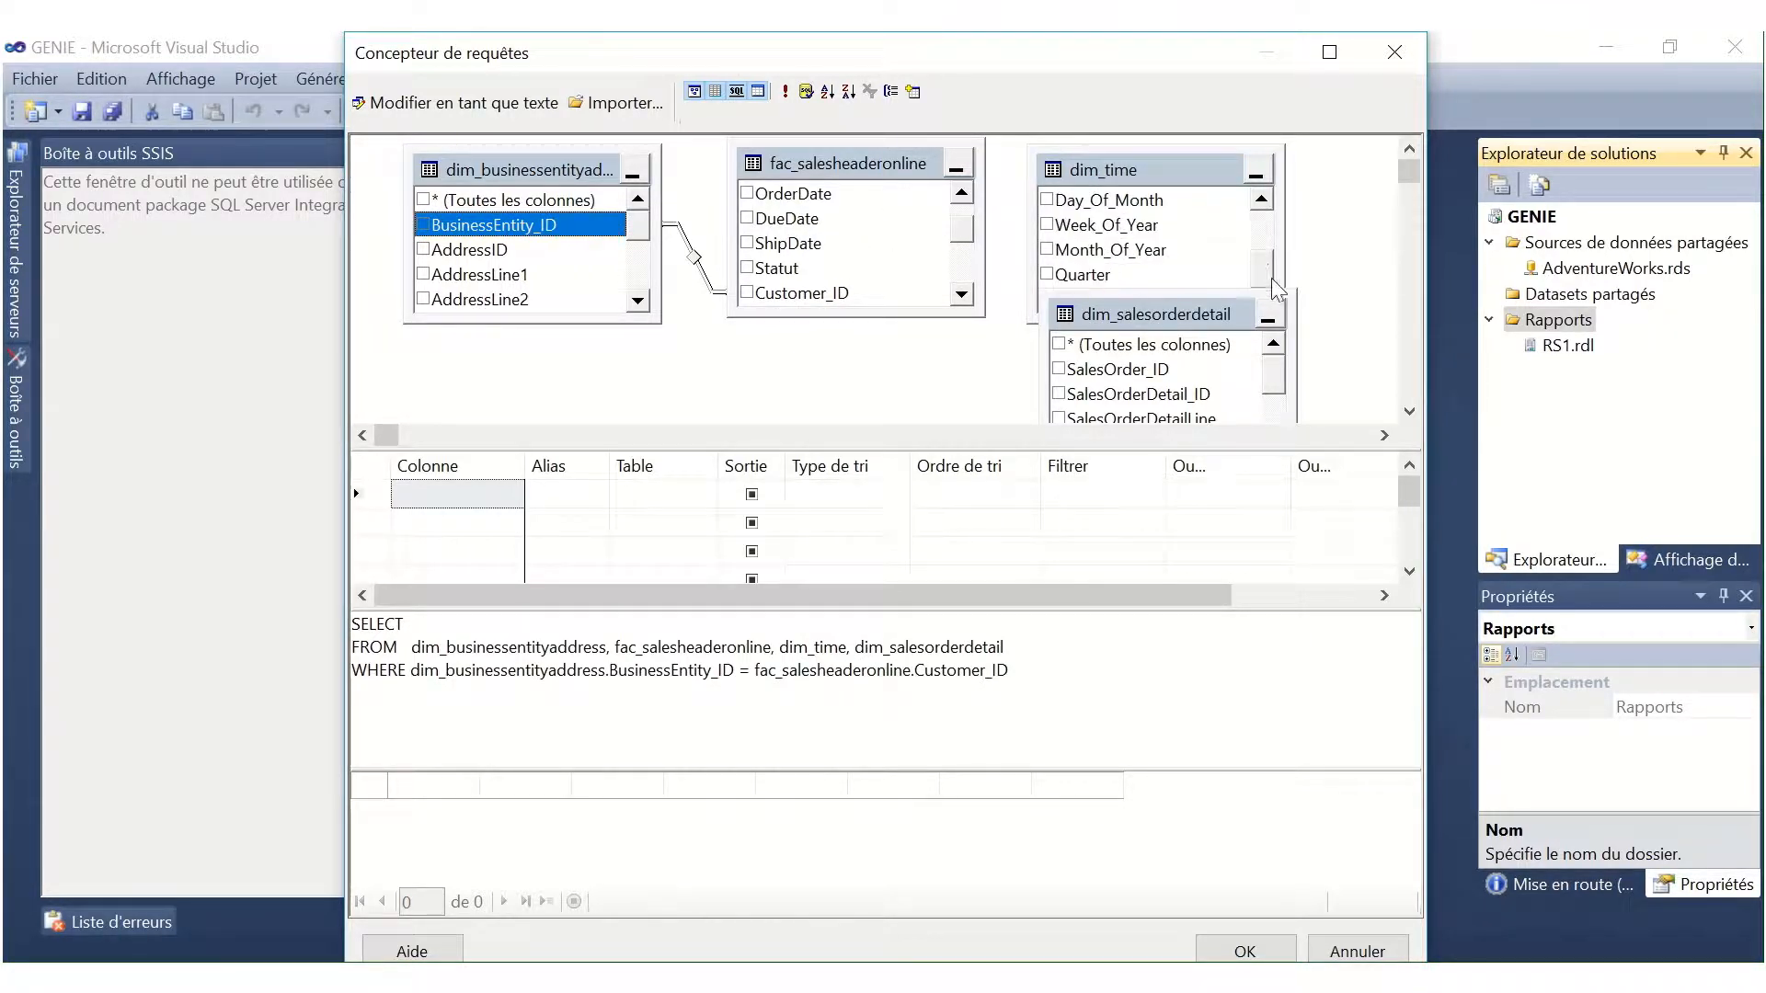
pyautogui.moveTo(1195, 167); pyautogui.dragTo(1213, 157)
pyautogui.moveTo(860, 195); pyautogui.dragTo(1105, 293)
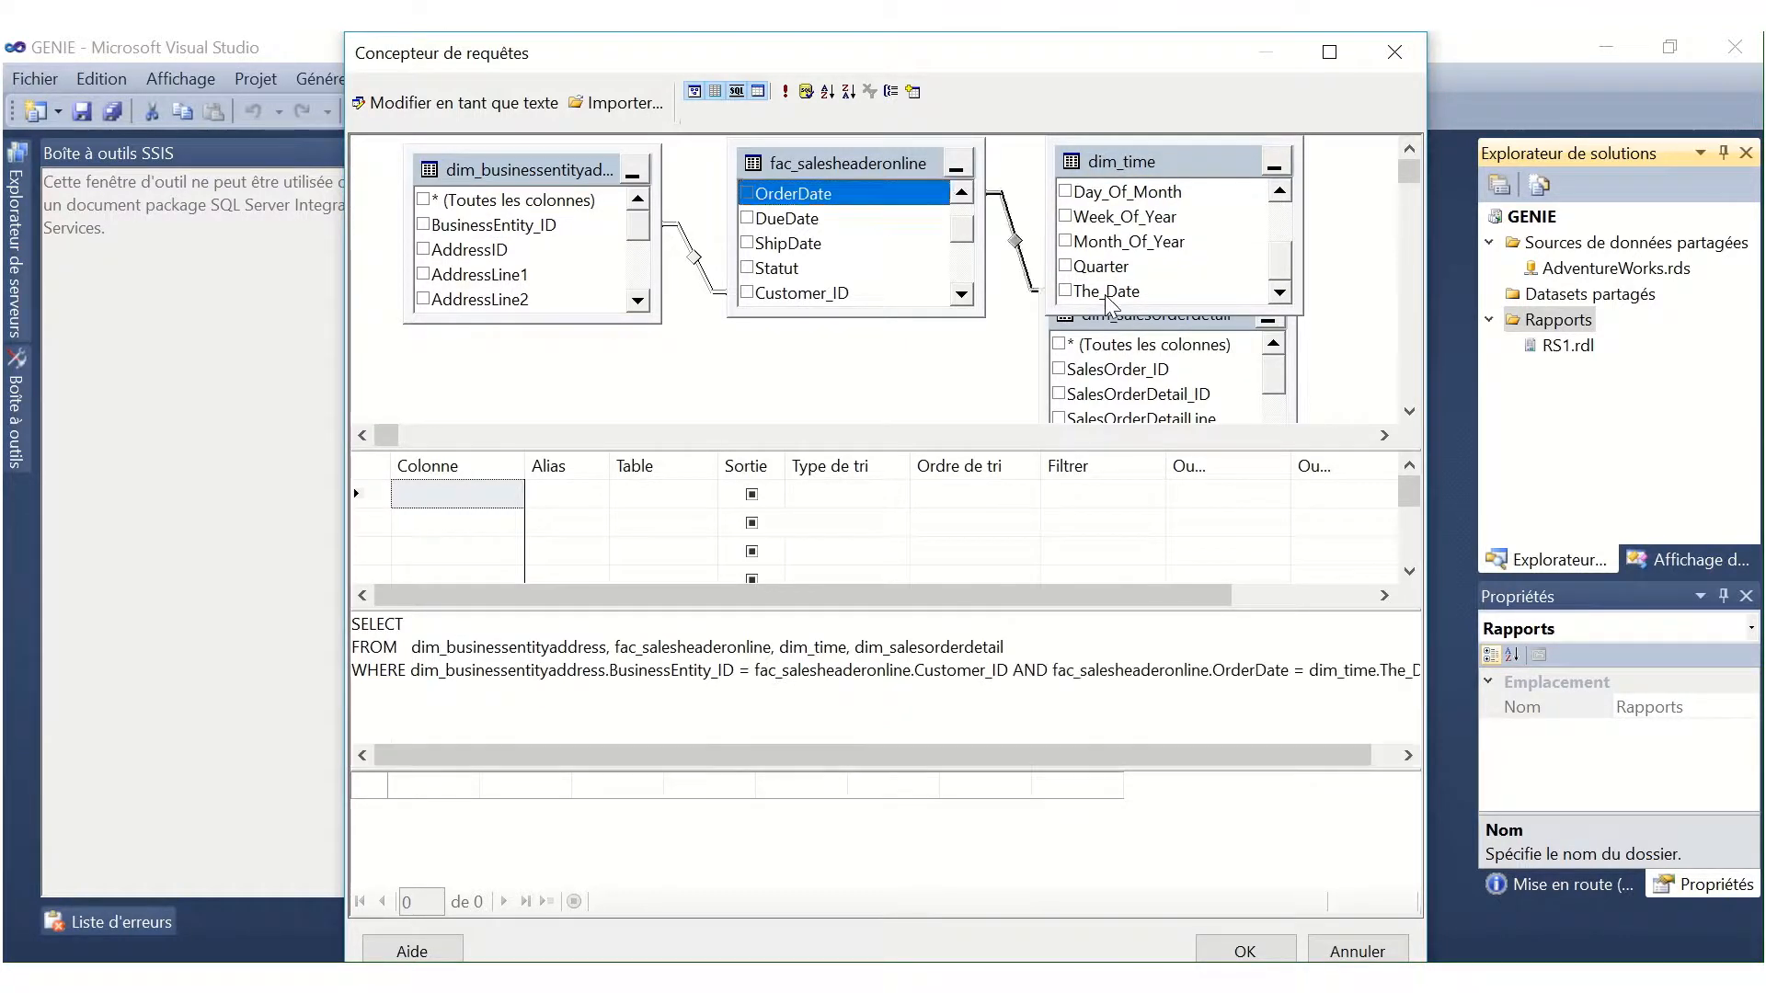
# Step: Join SalesOrder_ID in fac_salesheaderonline to SalesOrder_ID in dim_salesorderdetail
pyautogui.click(1145, 322)
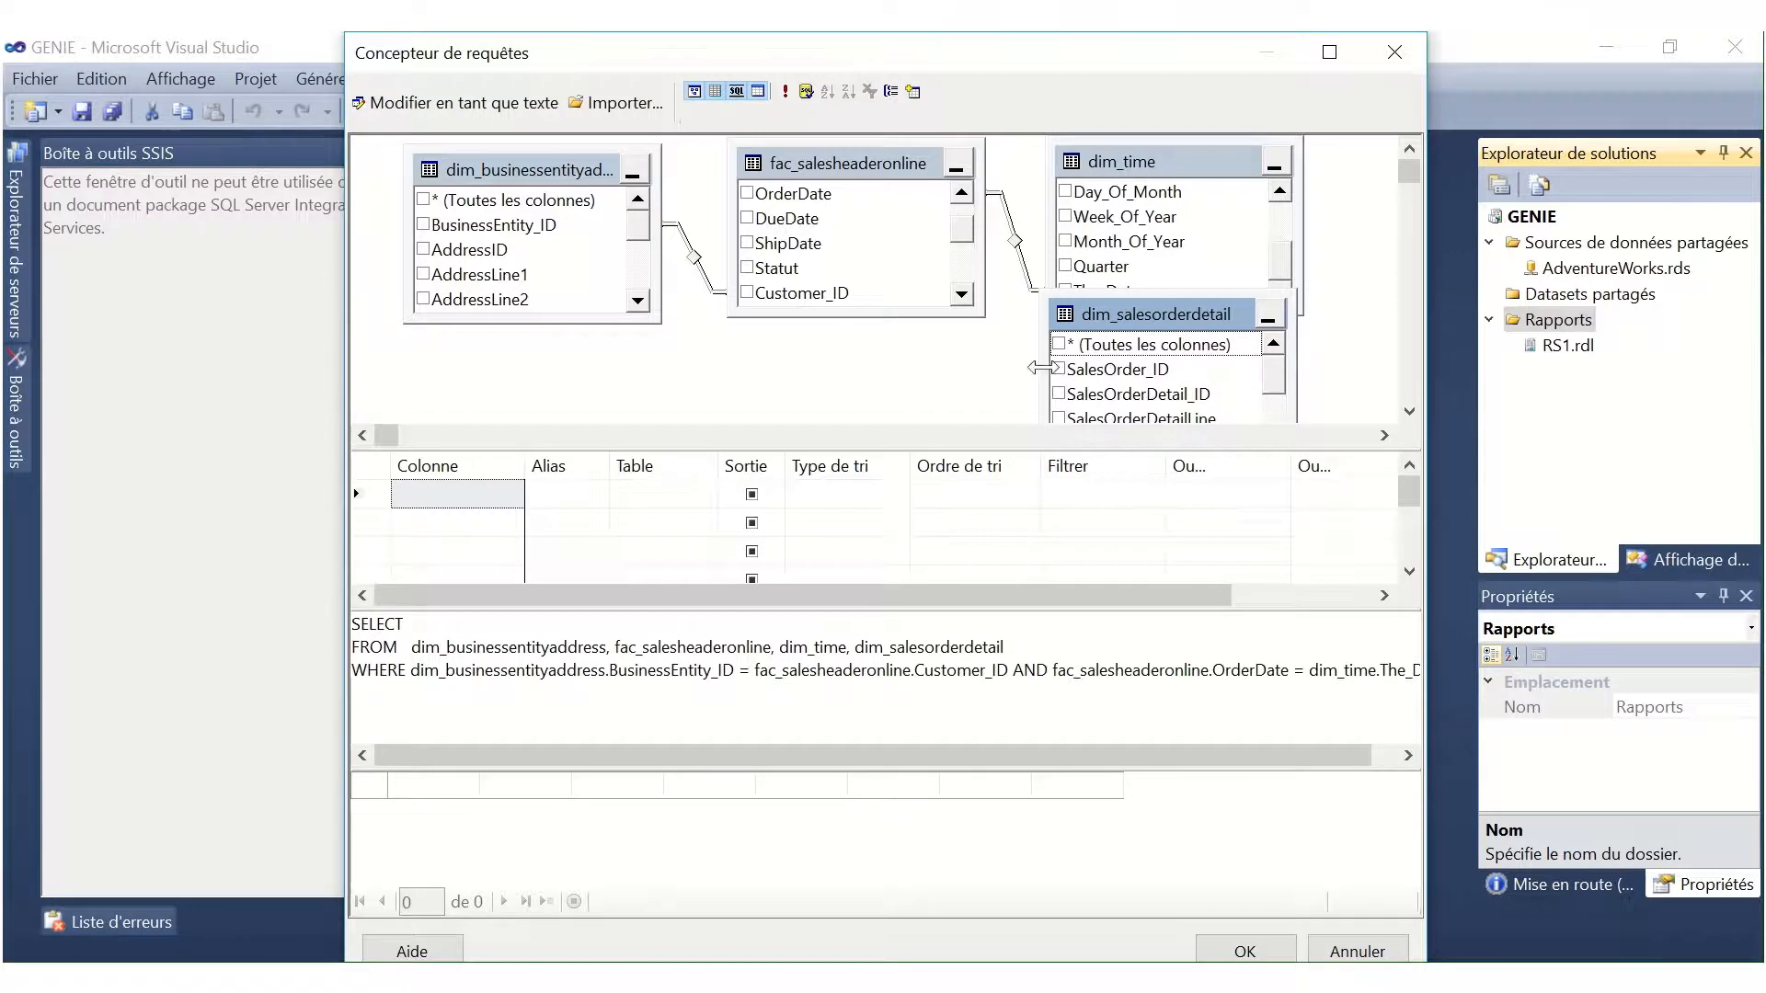
pyautogui.scroll(1, 856, 221)
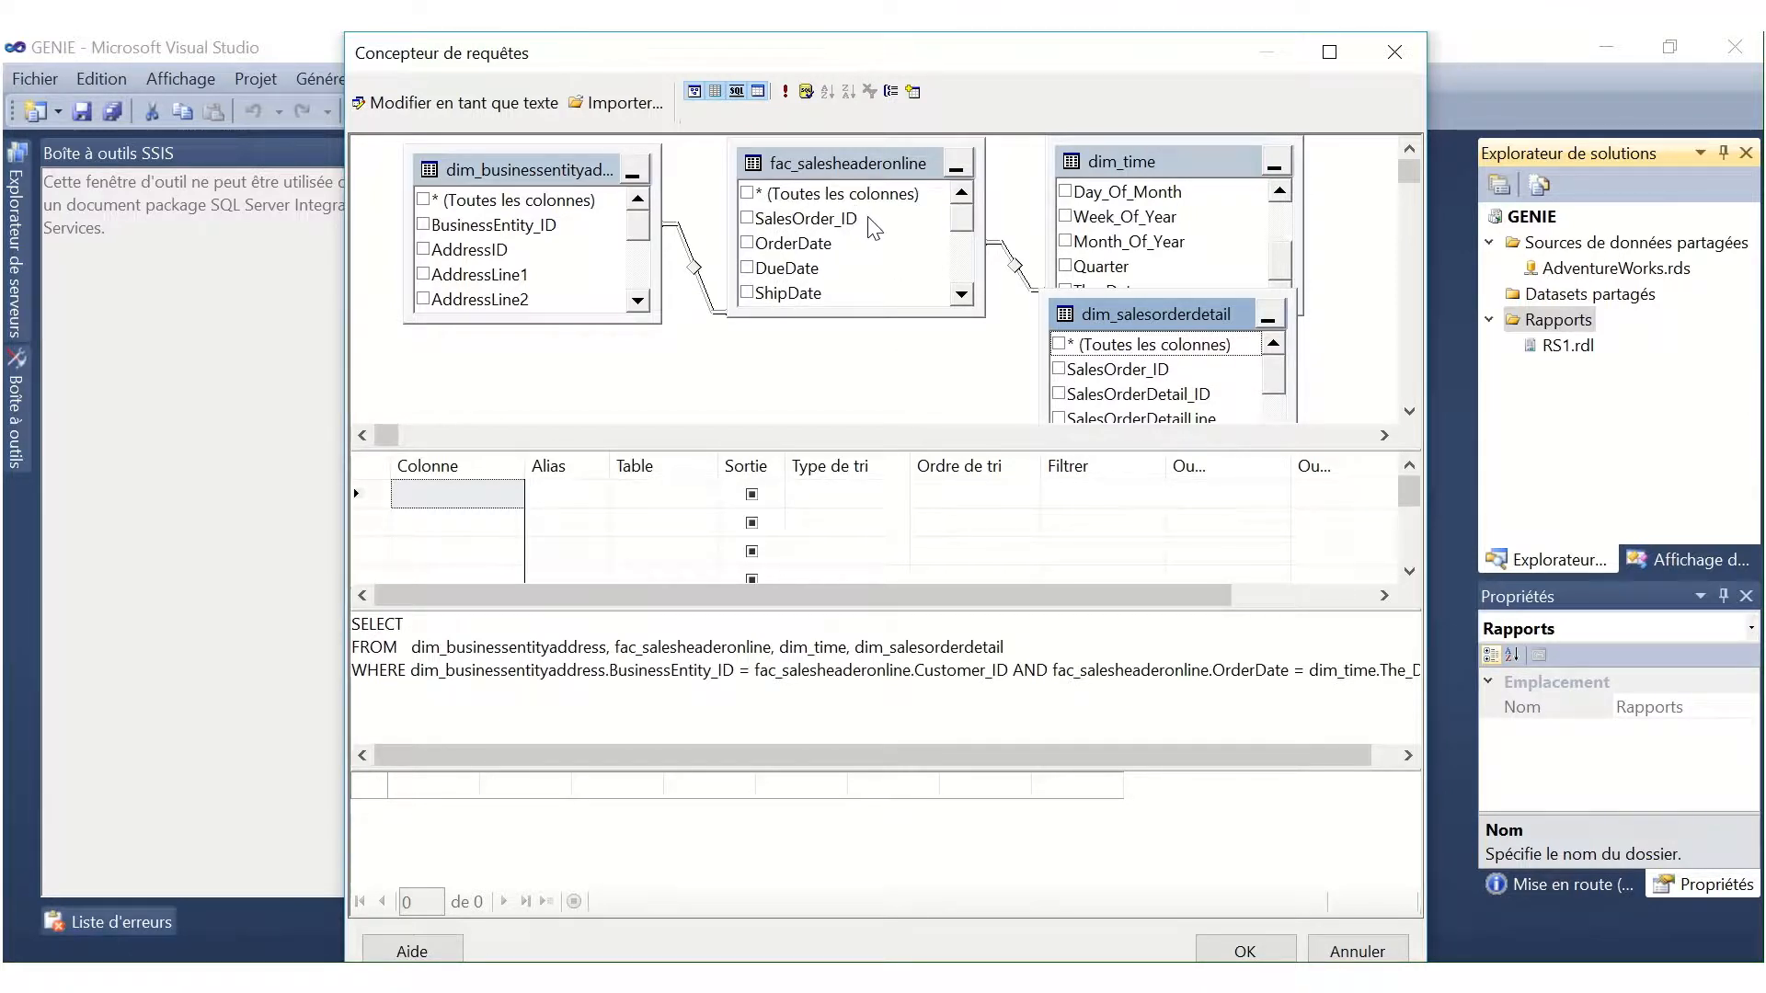
pyautogui.moveTo(857, 223); pyautogui.dragTo(1095, 381)
pyautogui.moveTo(917, 225); pyautogui.dragTo(1101, 377)
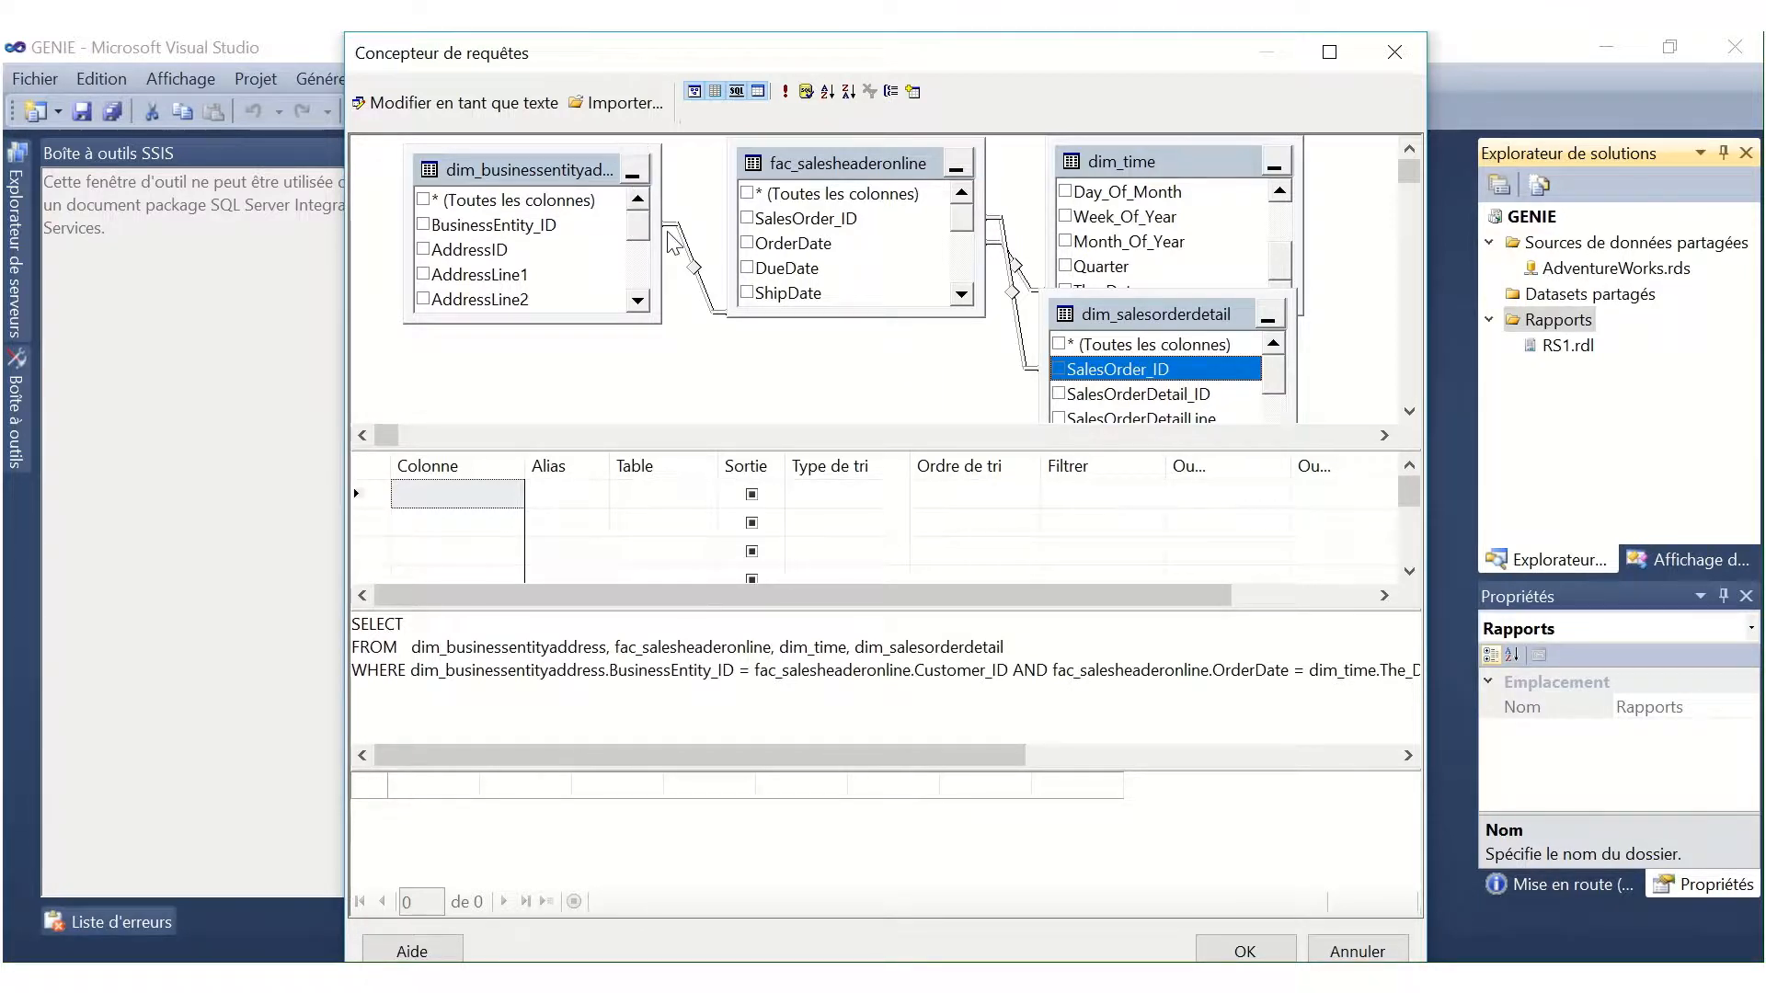
# Step: Include StateProvinceName and CountryRegionName from dim_businessentityaddress in the query output
pyautogui.scroll(-2, 641, 241)
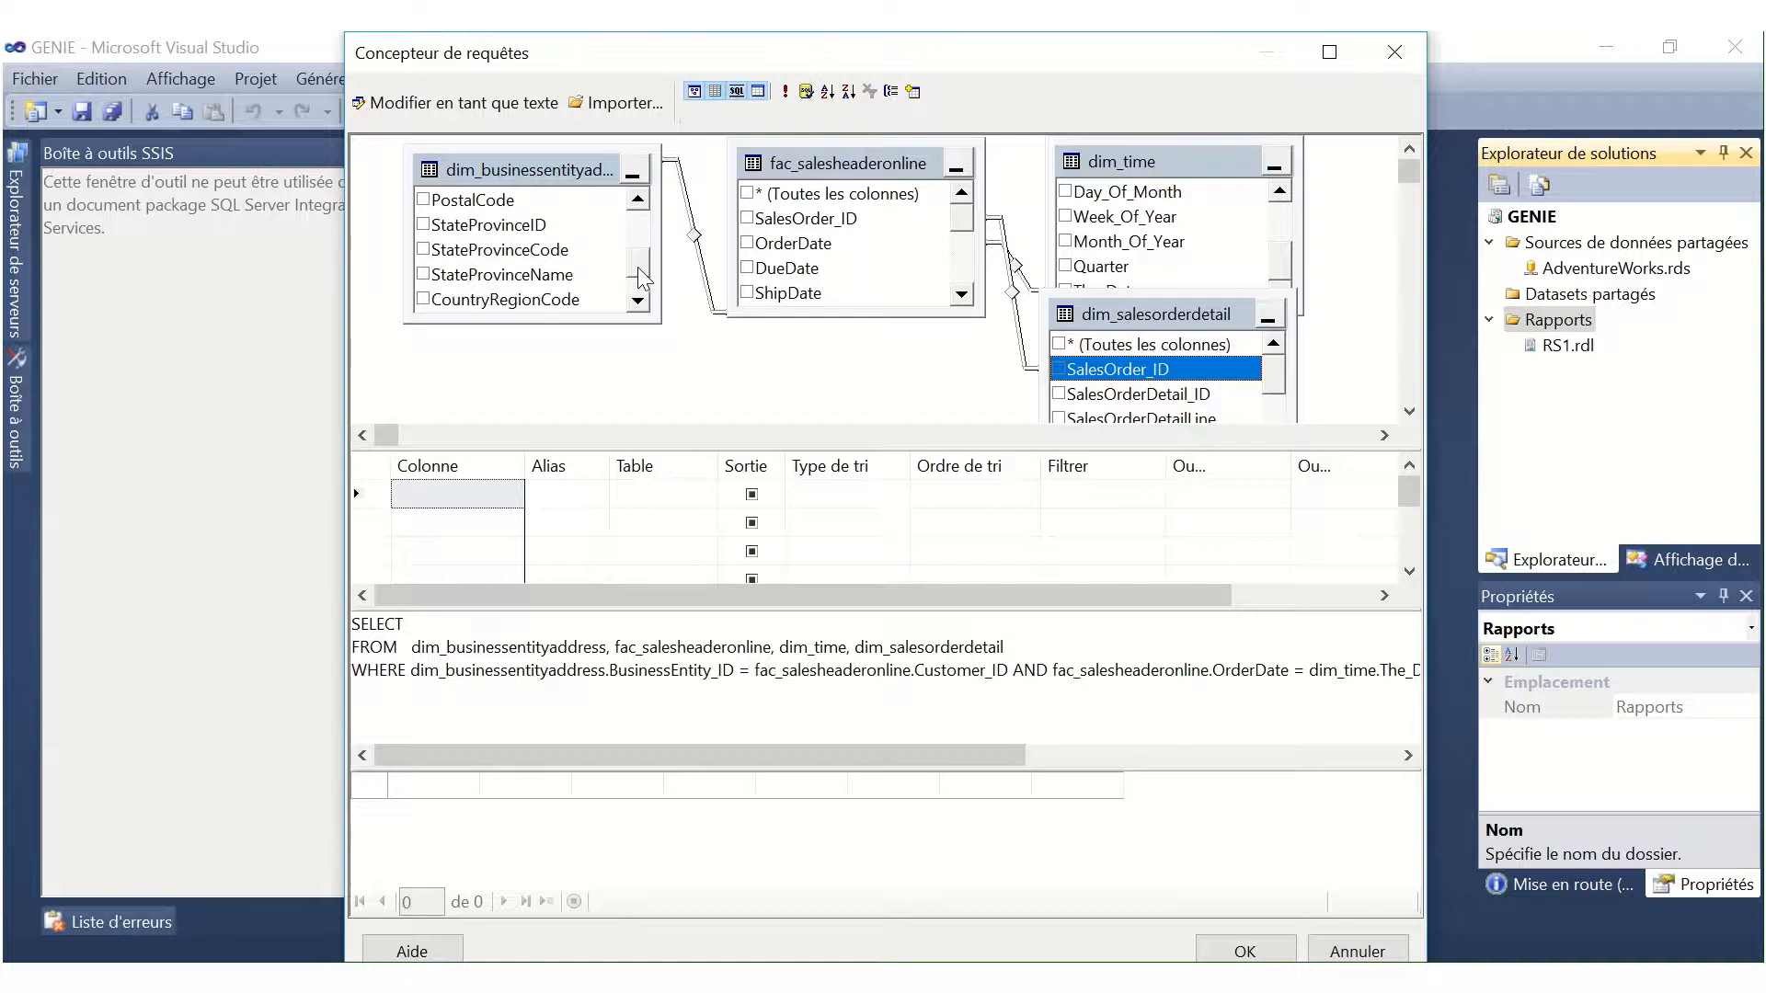
pyautogui.click(424, 274)
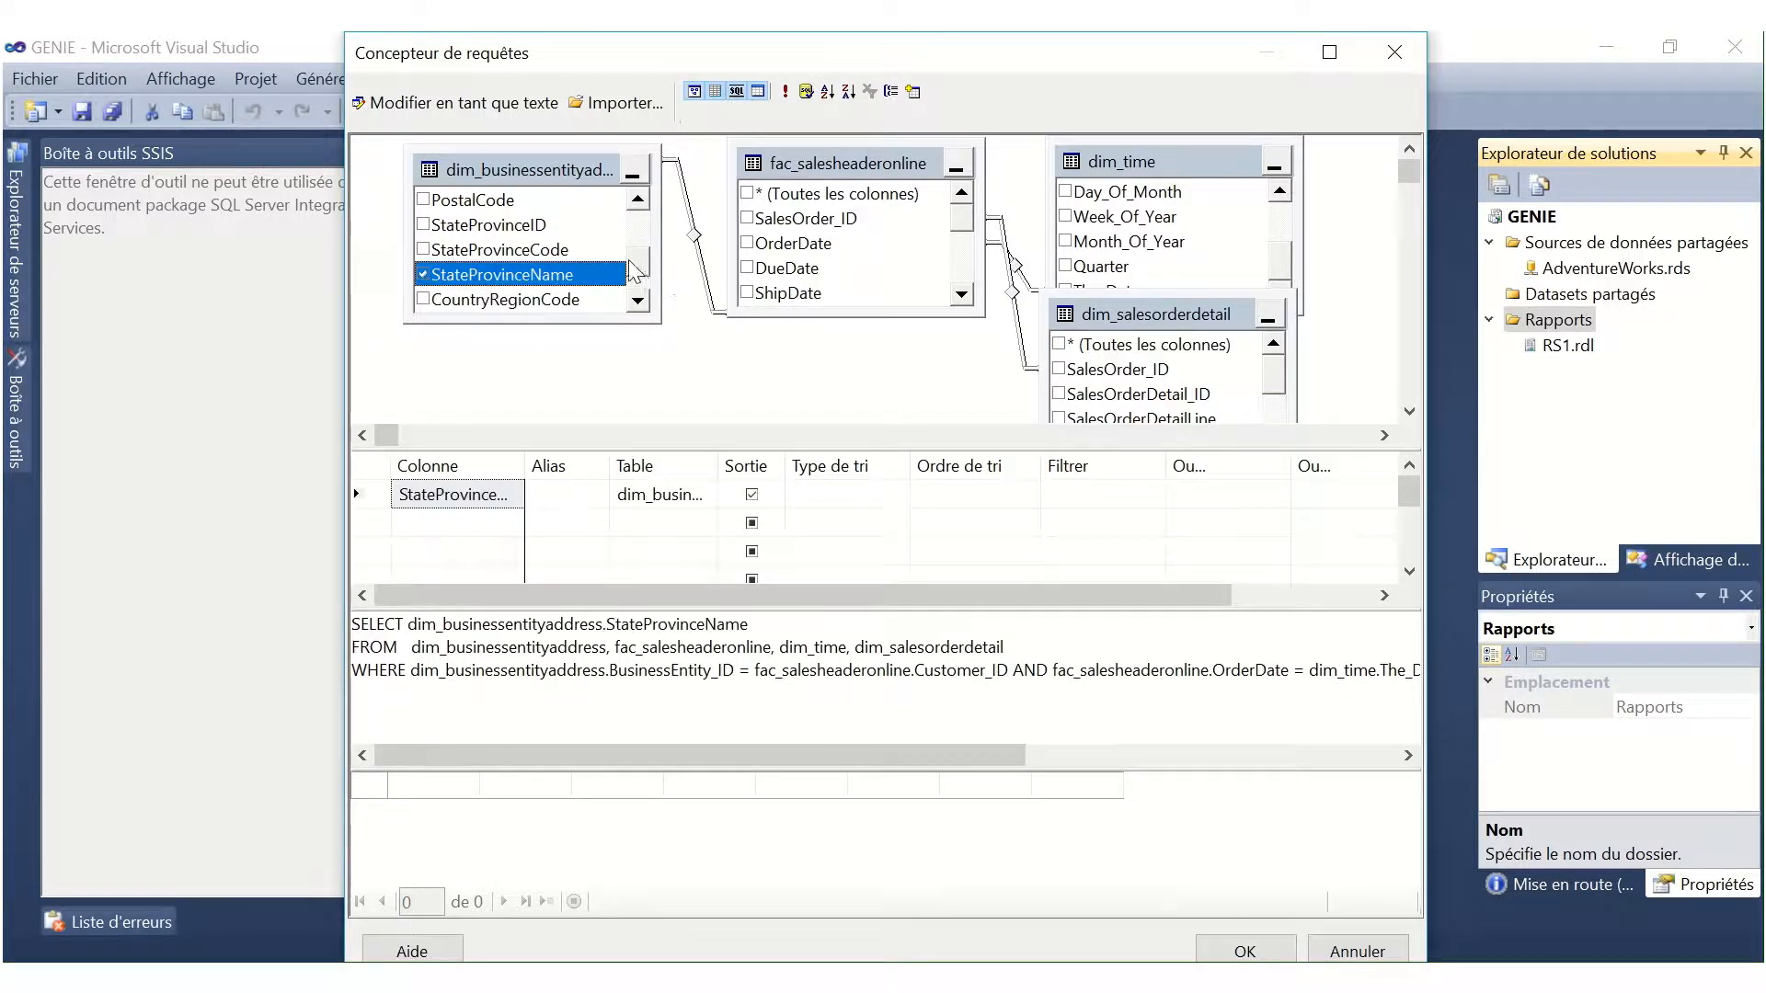
pyautogui.scroll(-1, 647, 288)
pyautogui.click(423, 274)
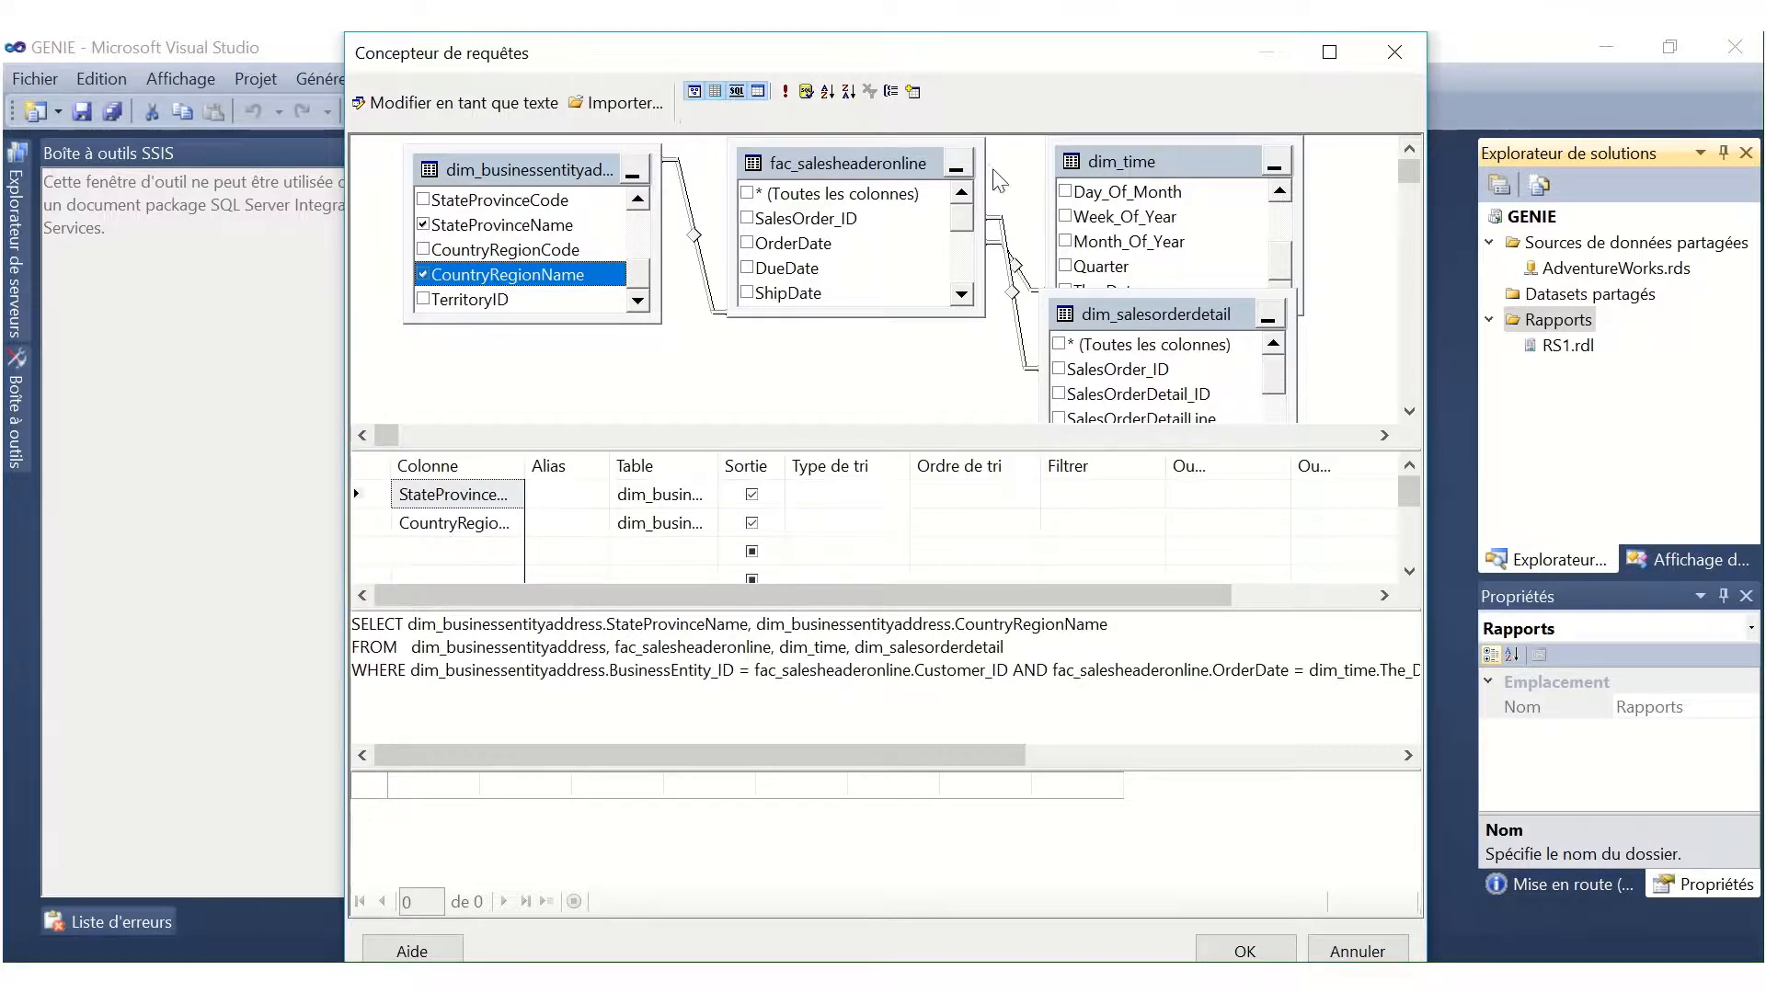
# Step: Include SubTotal from fac_salesheaderonline and Product_ID from dim_salesorderdetail in the query output
pyautogui.scroll(-3, 963, 267)
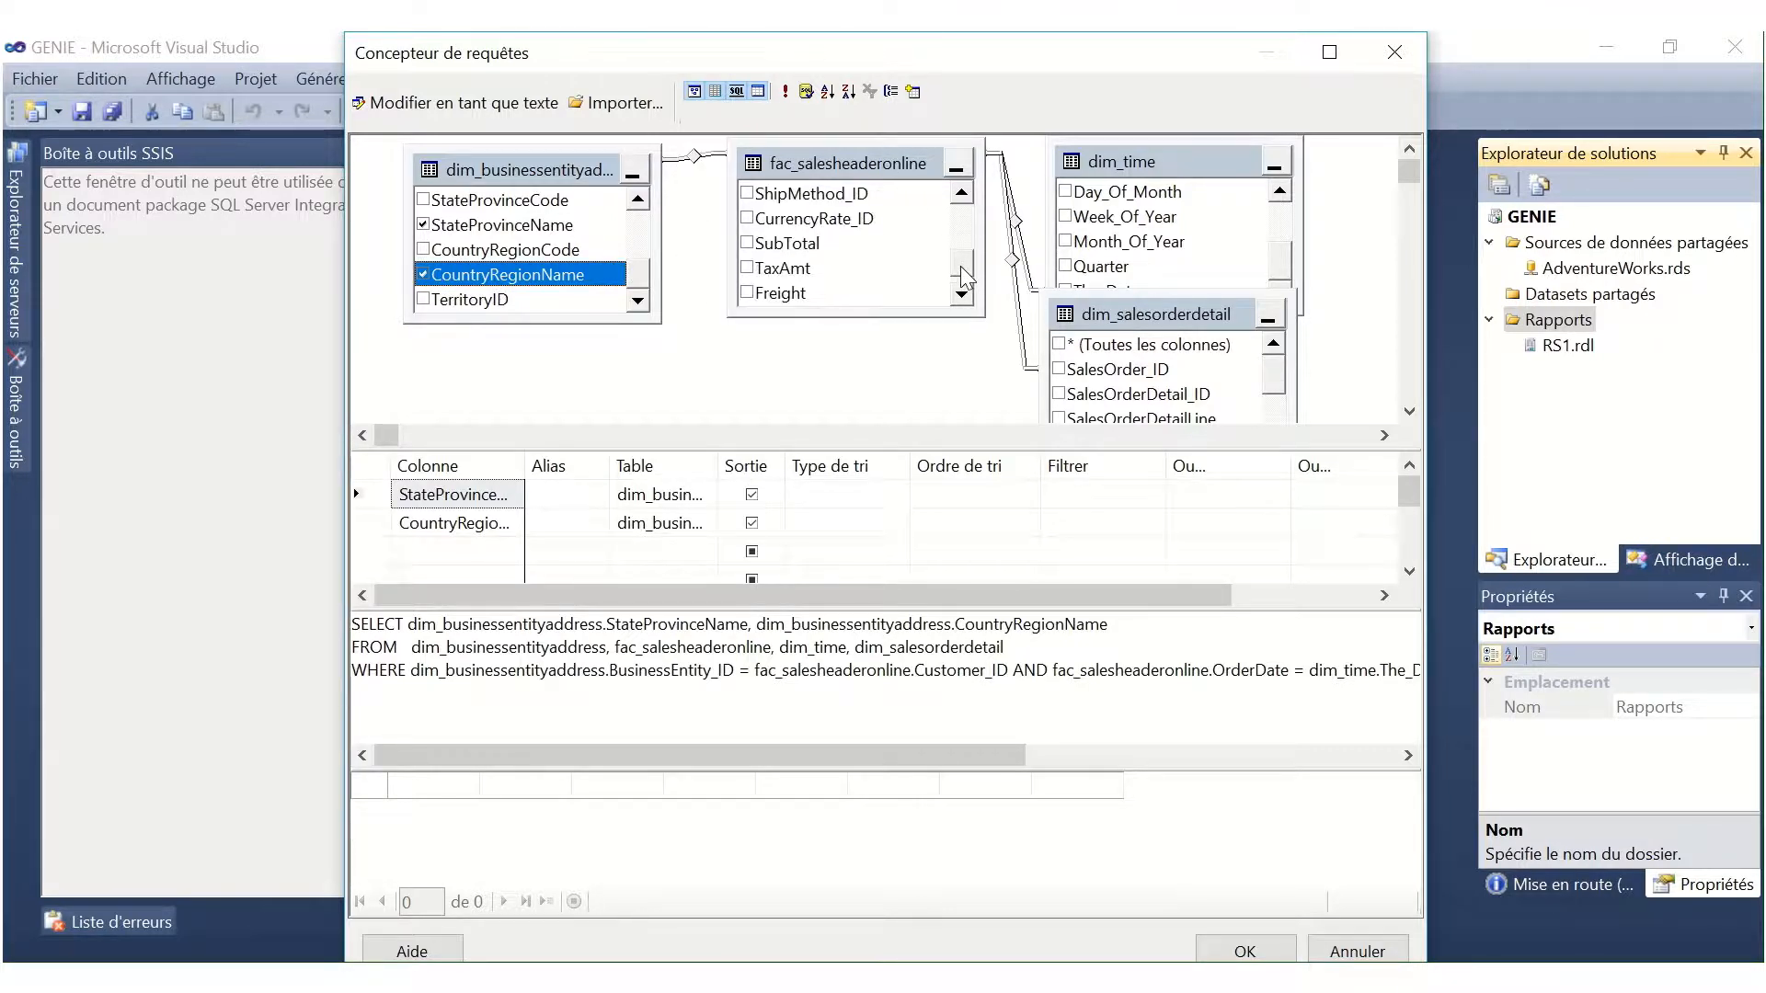
pyautogui.click(747, 243)
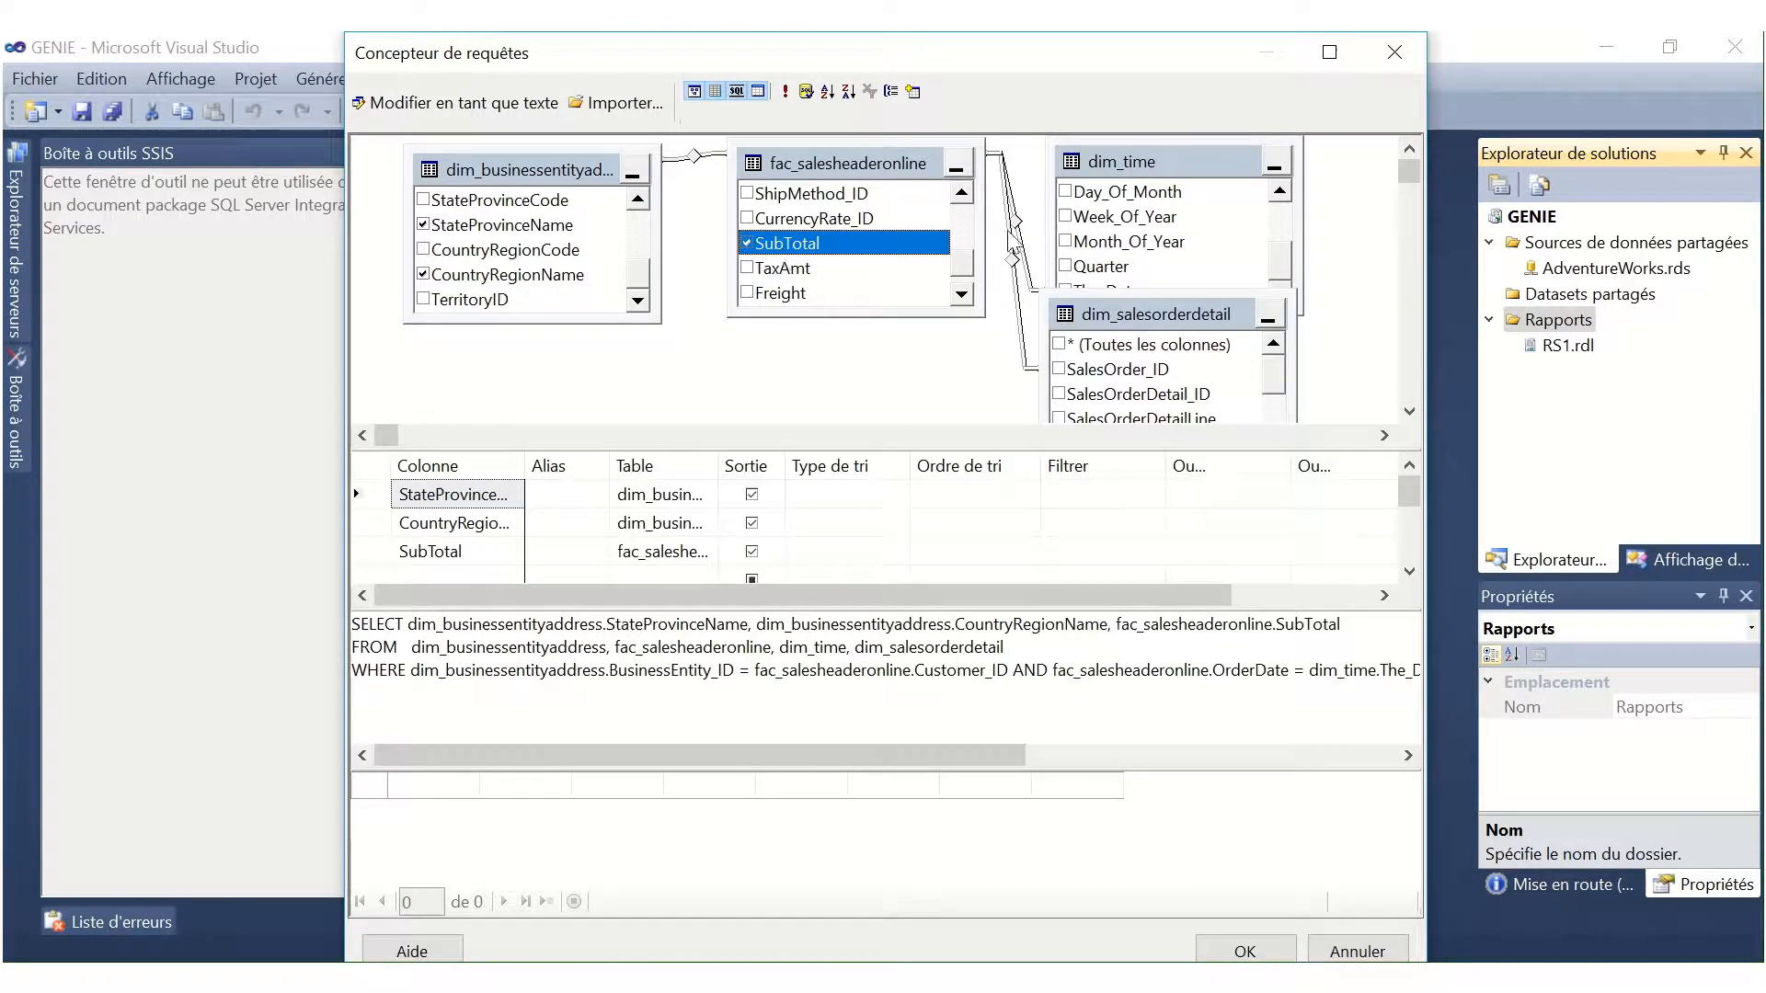
pyautogui.scroll(-1, 1277, 396)
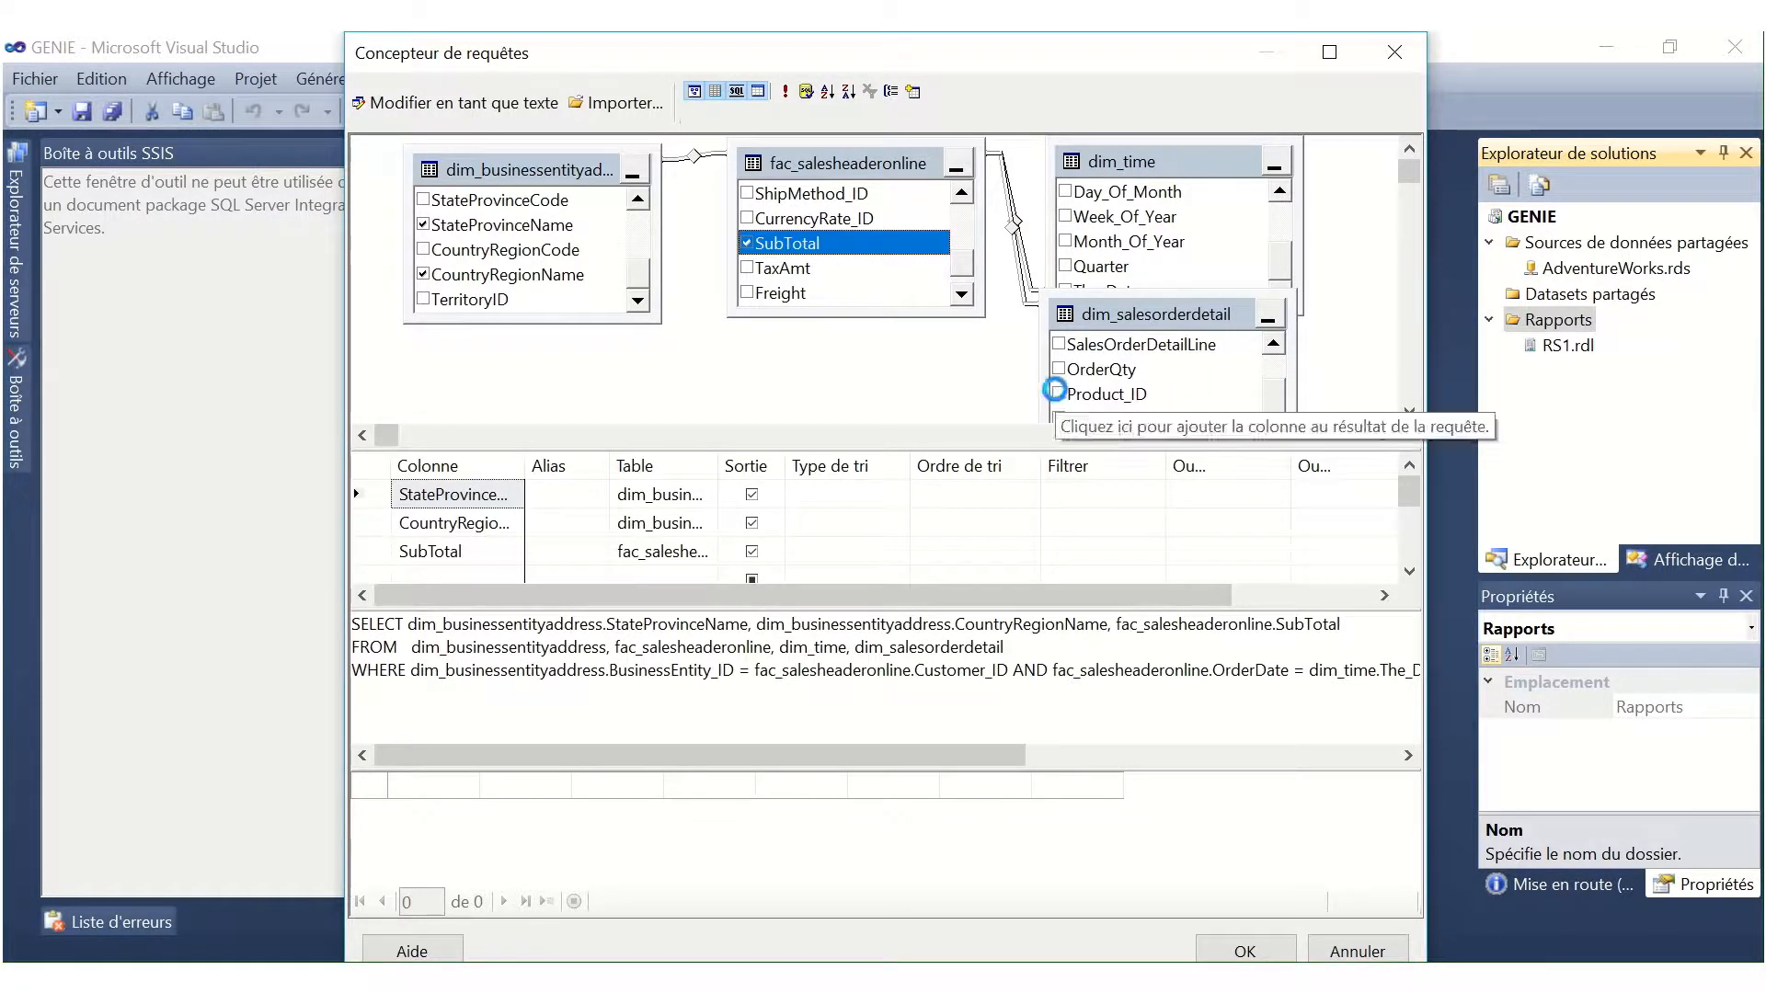
pyautogui.click(1059, 393)
# Step: Include The_Year from dim_time in the query output and accept the finished query
pyautogui.click(1179, 161)
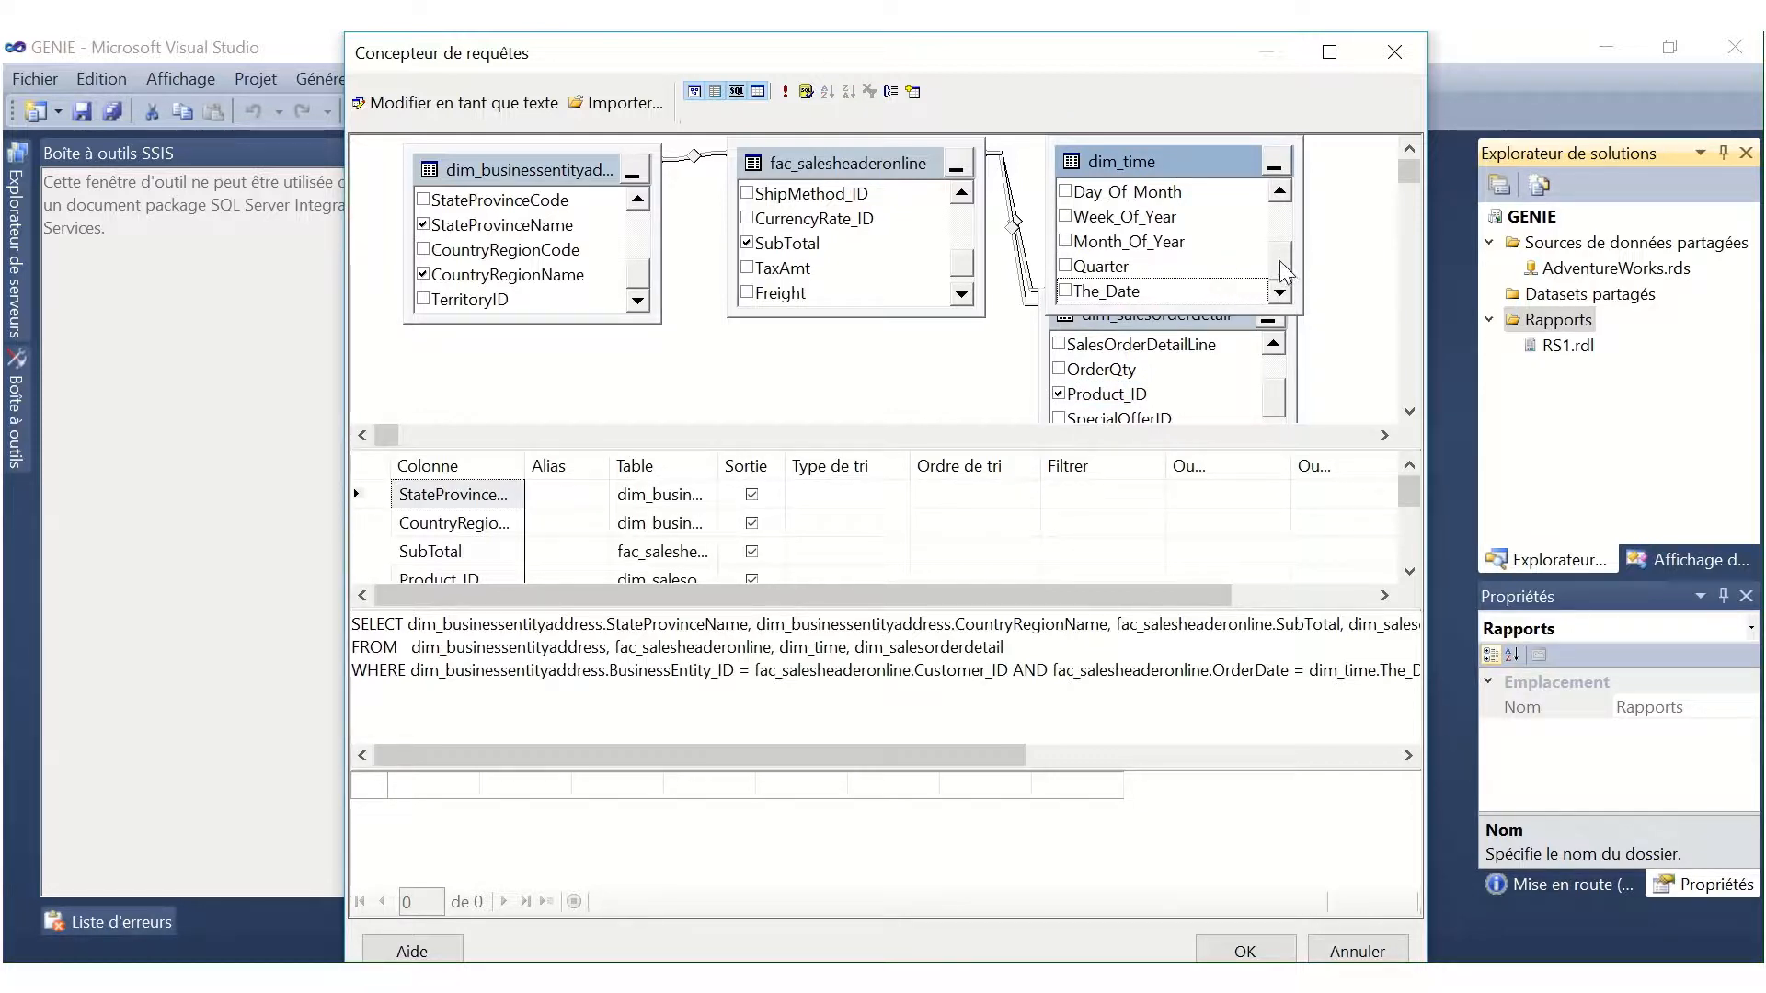
pyautogui.scroll(3, 1260, 253)
pyautogui.click(1067, 242)
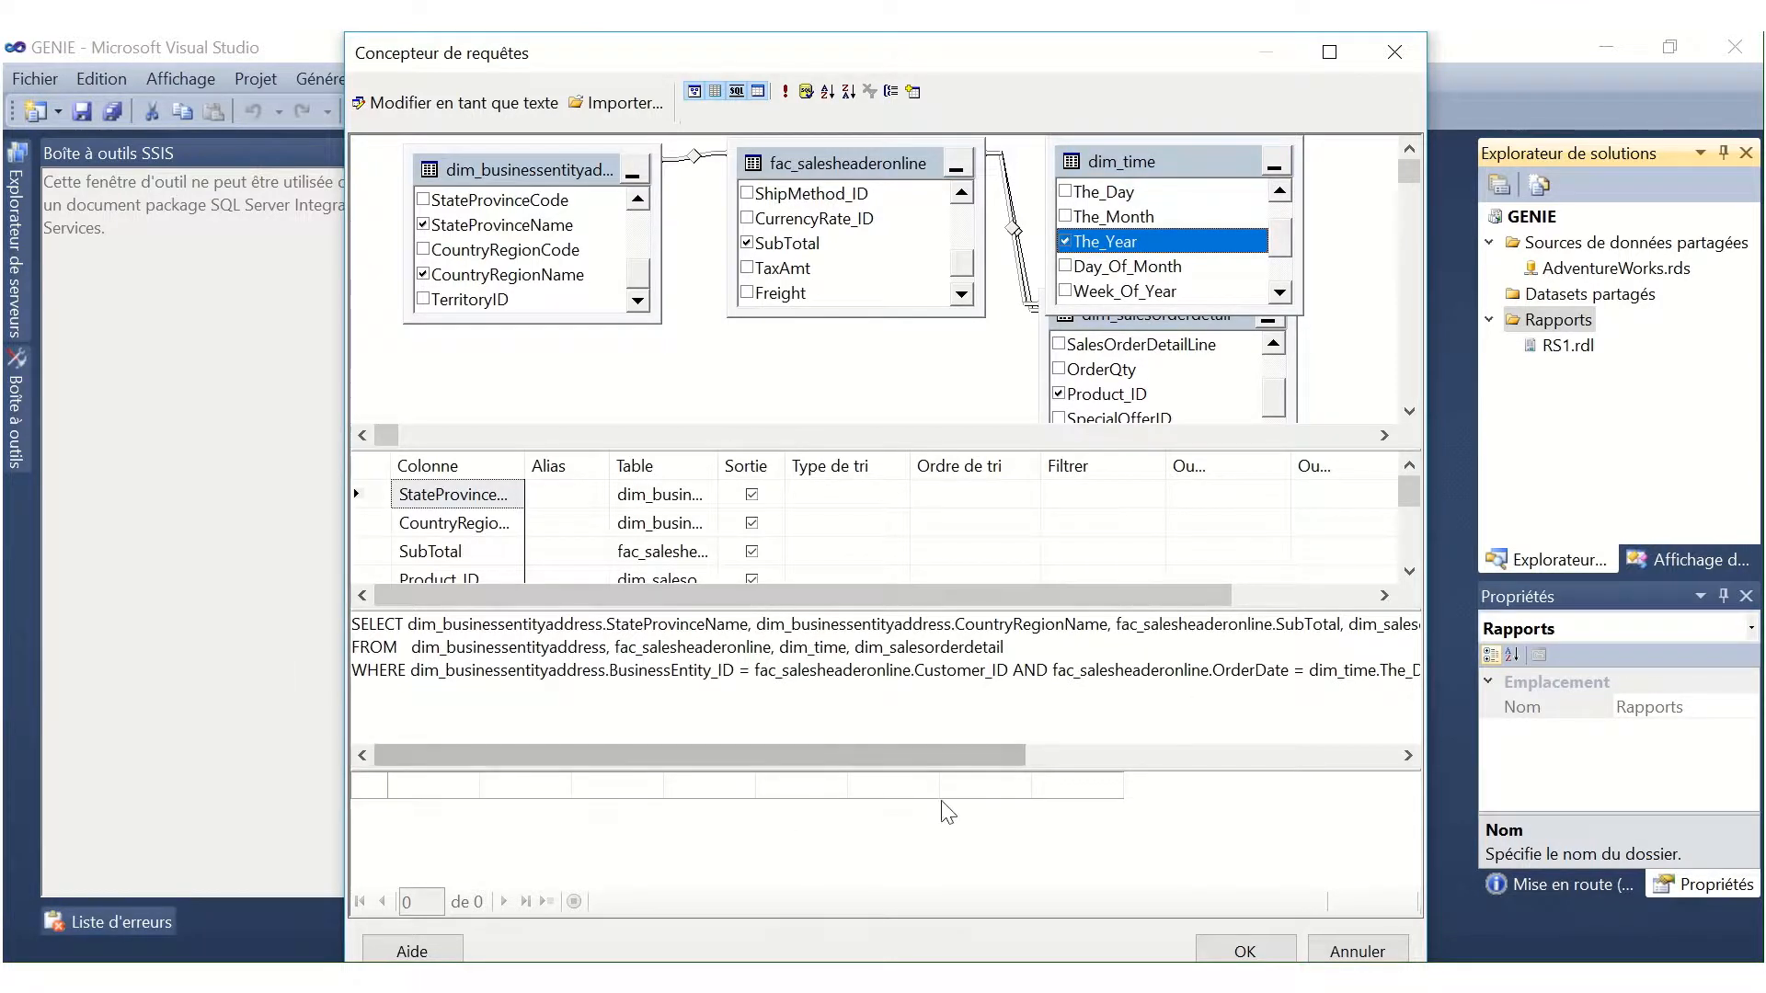
pyautogui.click(1232, 950)
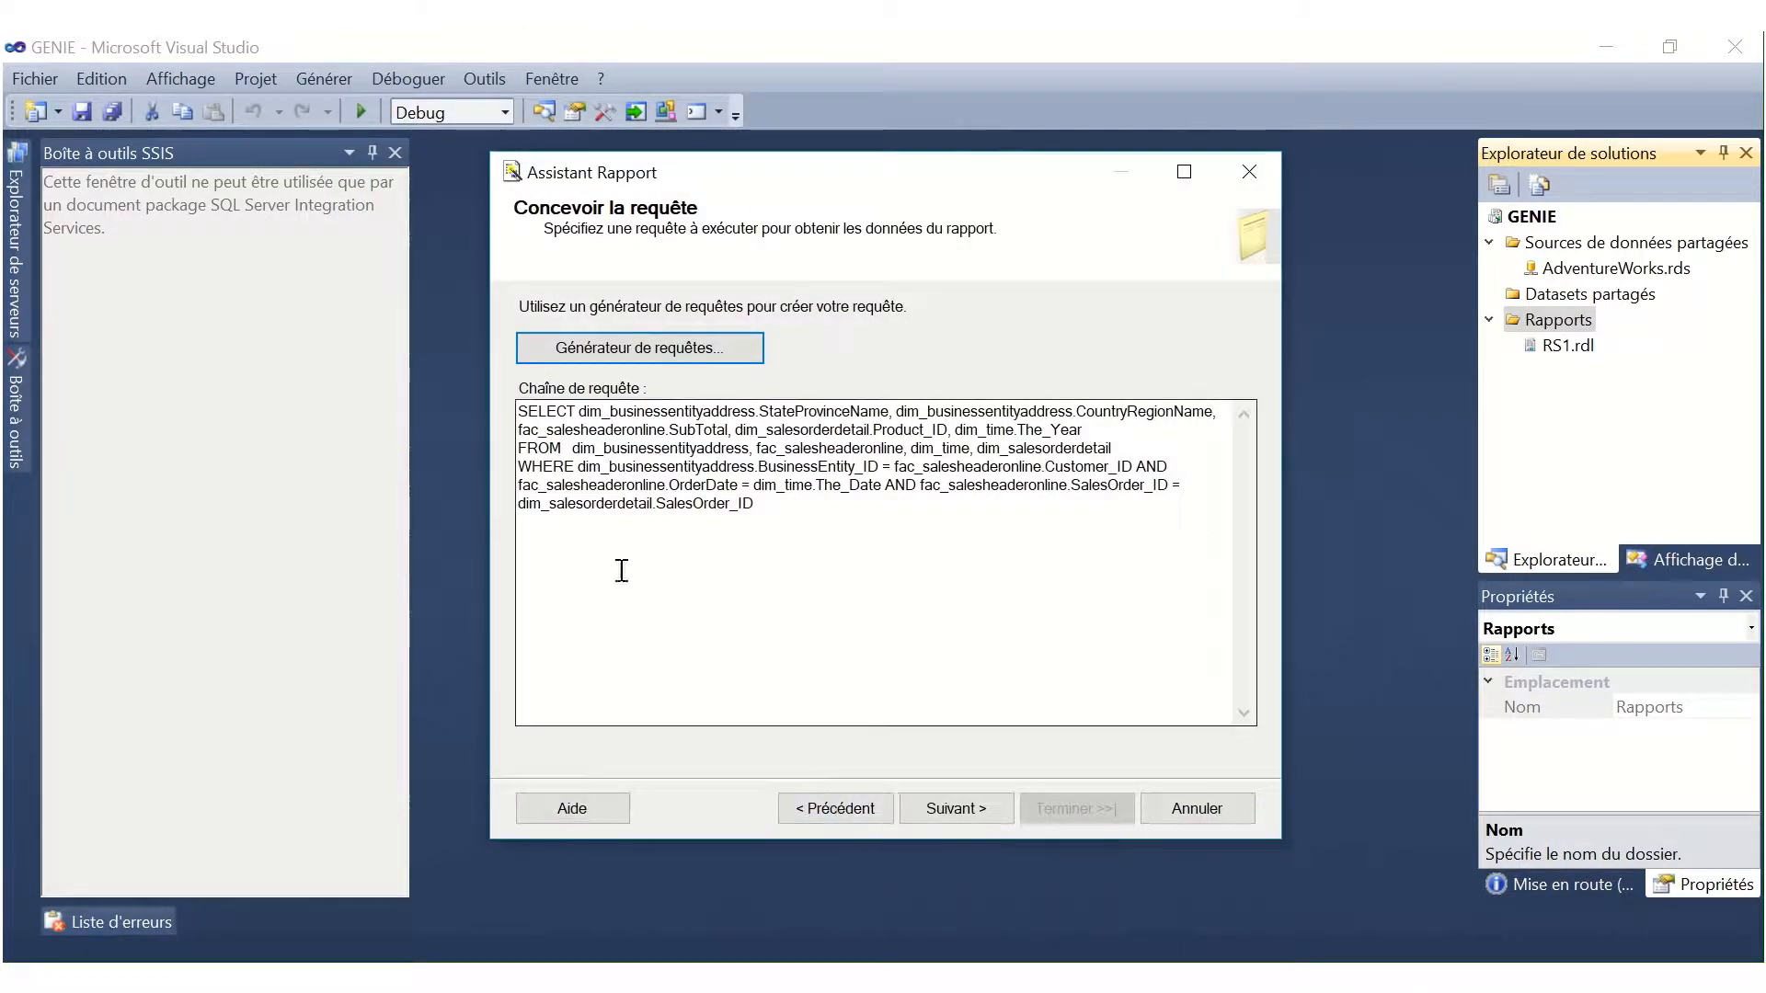
# Step: Continue with the query, choose the Matrice report type and proceed to the matrix design page
pyautogui.click(943, 812)
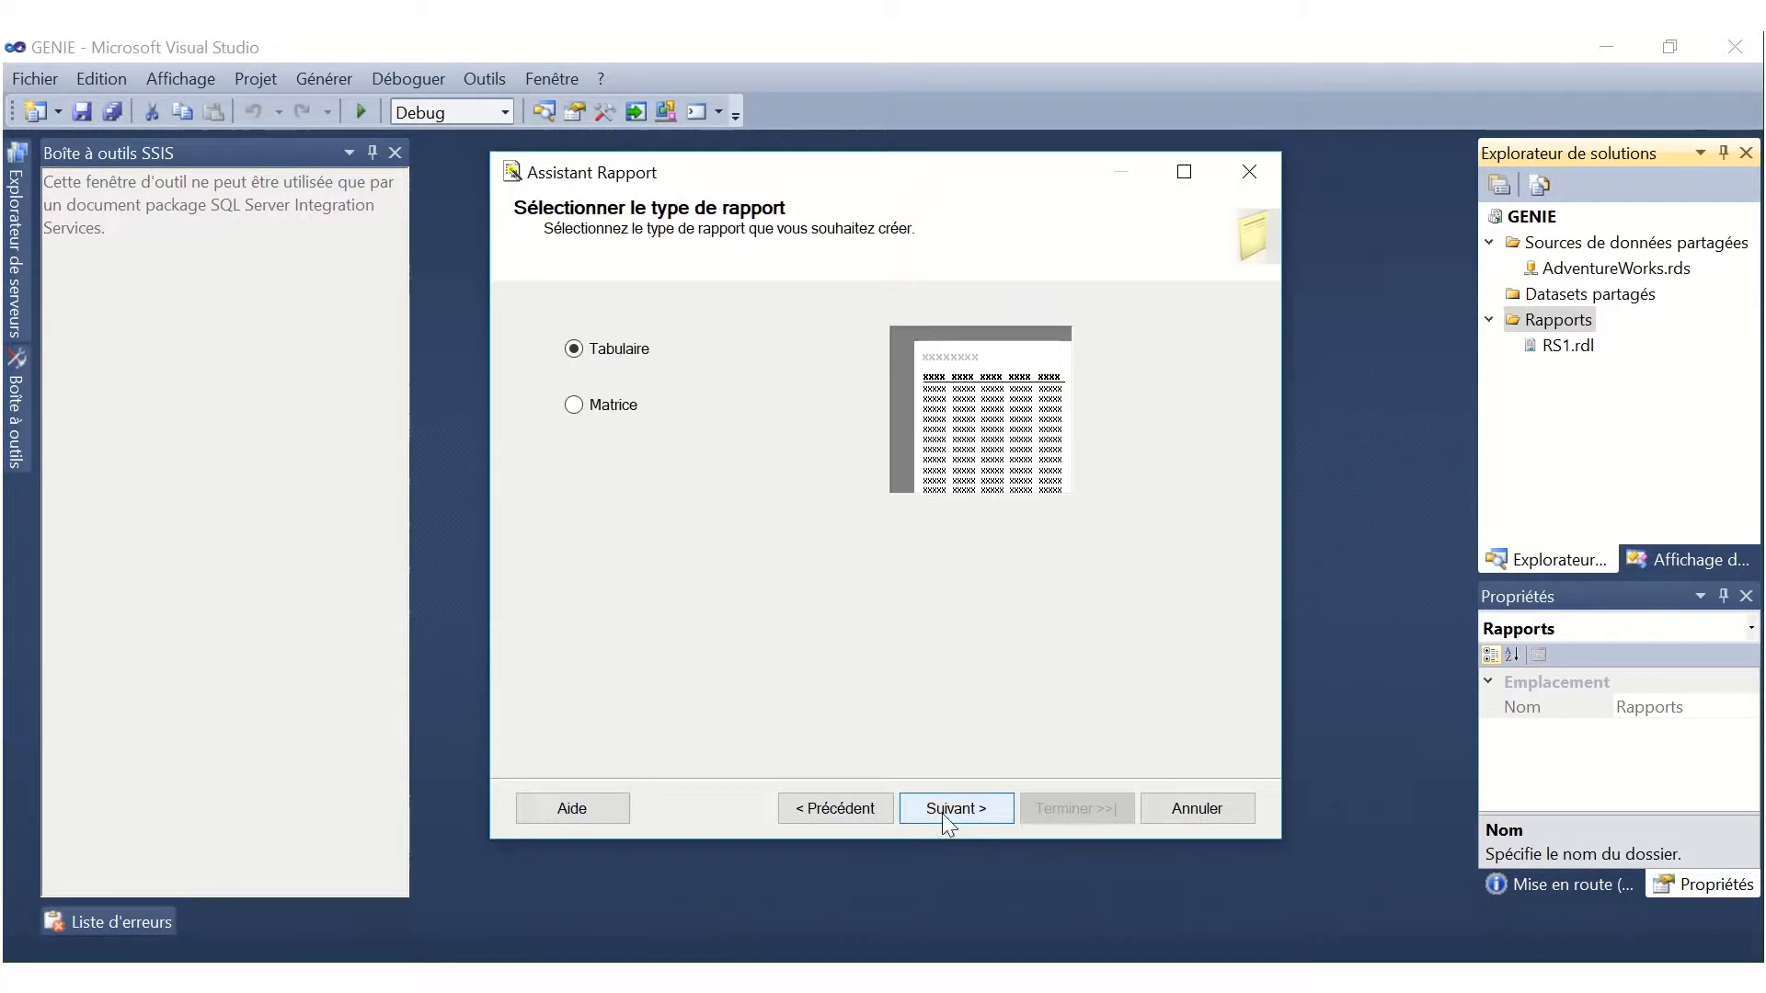
pyautogui.click(619, 416)
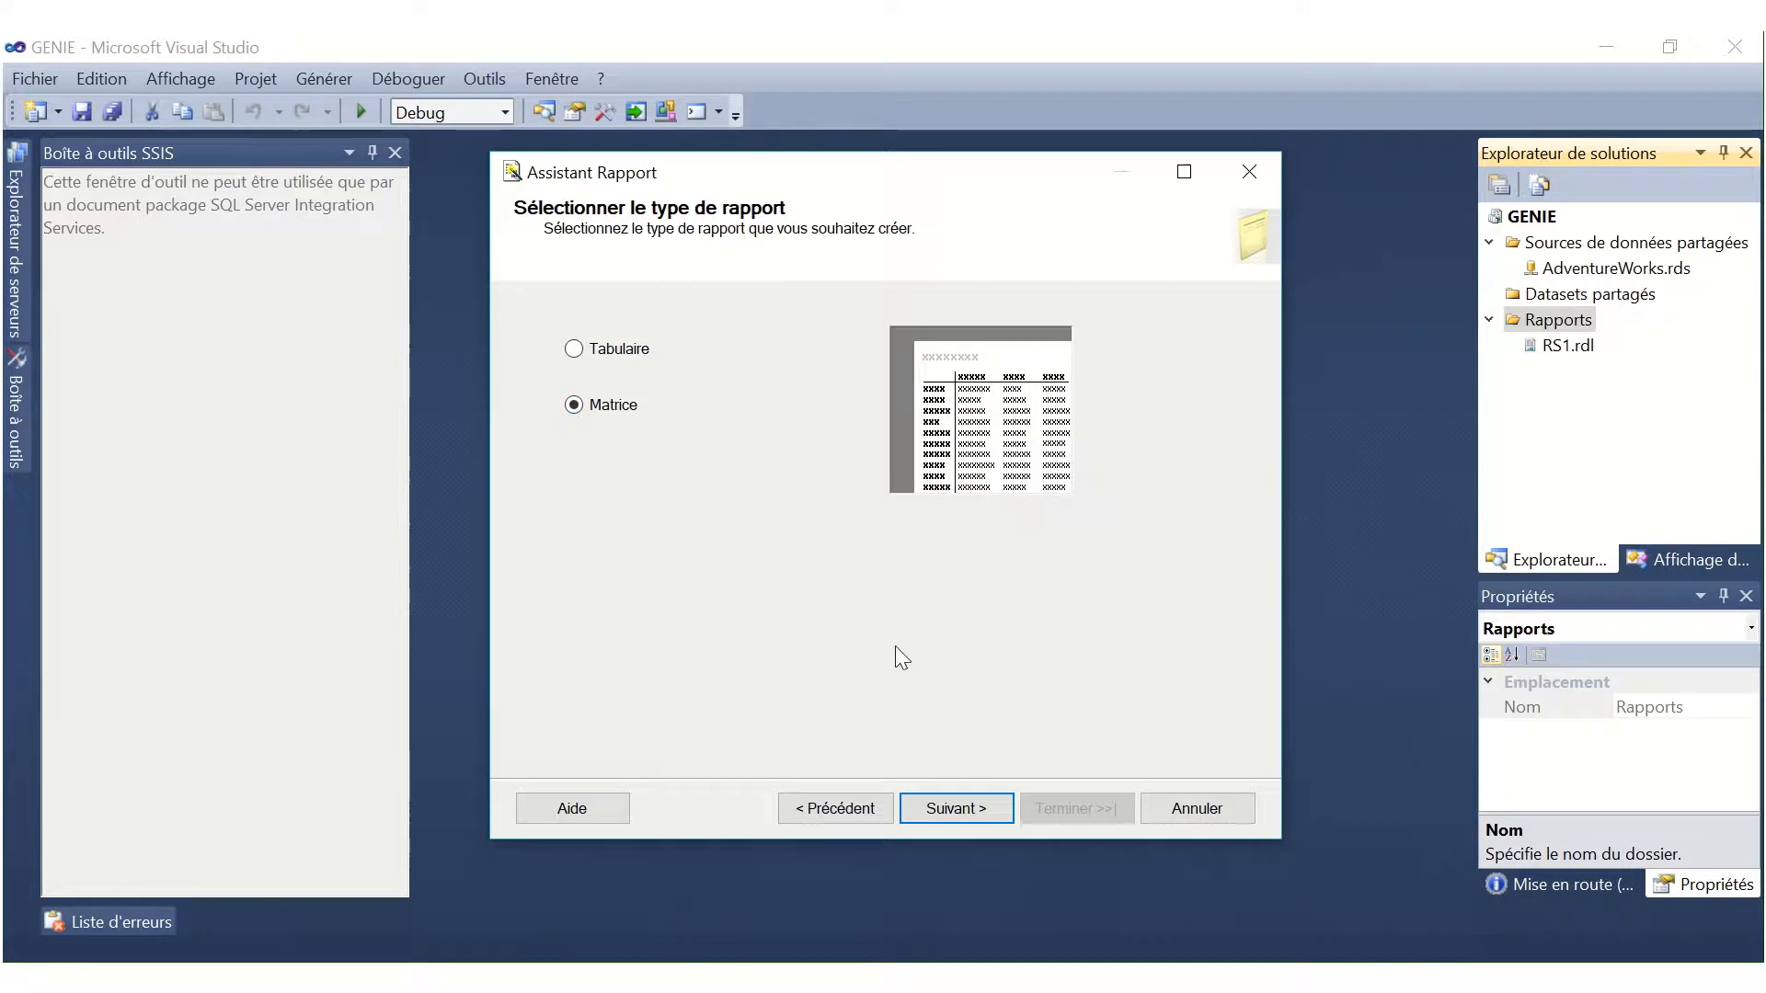
pyautogui.click(931, 797)
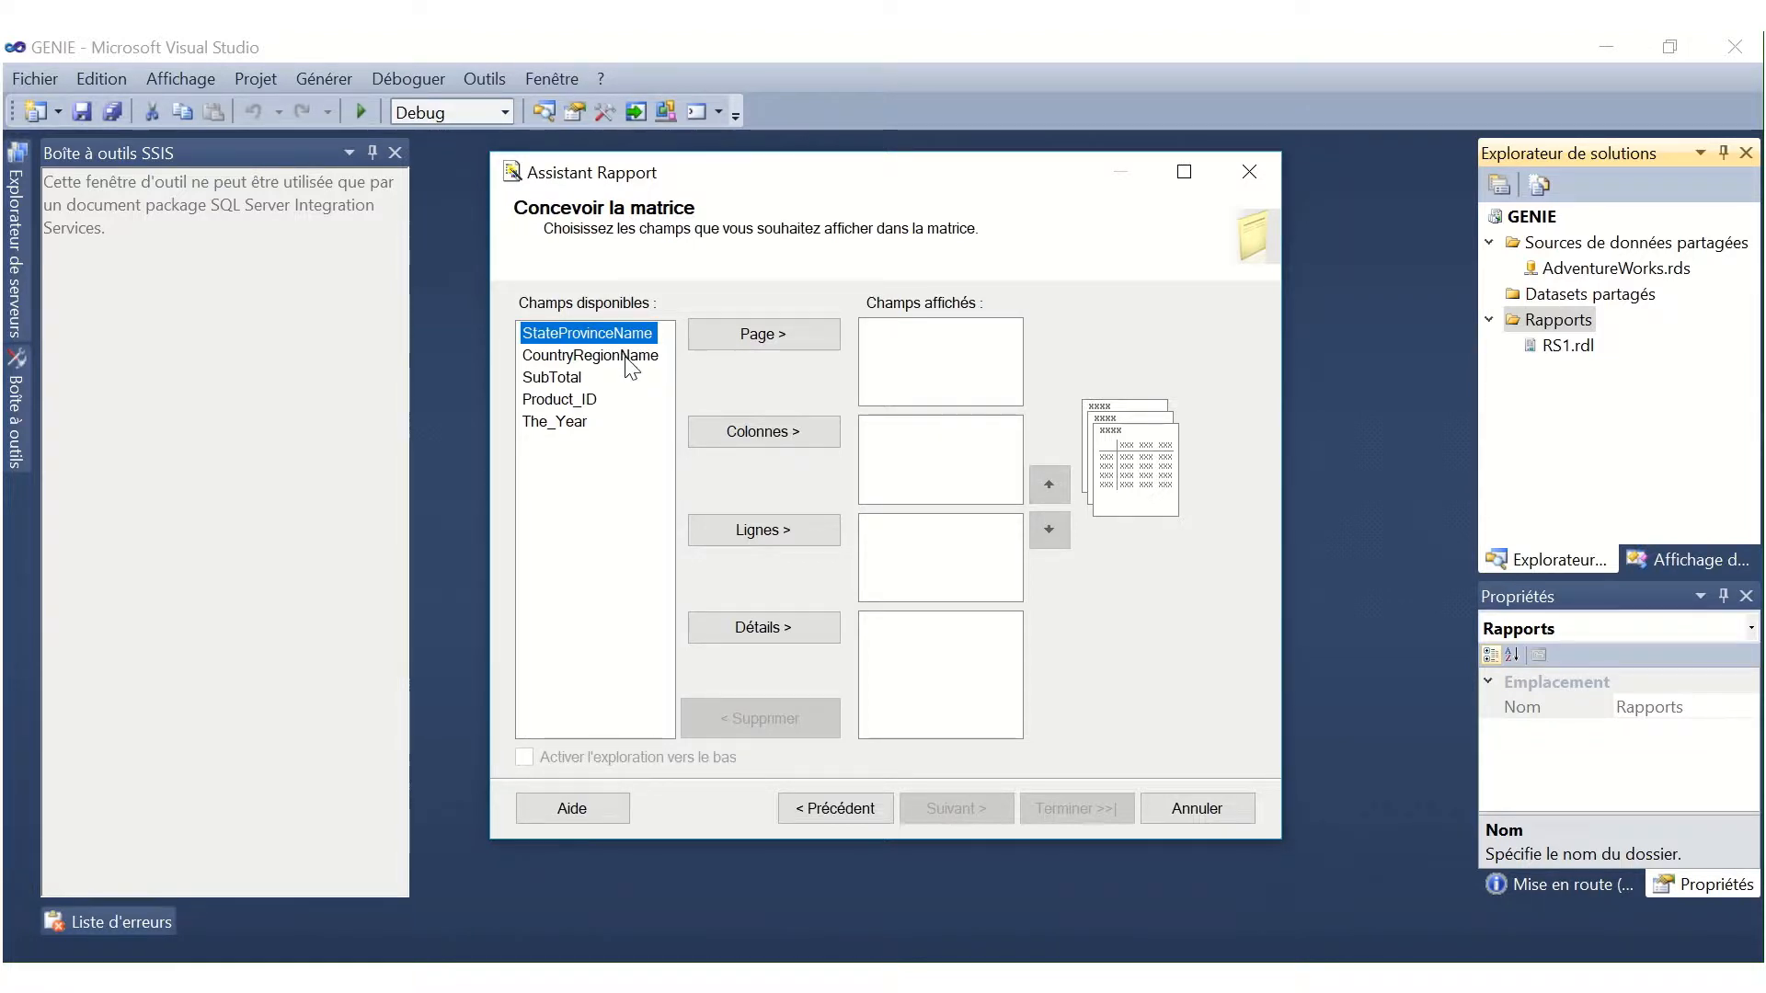
# Step: Place CountryRegionName and StateProvinceName in the matrix rows, returning SubTotal and Product_ID to the available fields
pyautogui.moveTo(624, 363); pyautogui.dragTo(625, 399)
pyautogui.click(731, 530)
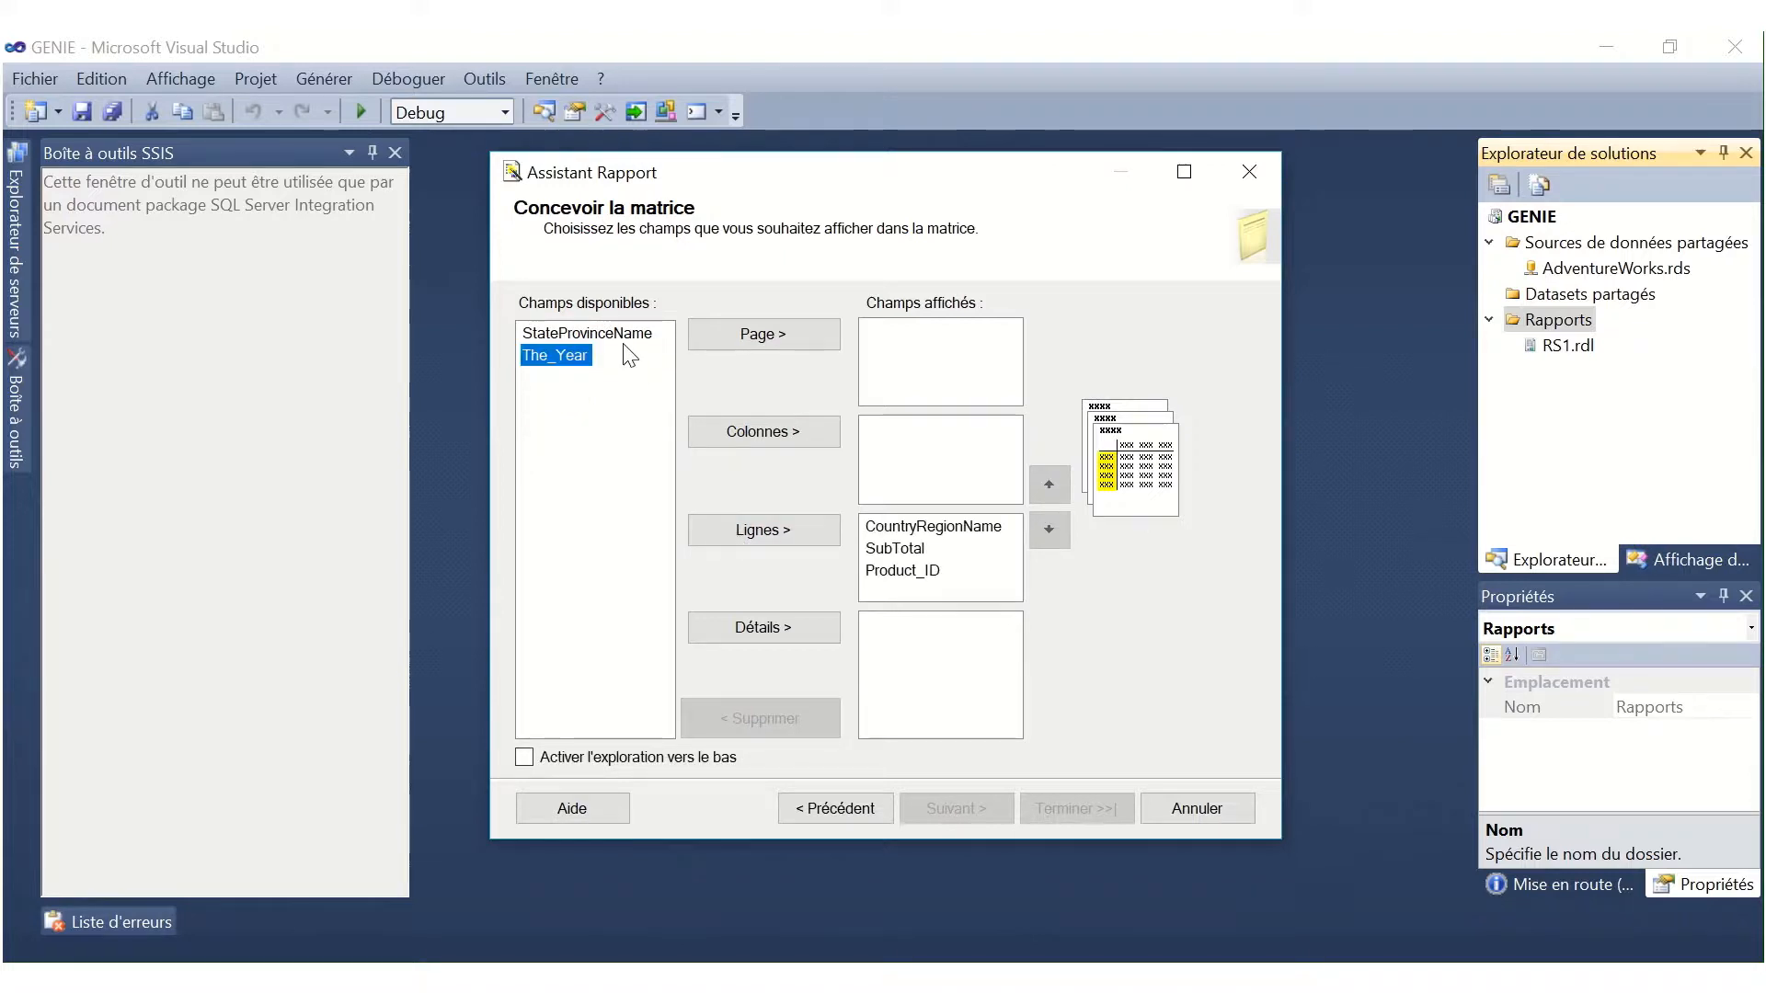
pyautogui.click(885, 536)
pyautogui.click(897, 550)
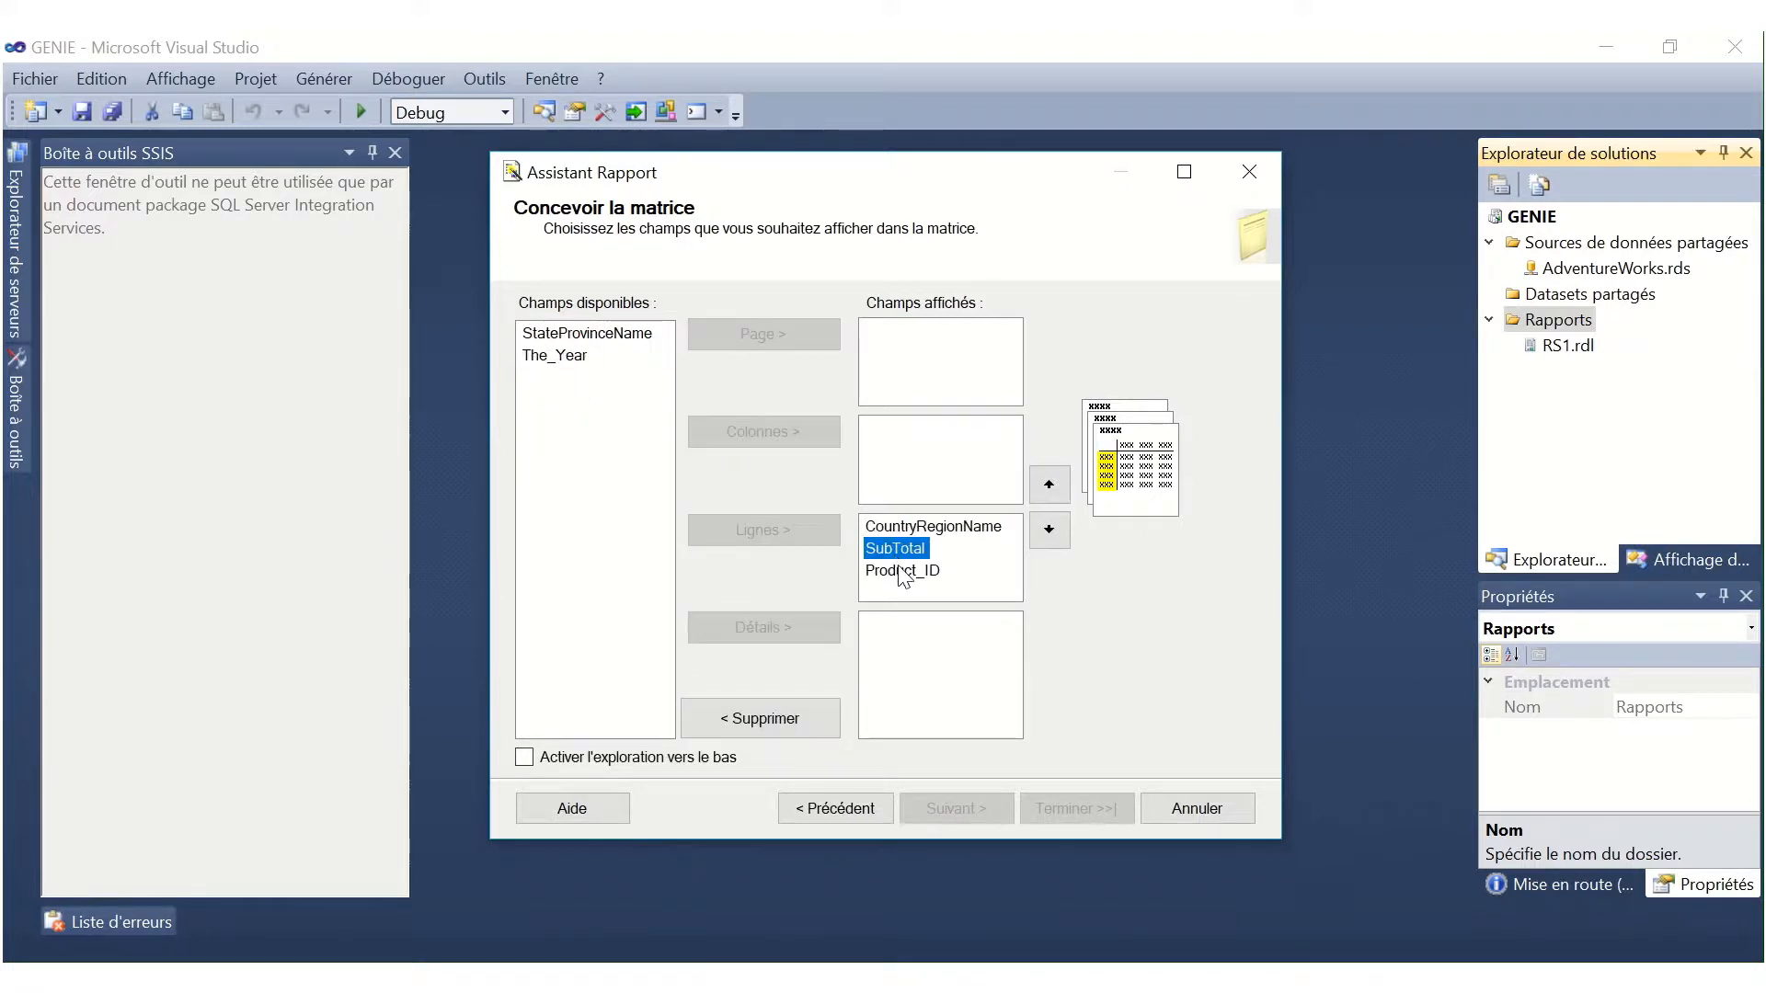
pyautogui.keyDown('shift'); pyautogui.click(901, 572); pyautogui.keyUp('shift')
pyautogui.click(814, 712)
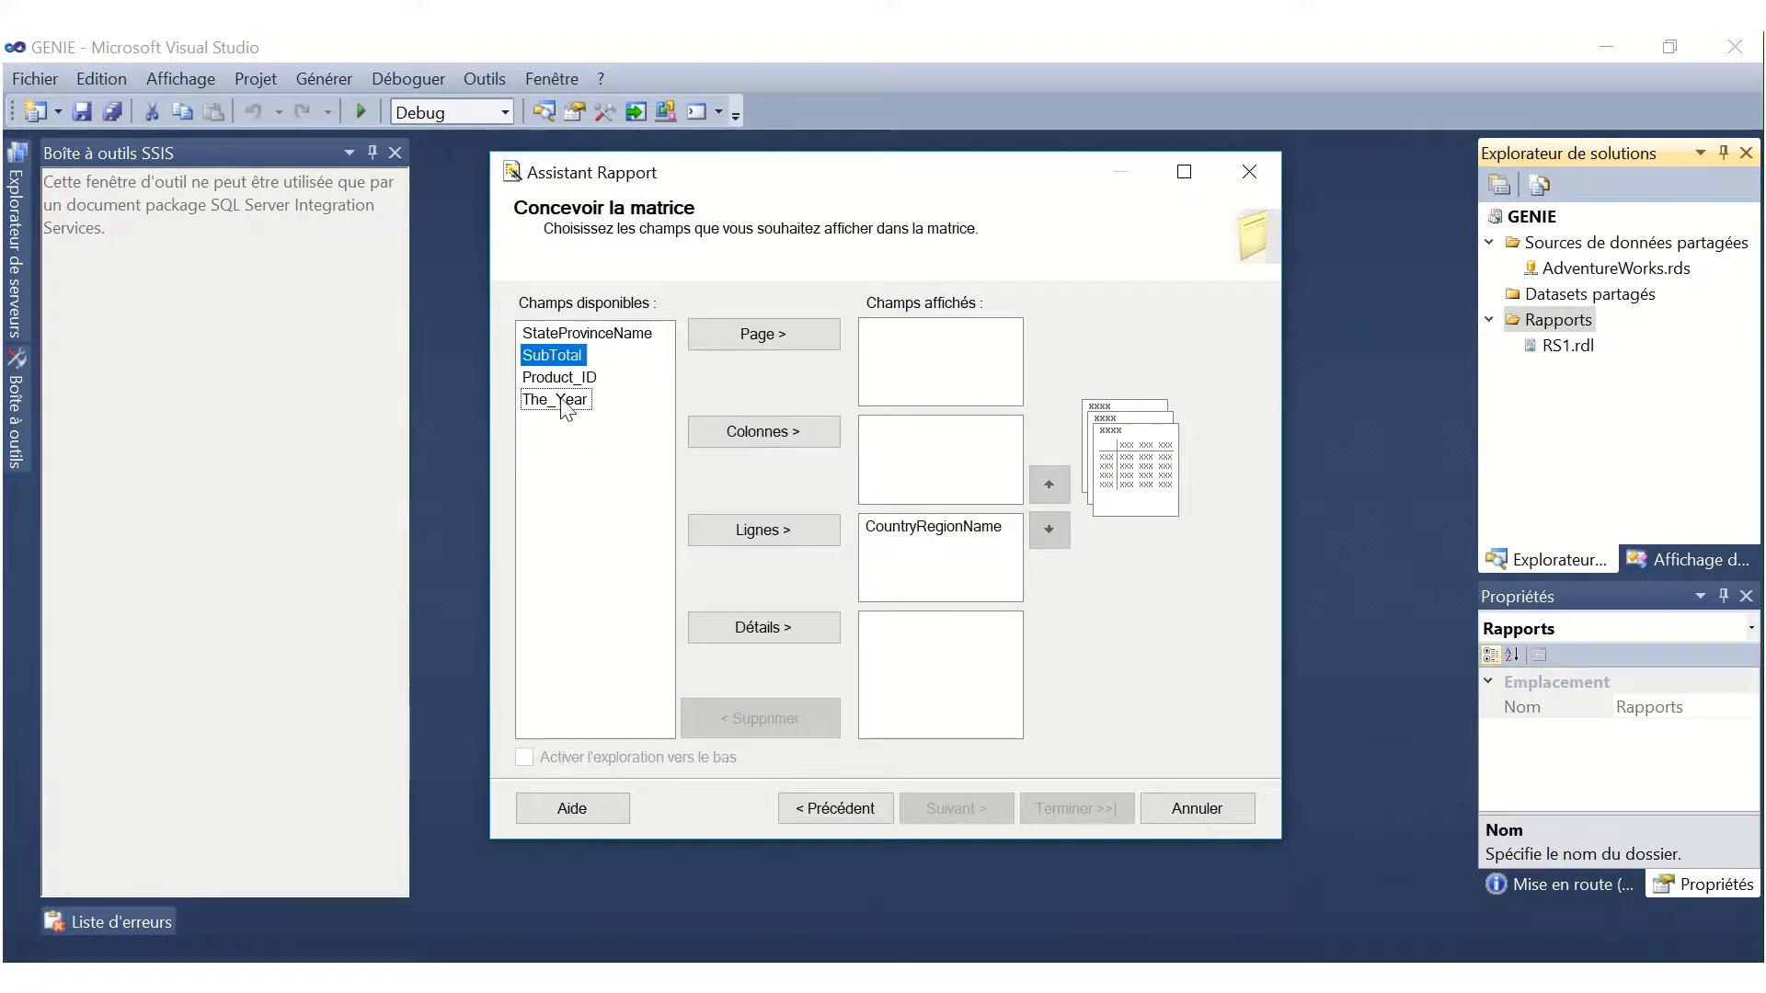
pyautogui.click(593, 334)
pyautogui.click(798, 539)
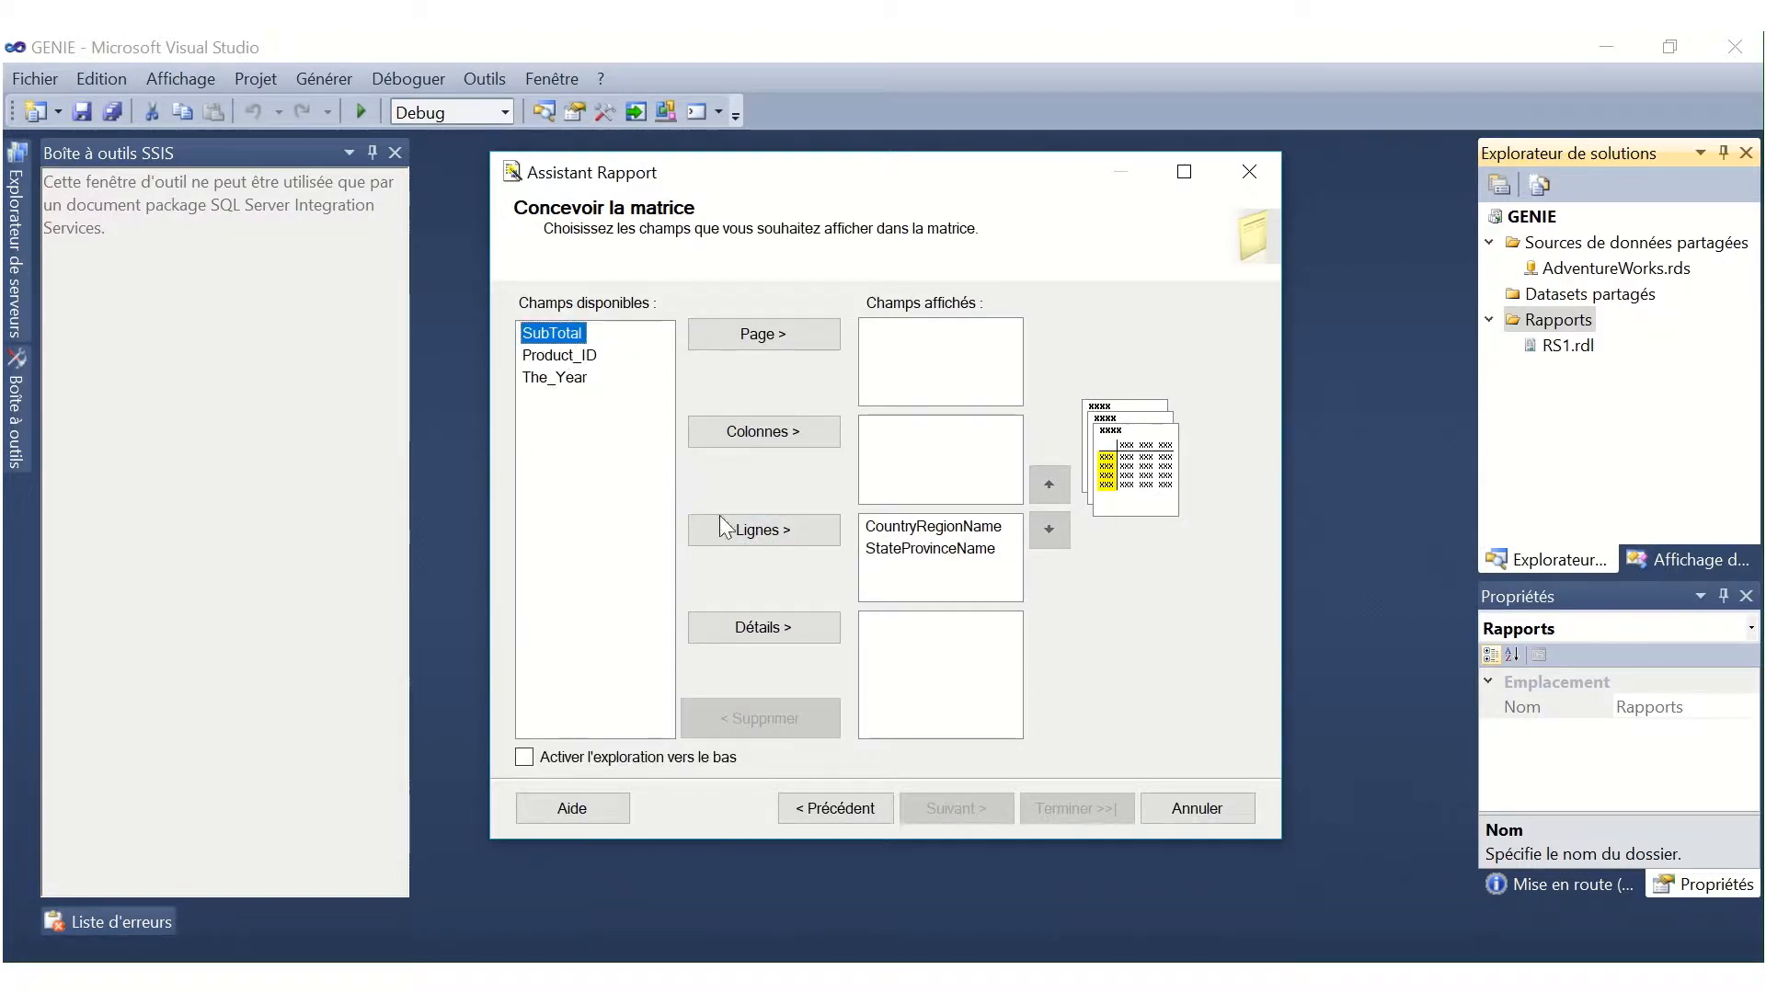
# Step: Place SubTotal in the matrix details, leaving Product_ID among the available fields
pyautogui.hotkey('shift', 'Down')
pyautogui.click(813, 626)
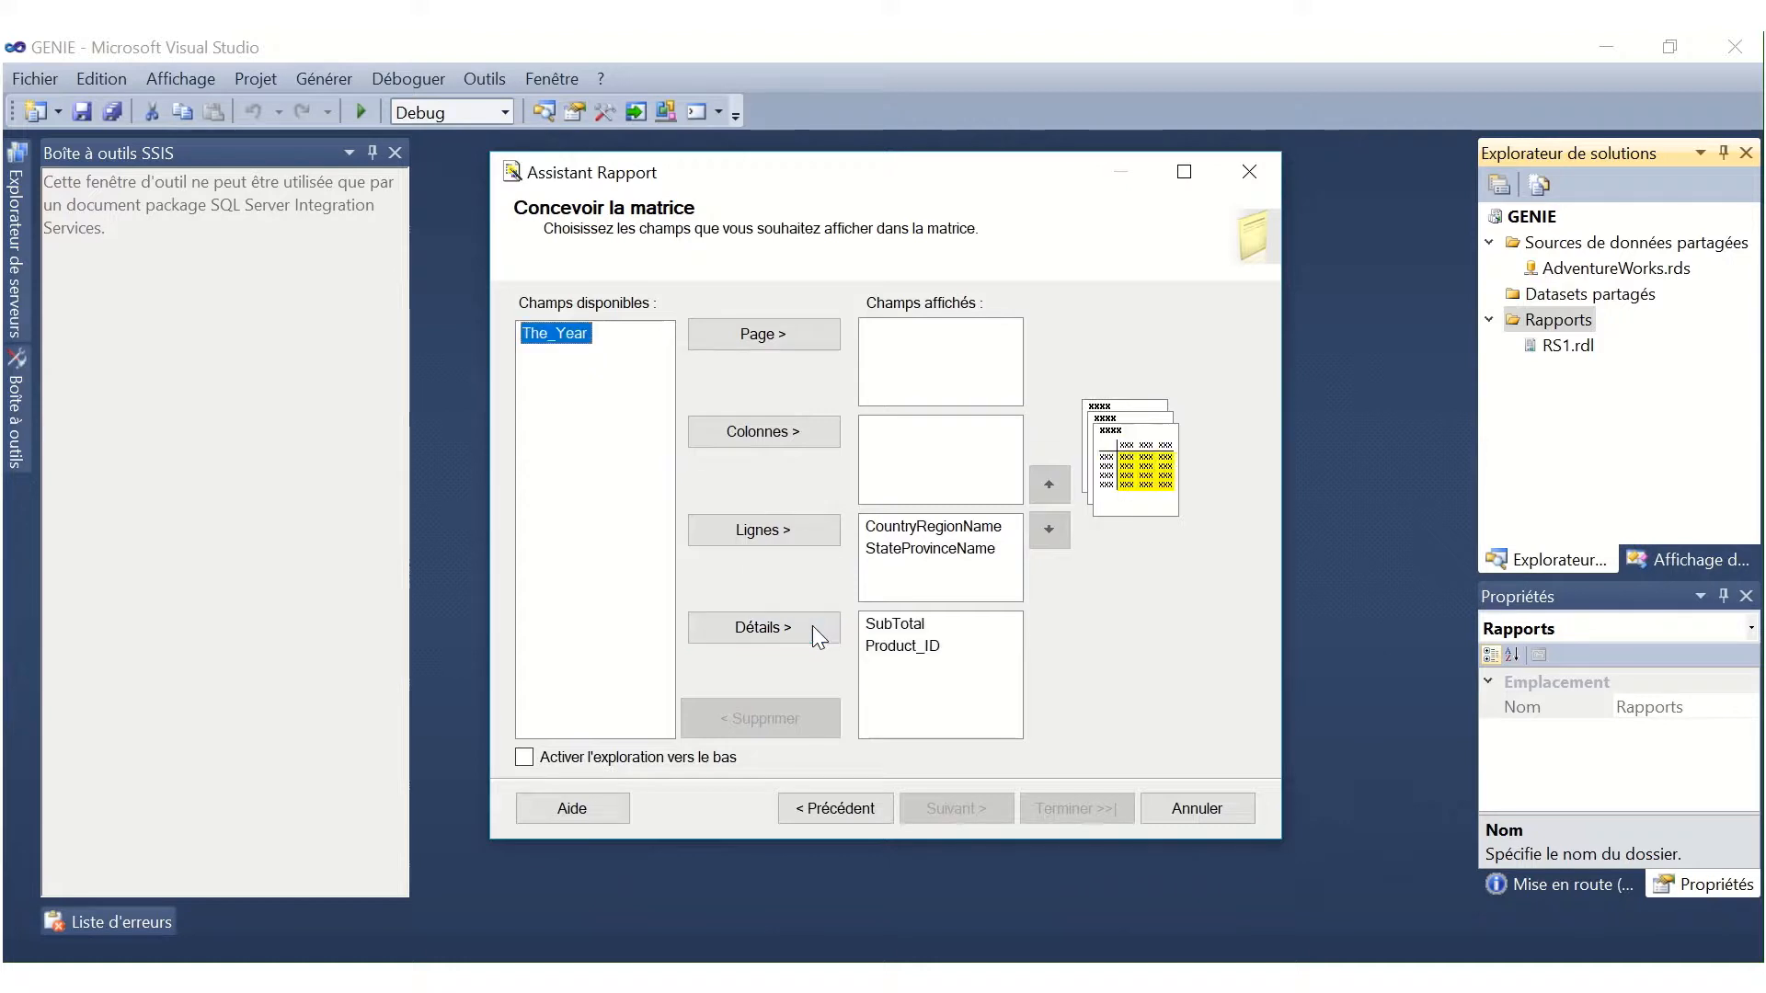
pyautogui.click(878, 648)
pyautogui.click(802, 704)
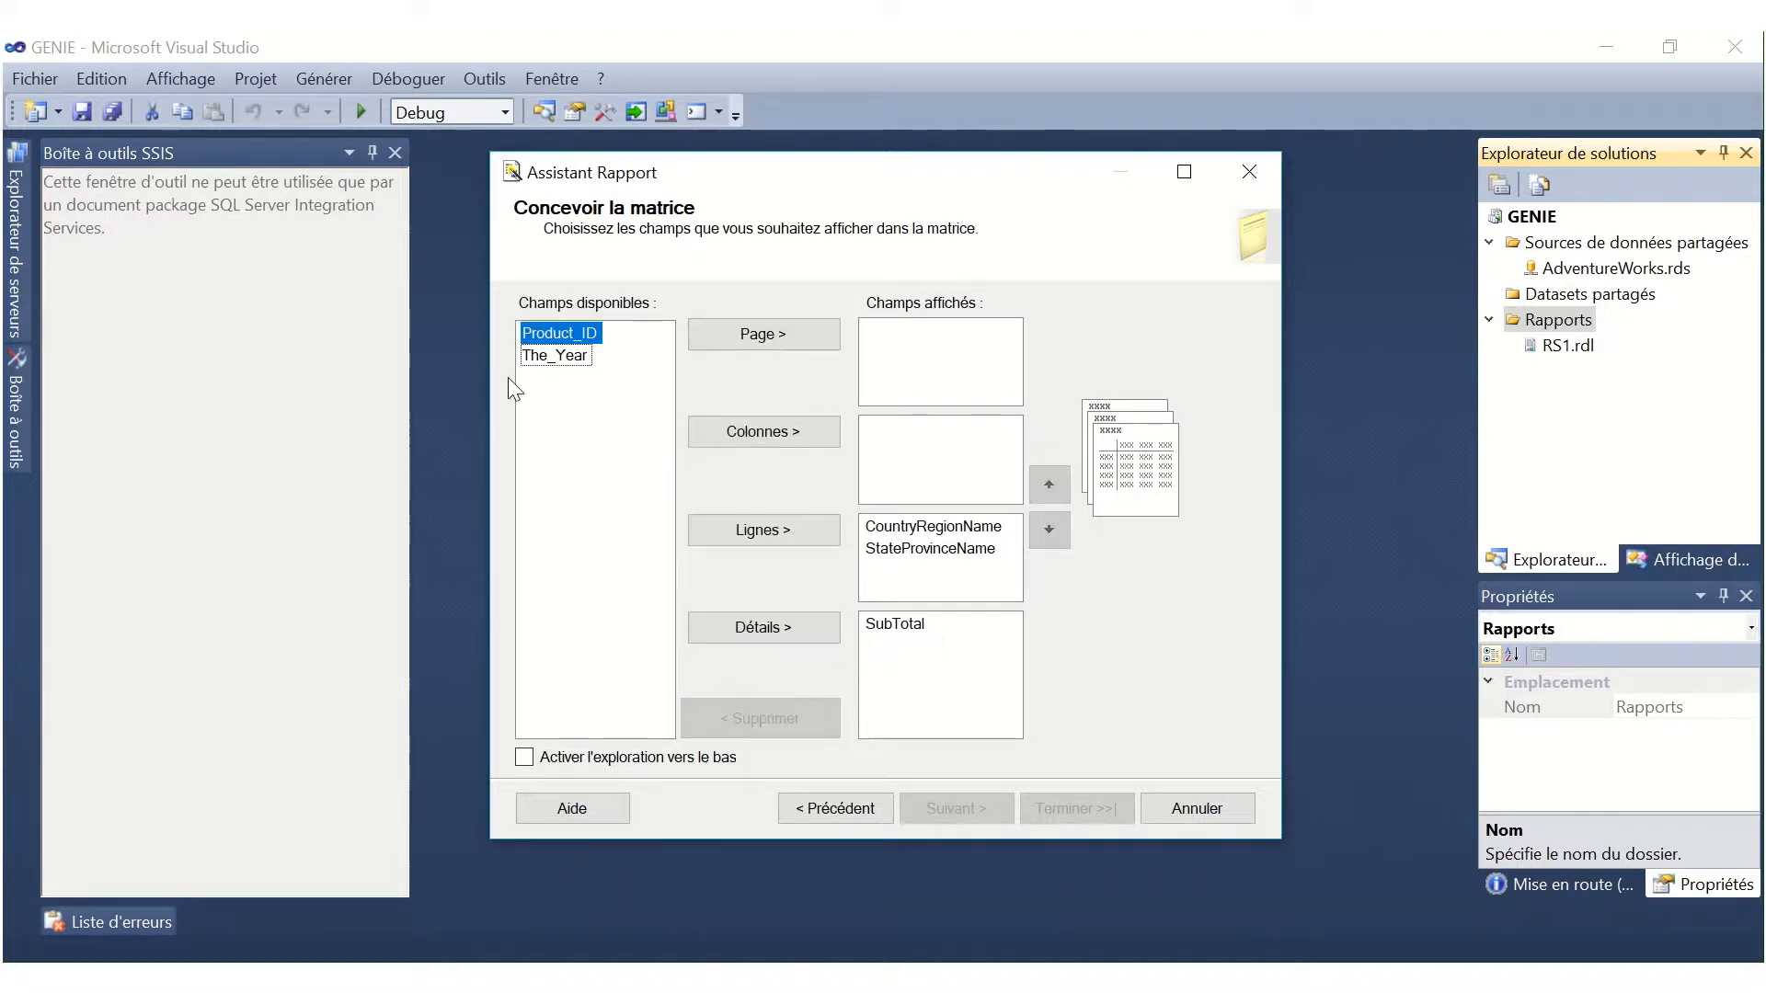
# Step: Place The_Year in the matrix columns, leaving Product_ID unassigned
pyautogui.keyDown('shift'); pyautogui.click(566, 355); pyautogui.keyUp('shift')
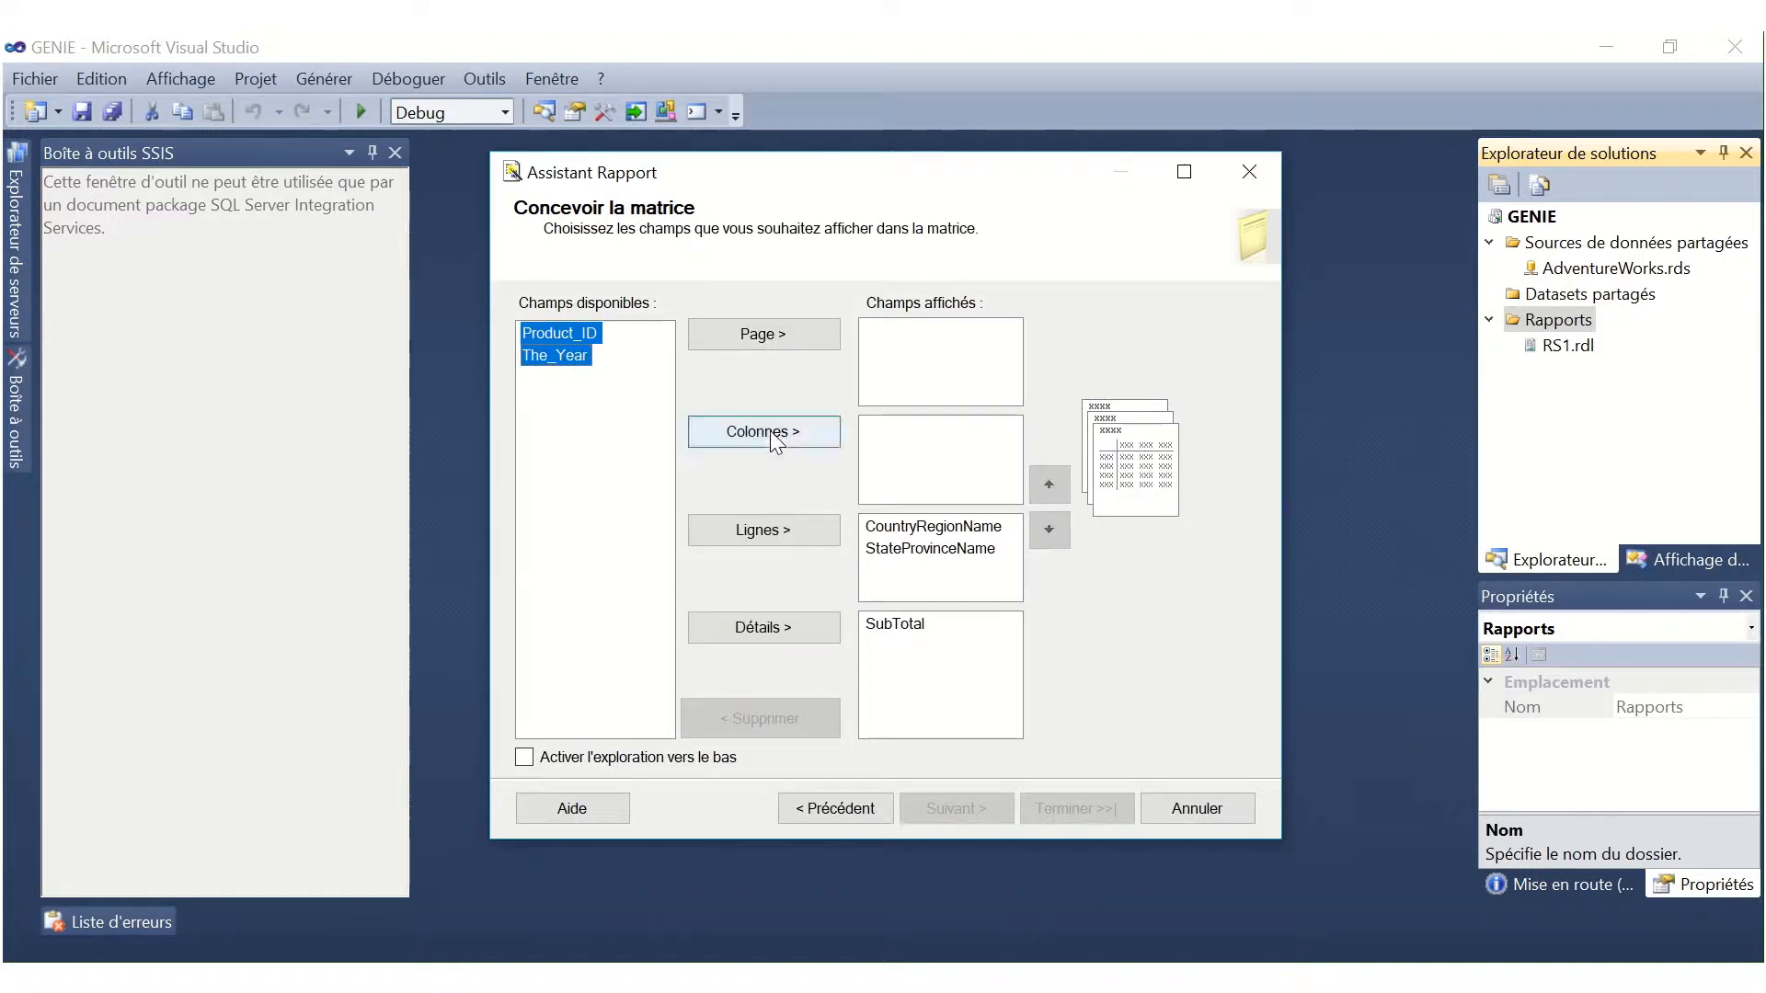
pyautogui.click(583, 356)
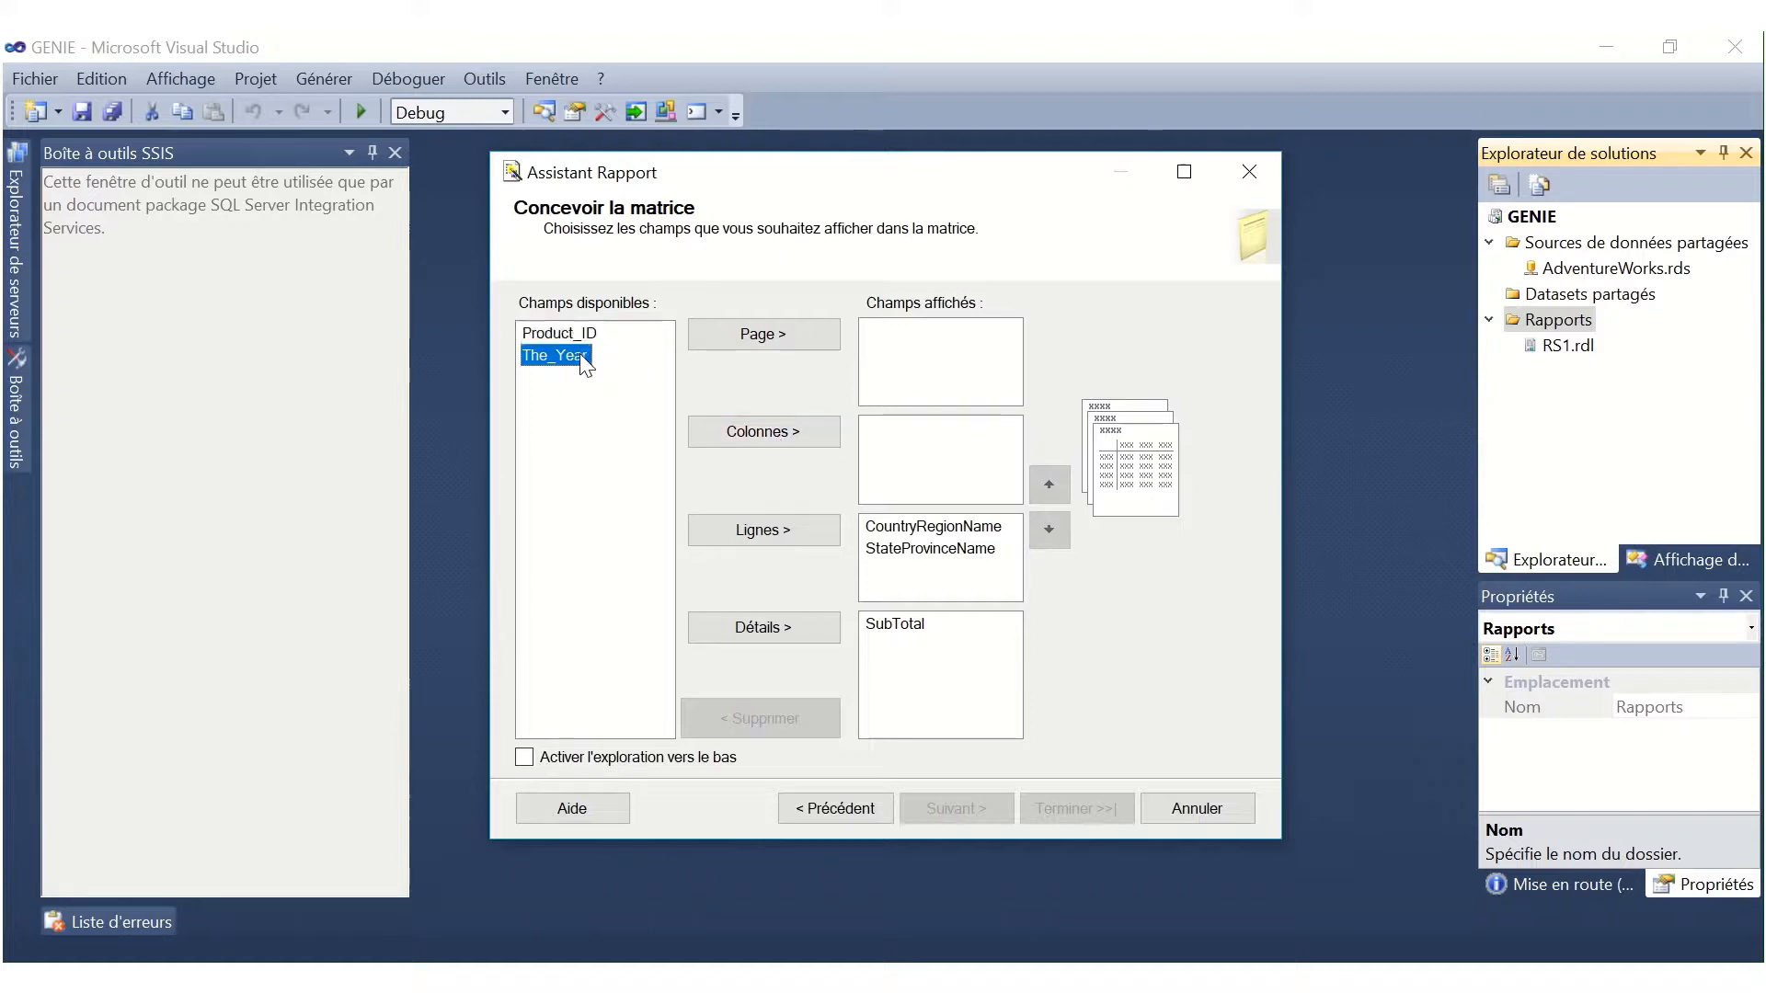
pyautogui.click(764, 439)
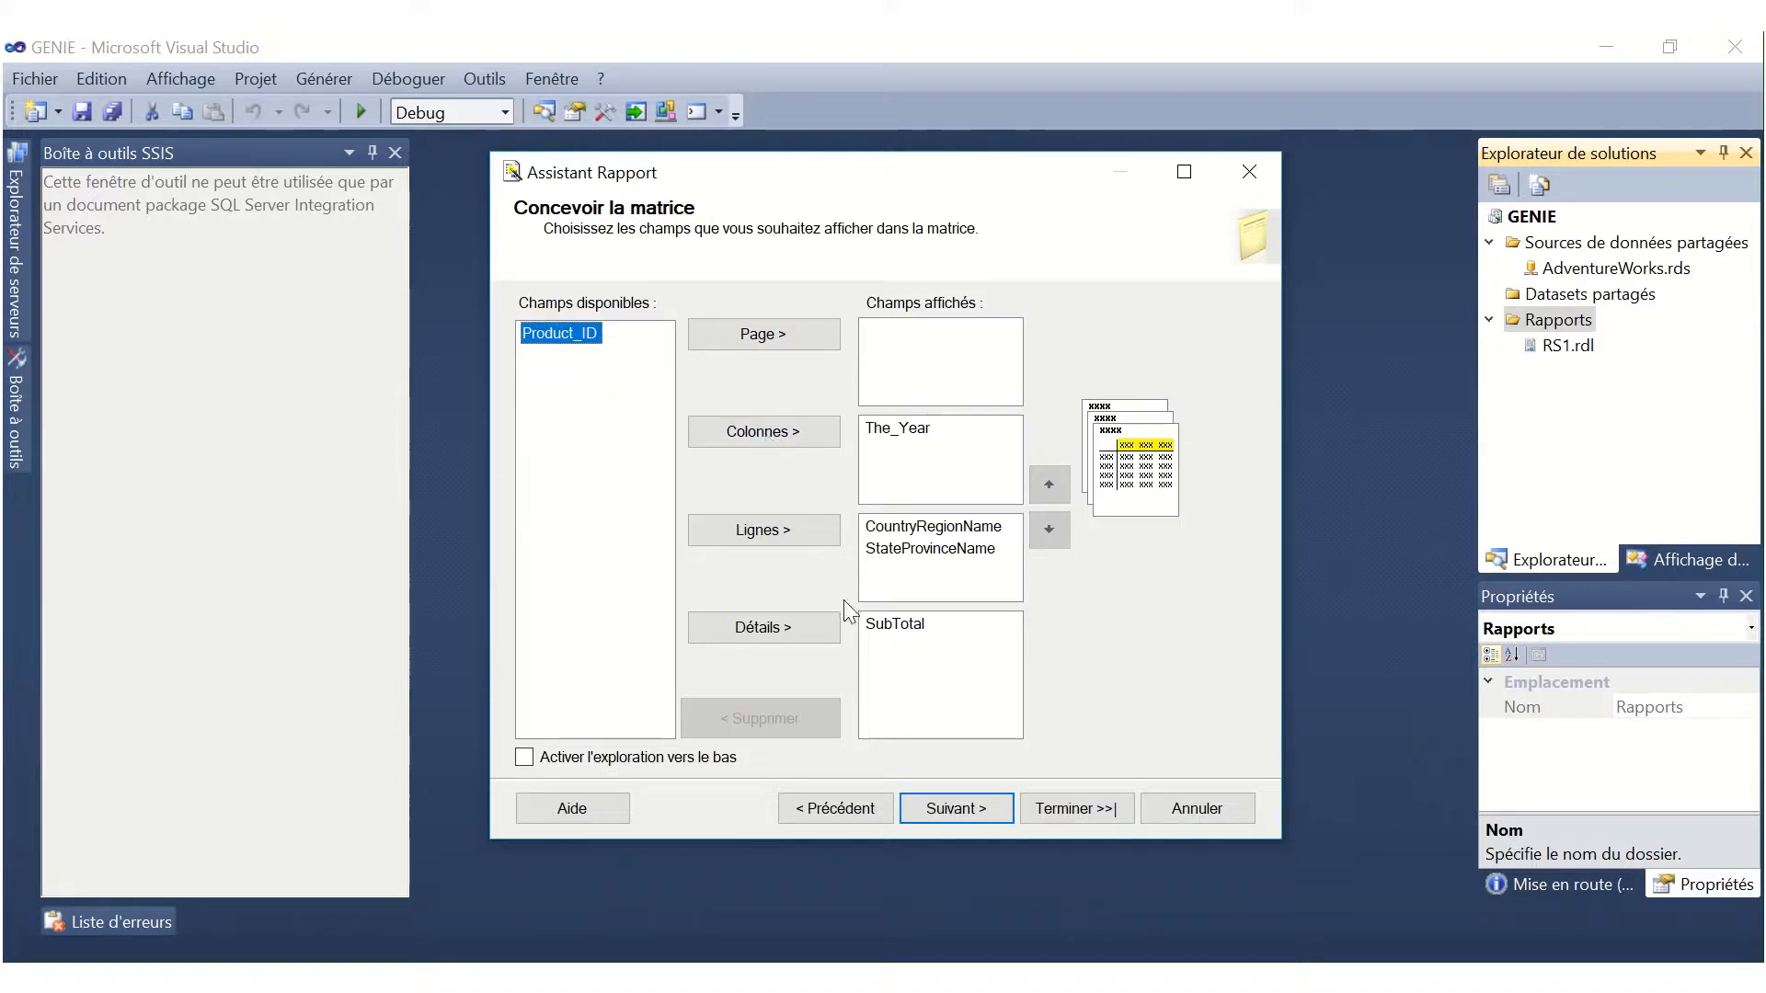
# Step: Accept the matrix design with the Ardoise style, create the report under the name RS2 and preview it
pyautogui.click(932, 815)
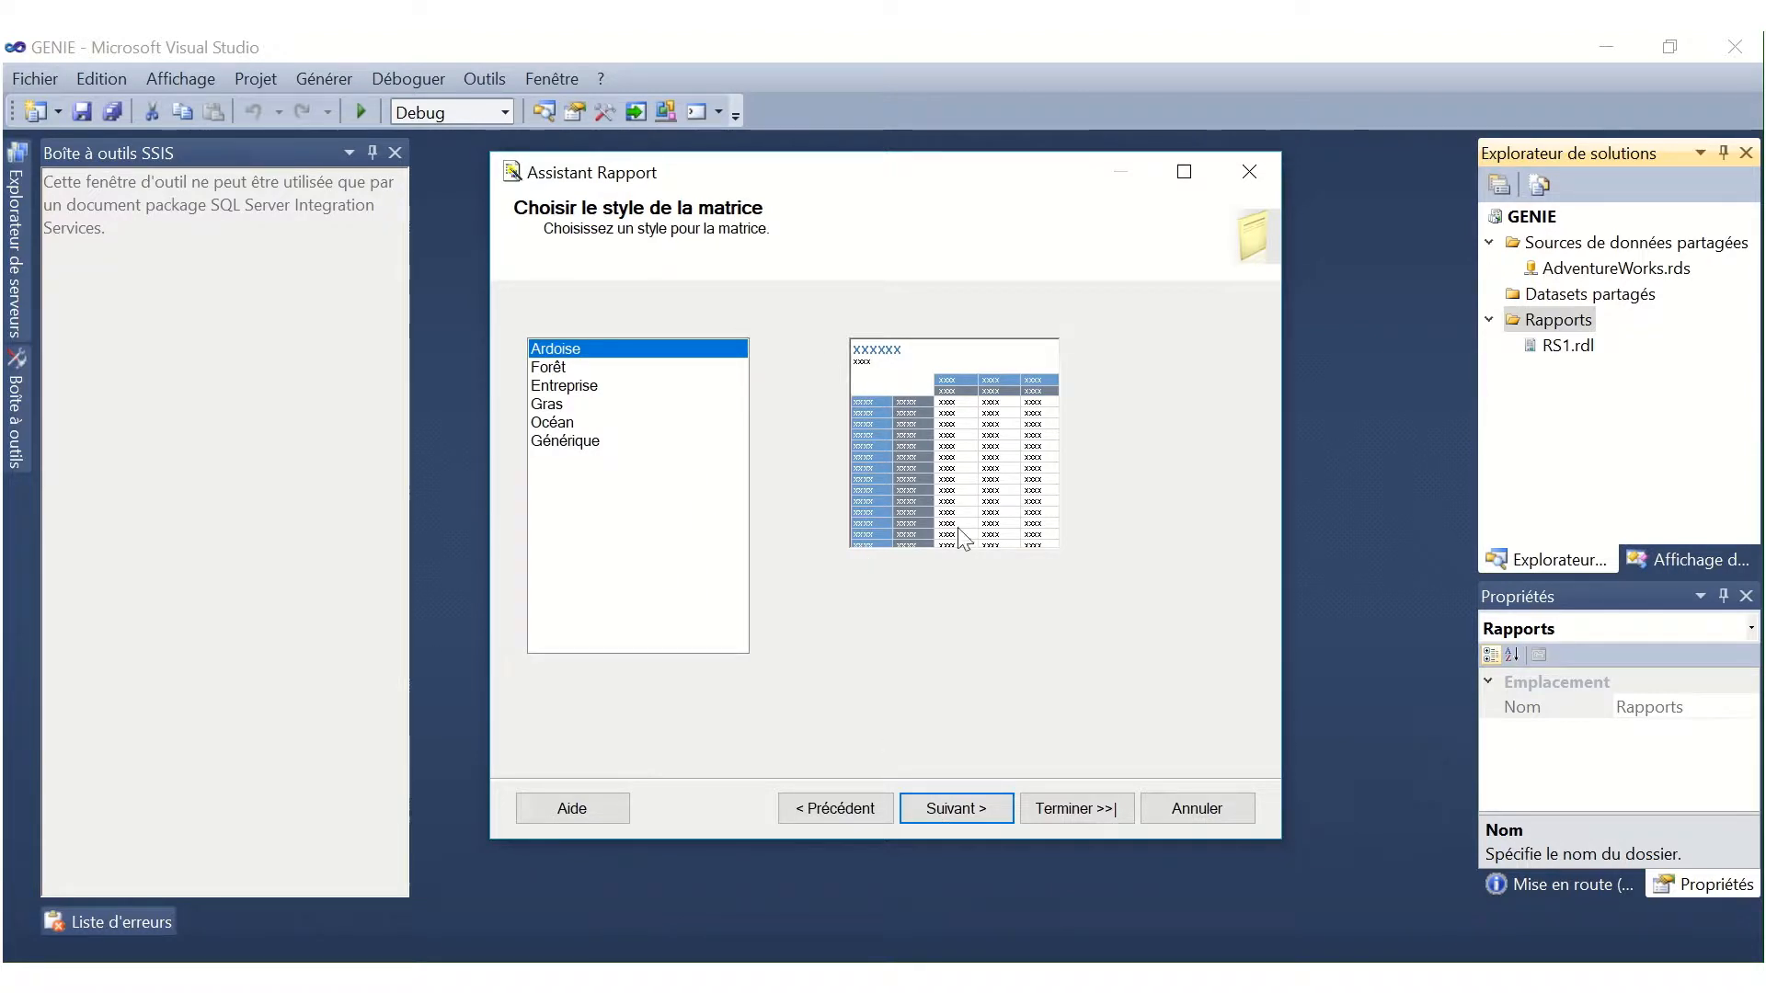
pyautogui.click(971, 807)
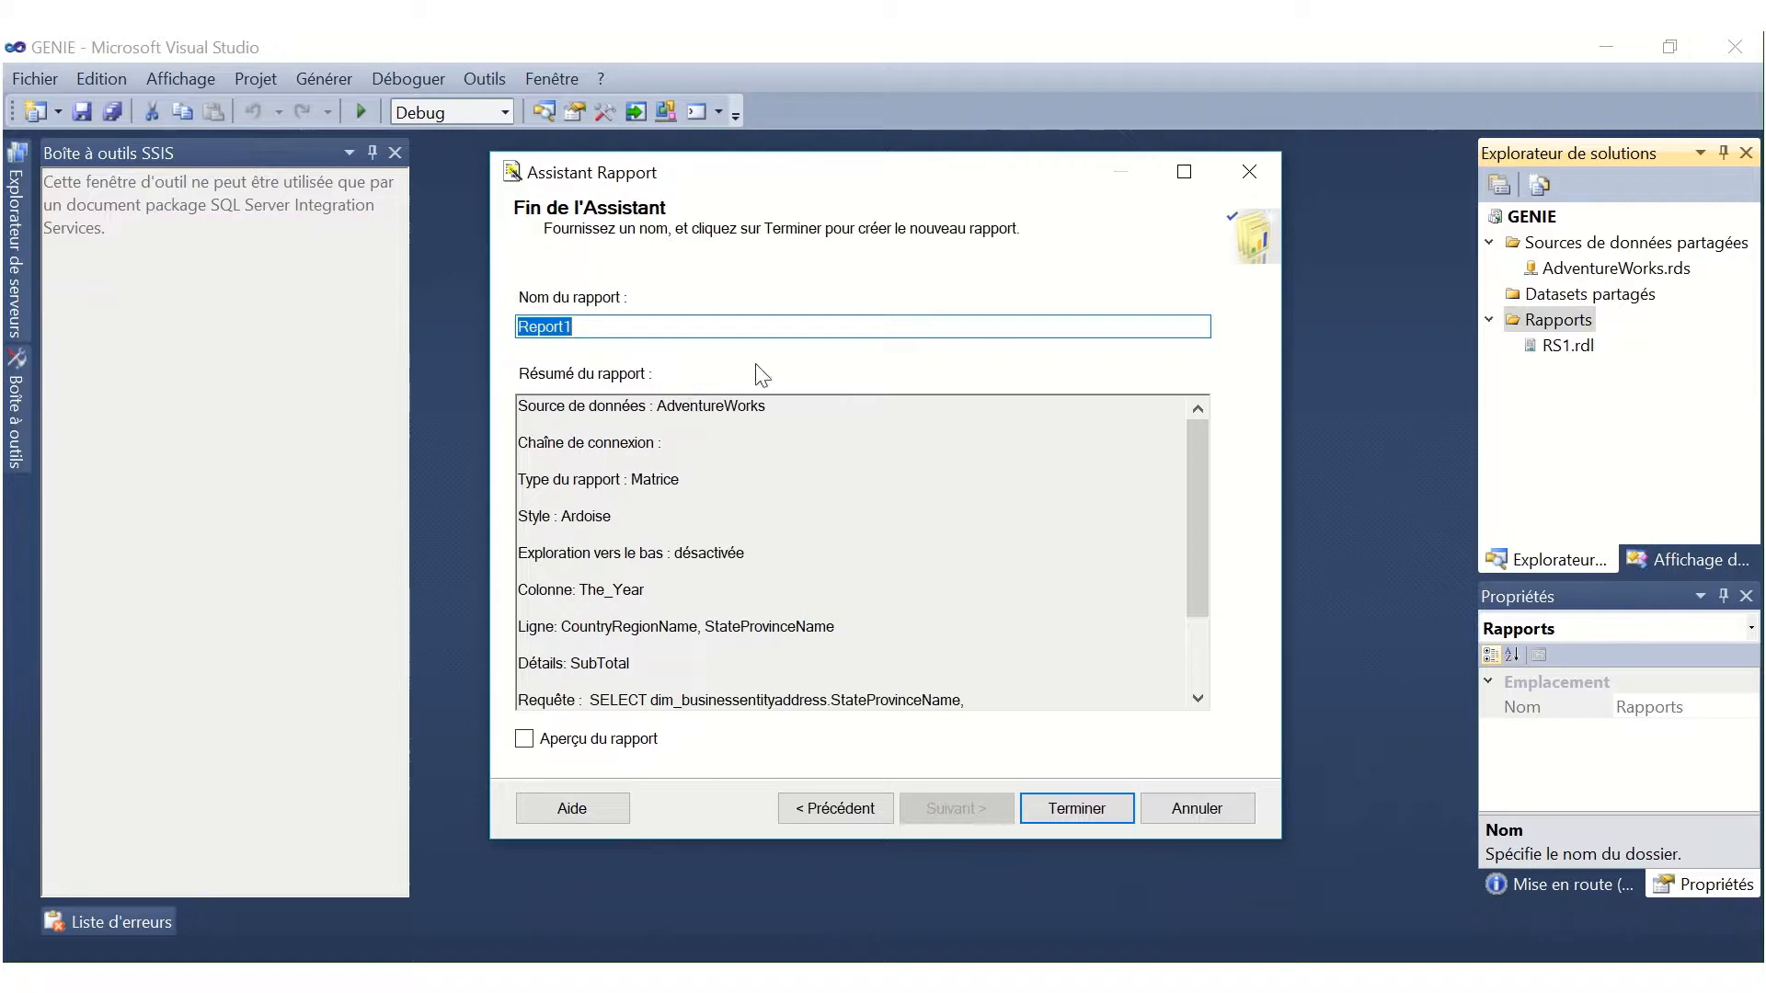
pyautogui.write('RS2')
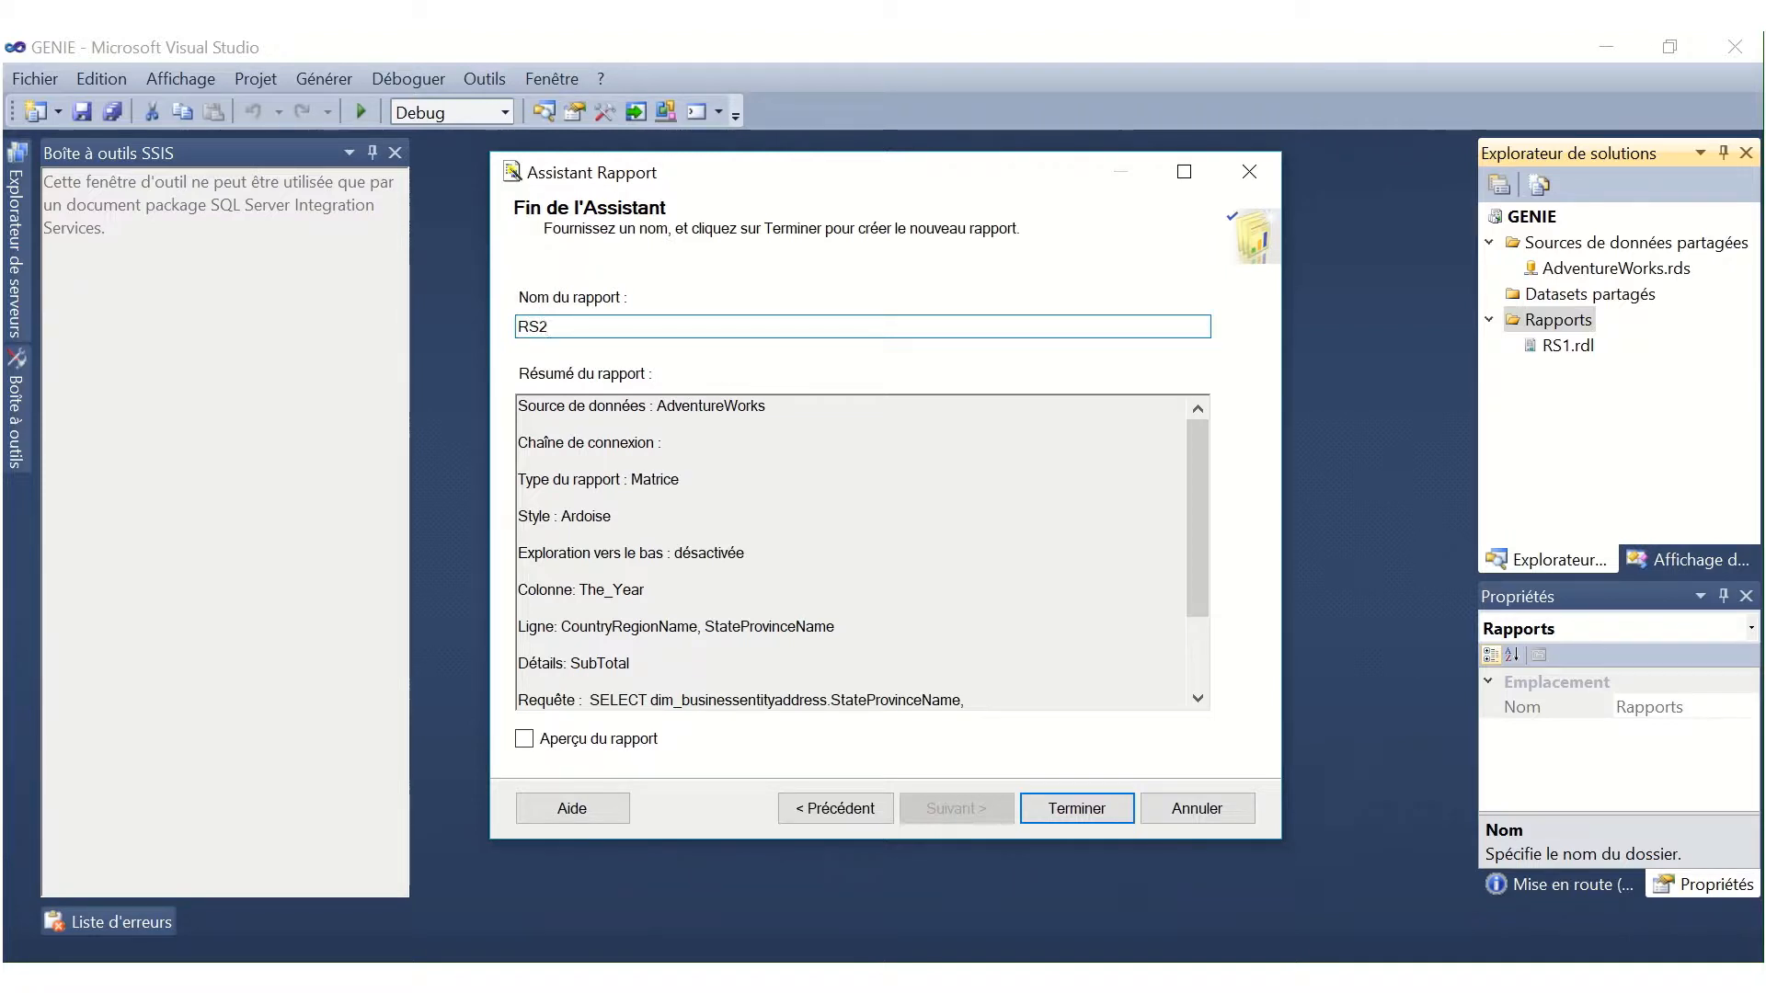
pyautogui.click(1065, 804)
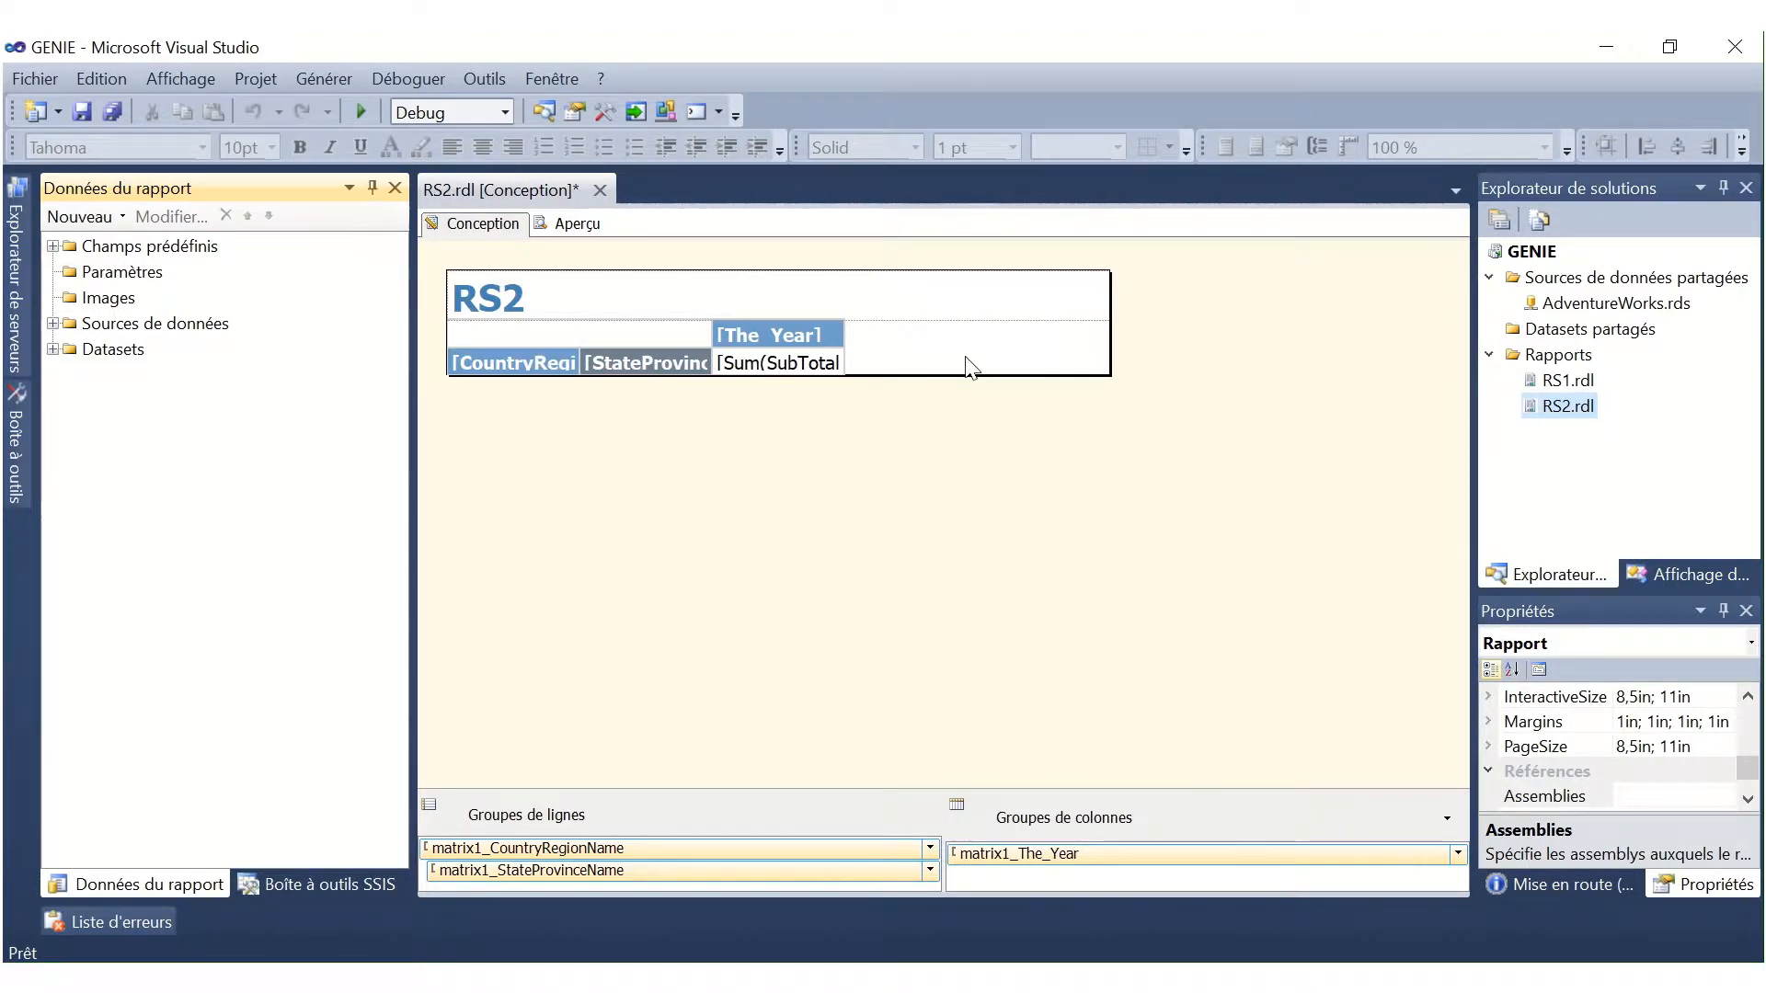
pyautogui.click(578, 224)
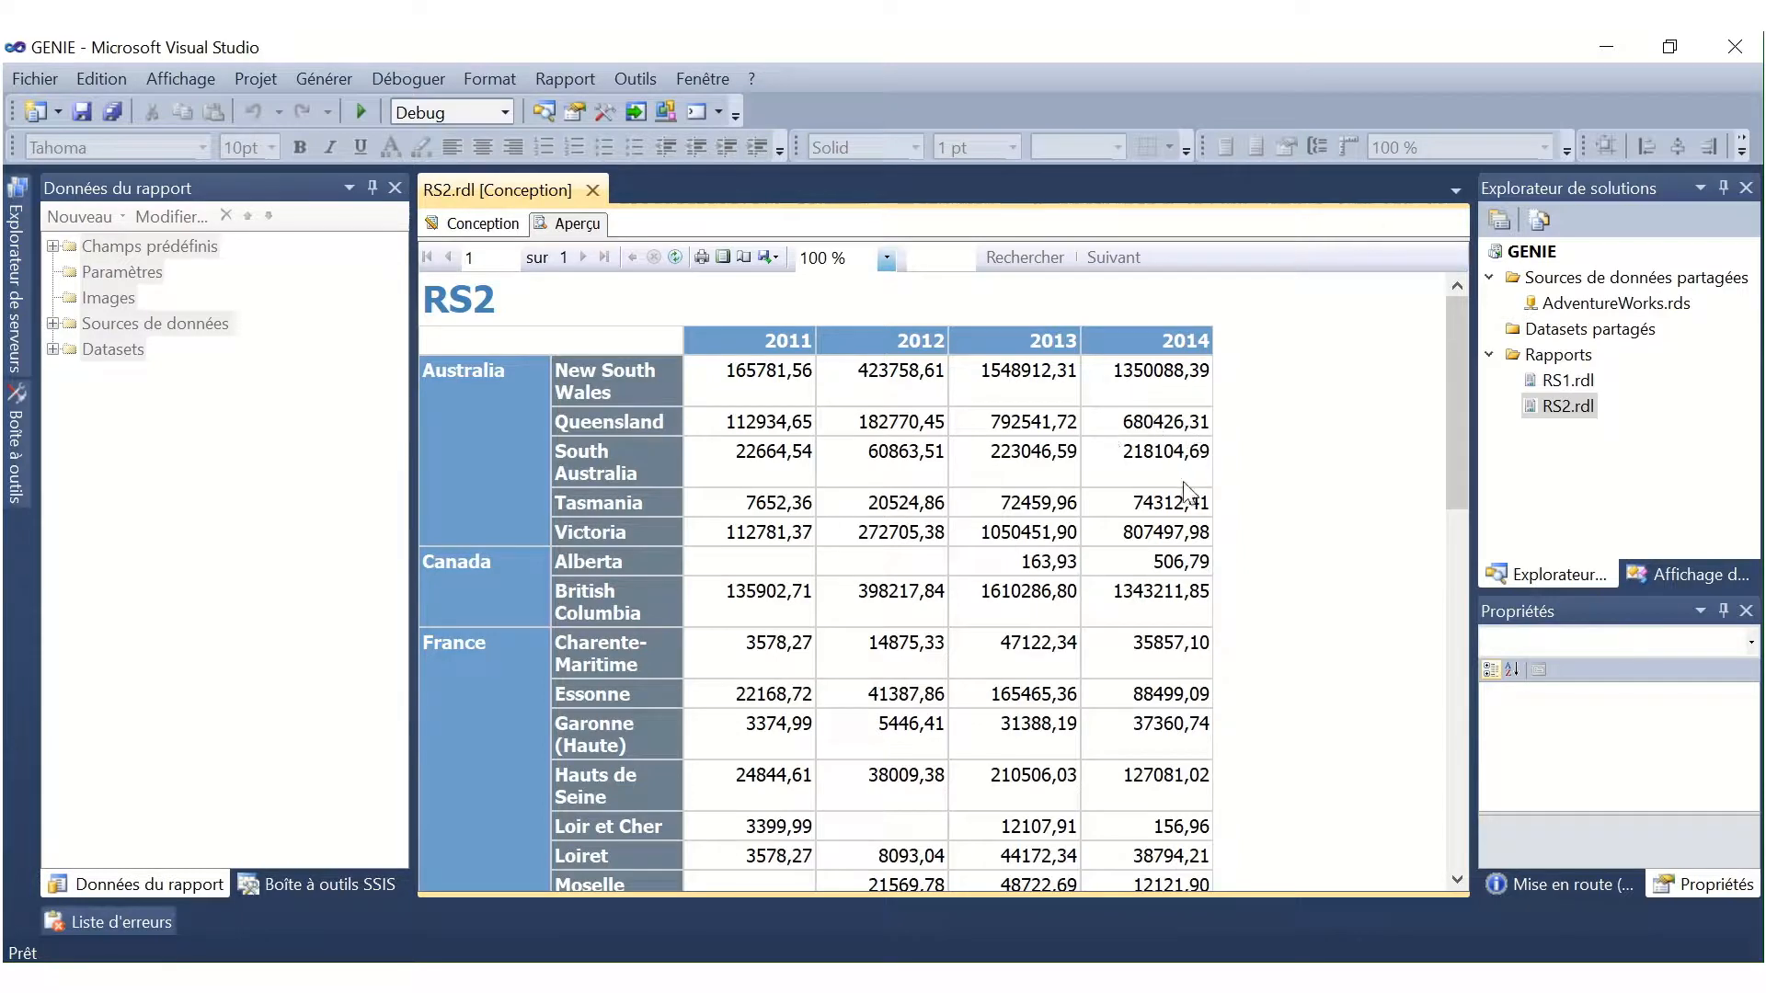
# Step: Apply the Devise number format to the matrix's Sum(SubTotal) cell and preview the report
pyautogui.click(478, 224)
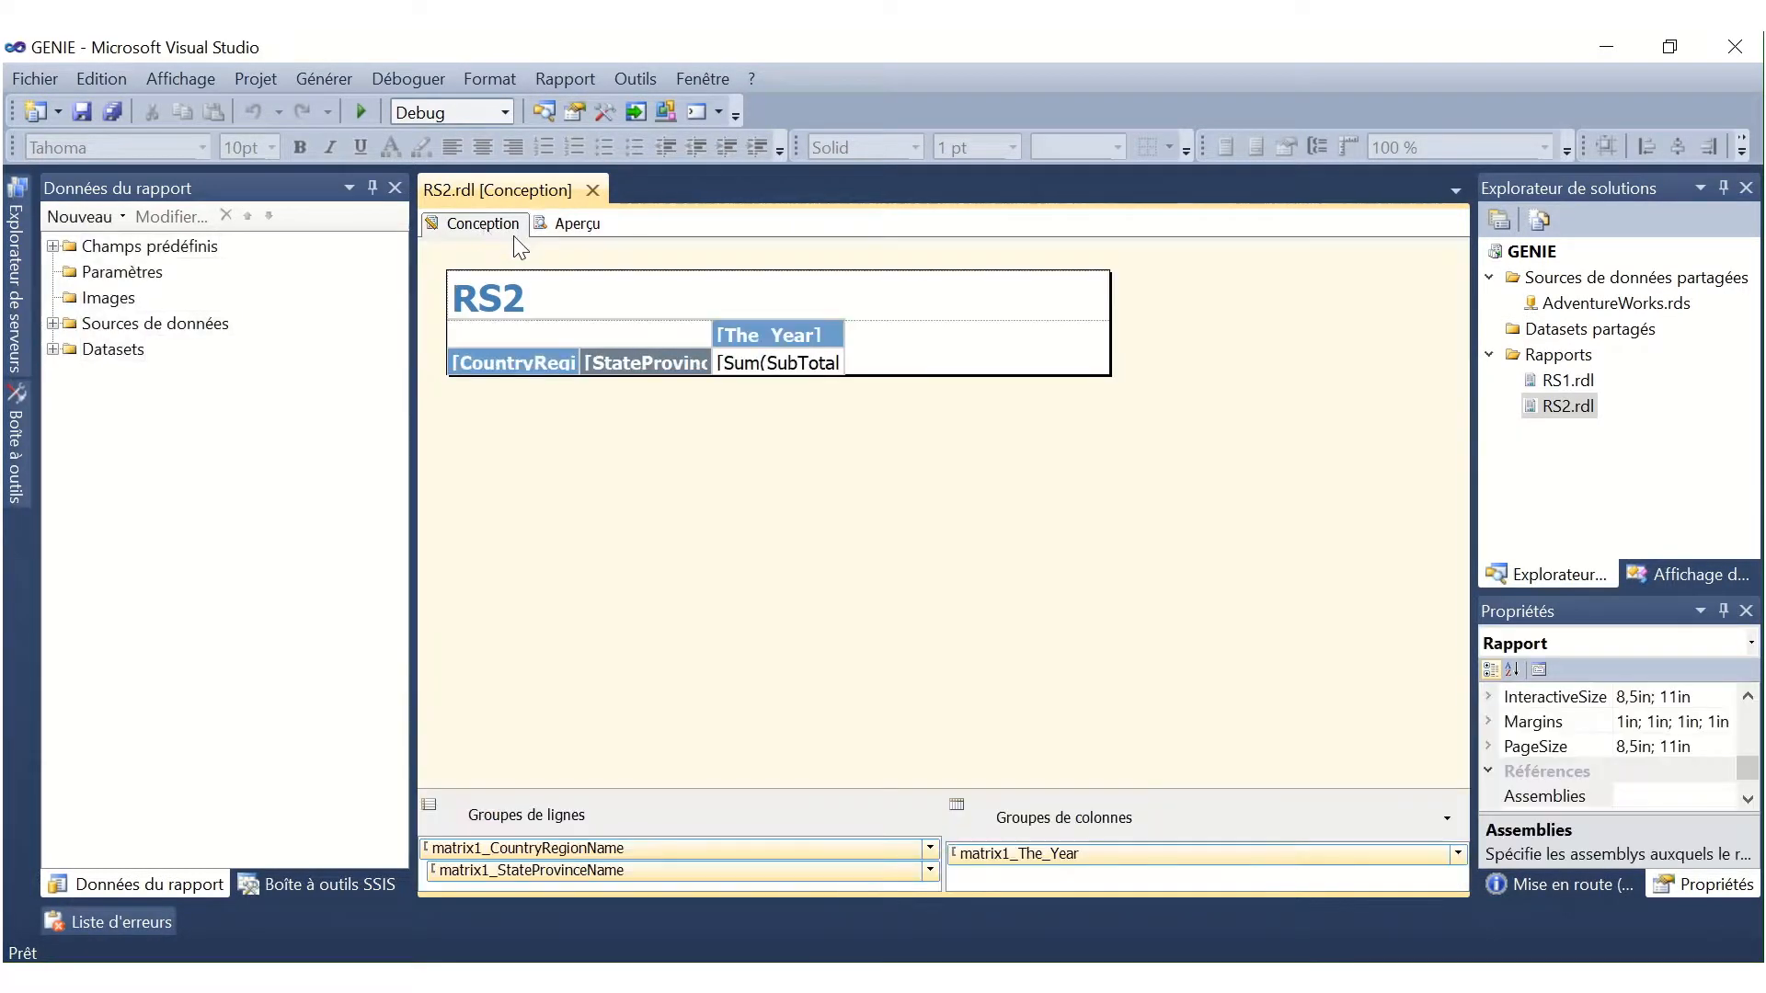
pyautogui.click(818, 369)
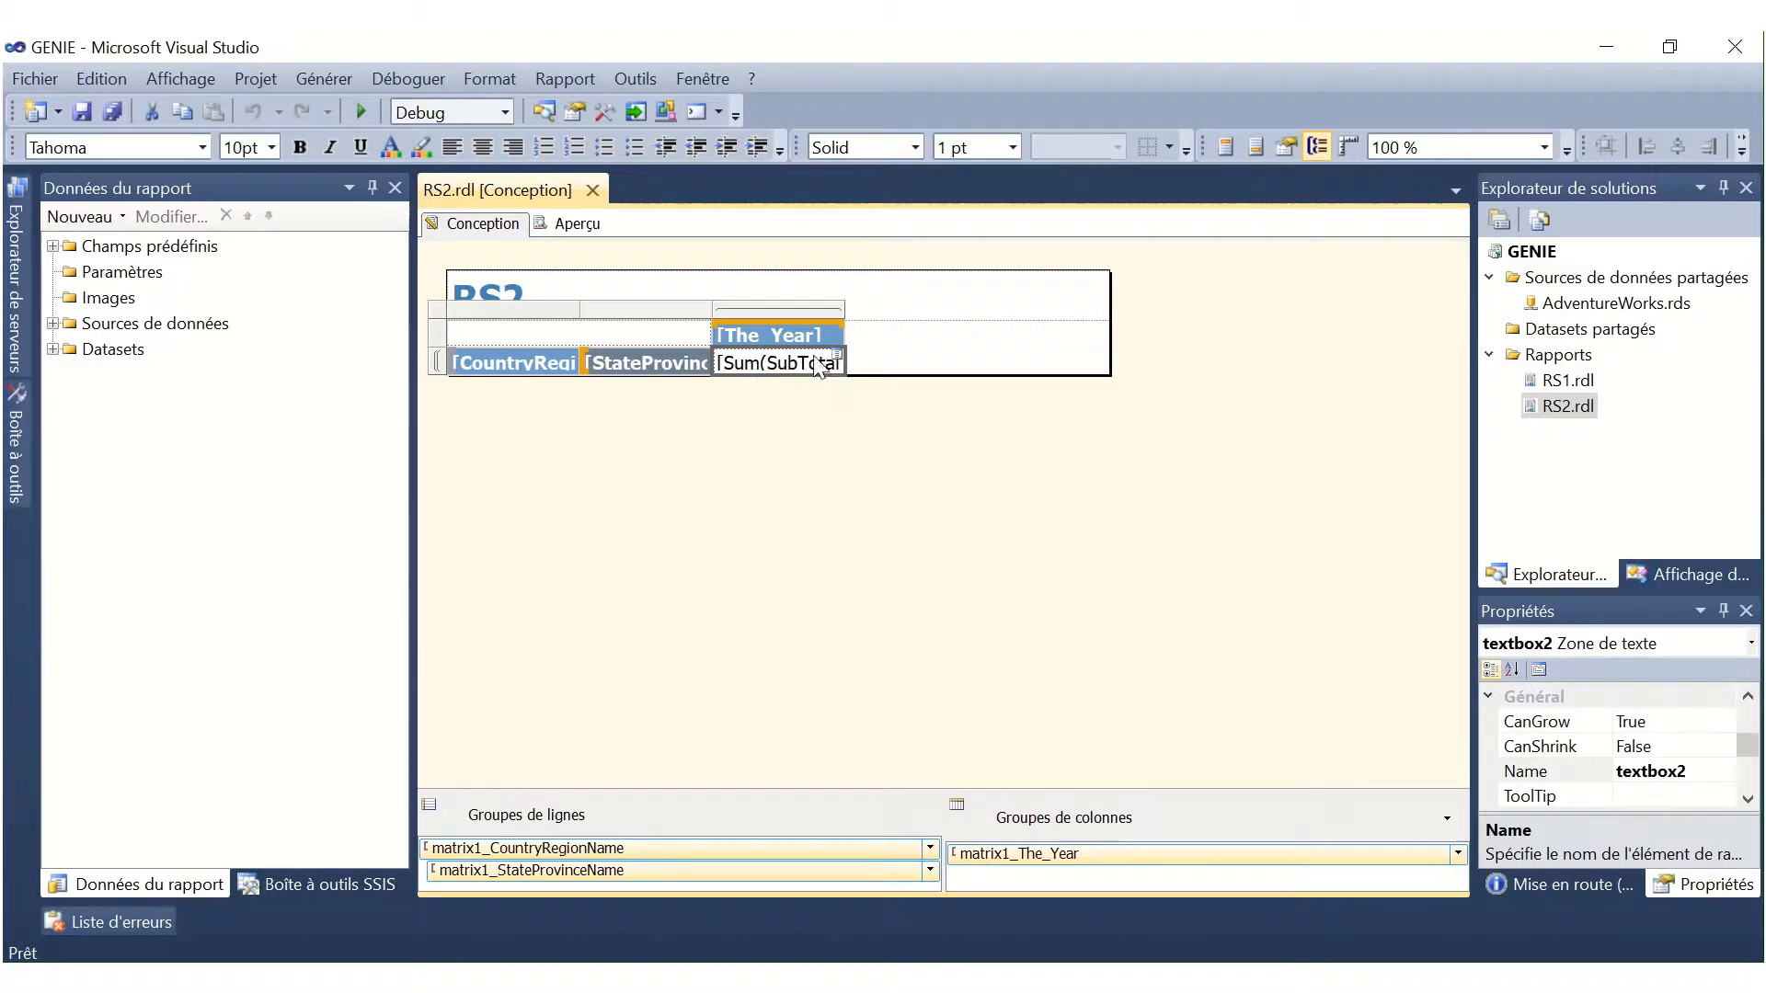
pyautogui.rightClick(796, 362)
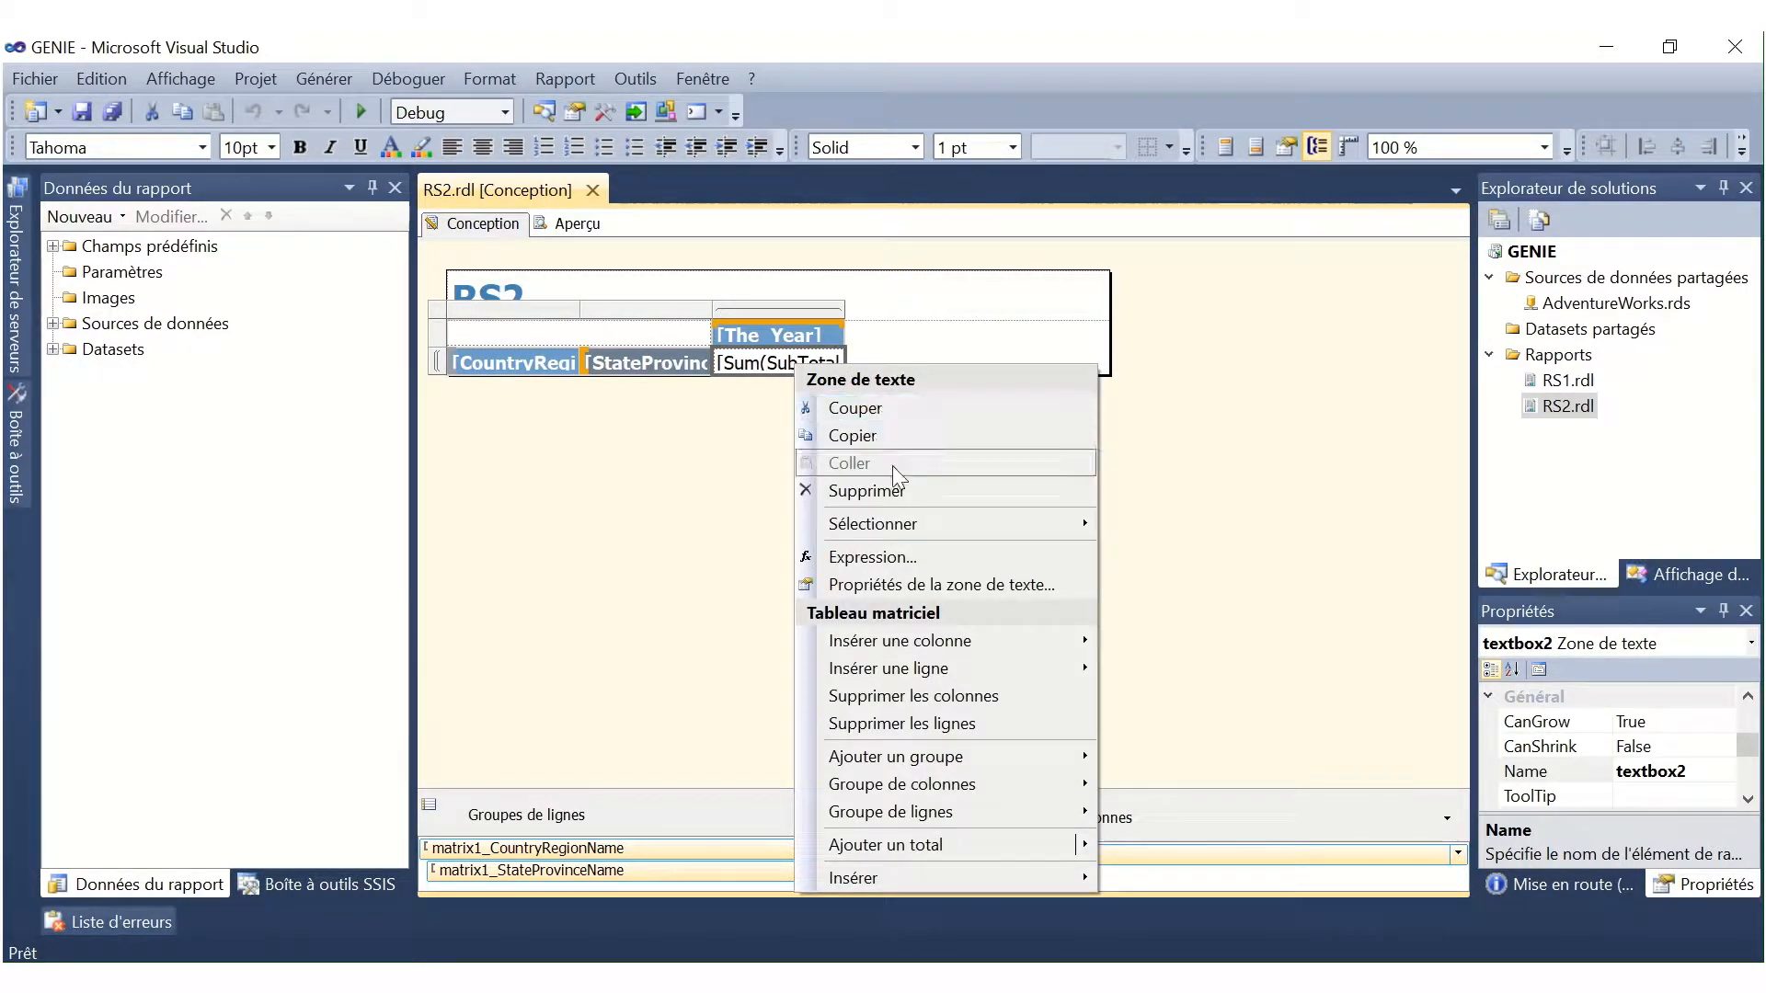
pyautogui.click(924, 588)
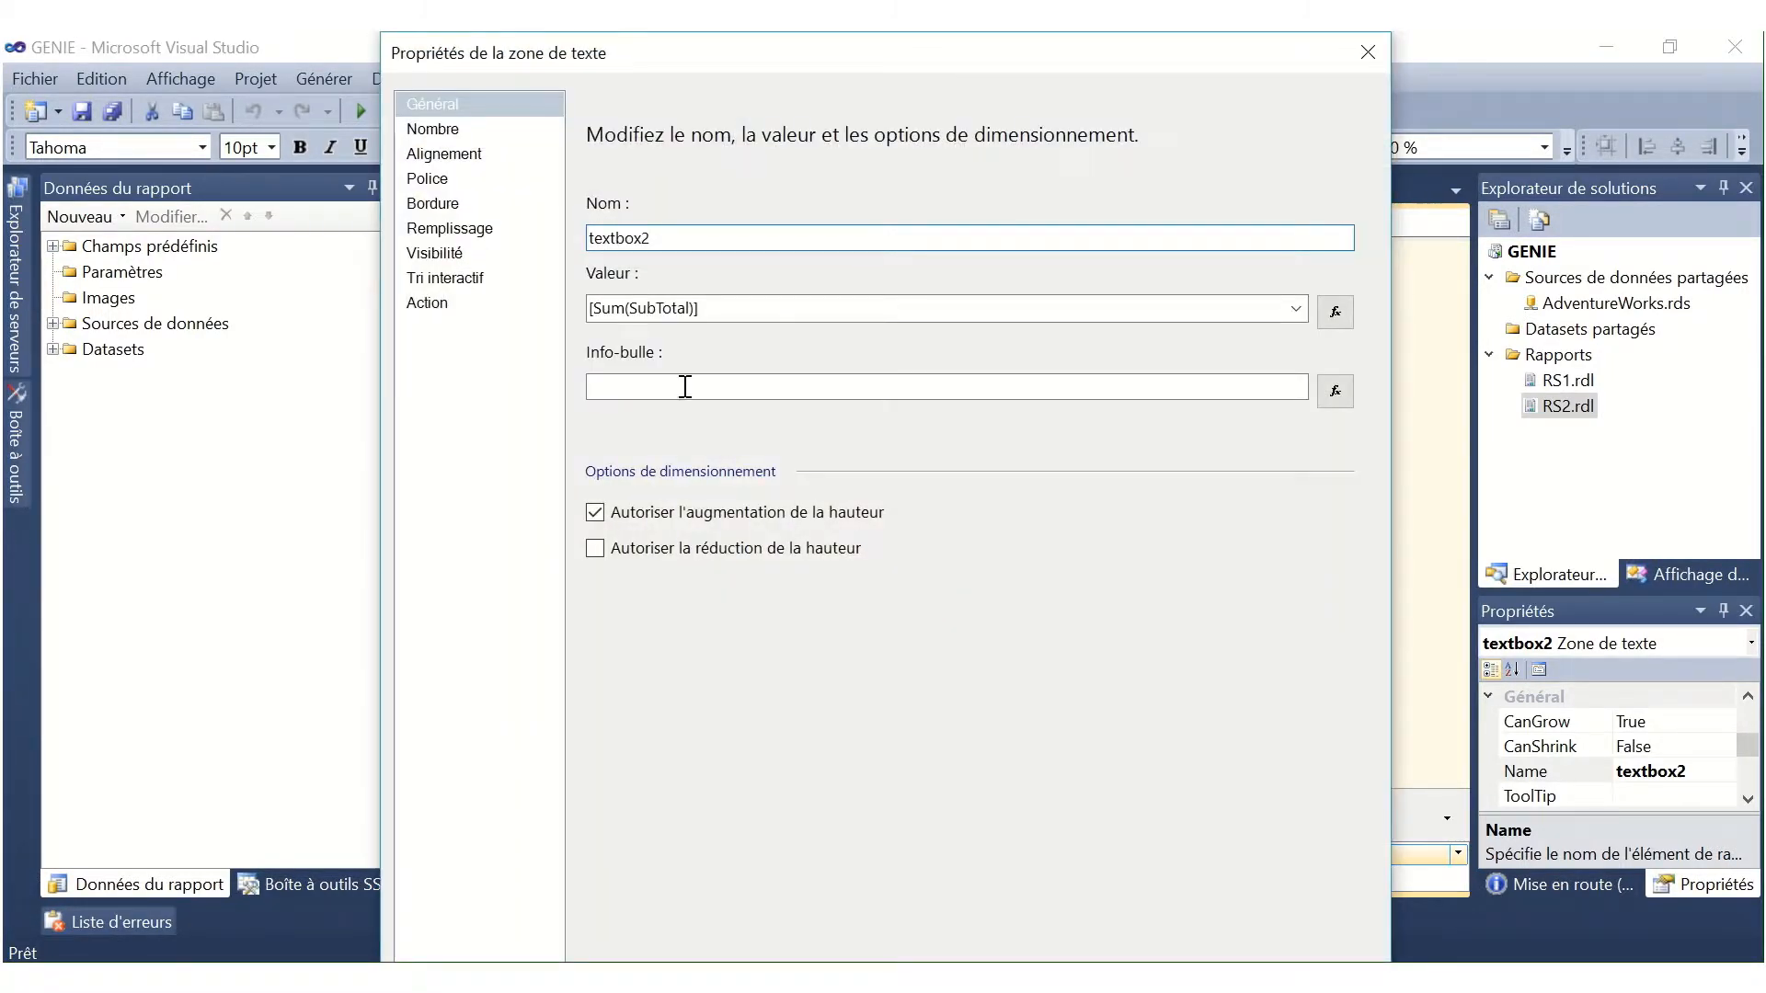
pyautogui.click(425, 126)
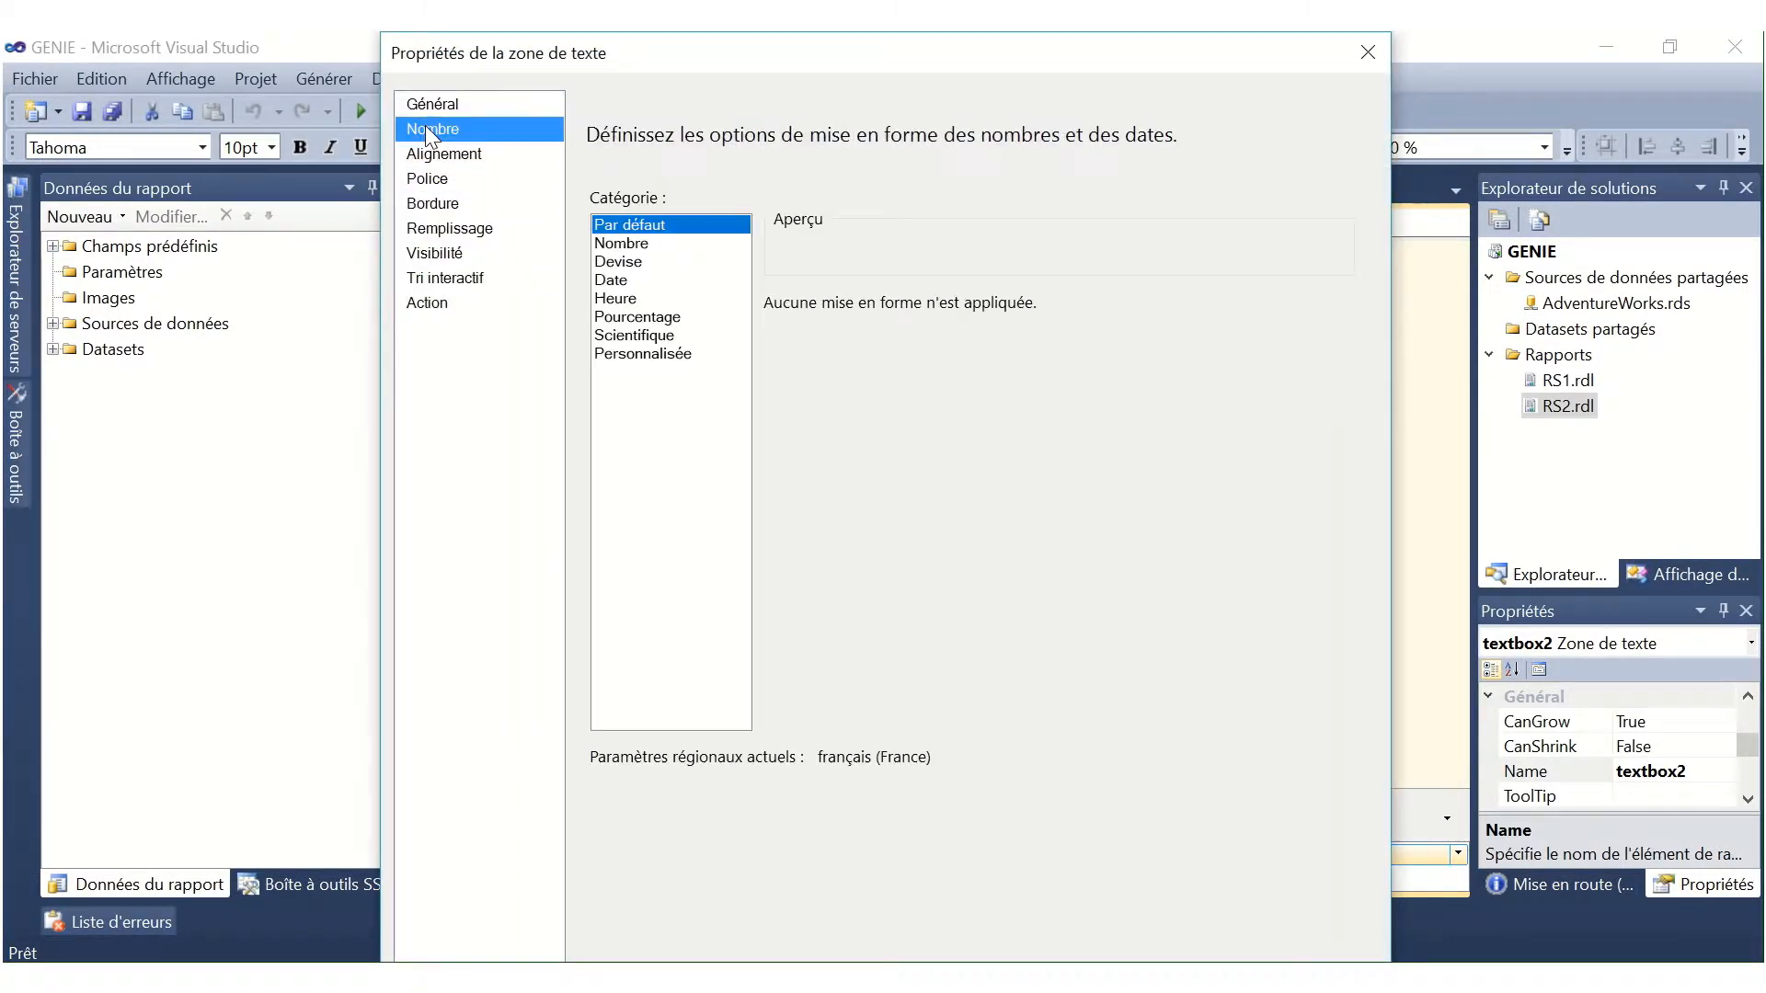
pyautogui.click(639, 263)
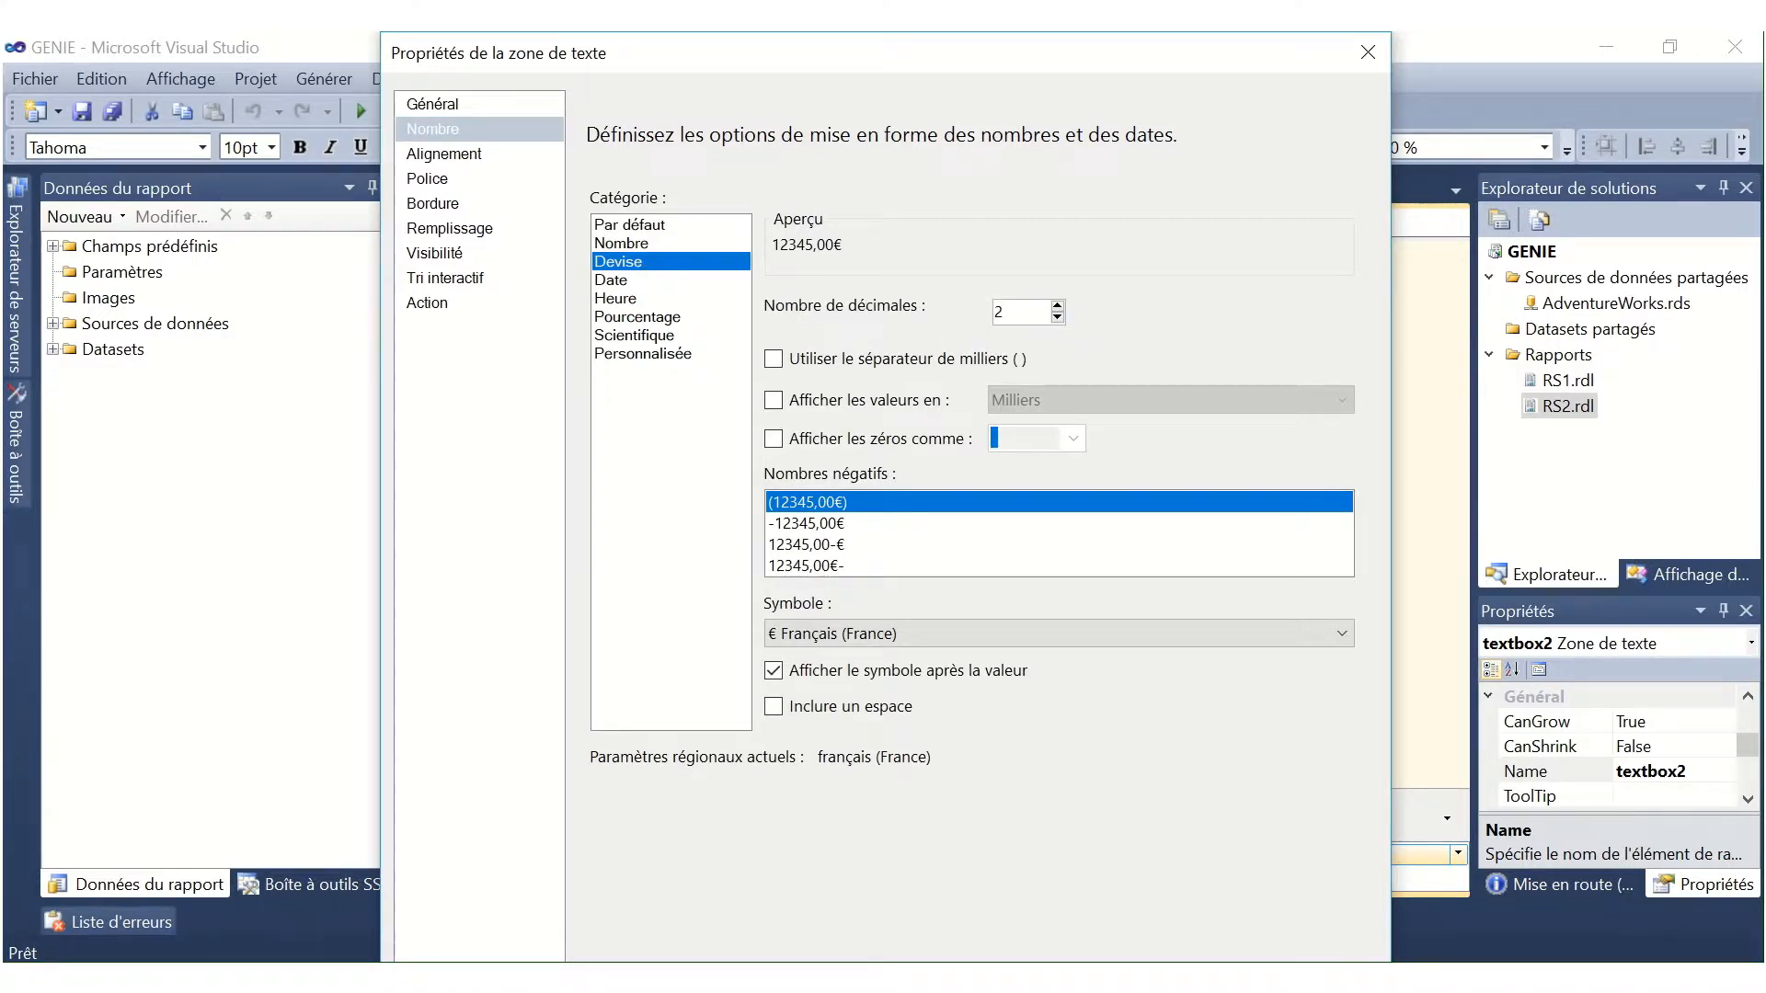
pyautogui.press('Return')
pyautogui.click(577, 225)
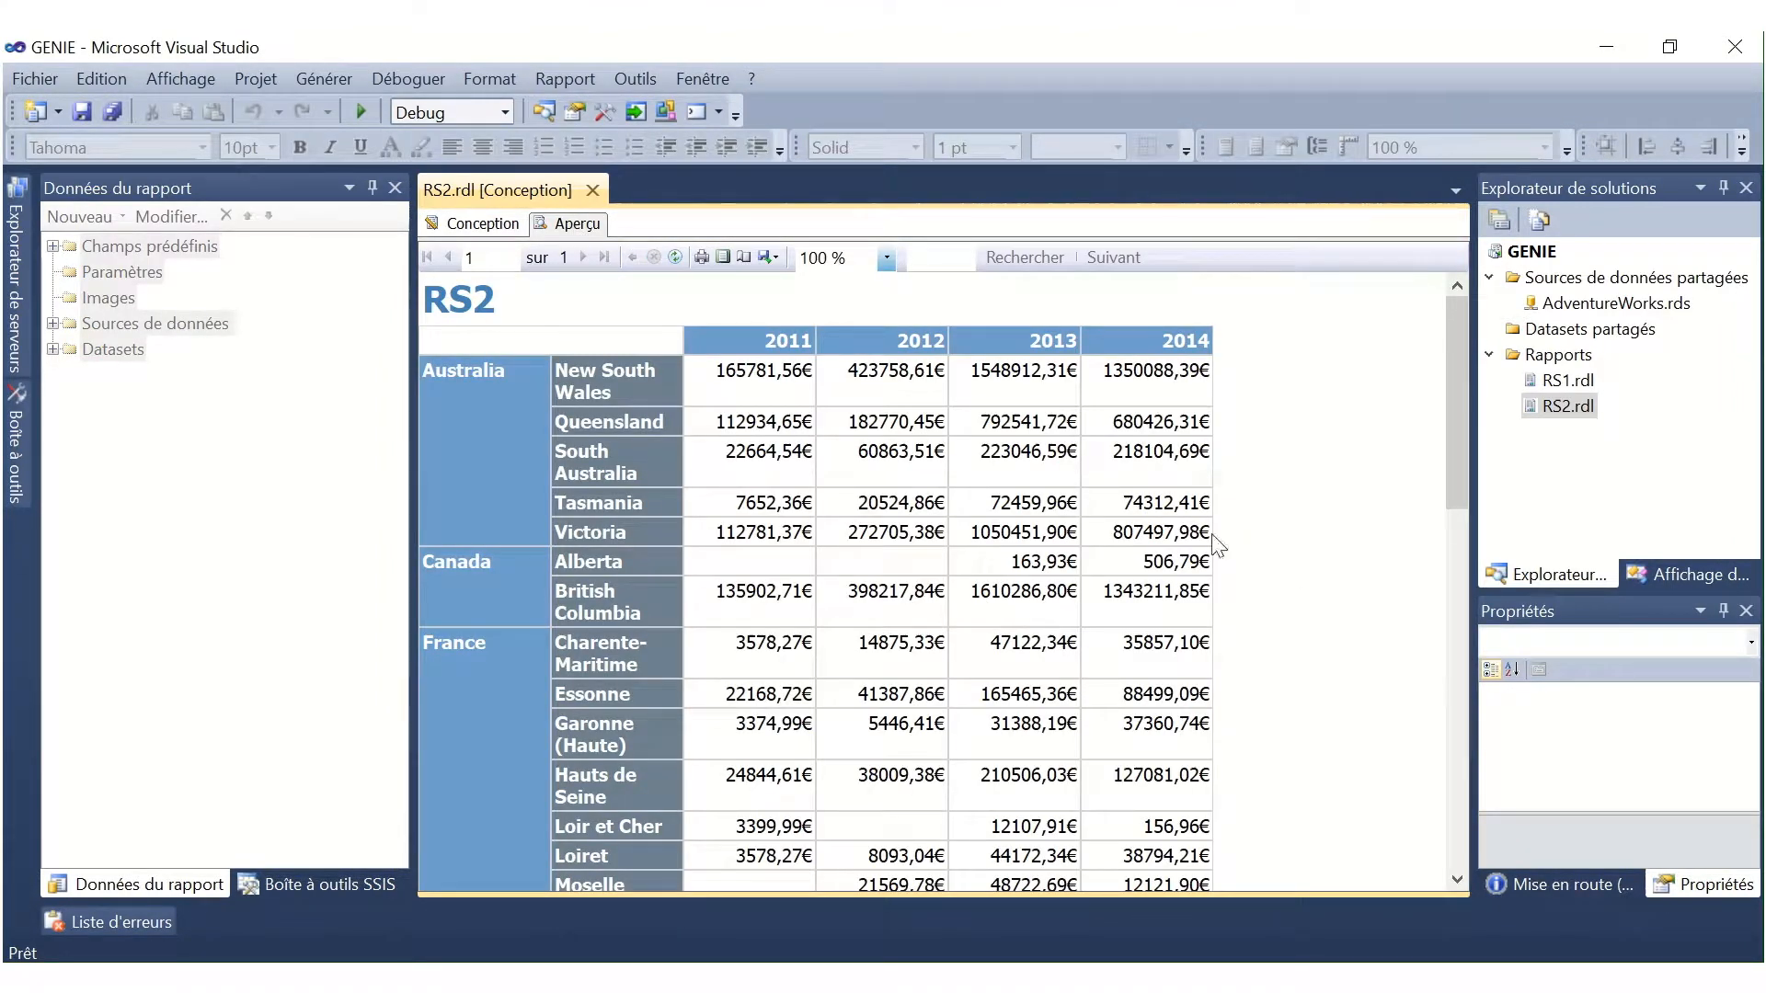
# Step: Return to the report design and enlarge the report body downward and to the right to make room around the matrix
pyautogui.click(471, 224)
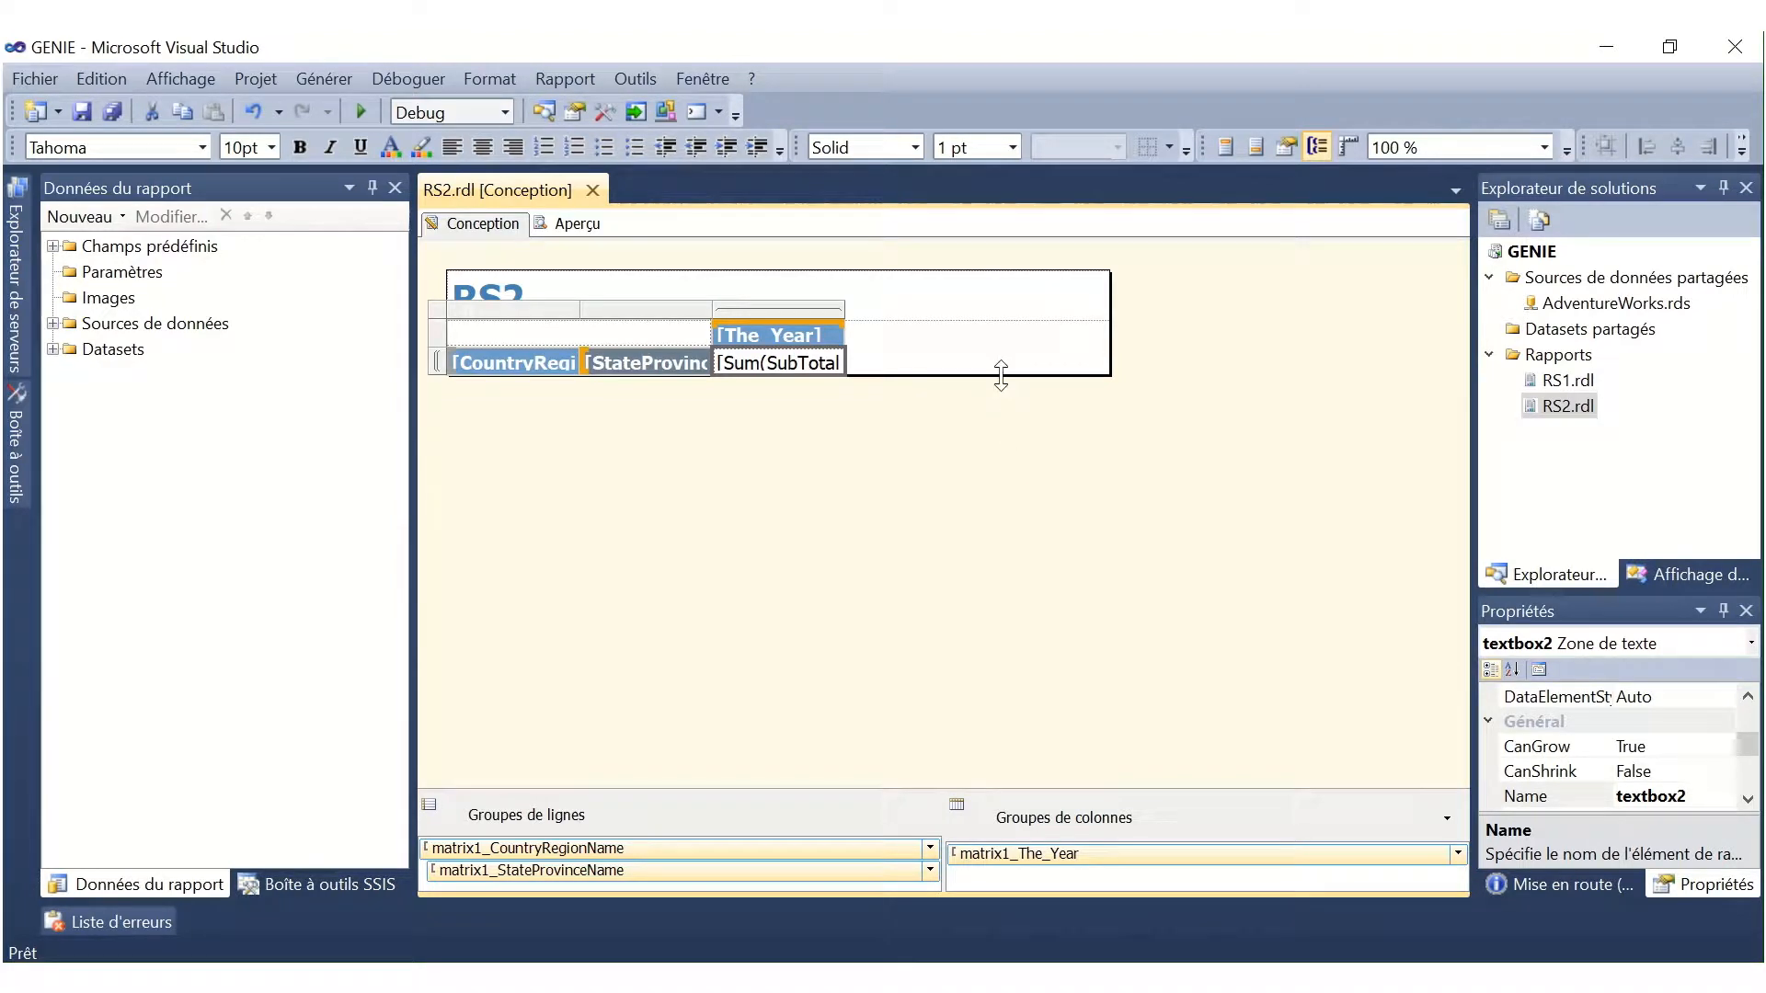
pyautogui.moveTo(998, 374); pyautogui.dragTo(1036, 762)
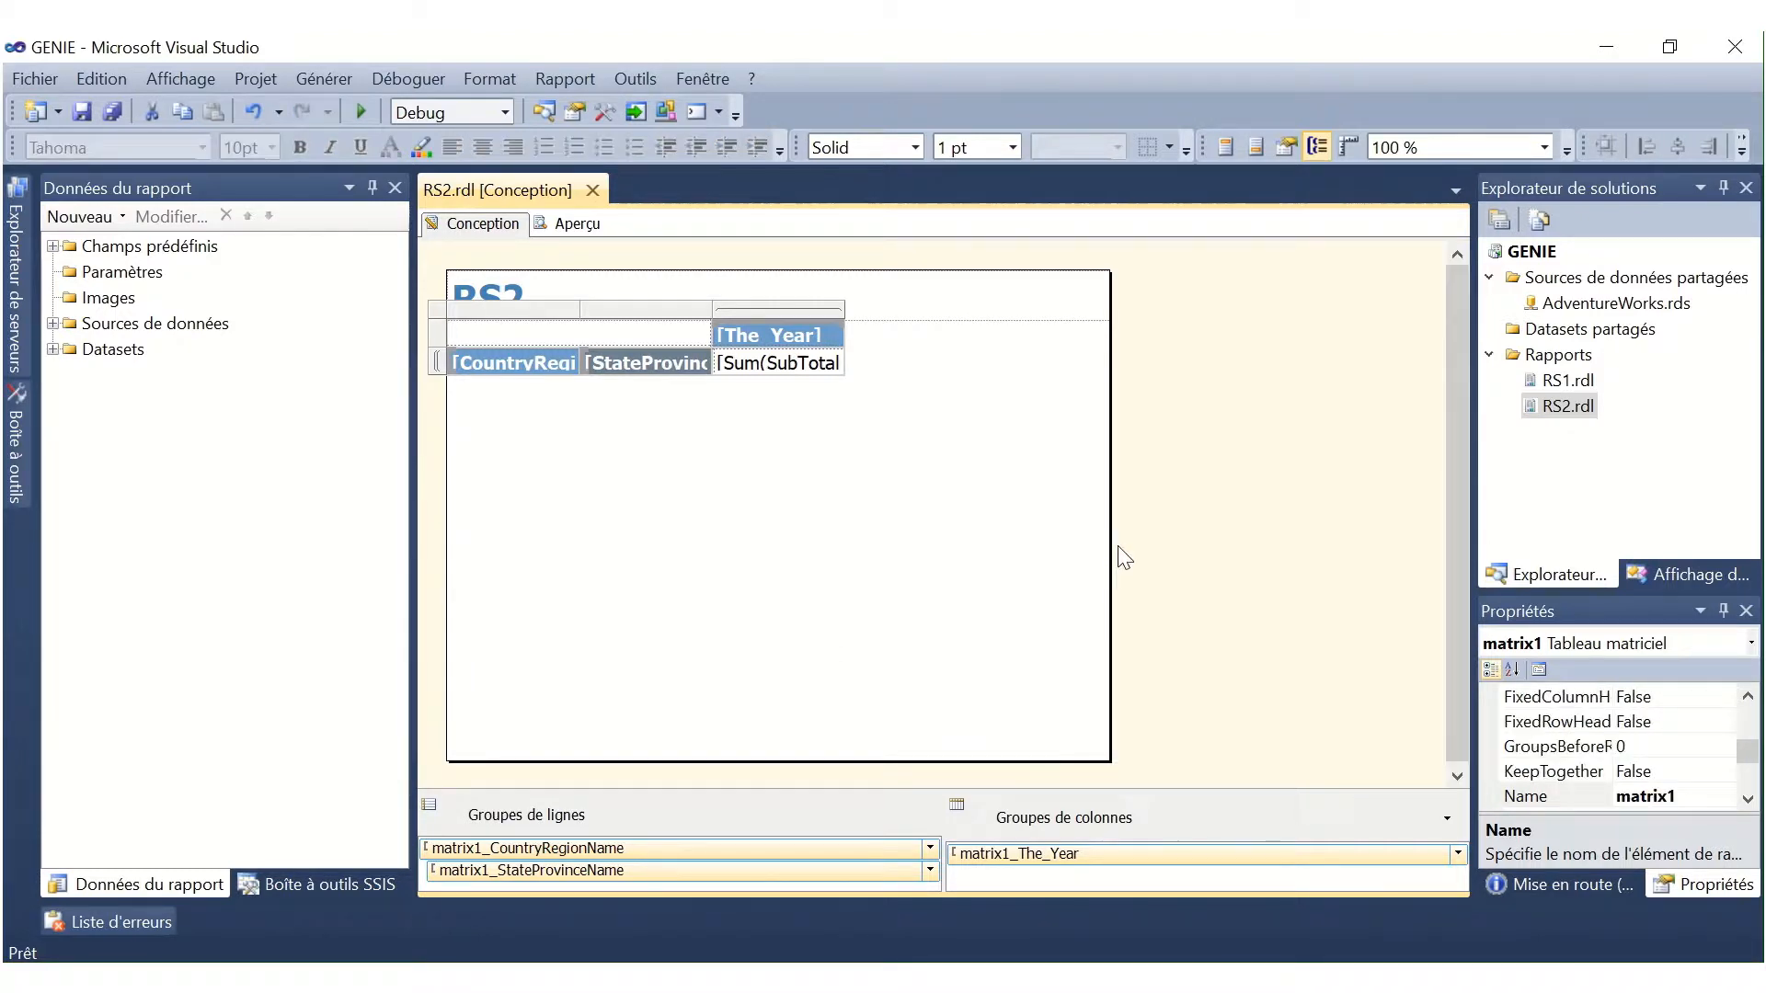
pyautogui.moveTo(1111, 548); pyautogui.dragTo(1396, 526)
# Step: Insert a basic pie chart from the Forme category in the empty report body below the matrix
pyautogui.rightClick(710, 498)
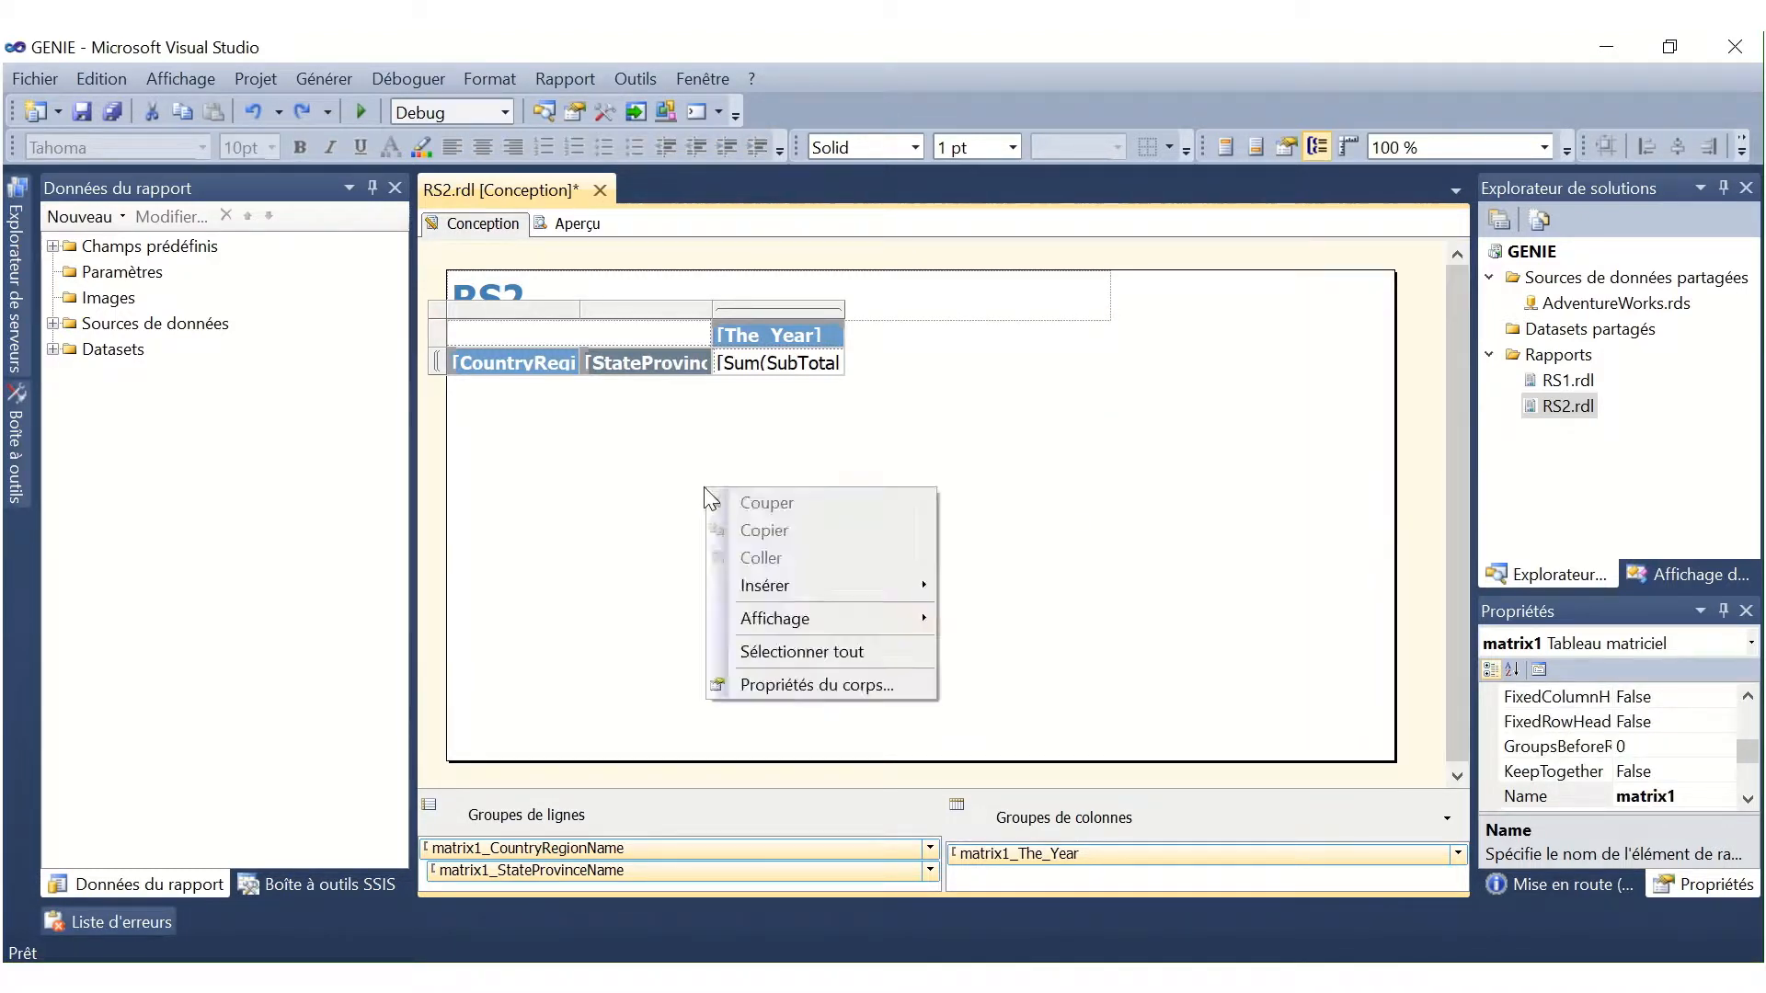
pyautogui.moveTo(897, 590)
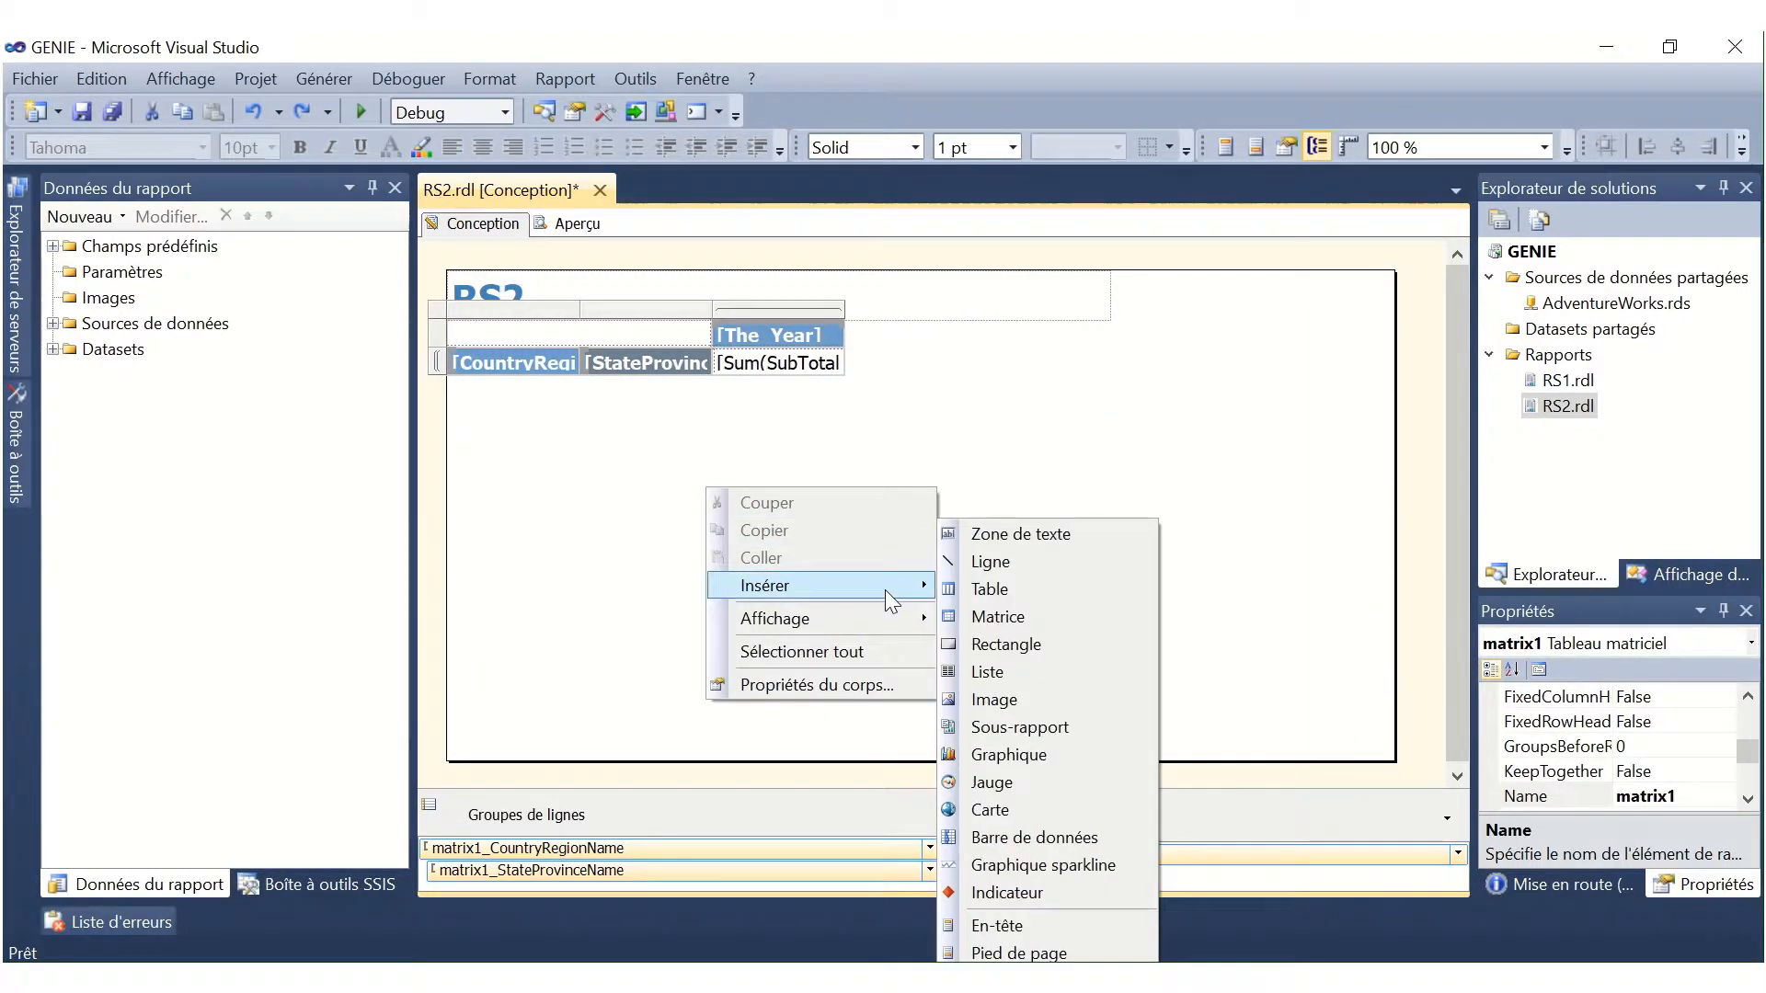
pyautogui.click(1064, 759)
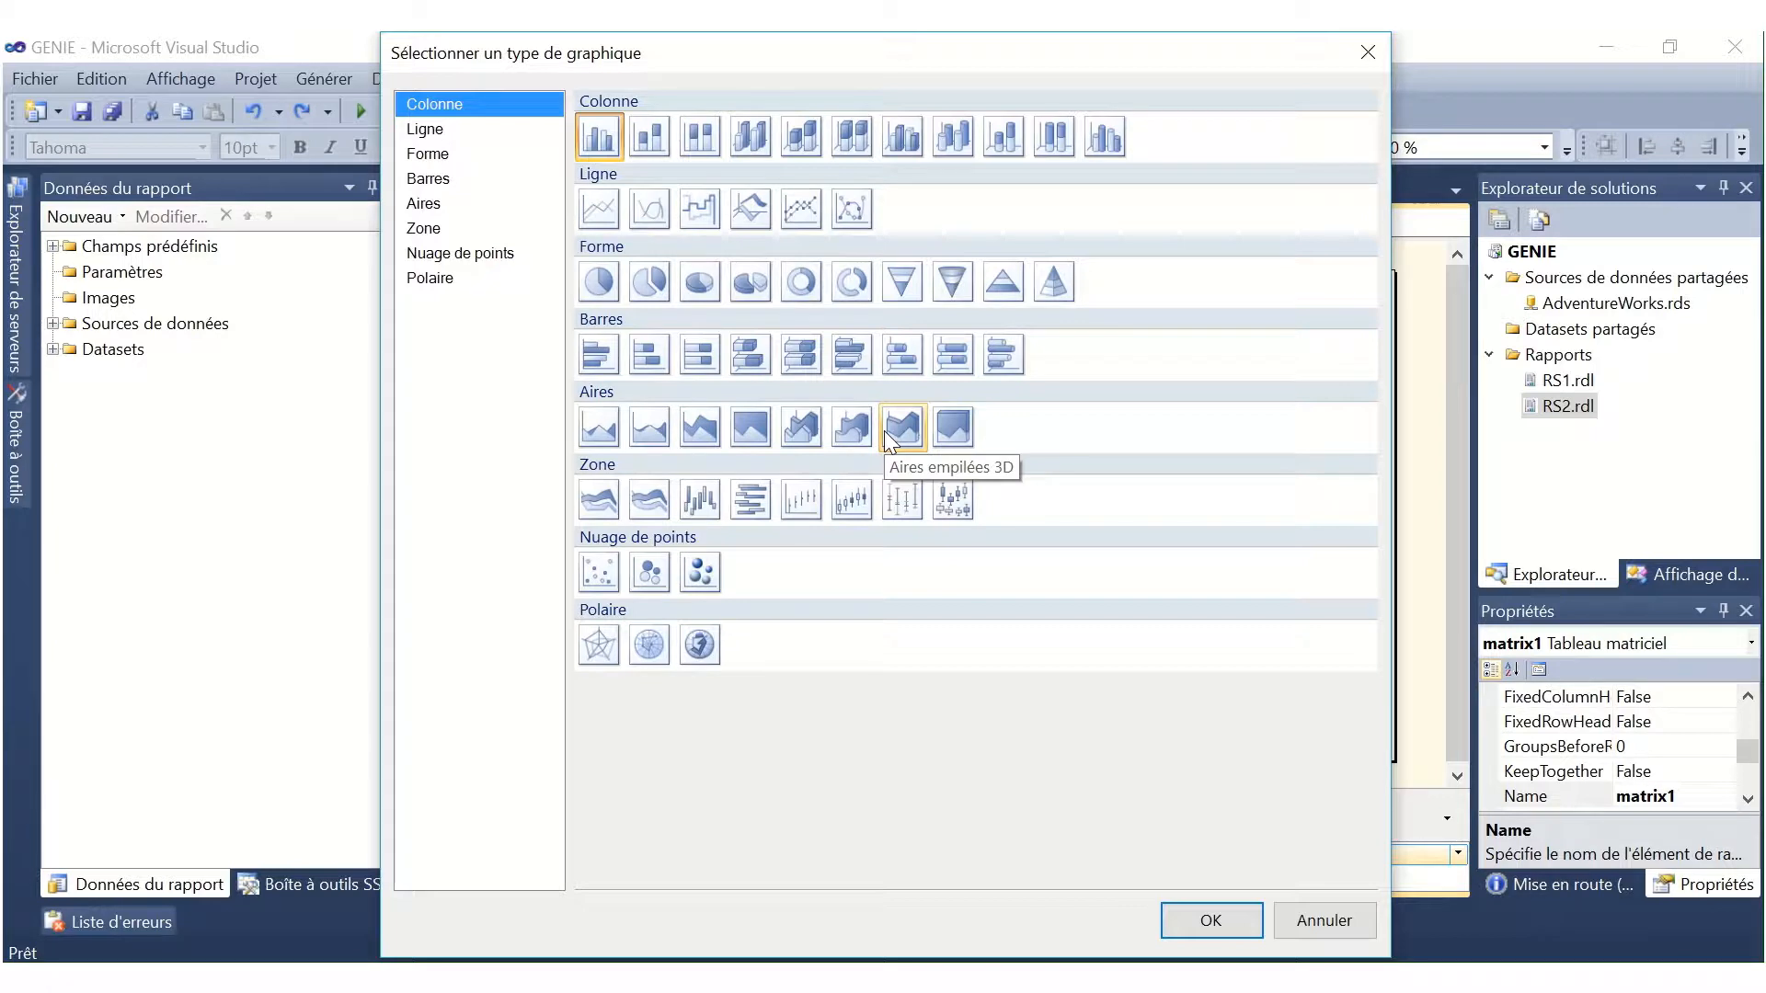
pyautogui.click(613, 291)
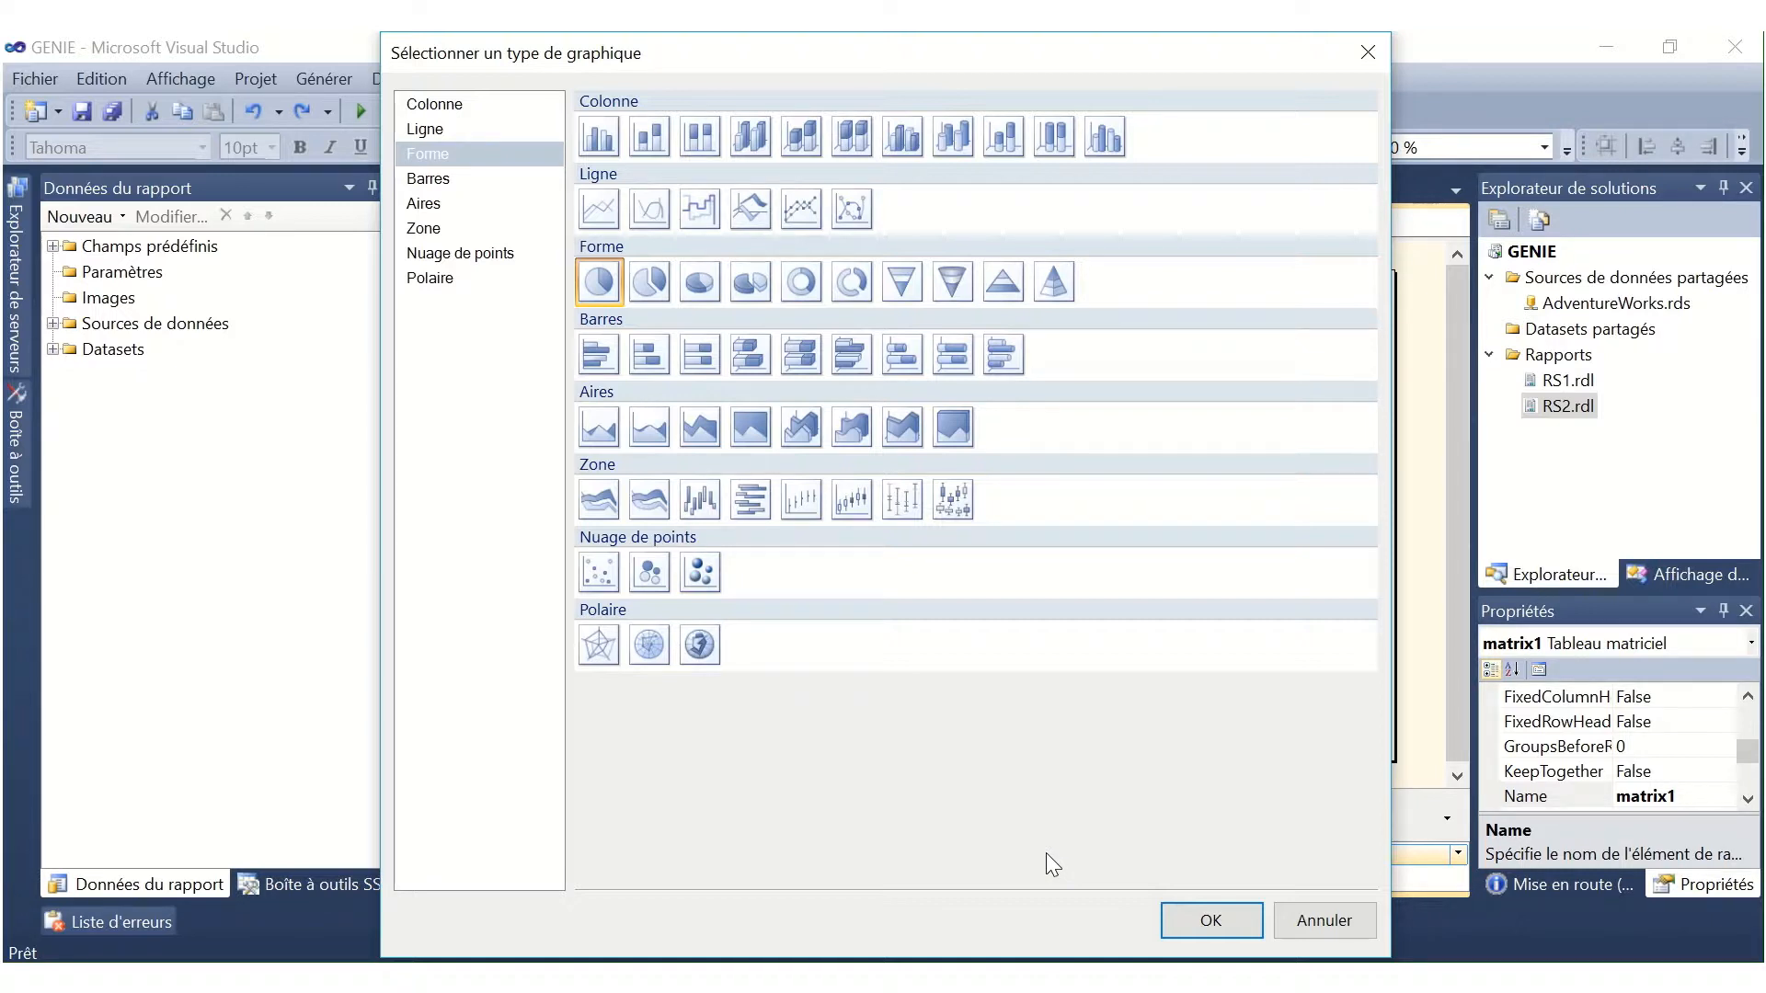
pyautogui.click(1188, 925)
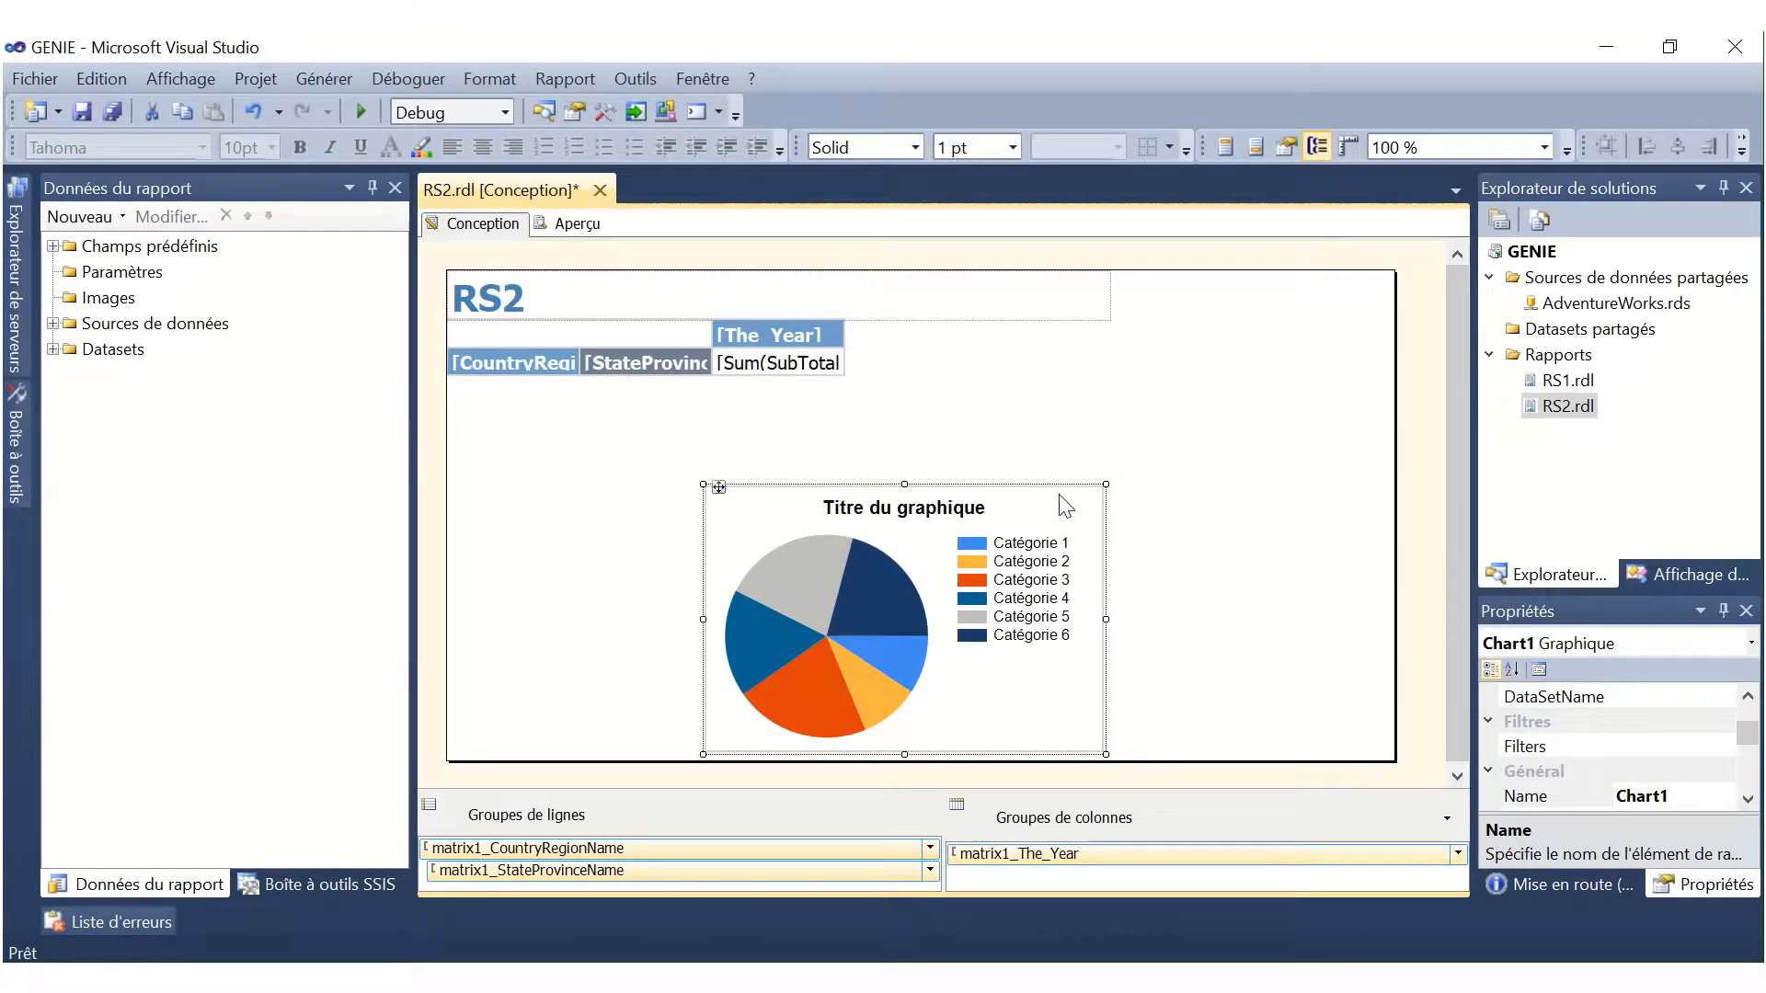
# Step: Set SubTotal as the pie chart's value and CountryRegionName as its category group
pyautogui.click(902, 576)
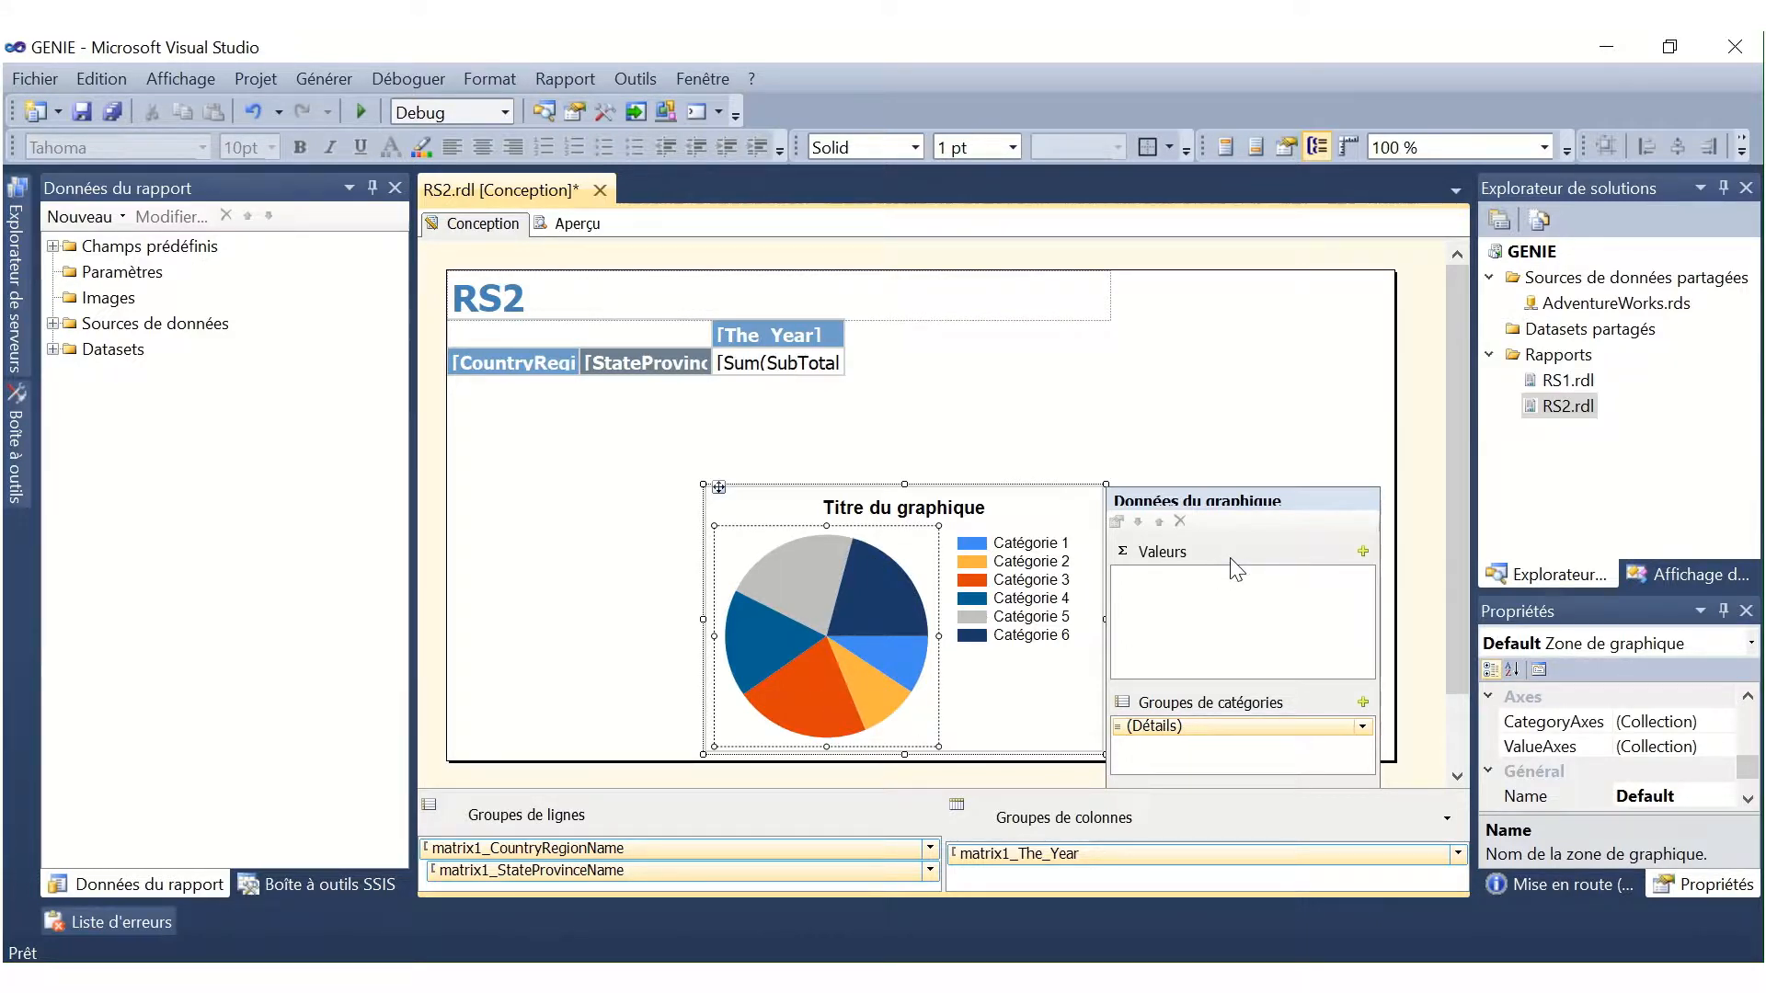
pyautogui.click(1362, 551)
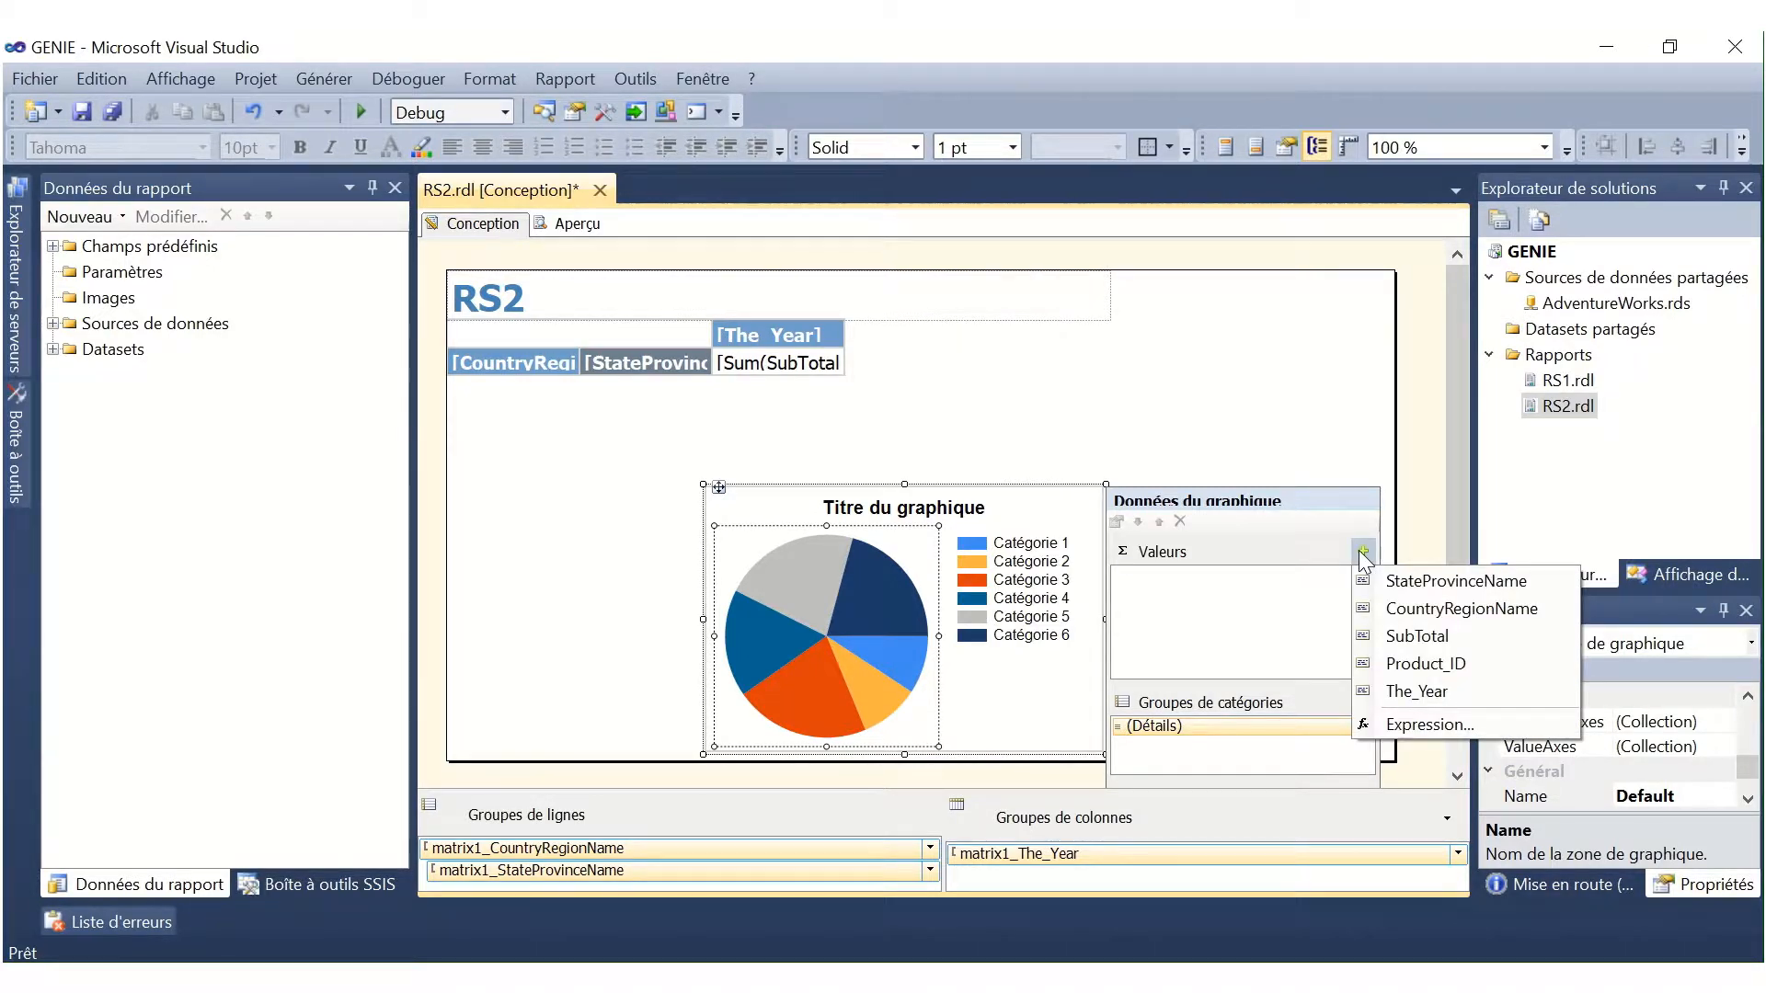
pyautogui.click(1389, 633)
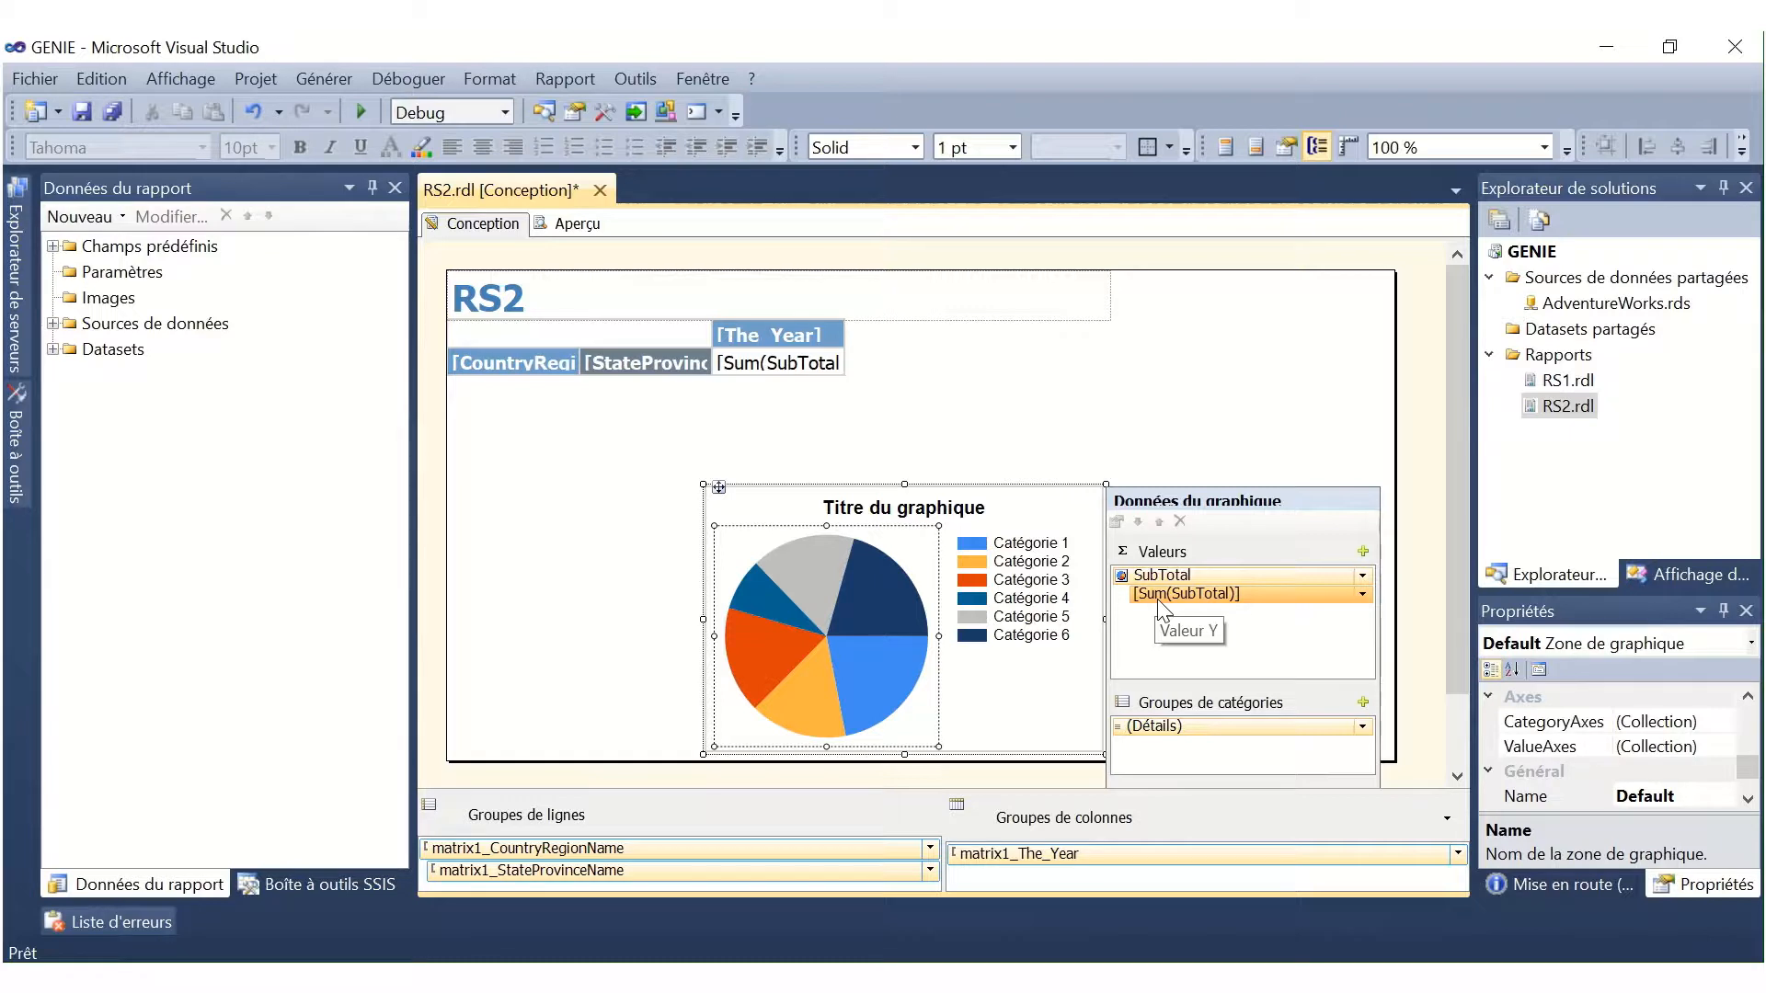
pyautogui.click(1362, 726)
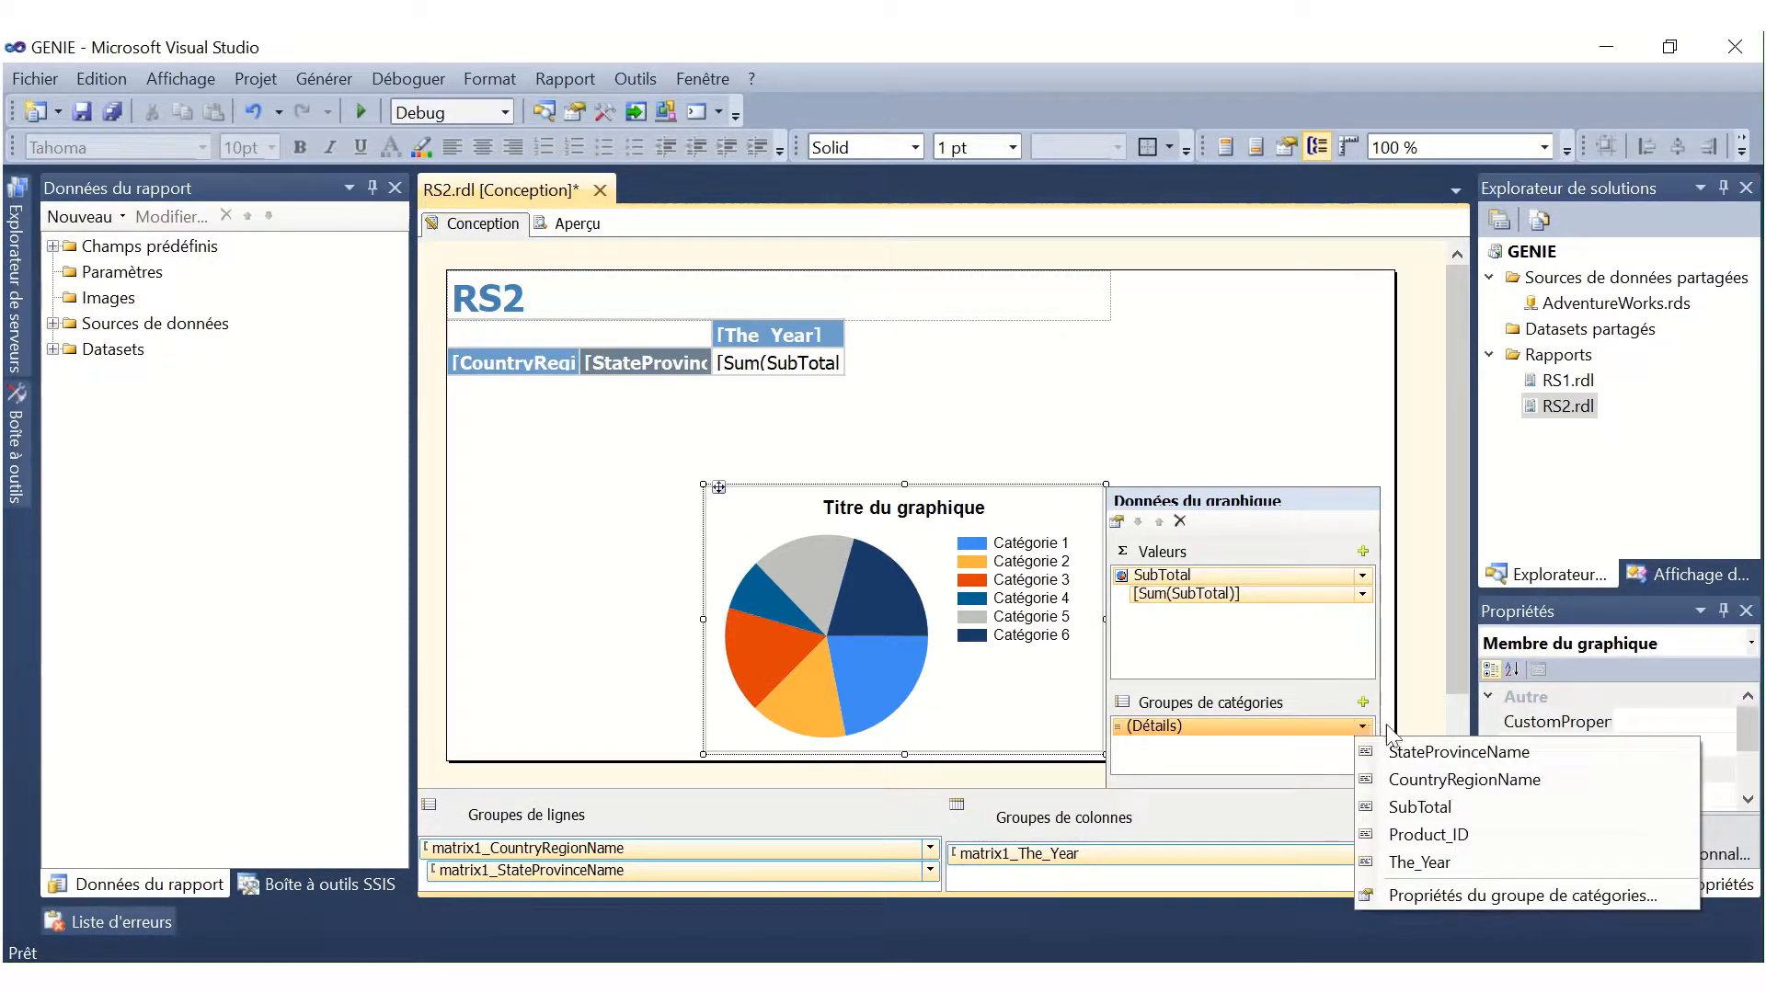
pyautogui.click(1406, 777)
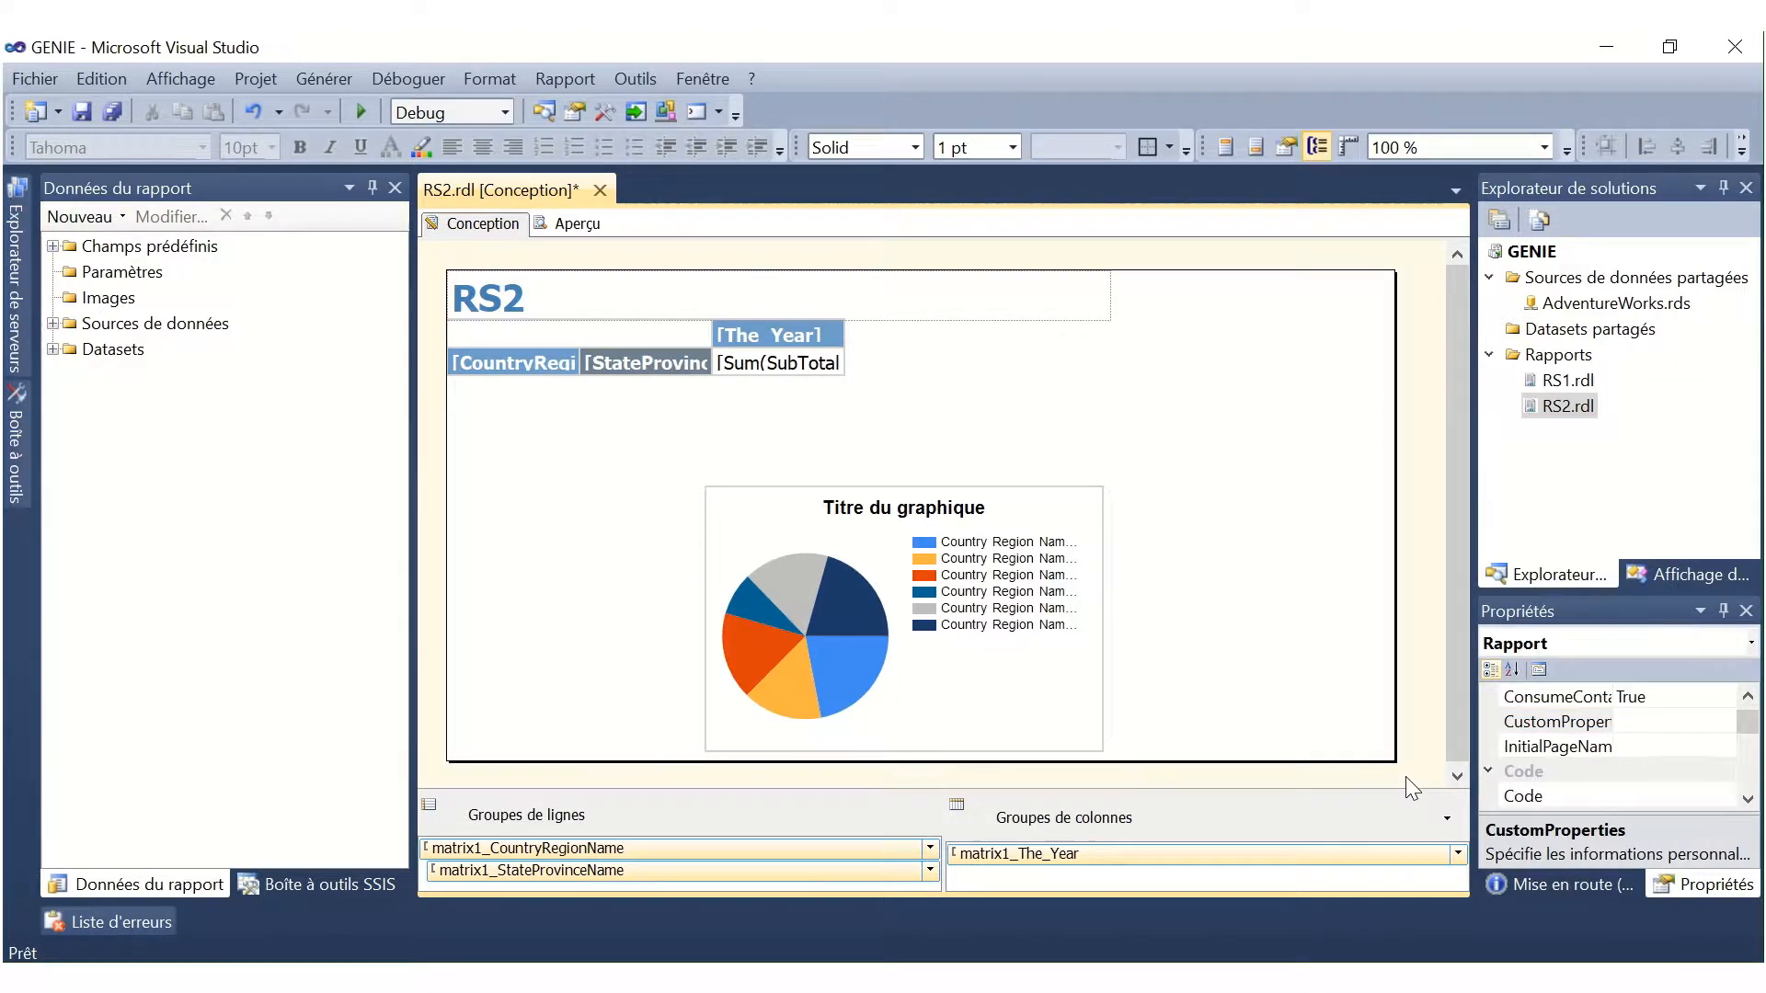
# Step: Replace the pie chart's title with "Répartition des ventes par pays"
pyautogui.click(1024, 520)
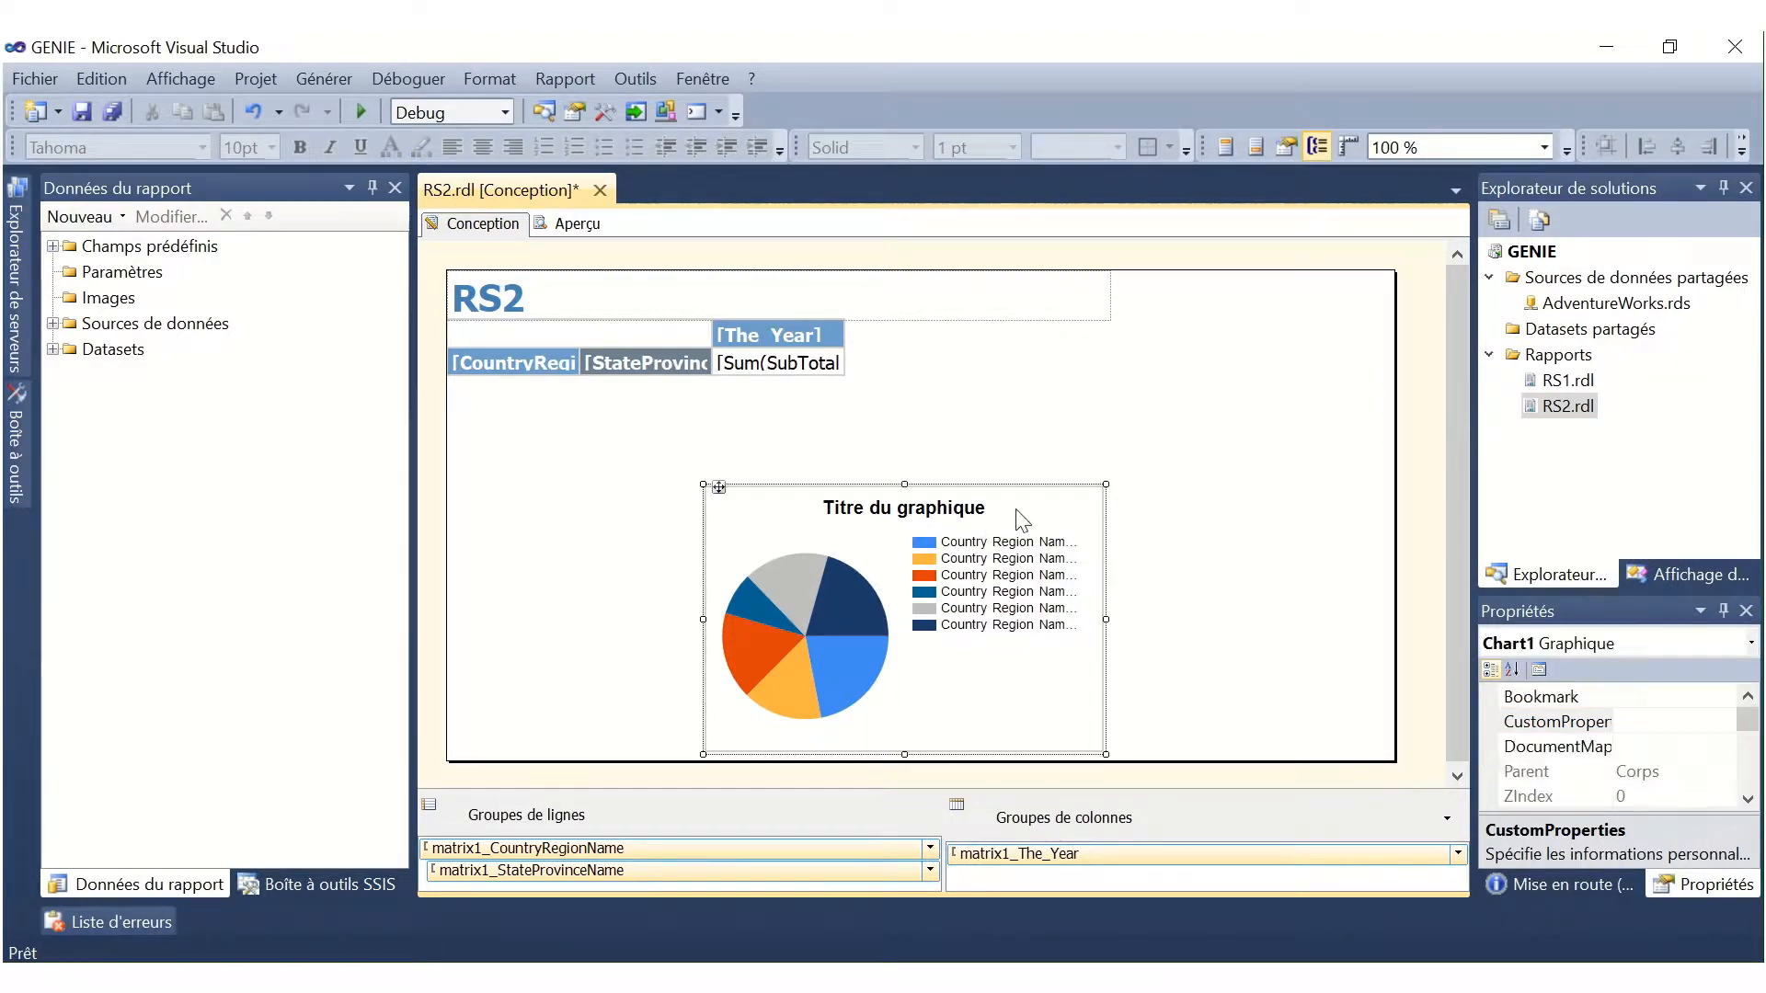
pyautogui.click(906, 513)
pyautogui.rightClick(905, 512)
pyautogui.click(904, 513)
pyautogui.click(904, 513)
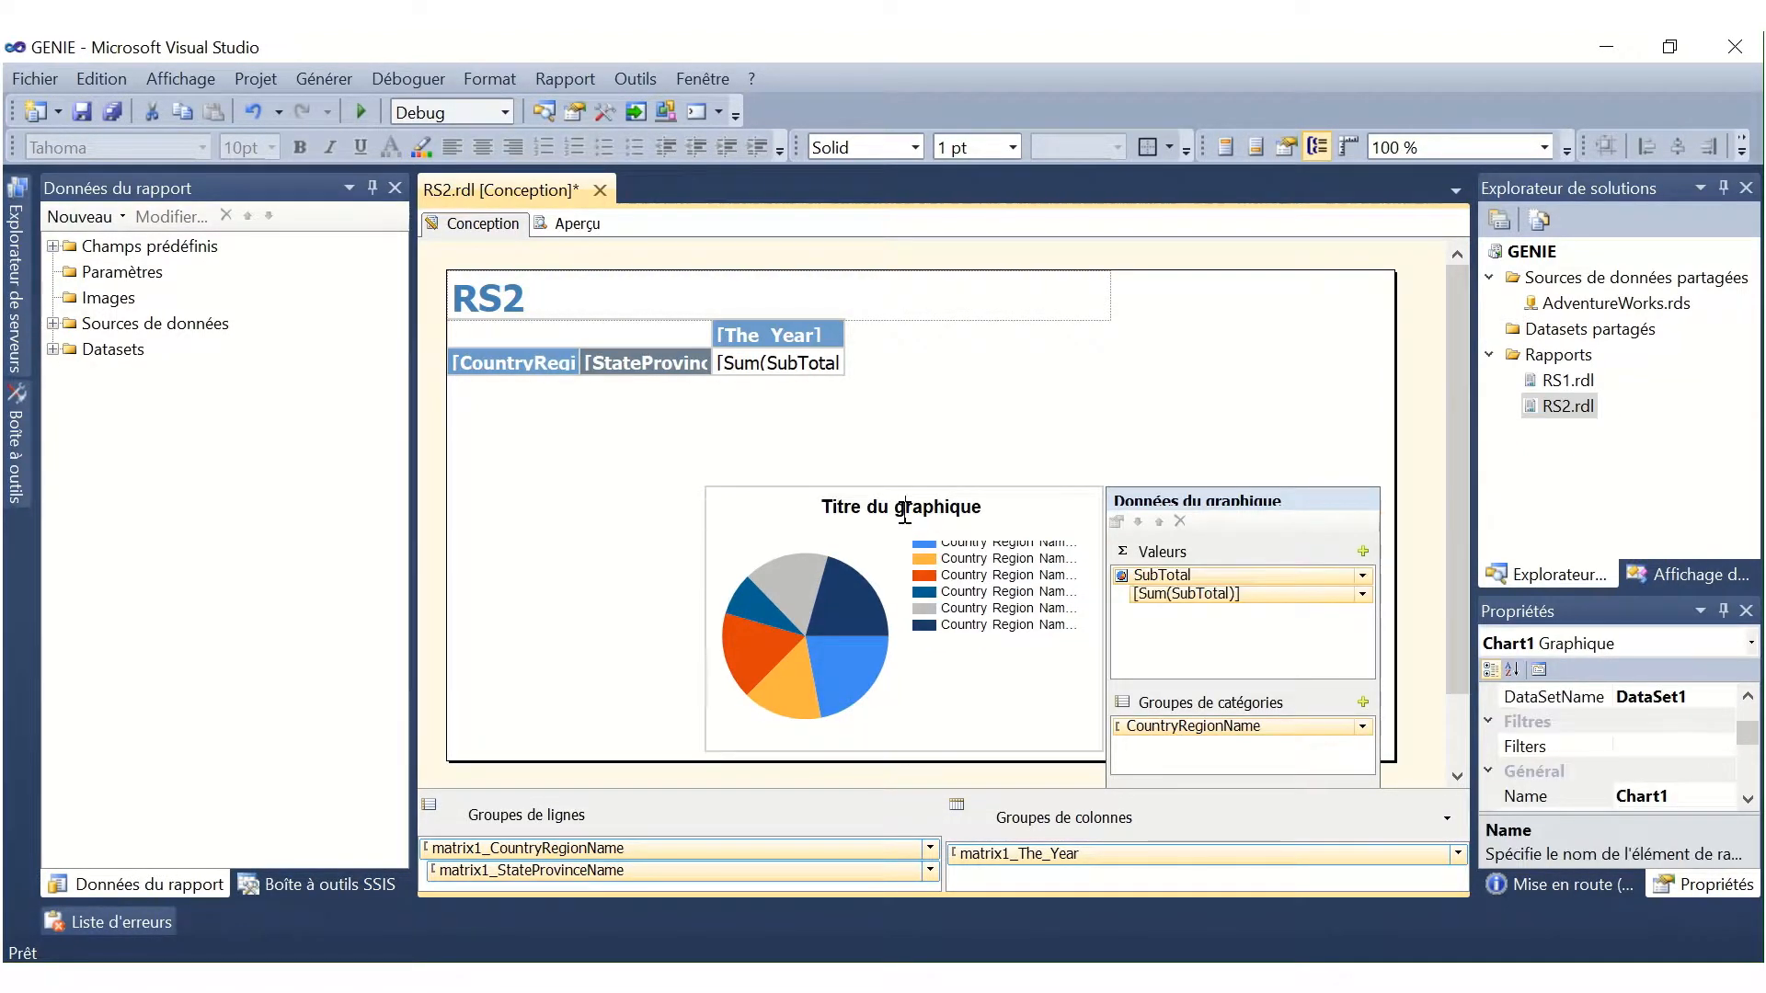
pyautogui.moveTo(988, 509); pyautogui.dragTo(827, 527)
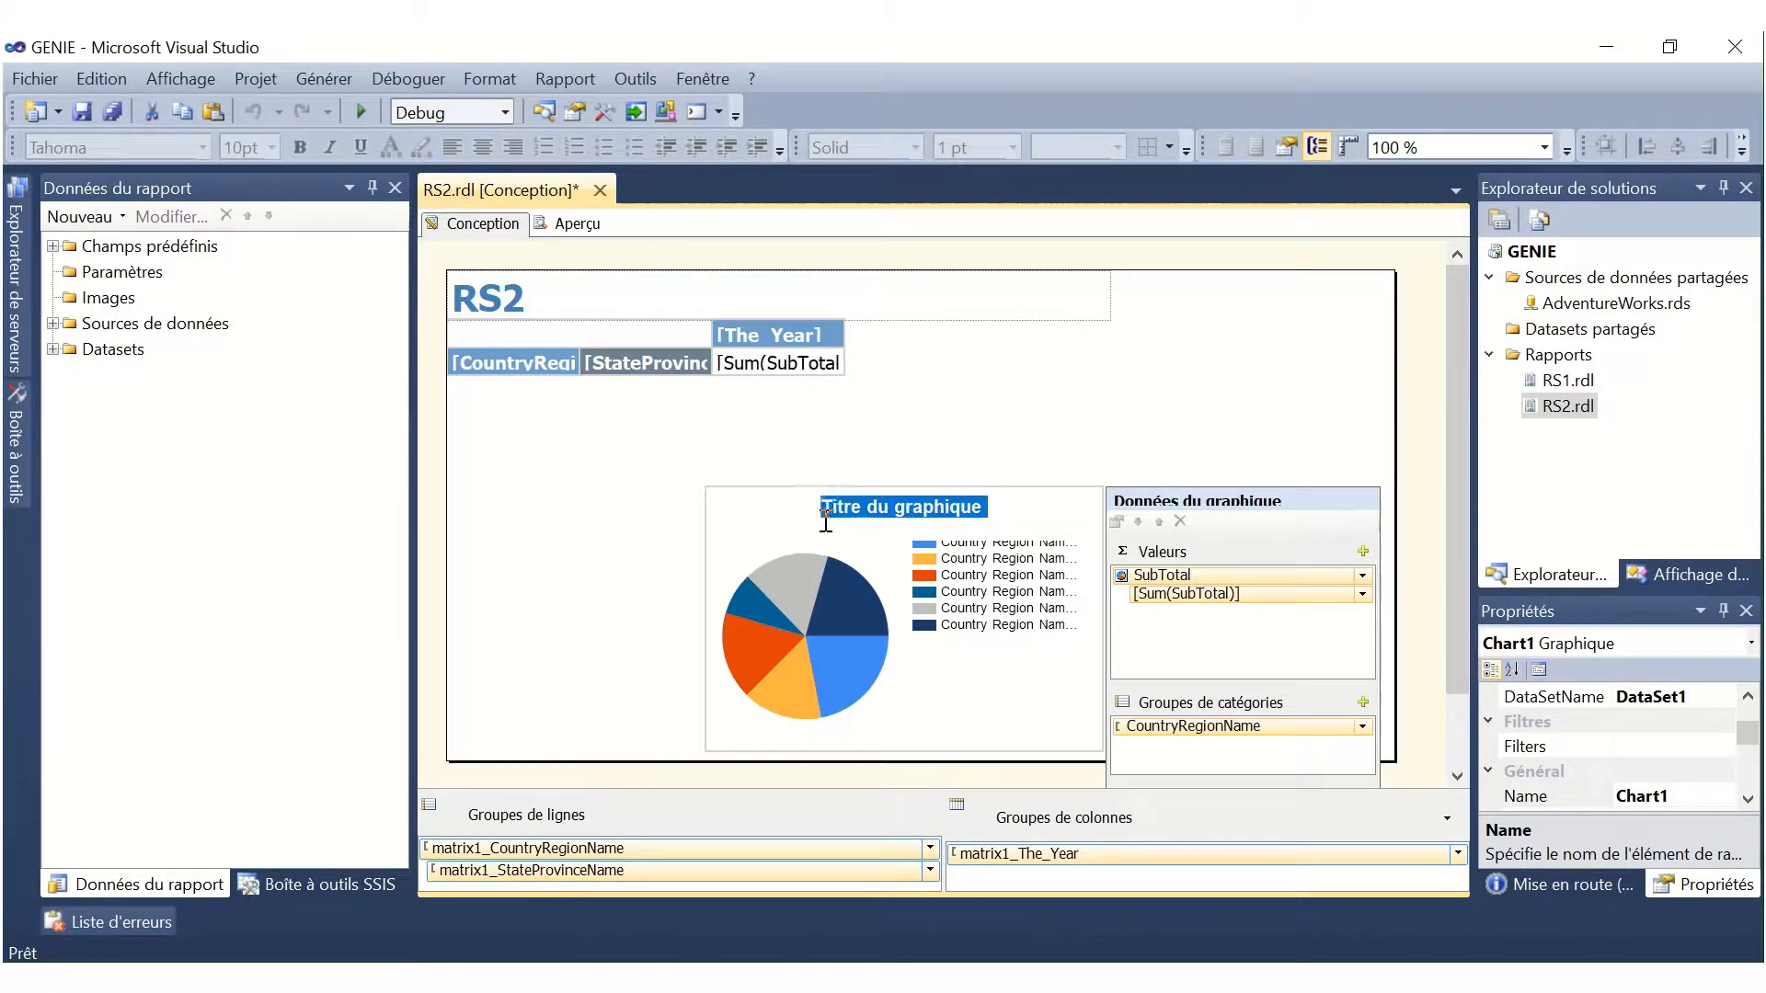
pyautogui.click(957, 563)
pyautogui.press('Delete')
pyautogui.press('Delete')
pyautogui.press('Delete')
pyautogui.press('Delete')
pyautogui.press('Delete')
pyautogui.press('Delete')
pyautogui.press('Delete')
pyautogui.press('Delete')
pyautogui.press('Delete')
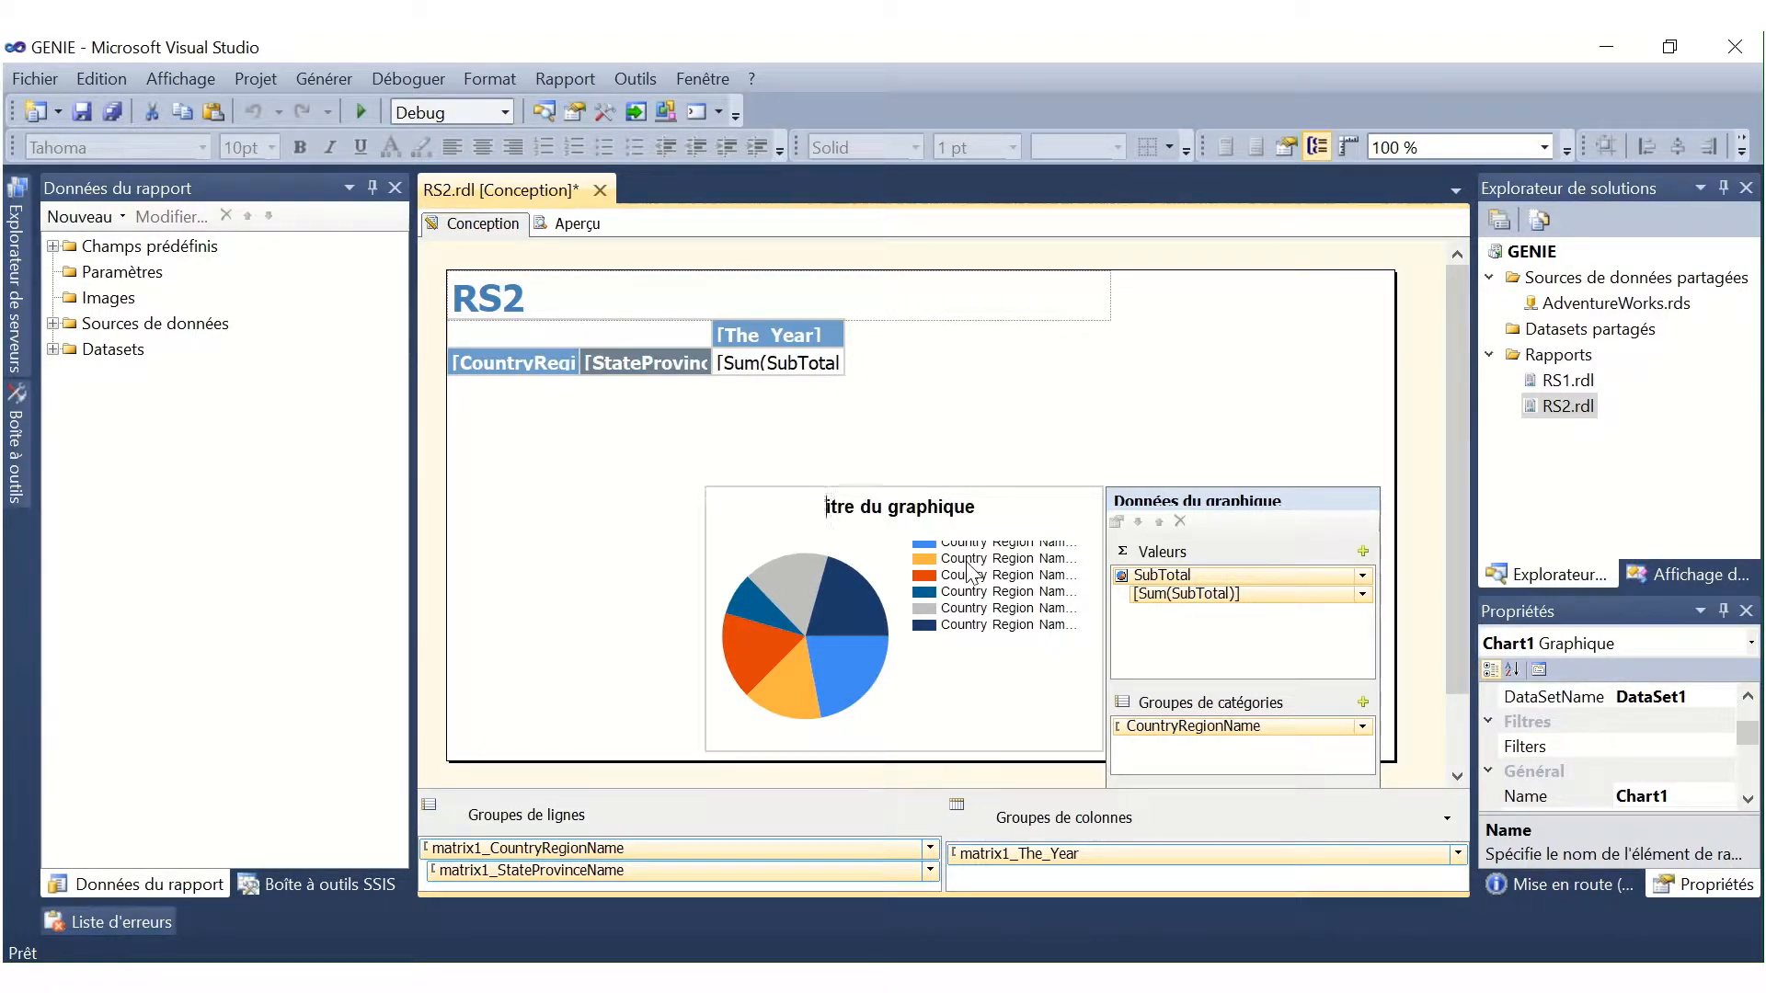
pyautogui.press('Delete')
pyautogui.press('Delete')
pyautogui.press('Delete')
pyautogui.press('Delete')
pyautogui.press('Delete')
pyautogui.press('Delete')
pyautogui.press('Delete')
pyautogui.press('Delete')
pyautogui.press('Delete')
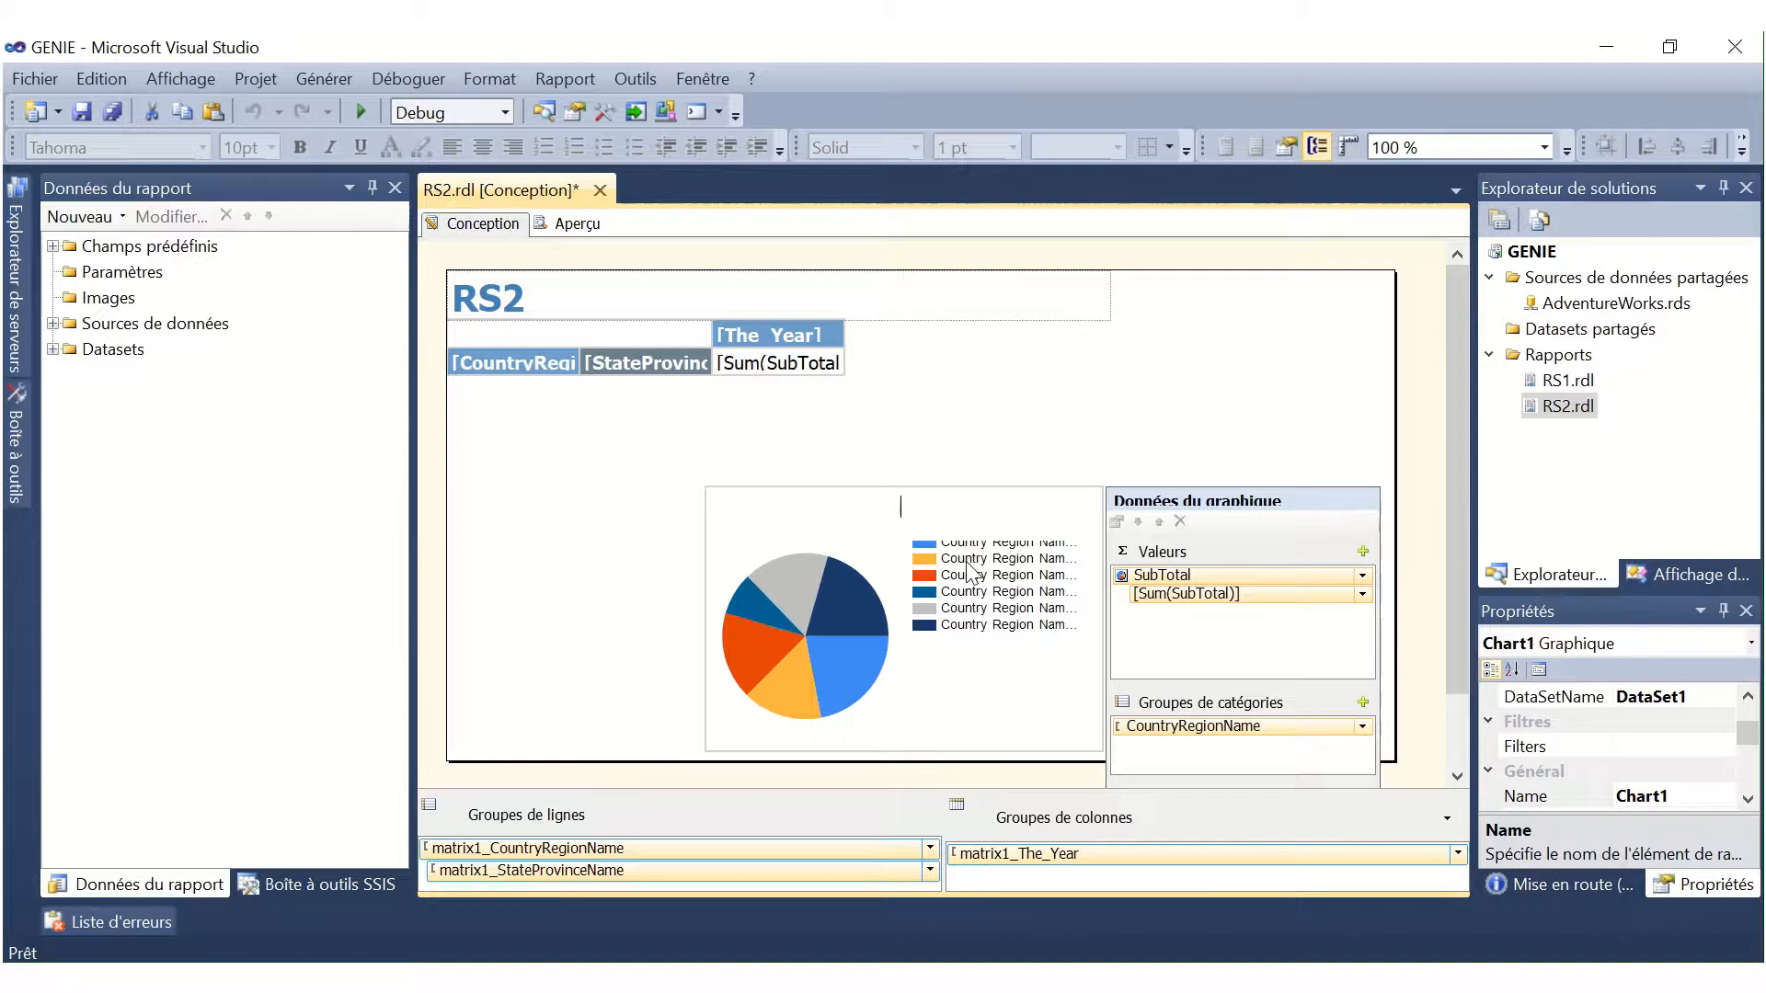
pyautogui.write('Répartition des ventes ')
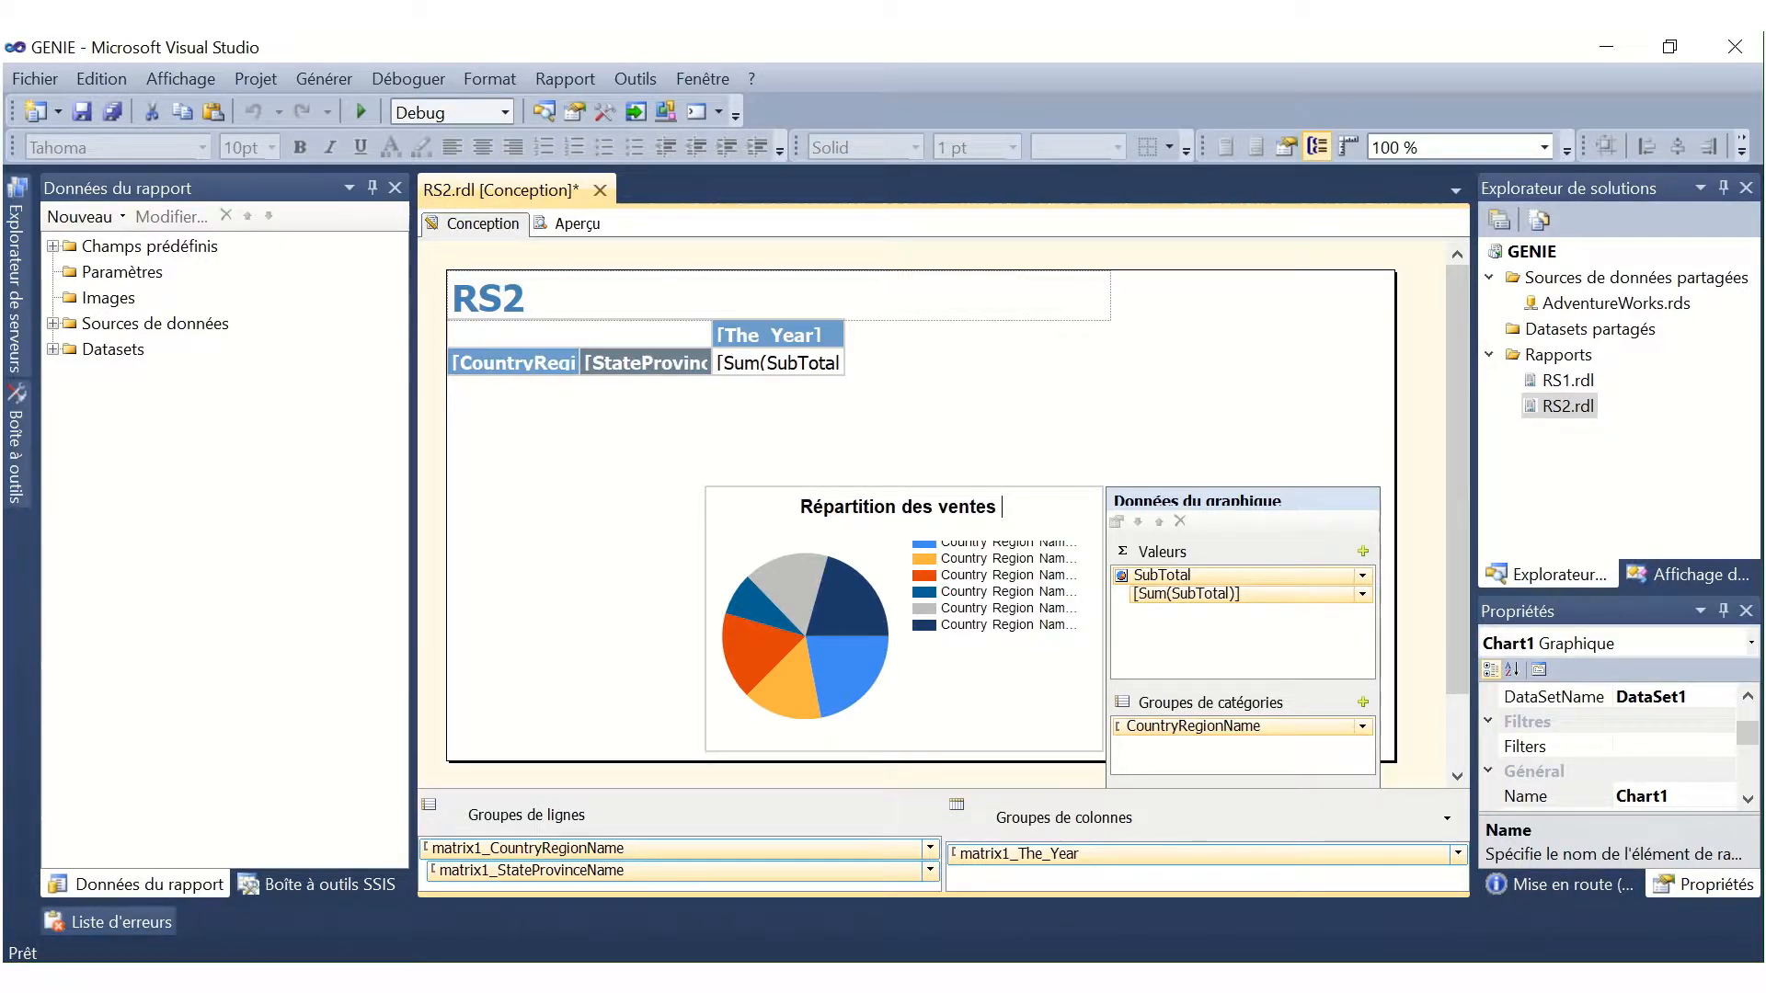
pyautogui.write('par pays')
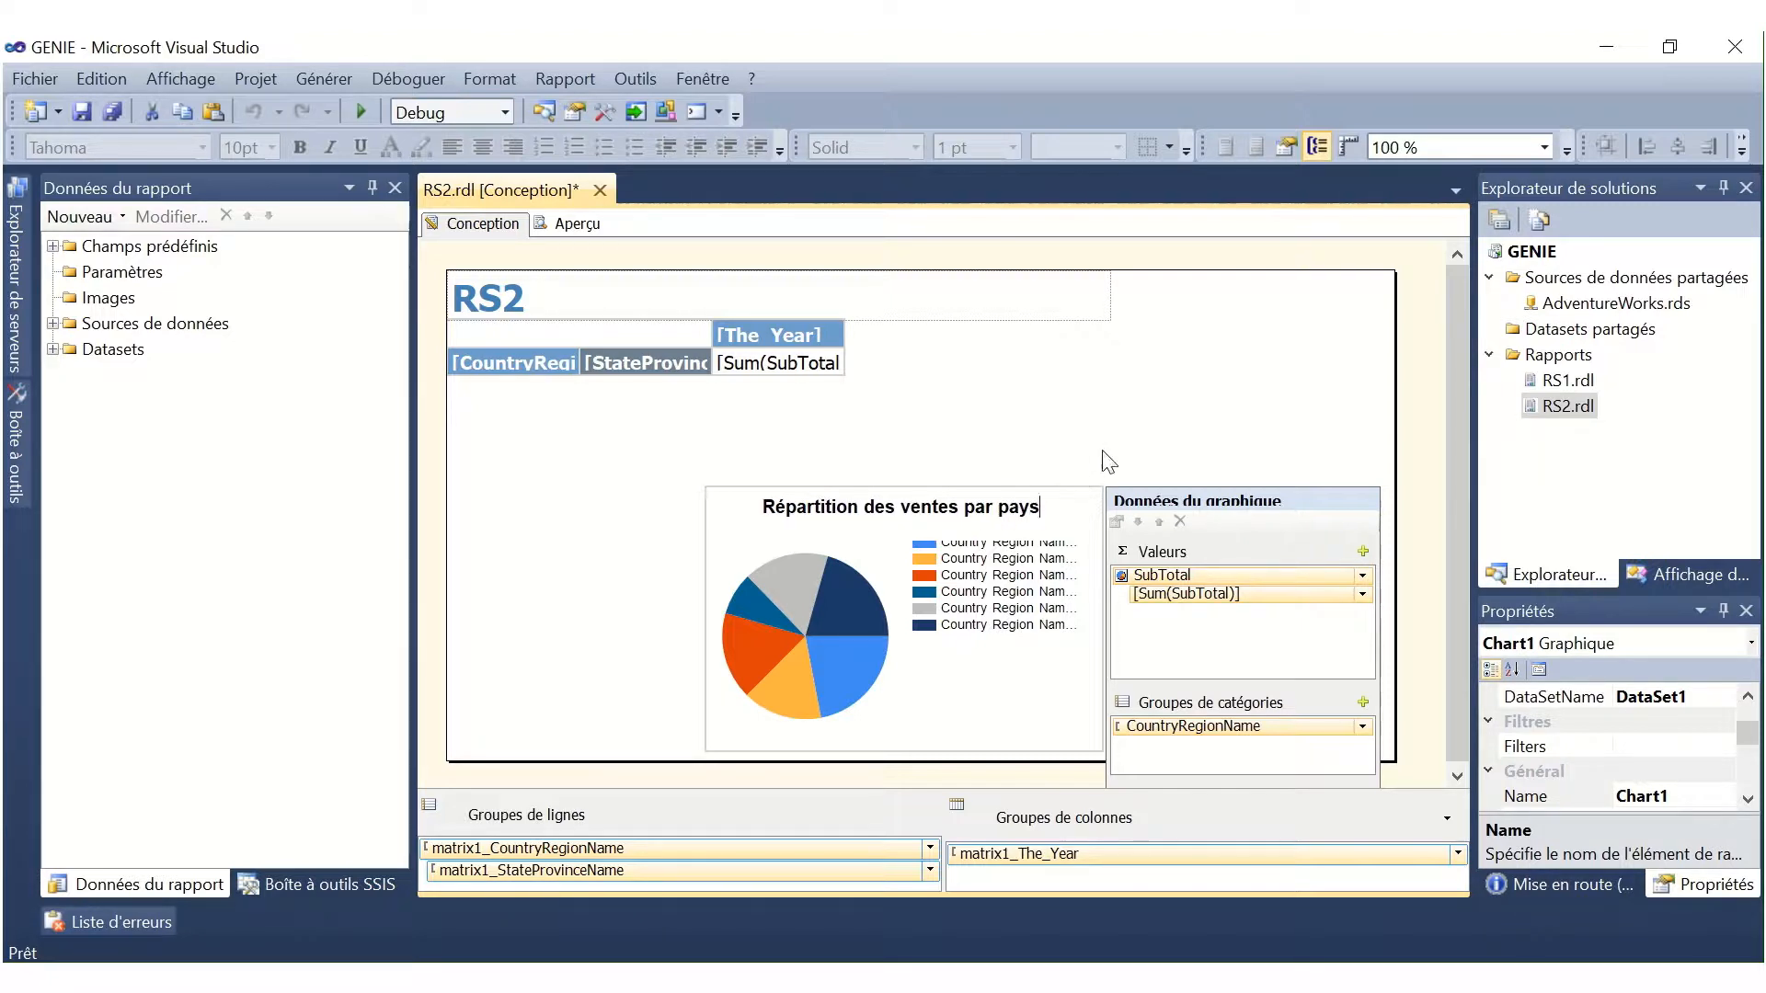
pyautogui.click(1057, 589)
pyautogui.click(1124, 591)
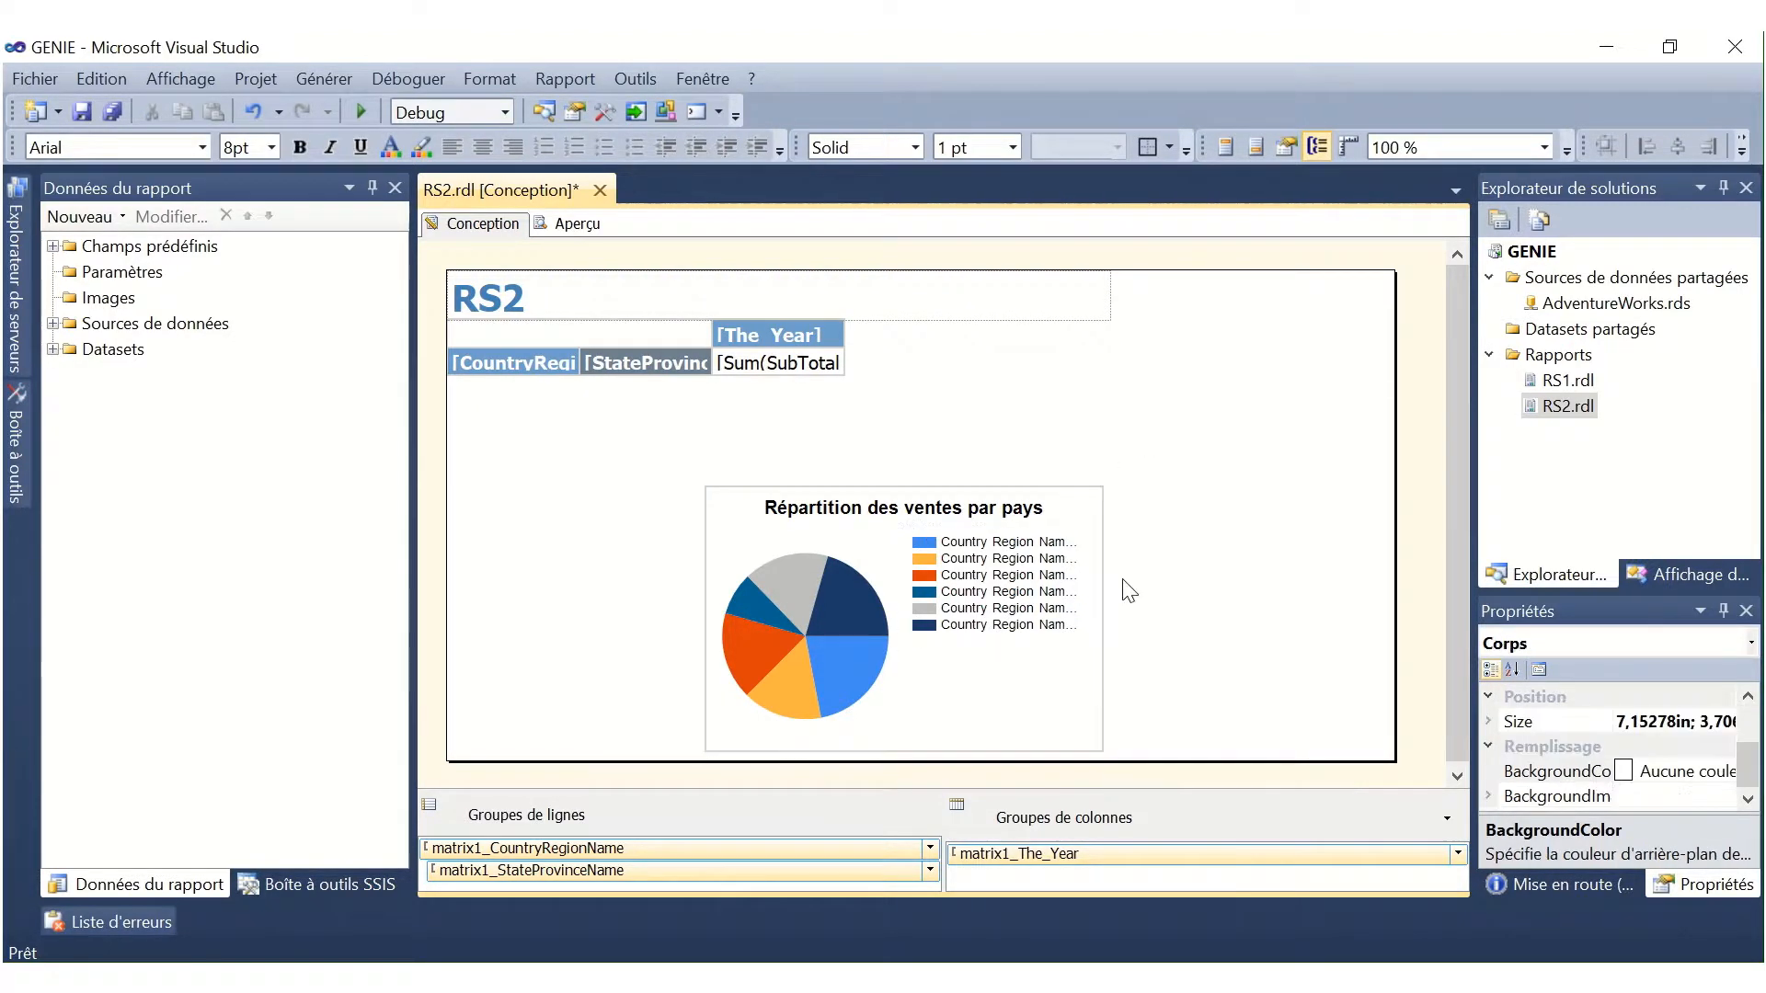
# Step: Move the pie chart's legend to the bottom-centre position of the chart
pyautogui.click(1045, 601)
pyautogui.click(1017, 596)
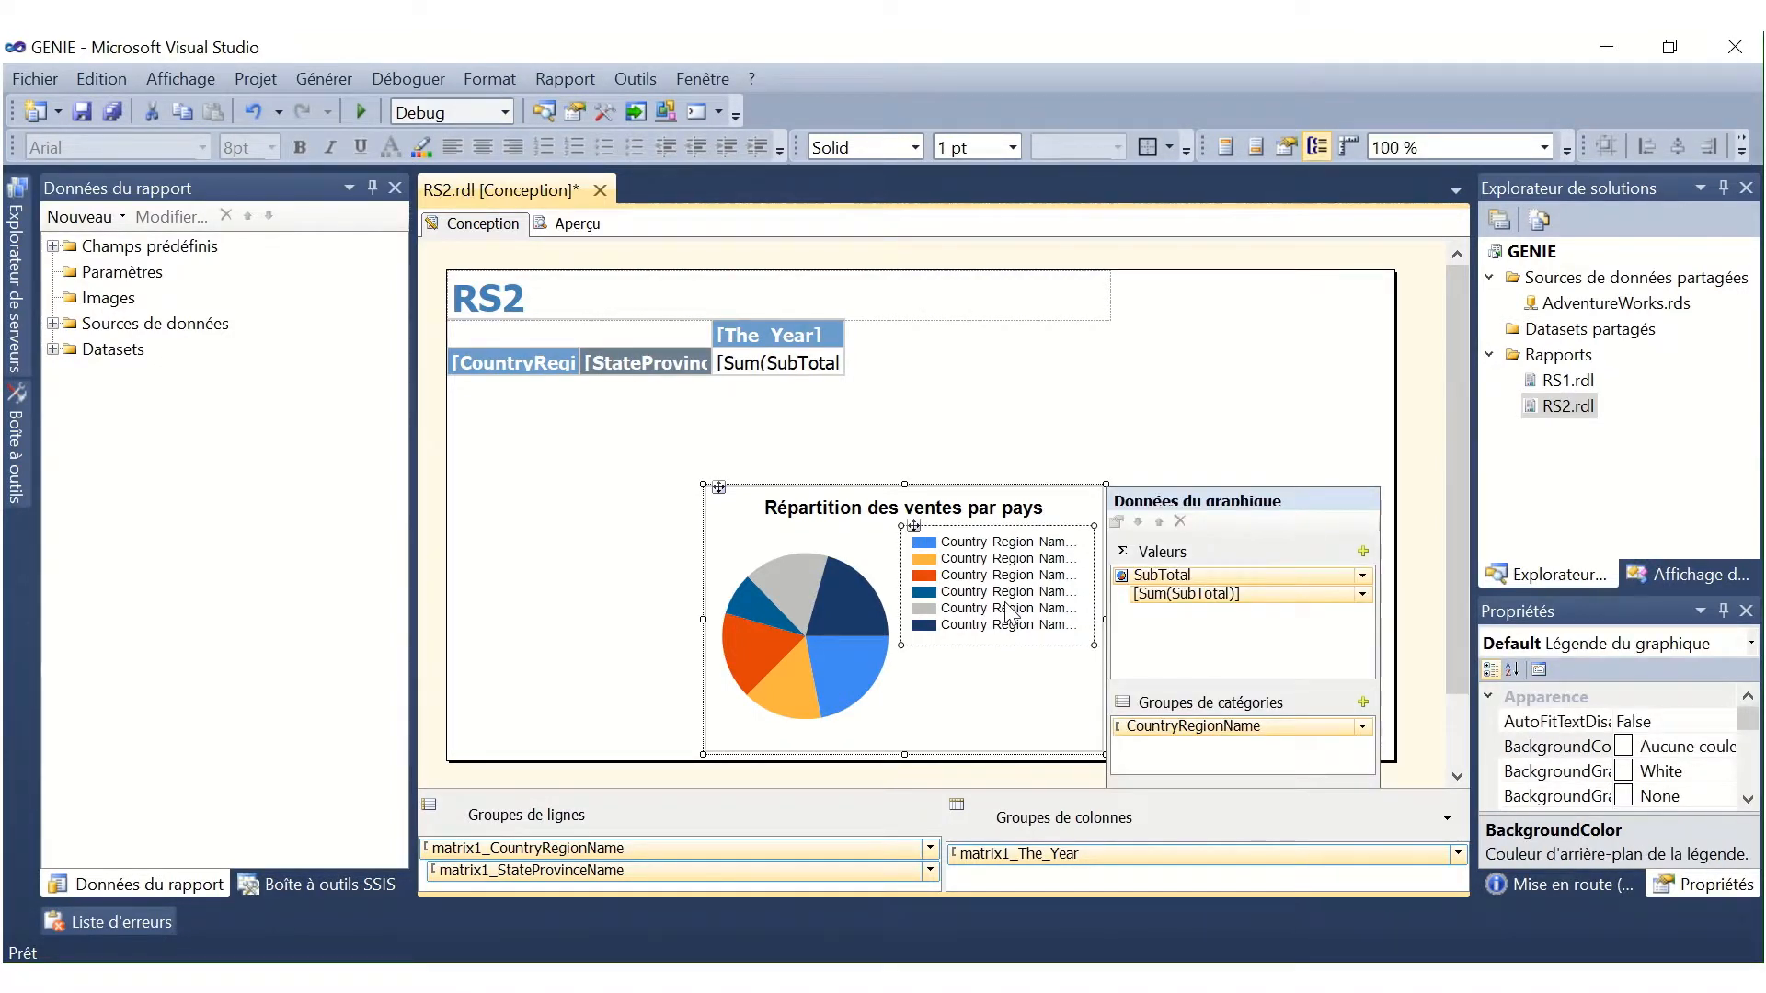
pyautogui.rightClick(1010, 606)
pyautogui.click(1068, 719)
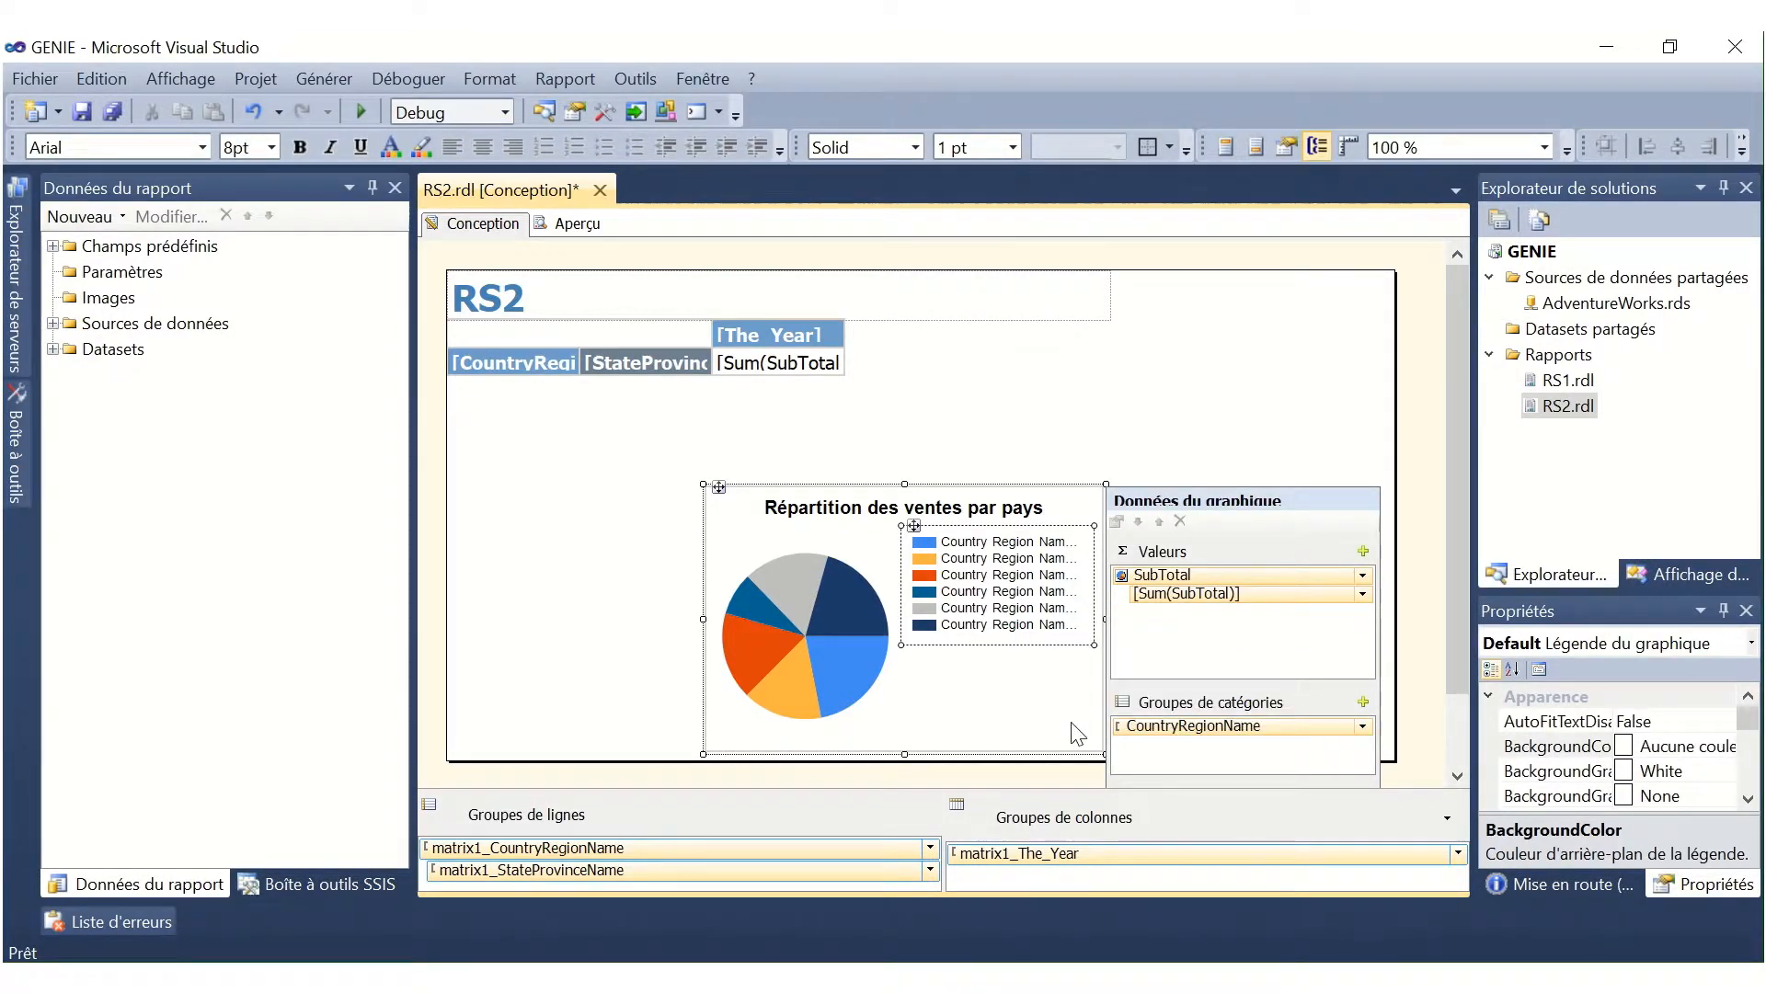
pyautogui.click(781, 592)
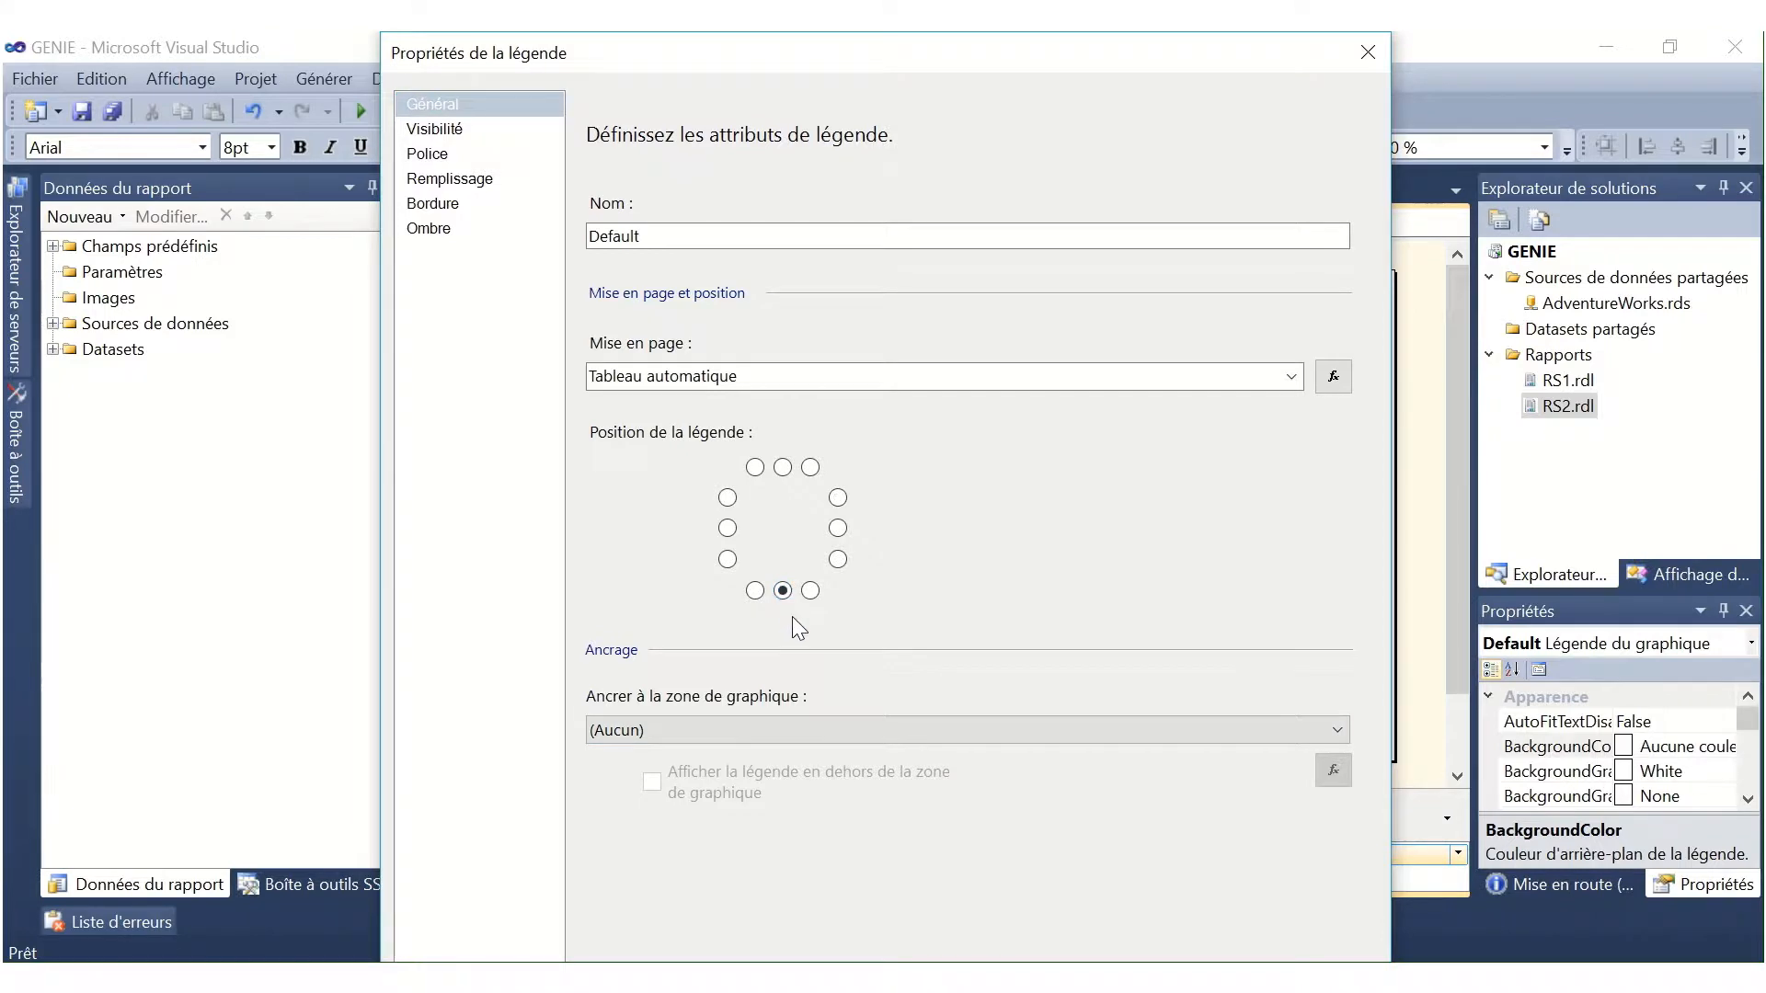
pyautogui.click(1173, 977)
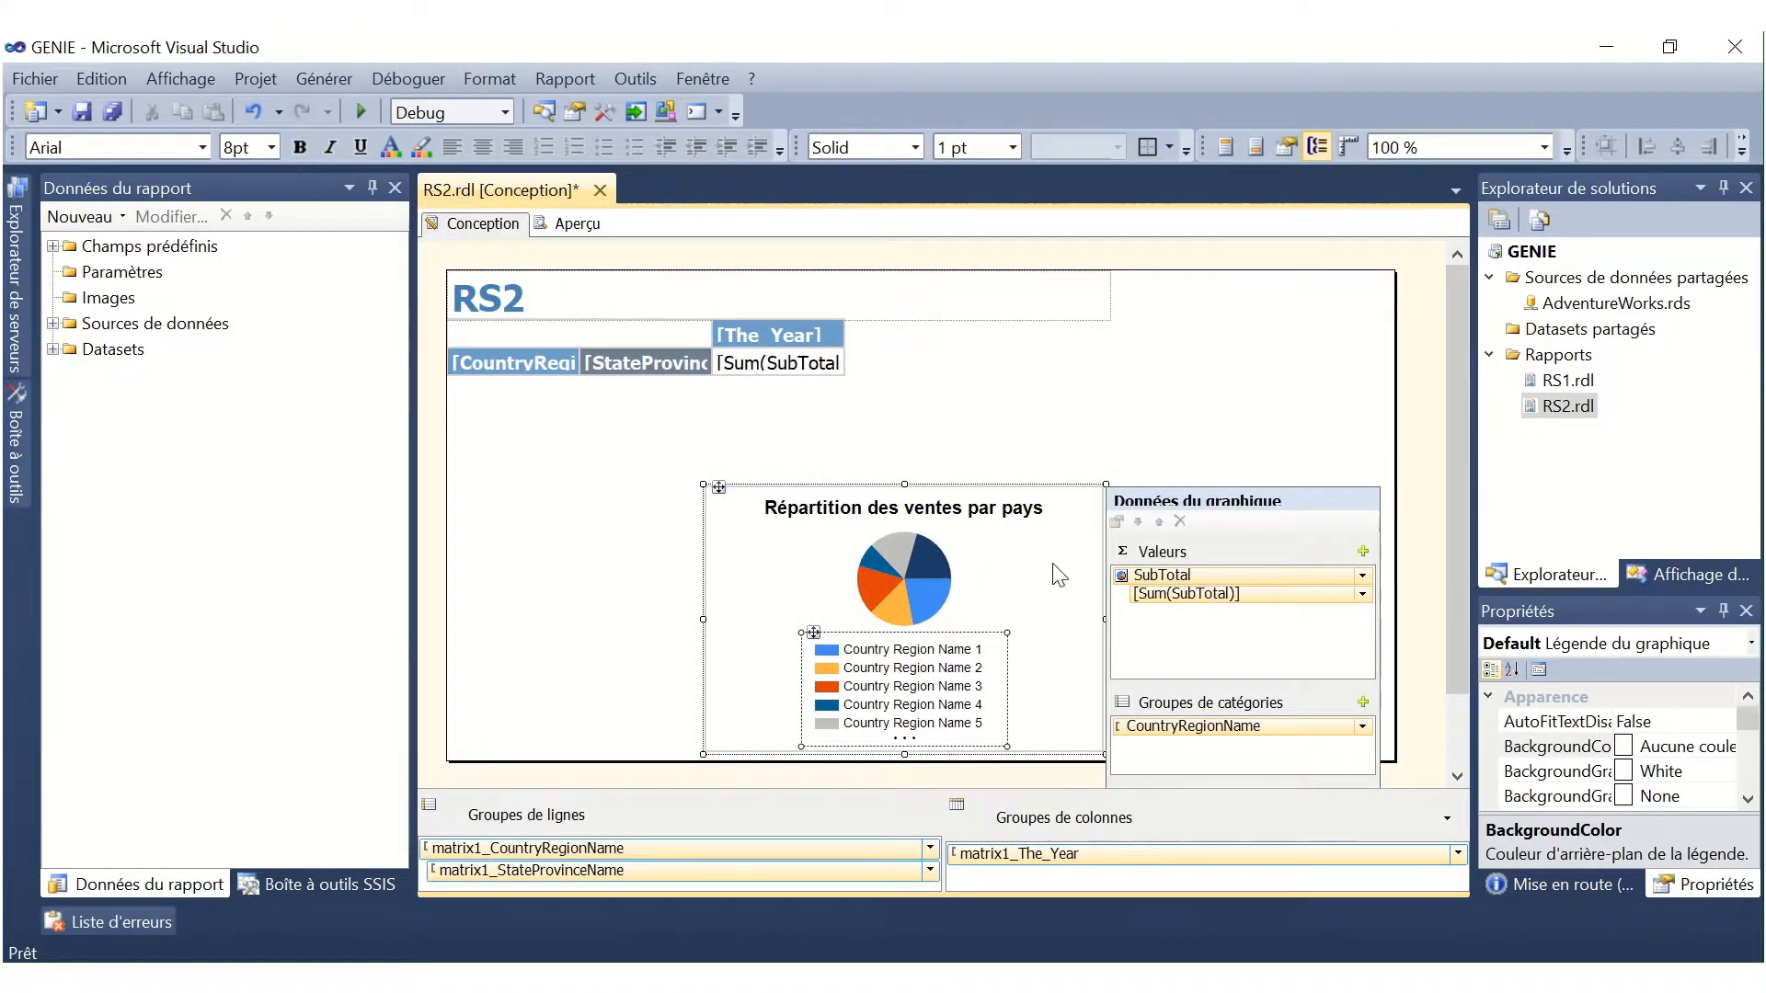
# Step: Widen the pie chart to about 4.86 in at the body's left edge below the matrix, and extend the report body slightly downward
pyautogui.click(1091, 458)
pyautogui.click(1058, 607)
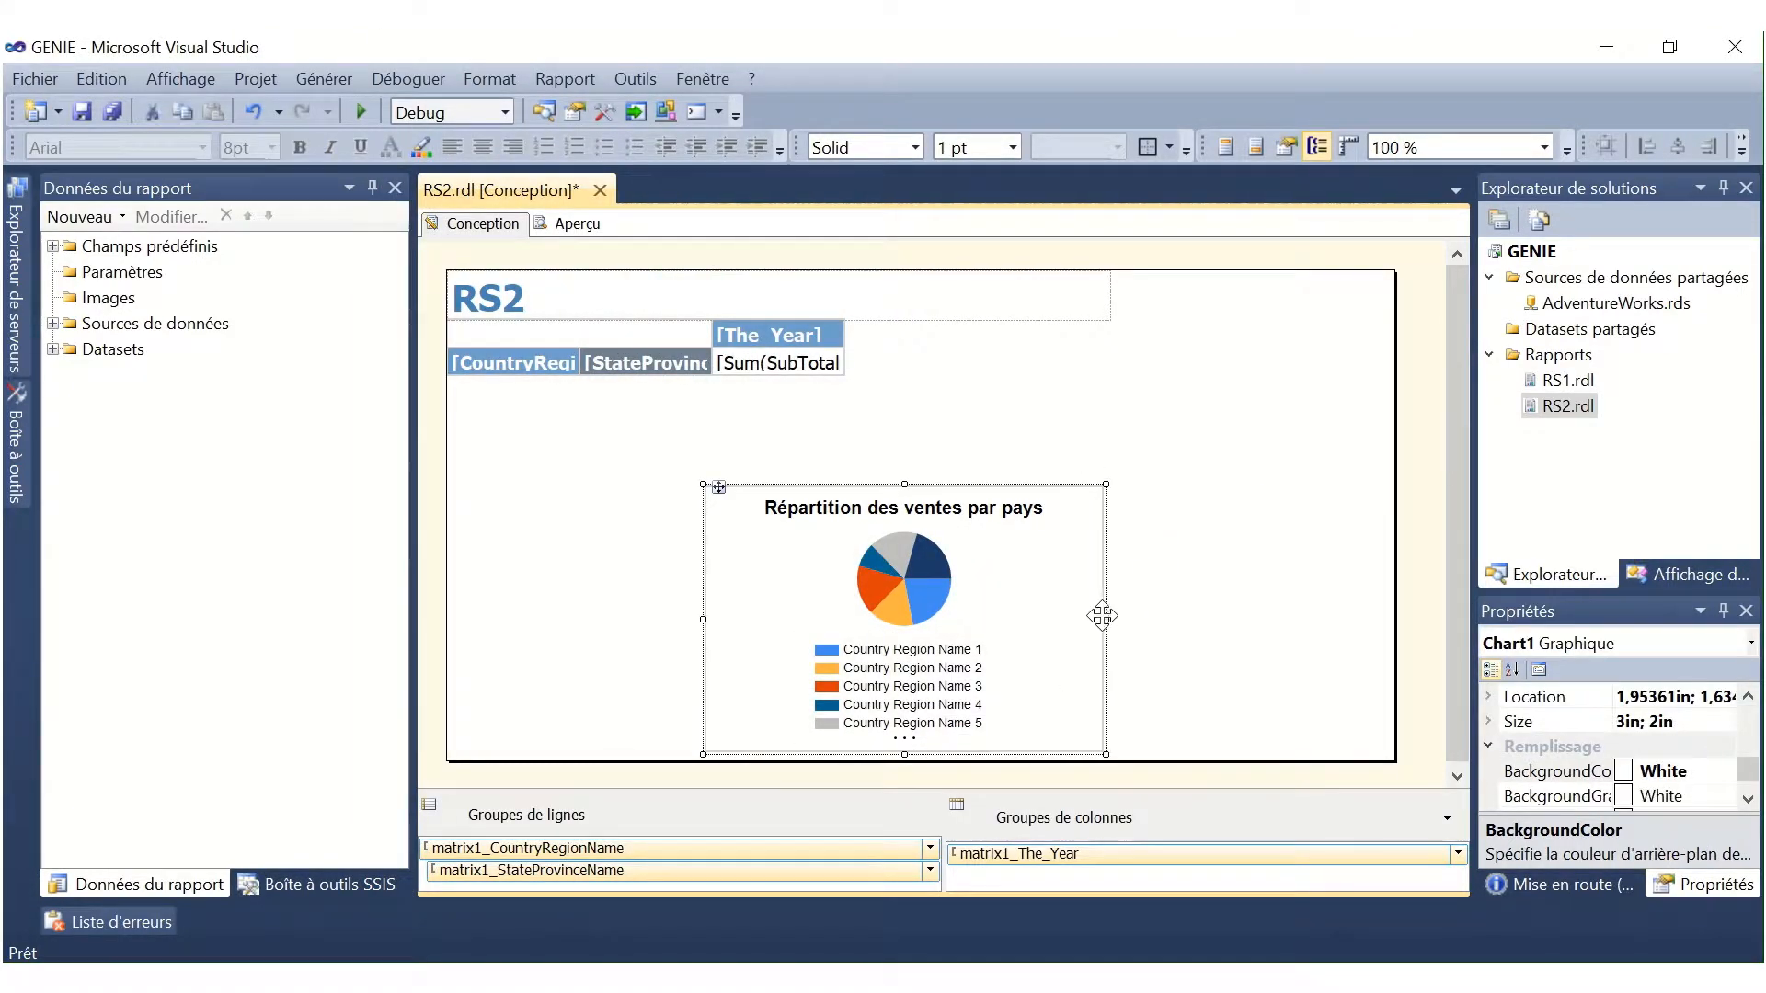
pyautogui.moveTo(1102, 615); pyautogui.dragTo(1352, 619)
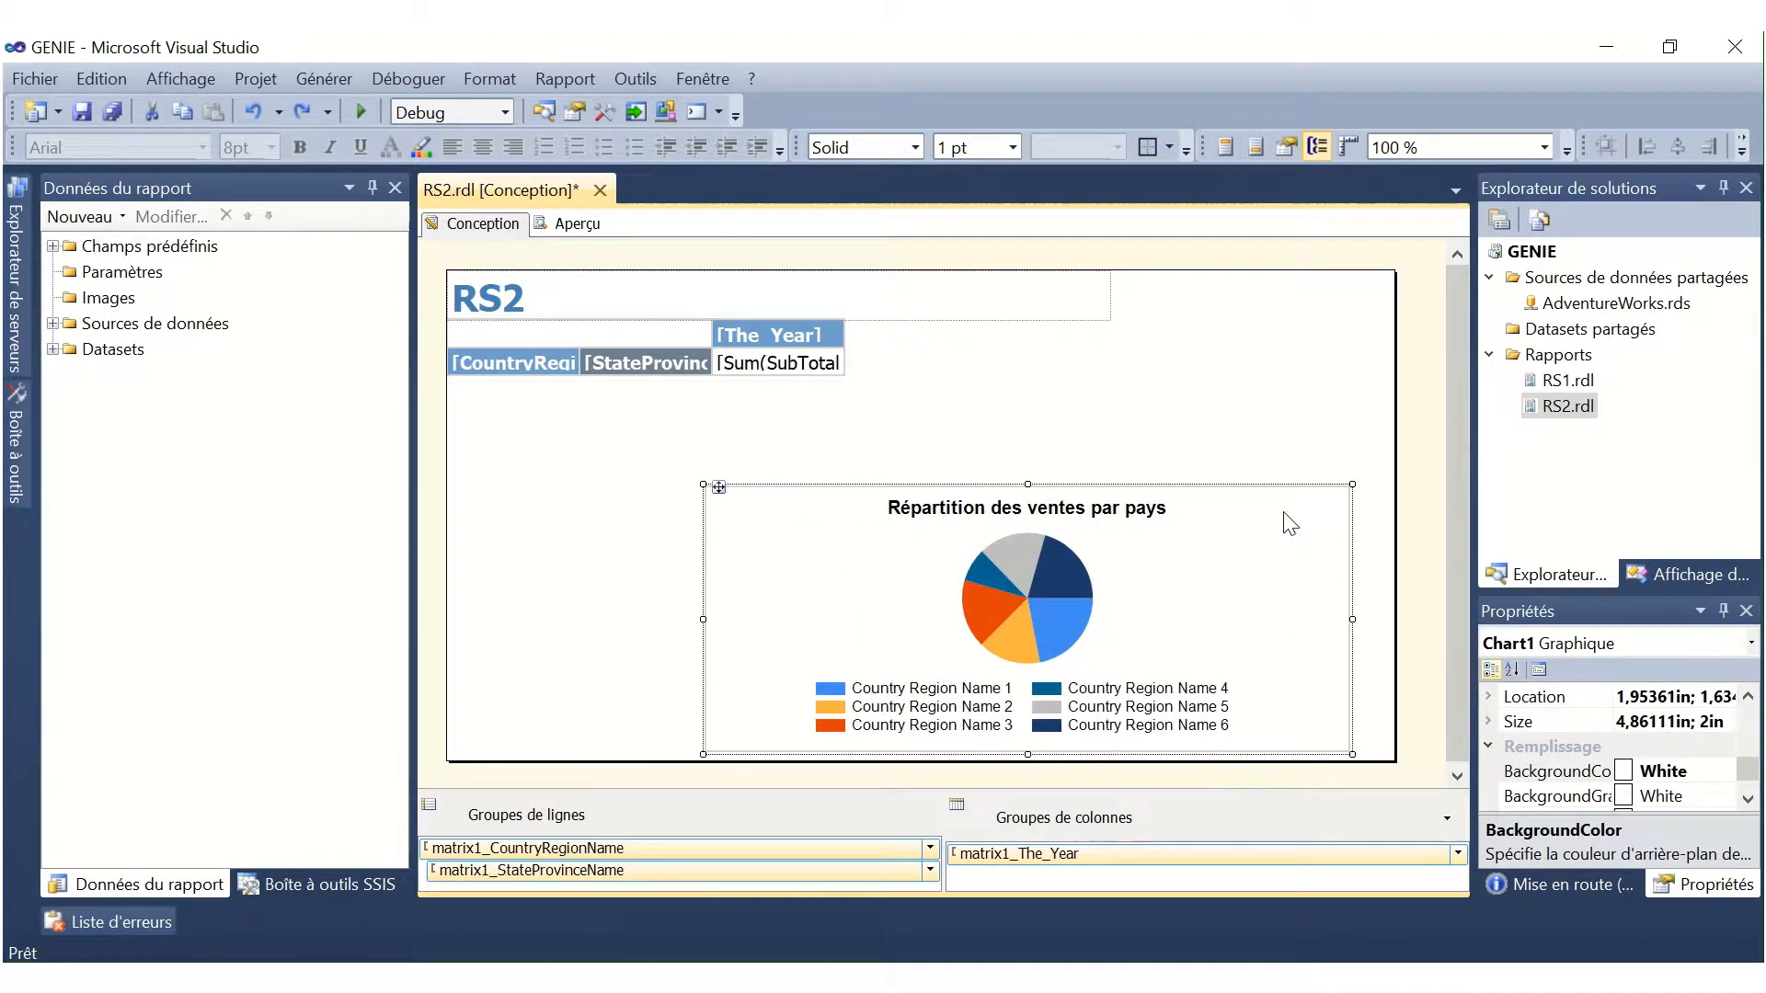
pyautogui.moveTo(1264, 486); pyautogui.dragTo(998, 443)
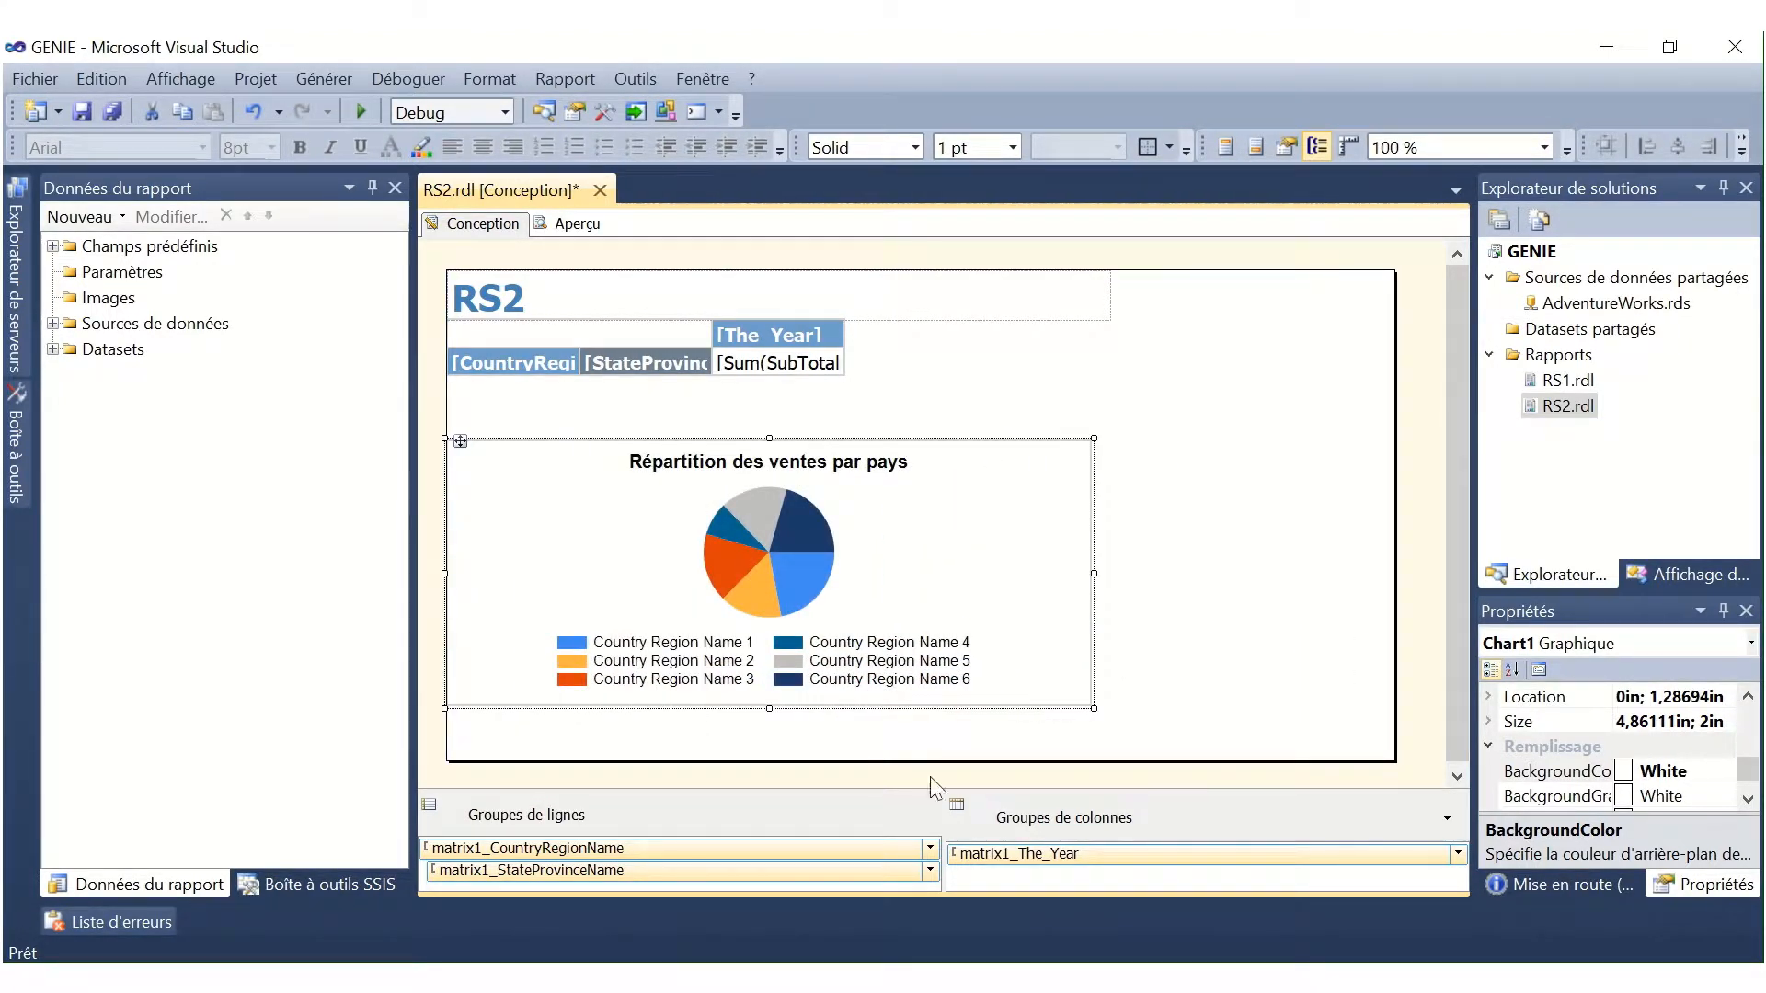
pyautogui.moveTo(929, 760); pyautogui.dragTo(930, 783)
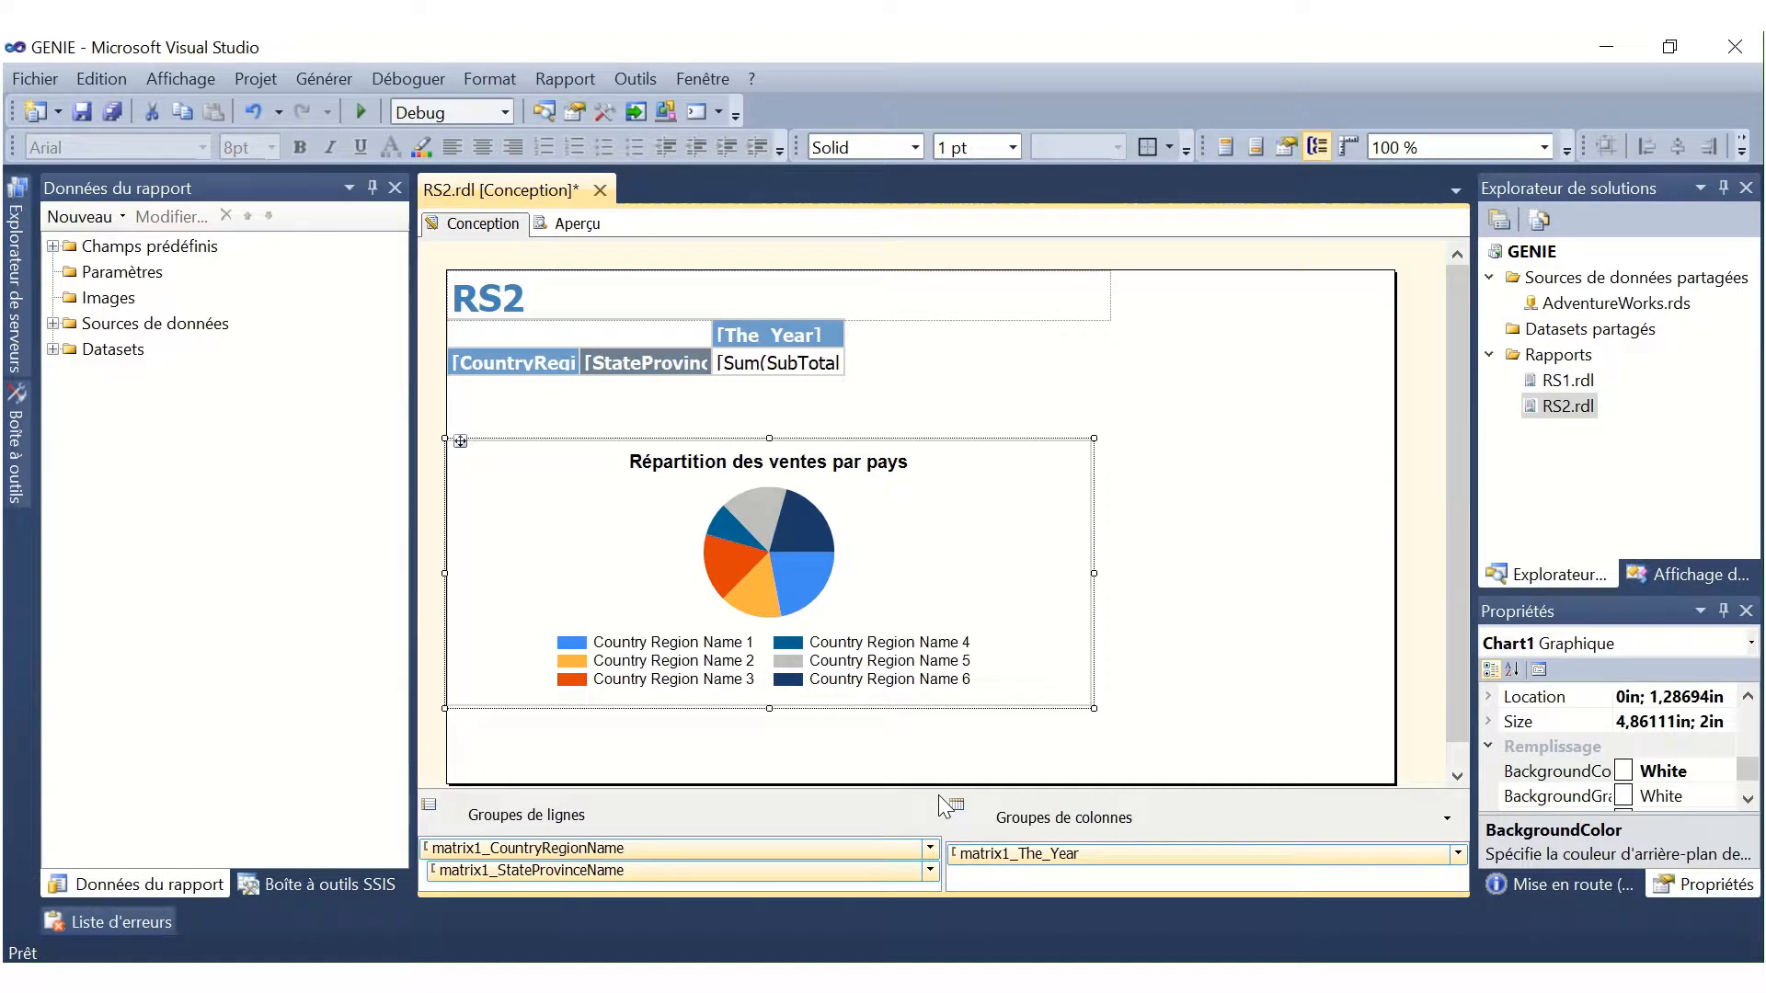
# Step: Insert a basic column chart from the Colonne category to the right of the pie chart, aligned with its top edge
pyautogui.rightClick(1189, 502)
pyautogui.moveTo(1333, 599)
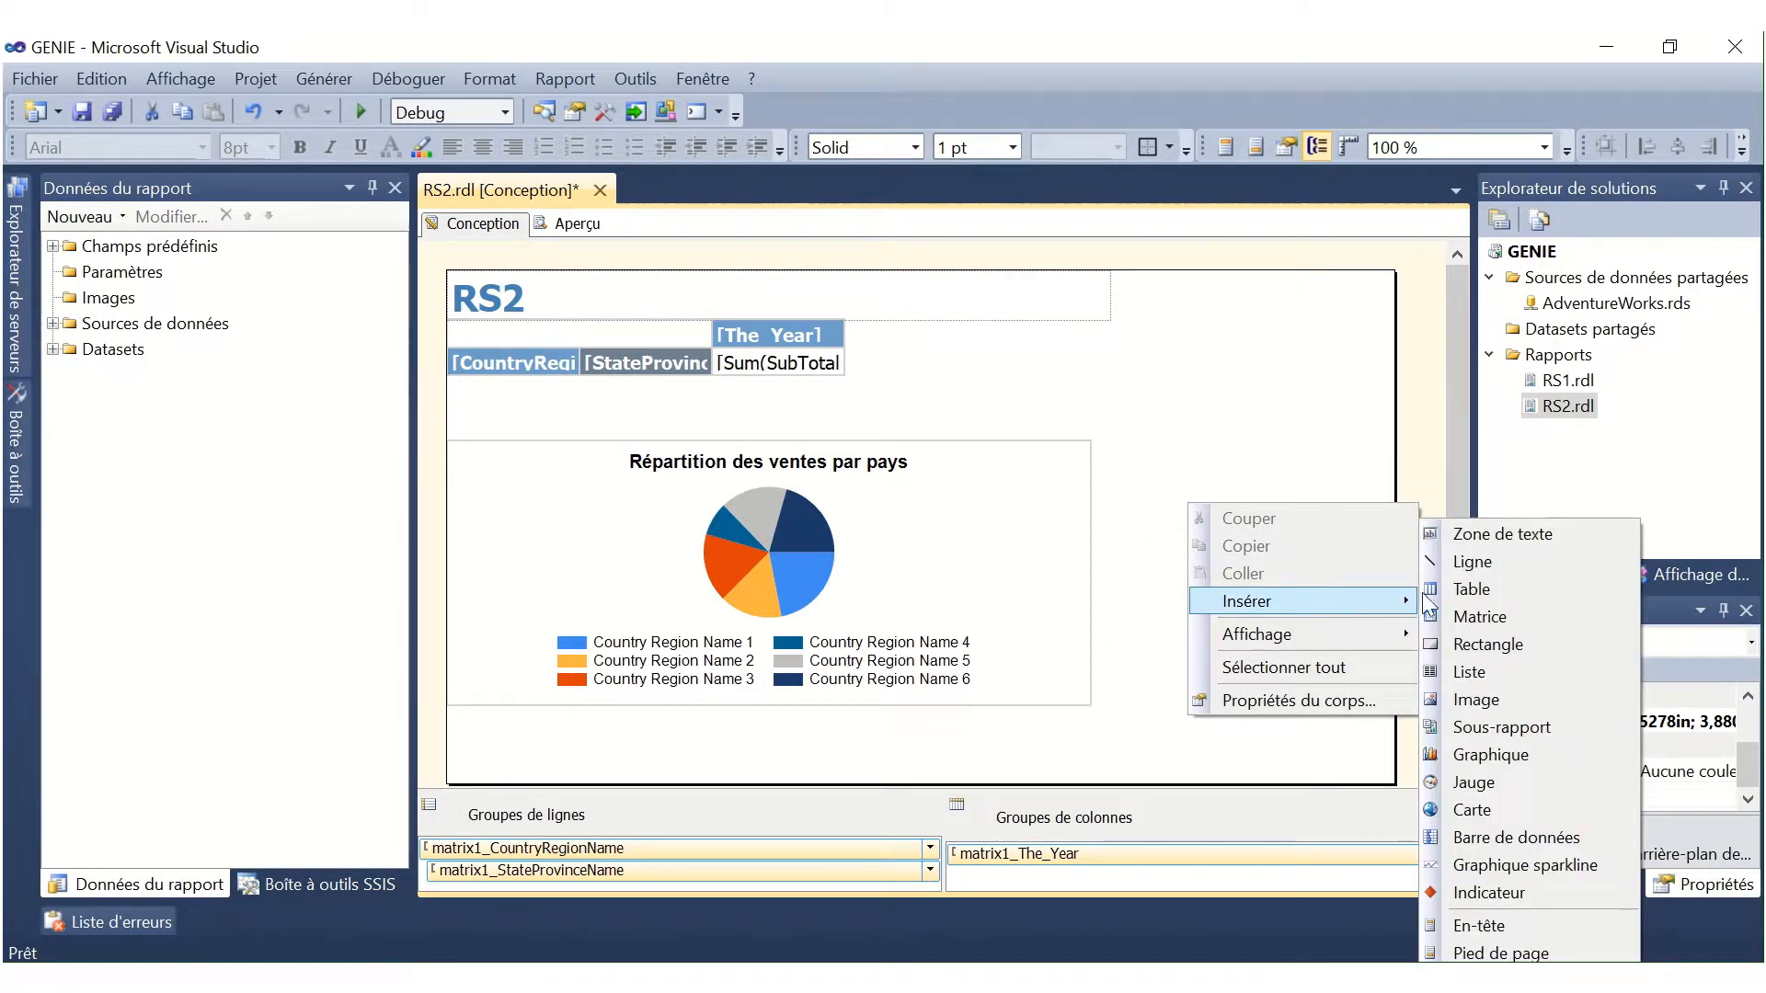
pyautogui.click(1503, 752)
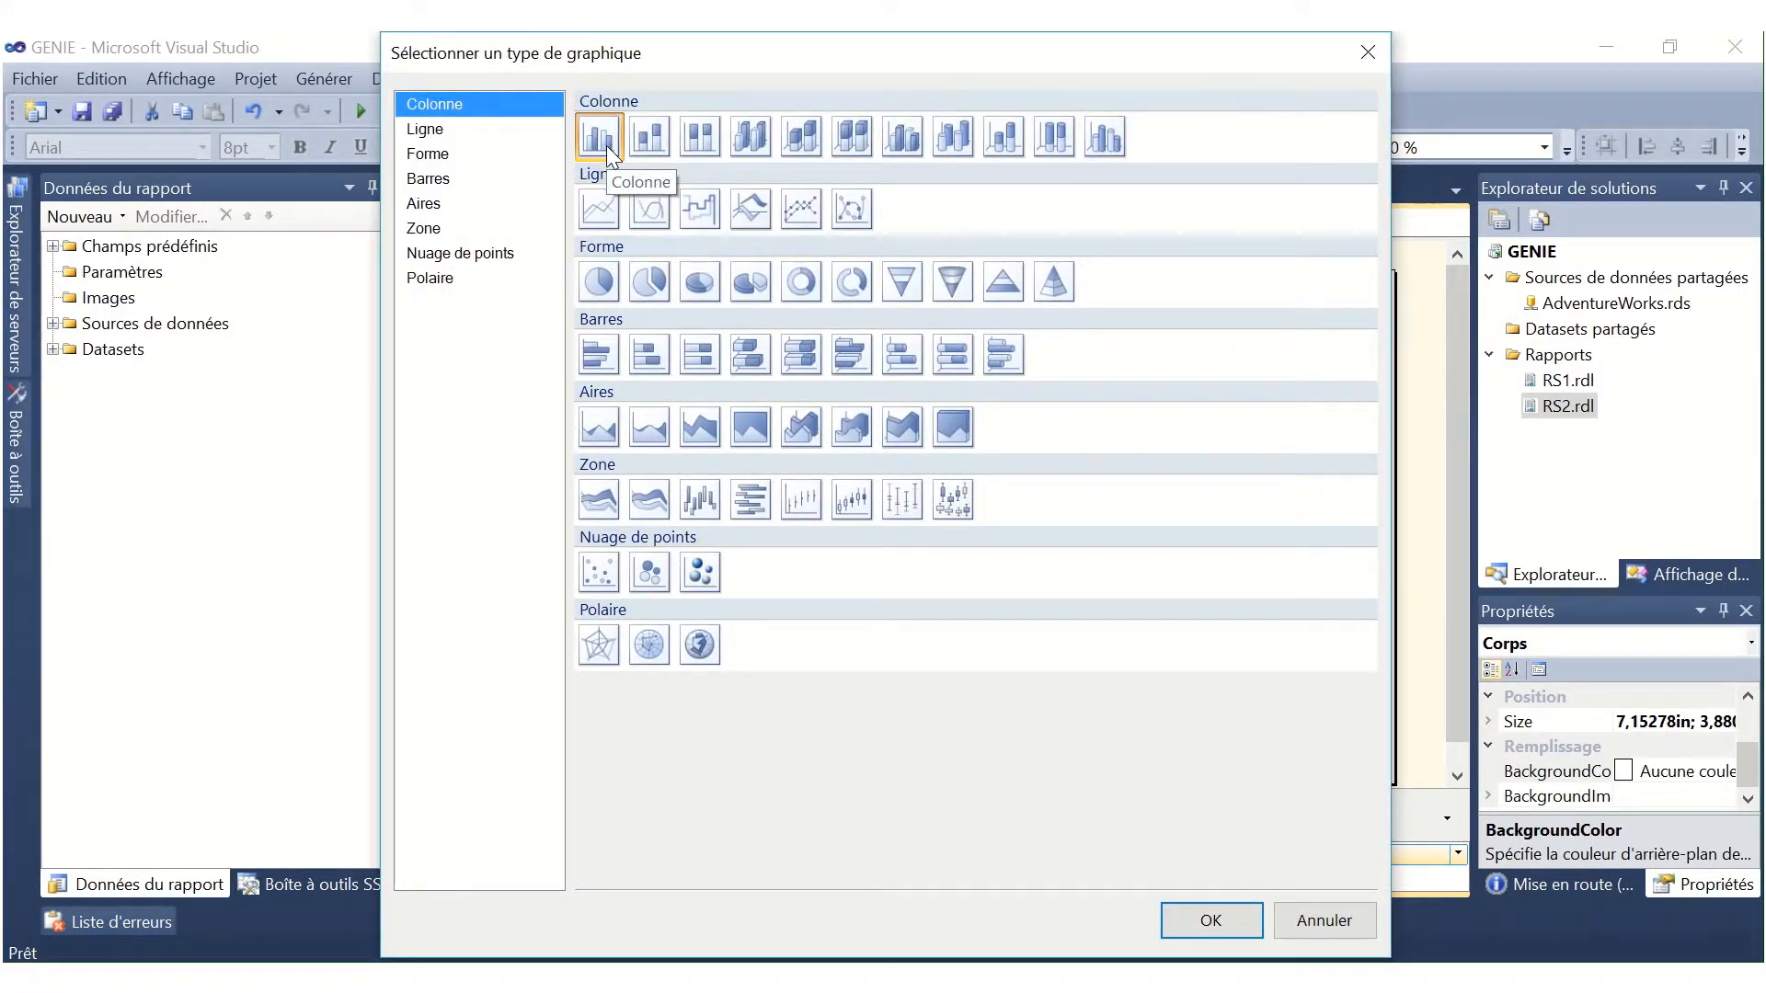
pyautogui.click(1227, 920)
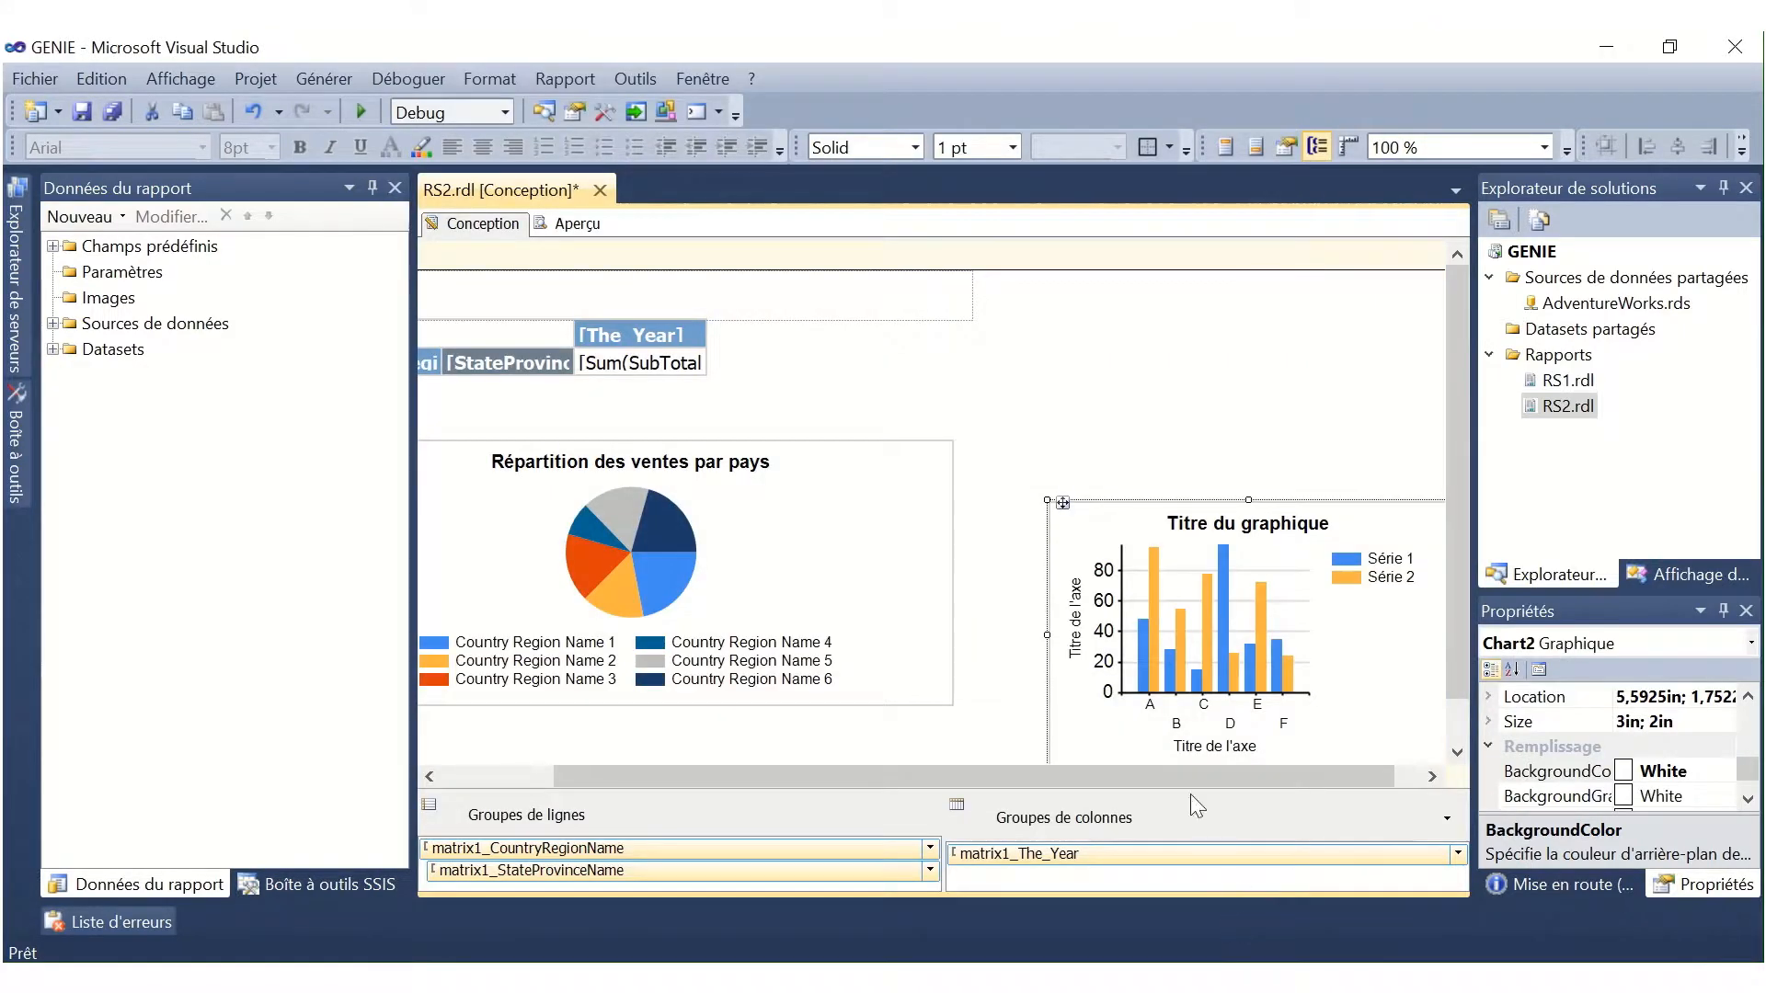
pyautogui.moveTo(1113, 508); pyautogui.dragTo(1043, 448)
# Step: Set SubTotal as the column chart's value and The_Year as its category group
pyautogui.click(1144, 576)
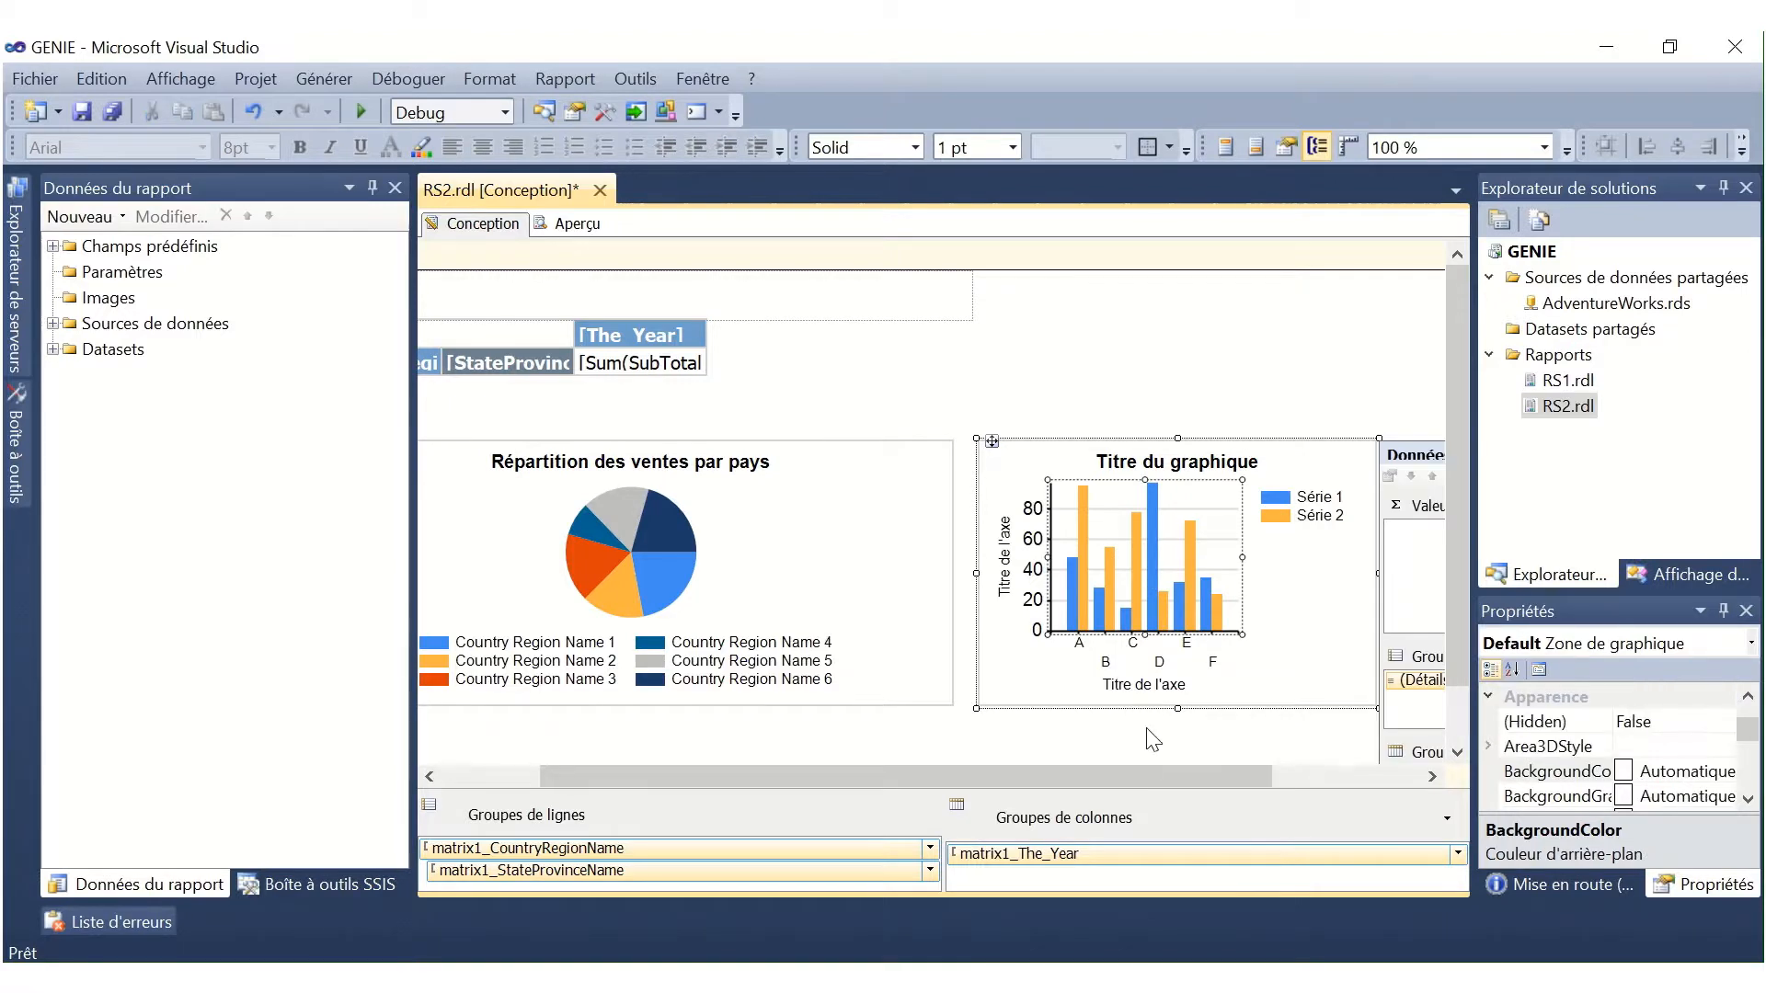
pyautogui.moveTo(1148, 777); pyautogui.dragTo(1334, 777)
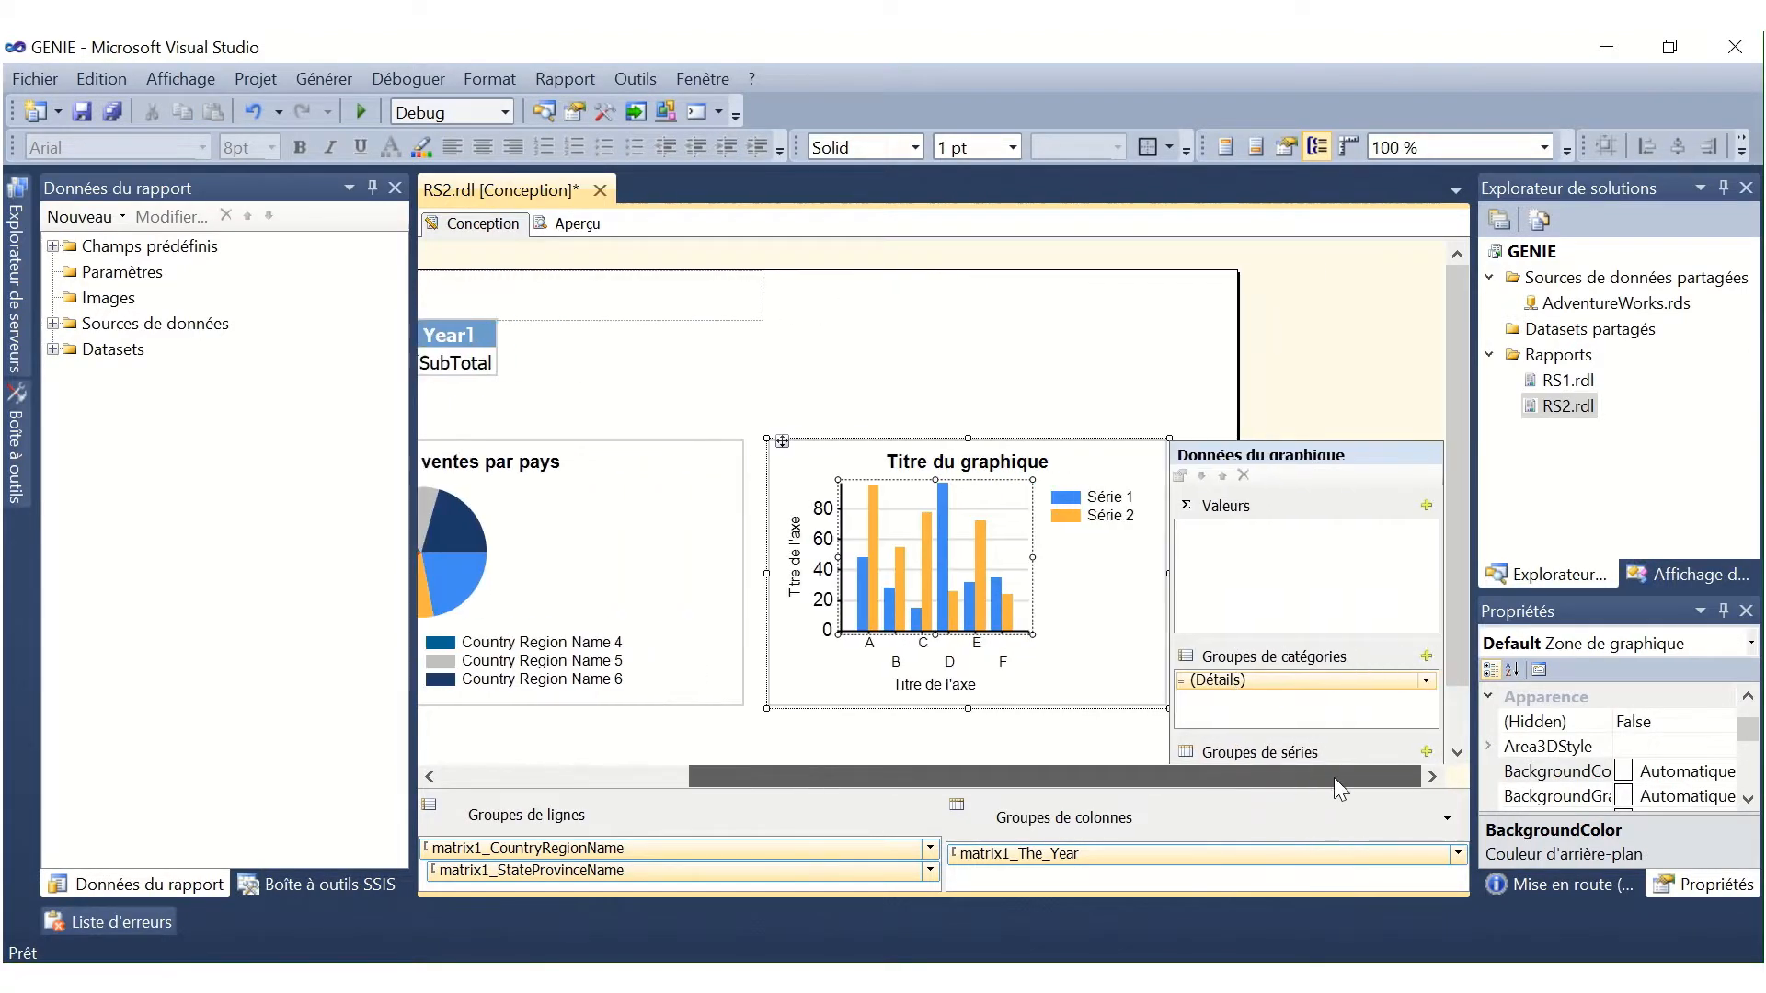
pyautogui.click(1427, 506)
pyautogui.click(1455, 585)
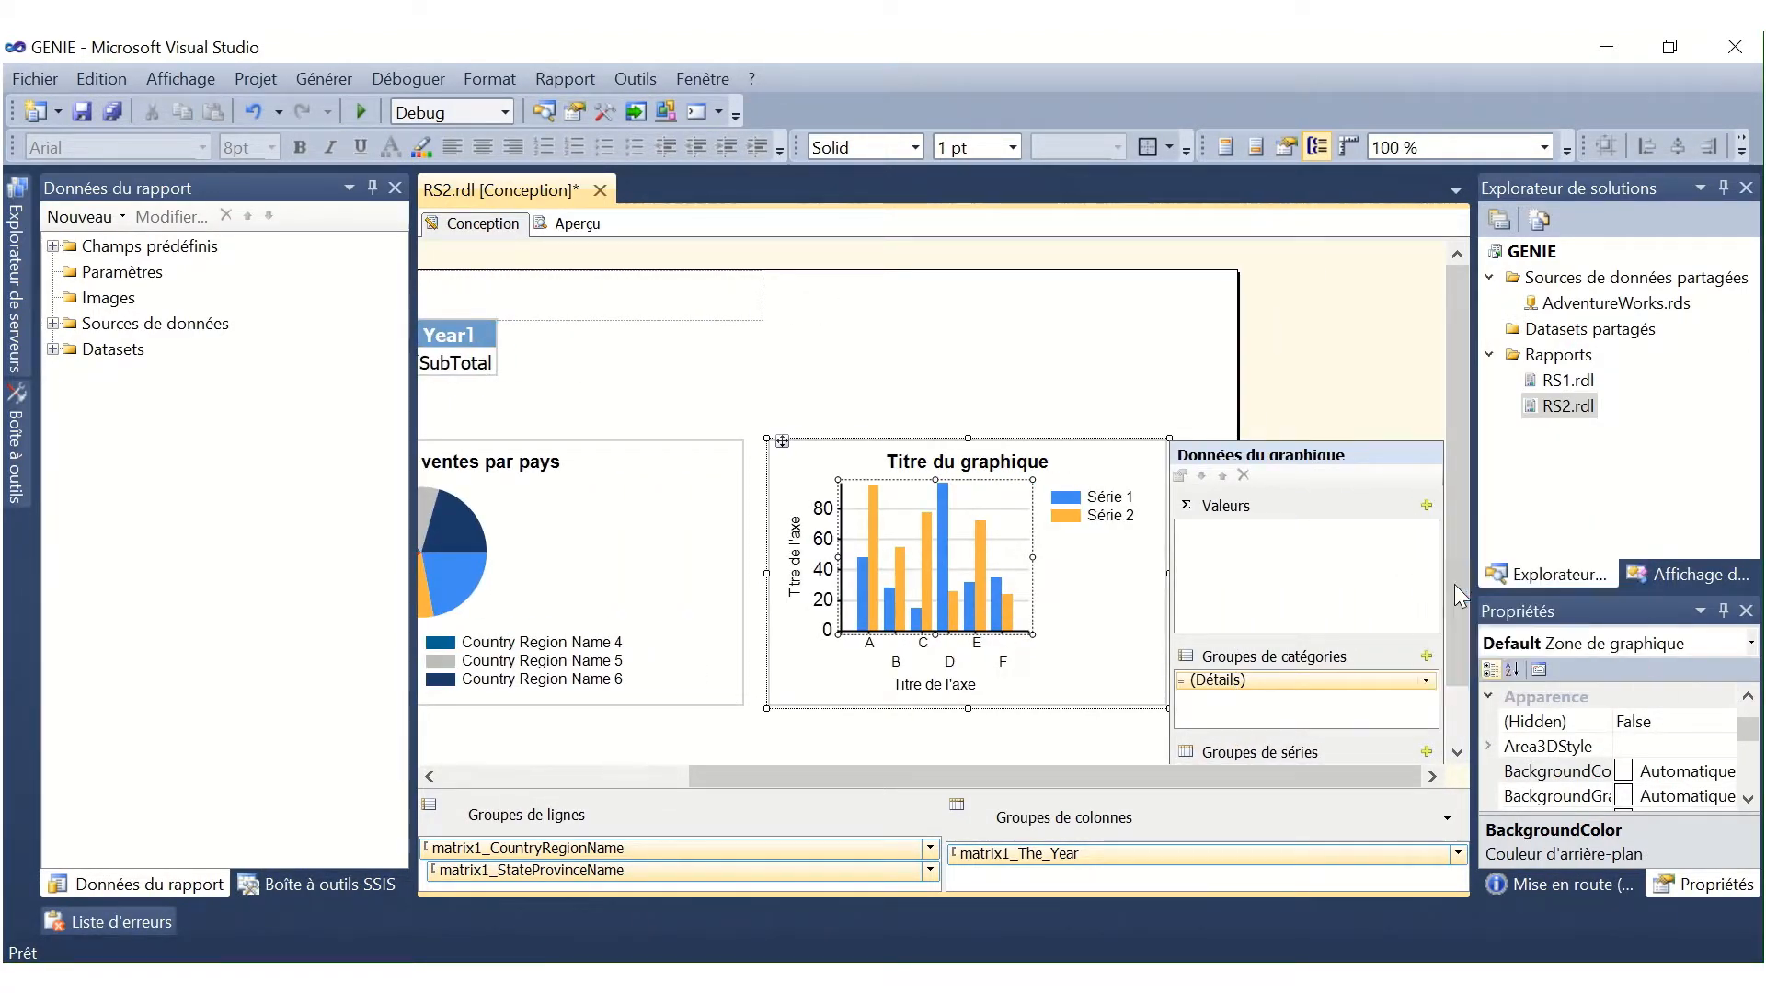
pyautogui.moveTo(1304, 775); pyautogui.dragTo(1431, 764)
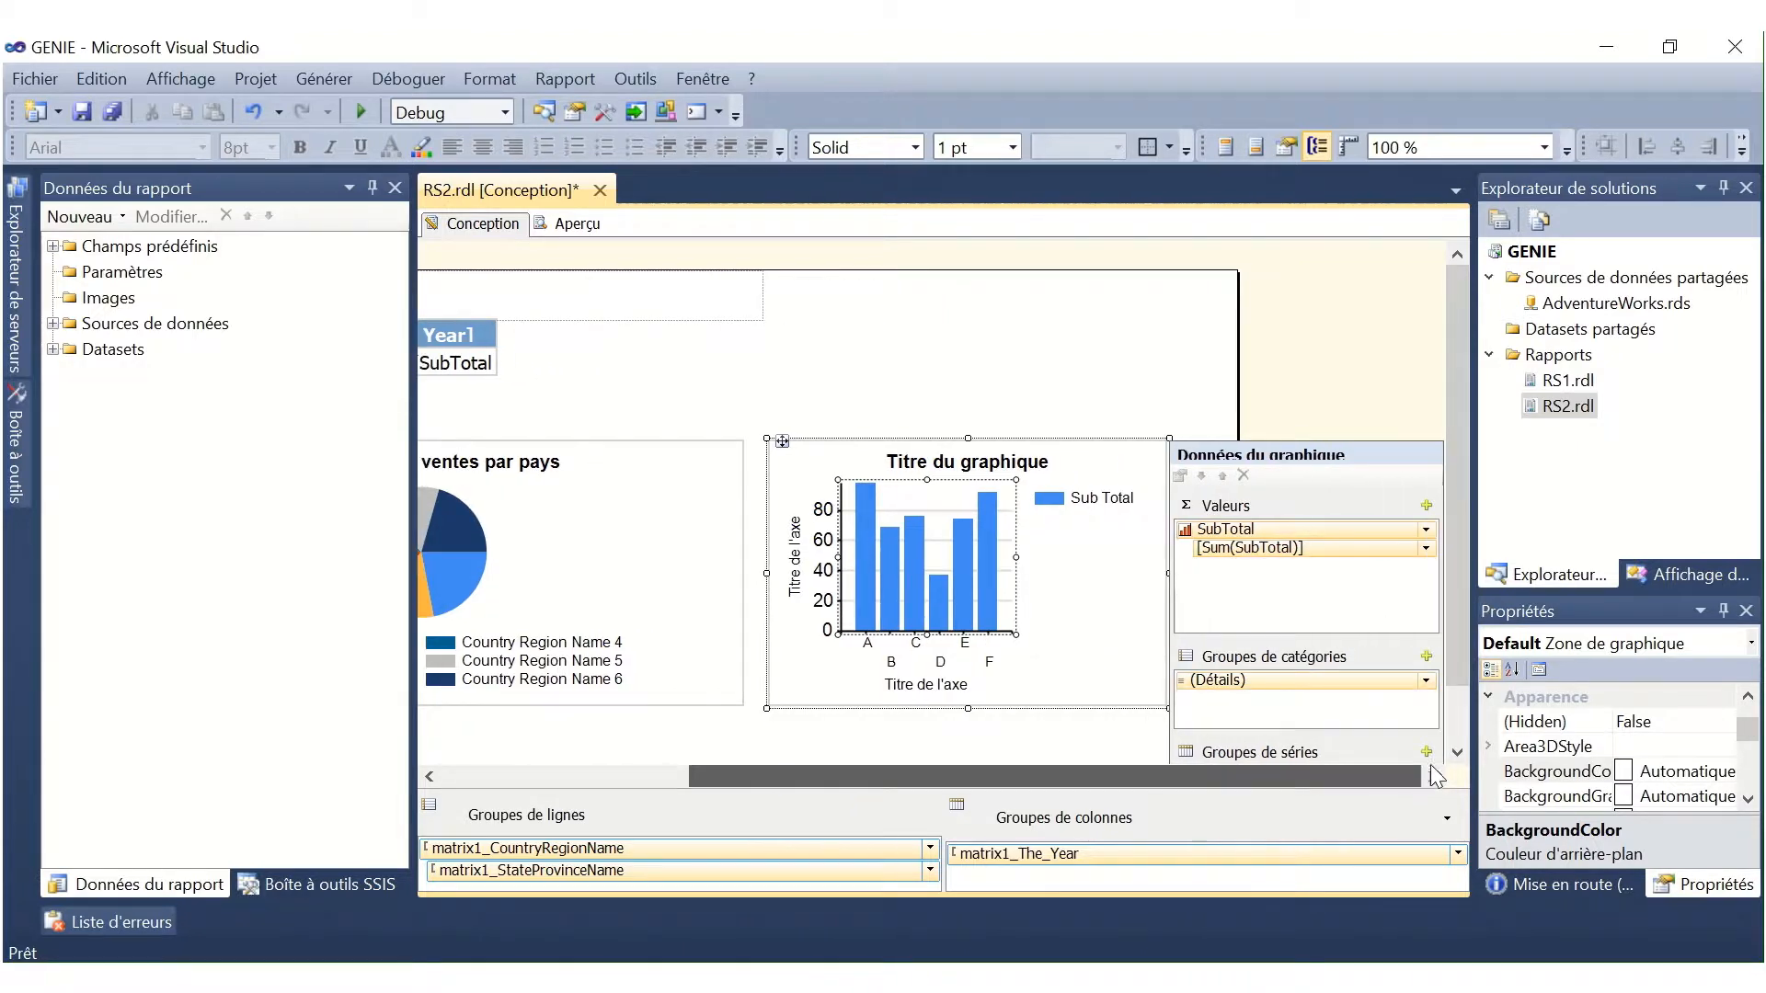
pyautogui.click(1428, 681)
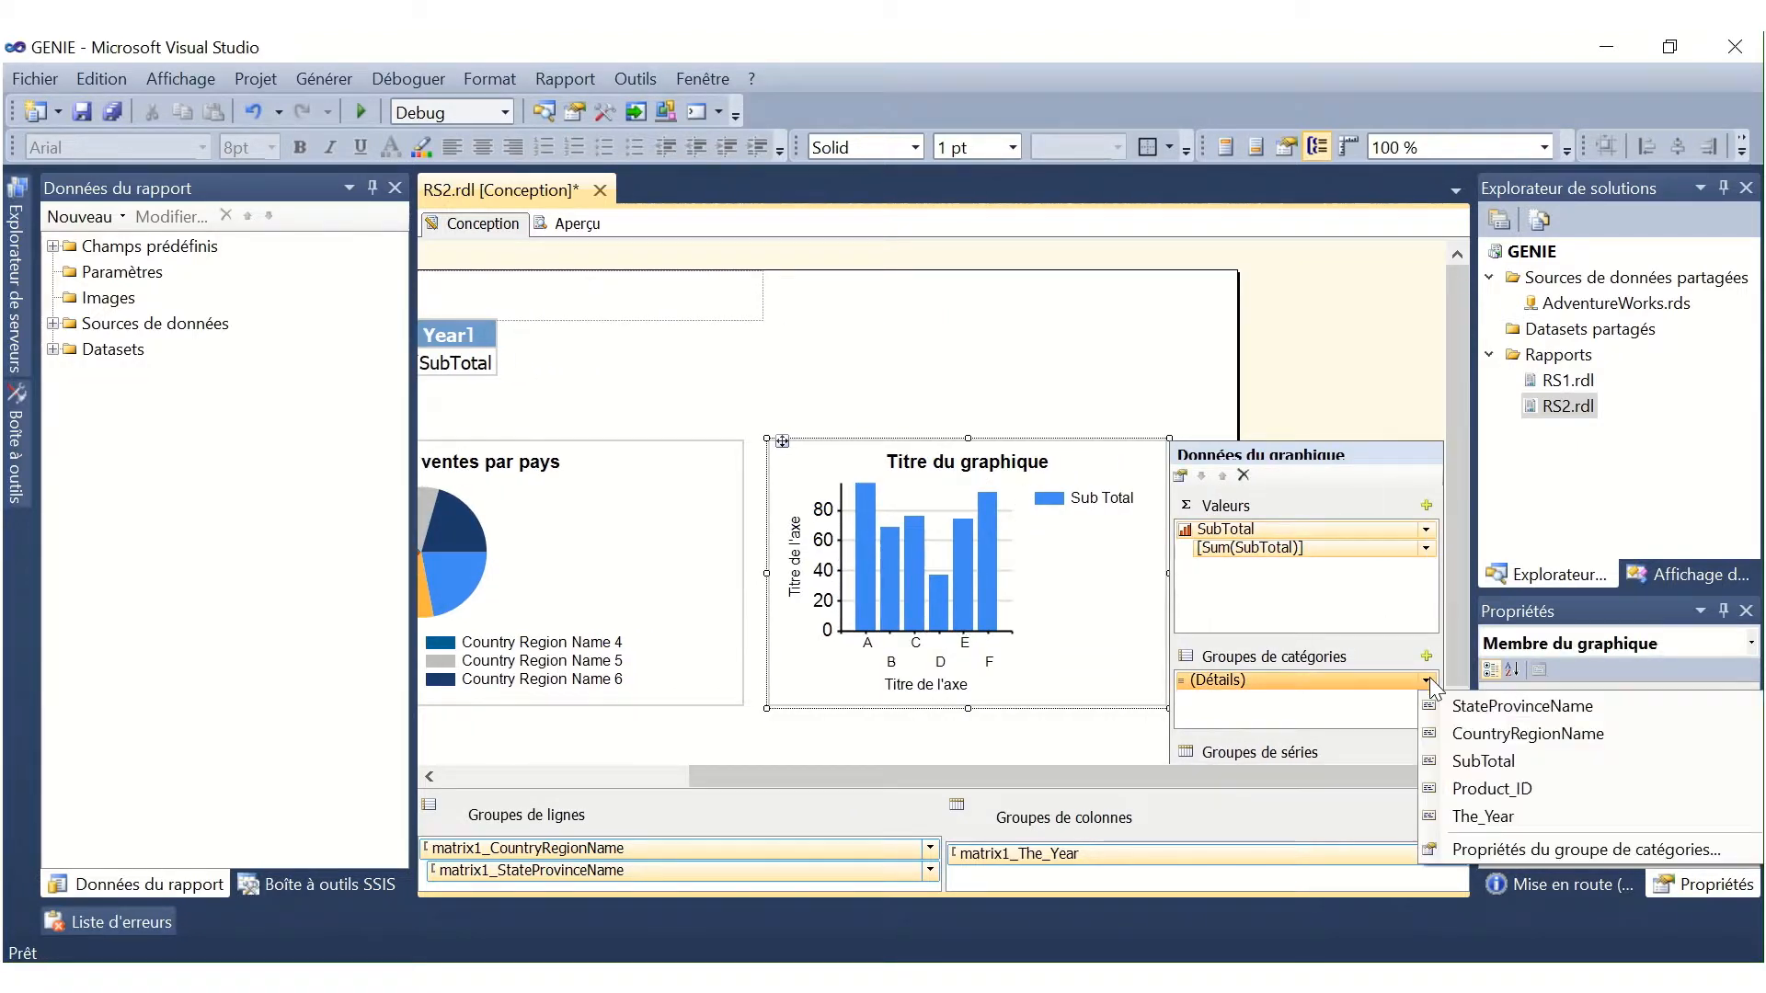
pyautogui.click(1483, 816)
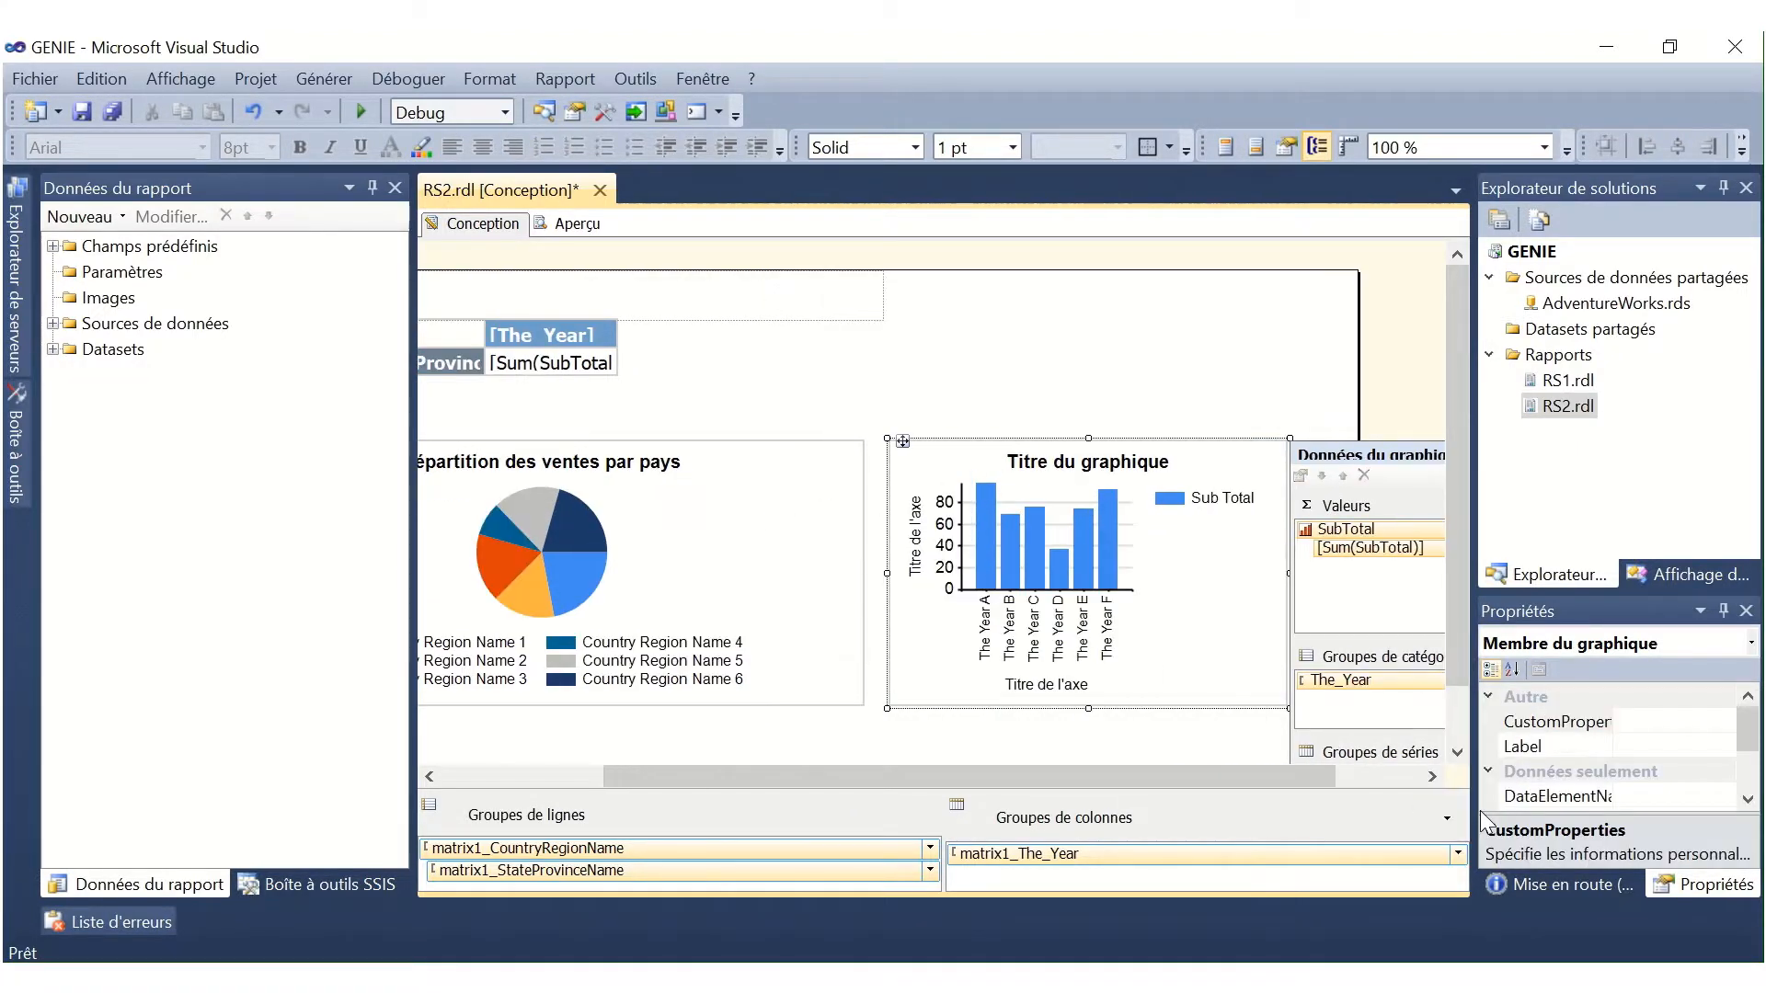
# Step: Move the column chart's legend to the bottom-centre position of the chart
pyautogui.rightClick(1235, 502)
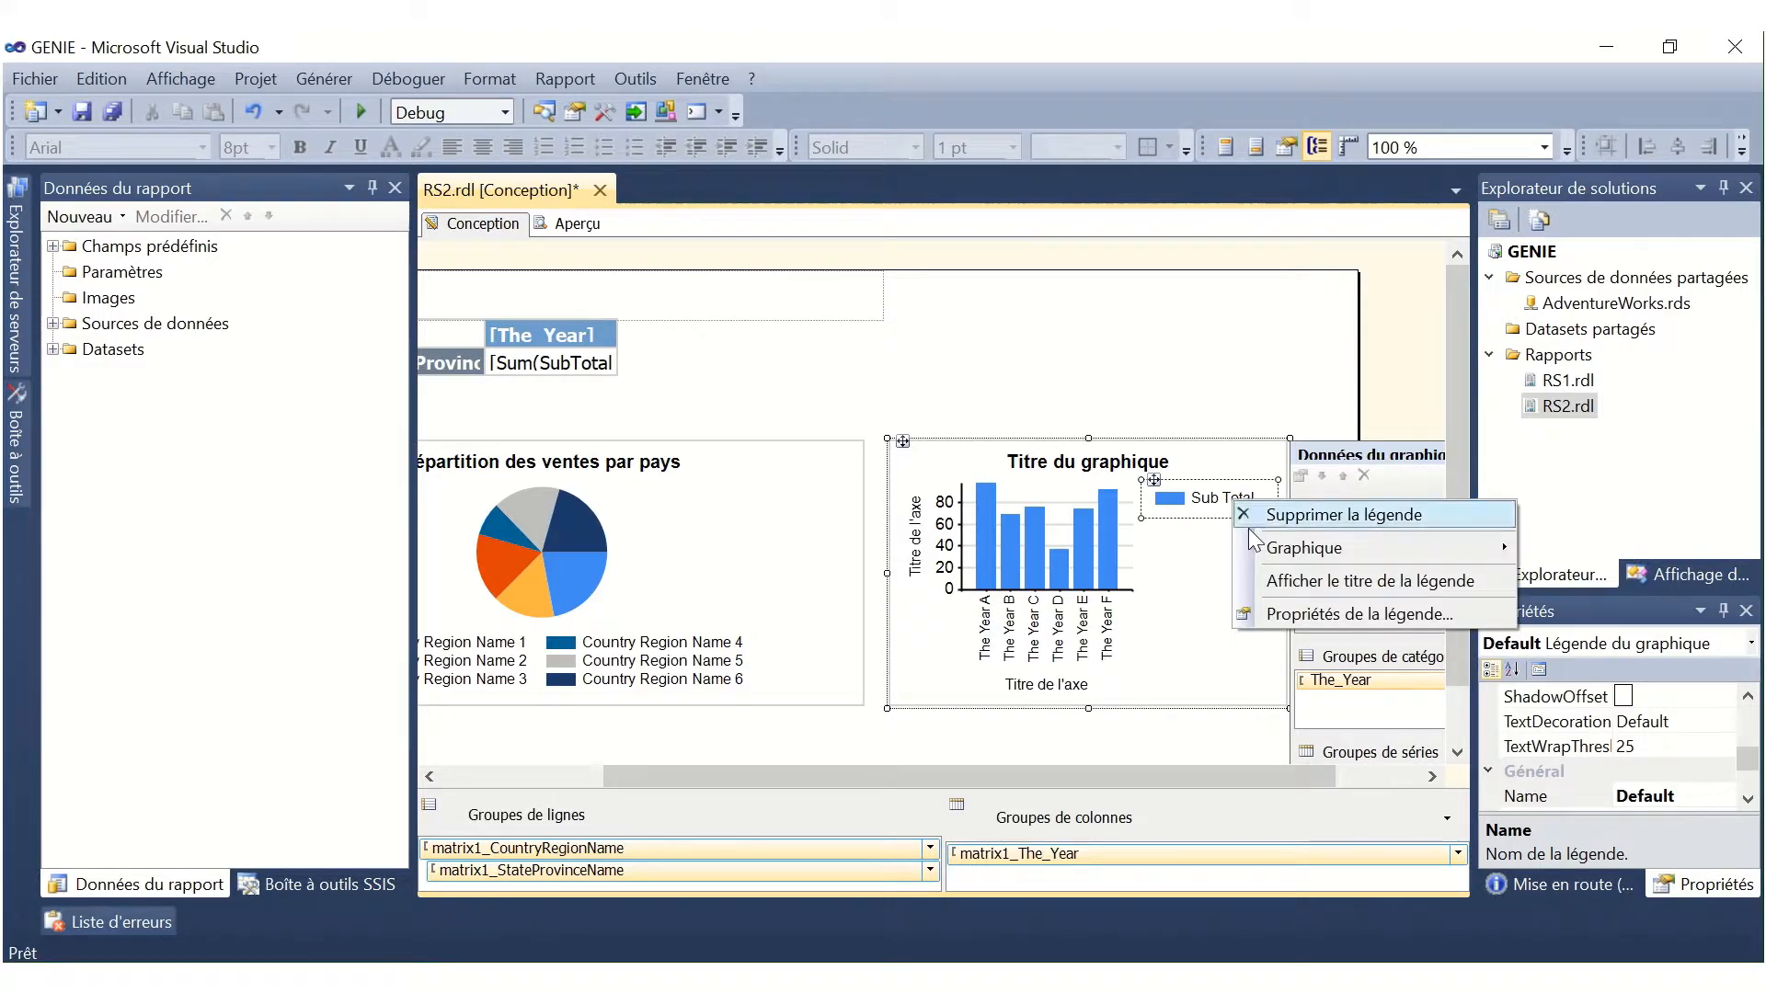
pyautogui.click(1288, 614)
pyautogui.click(783, 591)
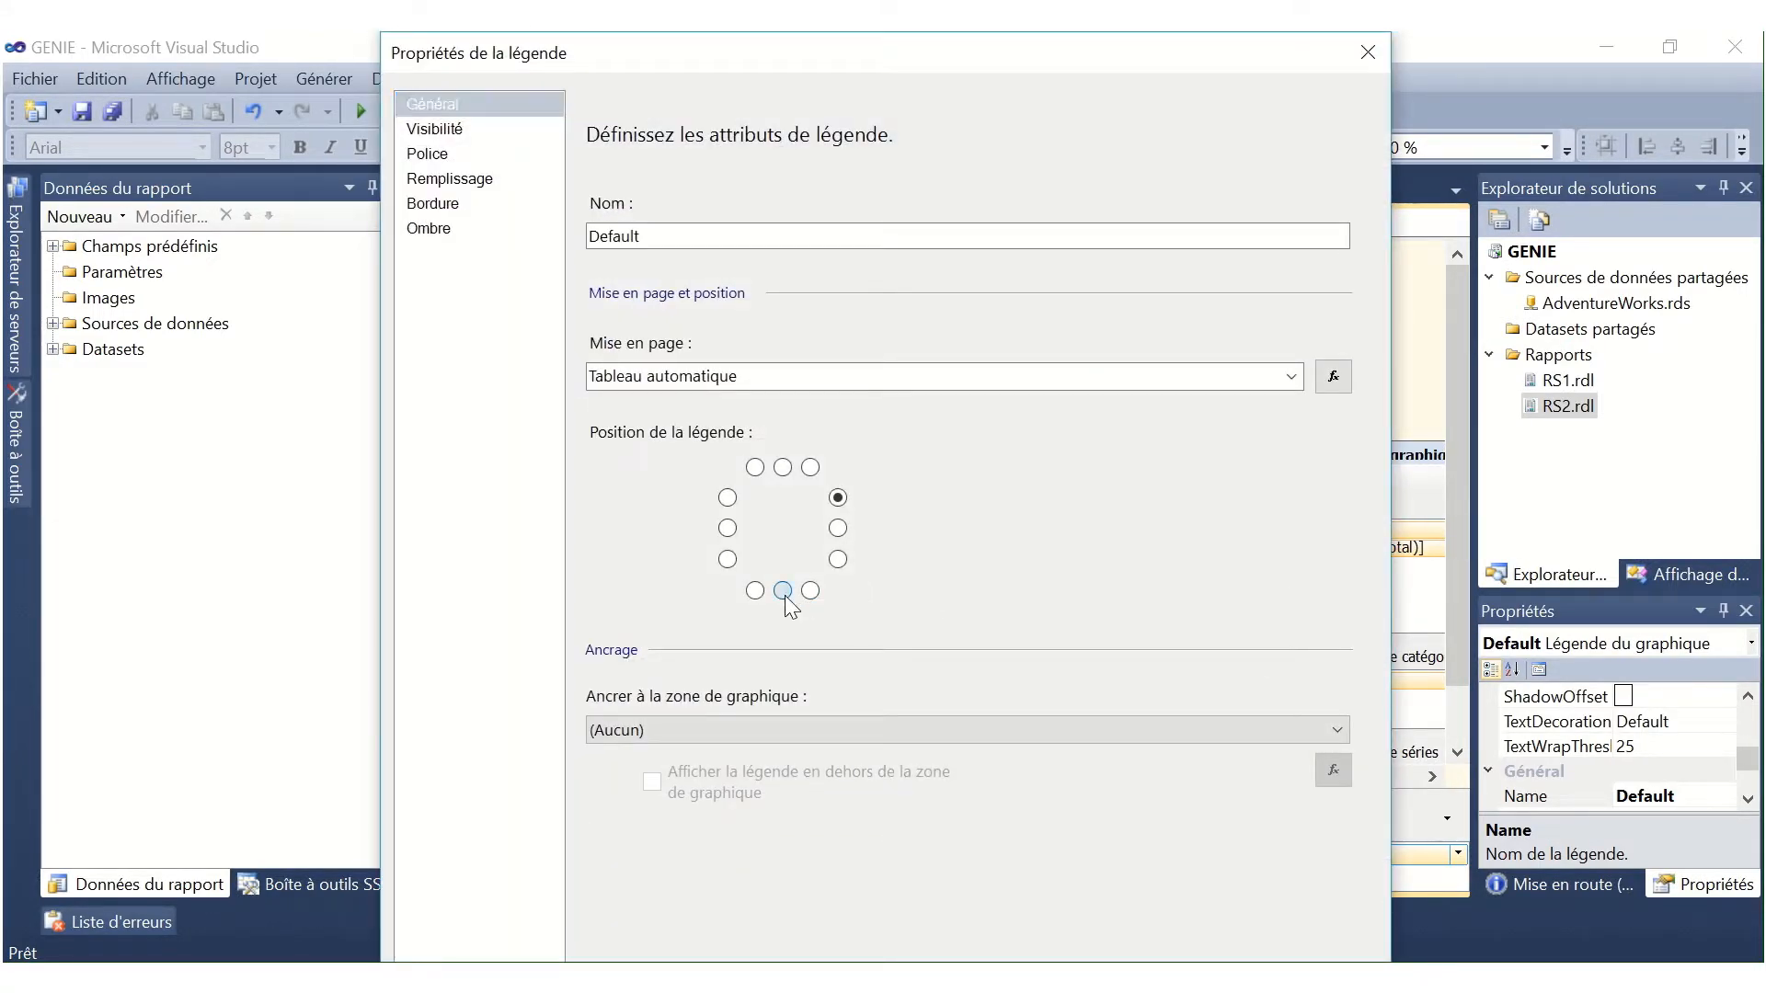
pyautogui.press('Return')
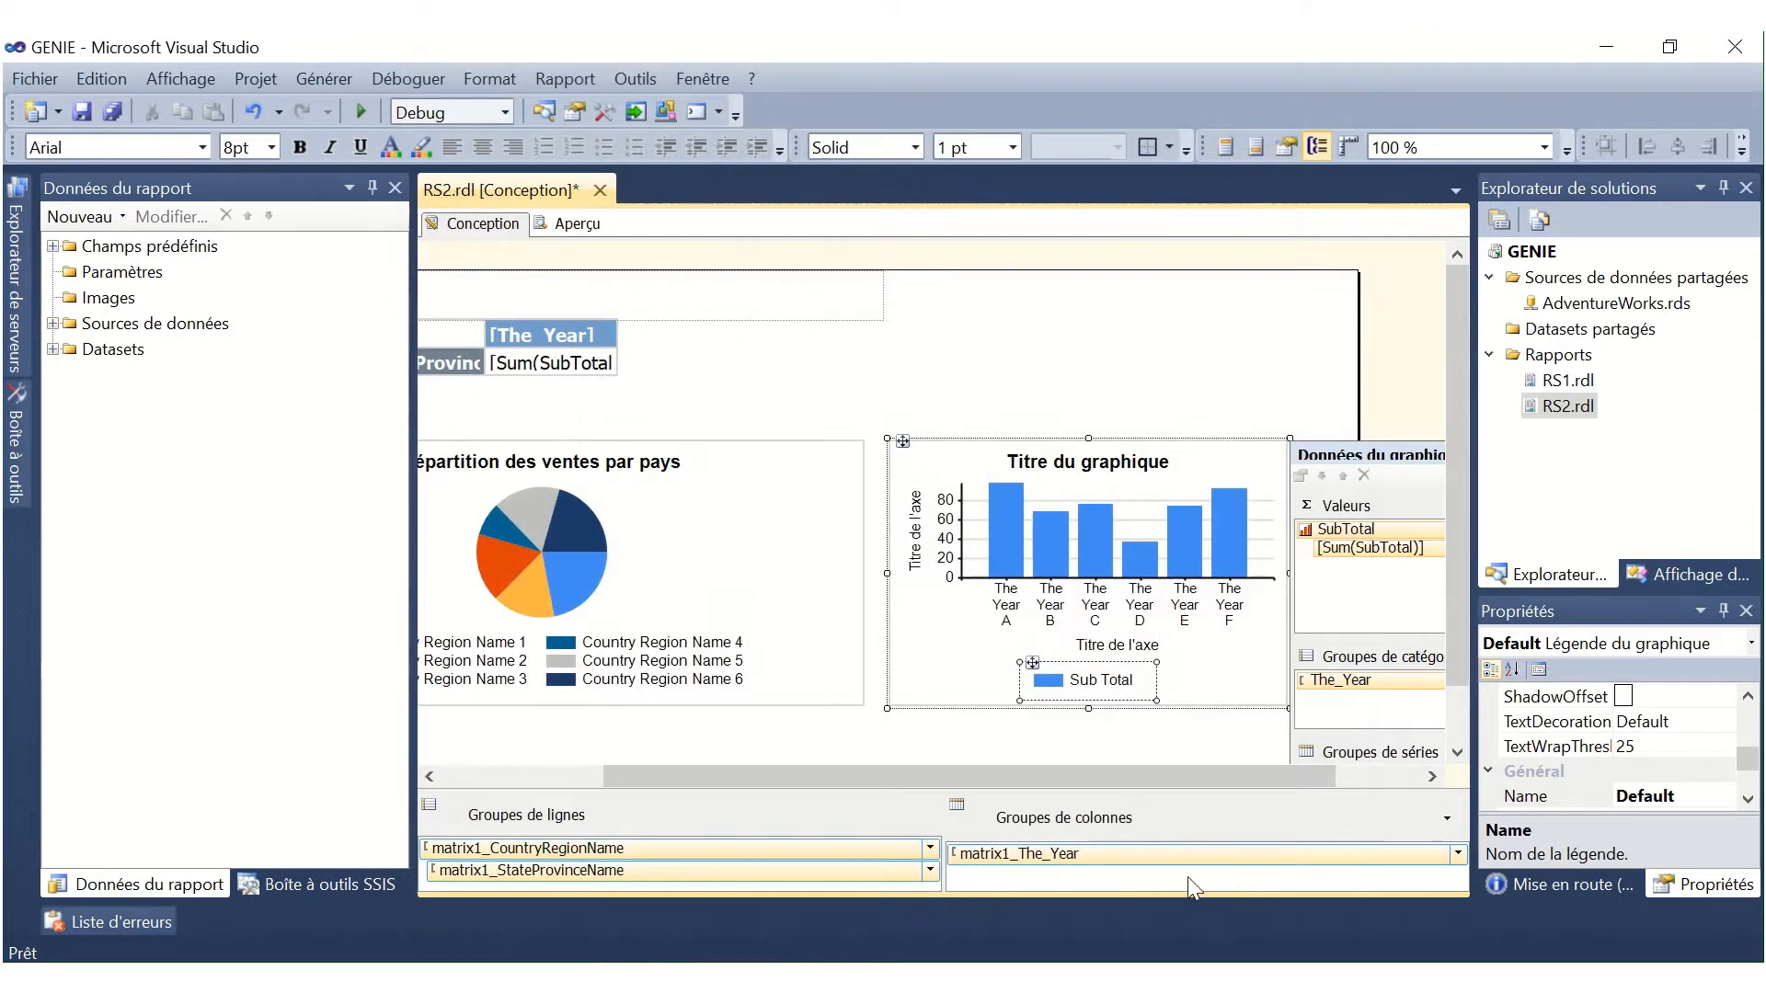
# Step: Replace the column chart's title with "Répartition des ventes par année"
pyautogui.click(1086, 465)
pyautogui.click(1086, 462)
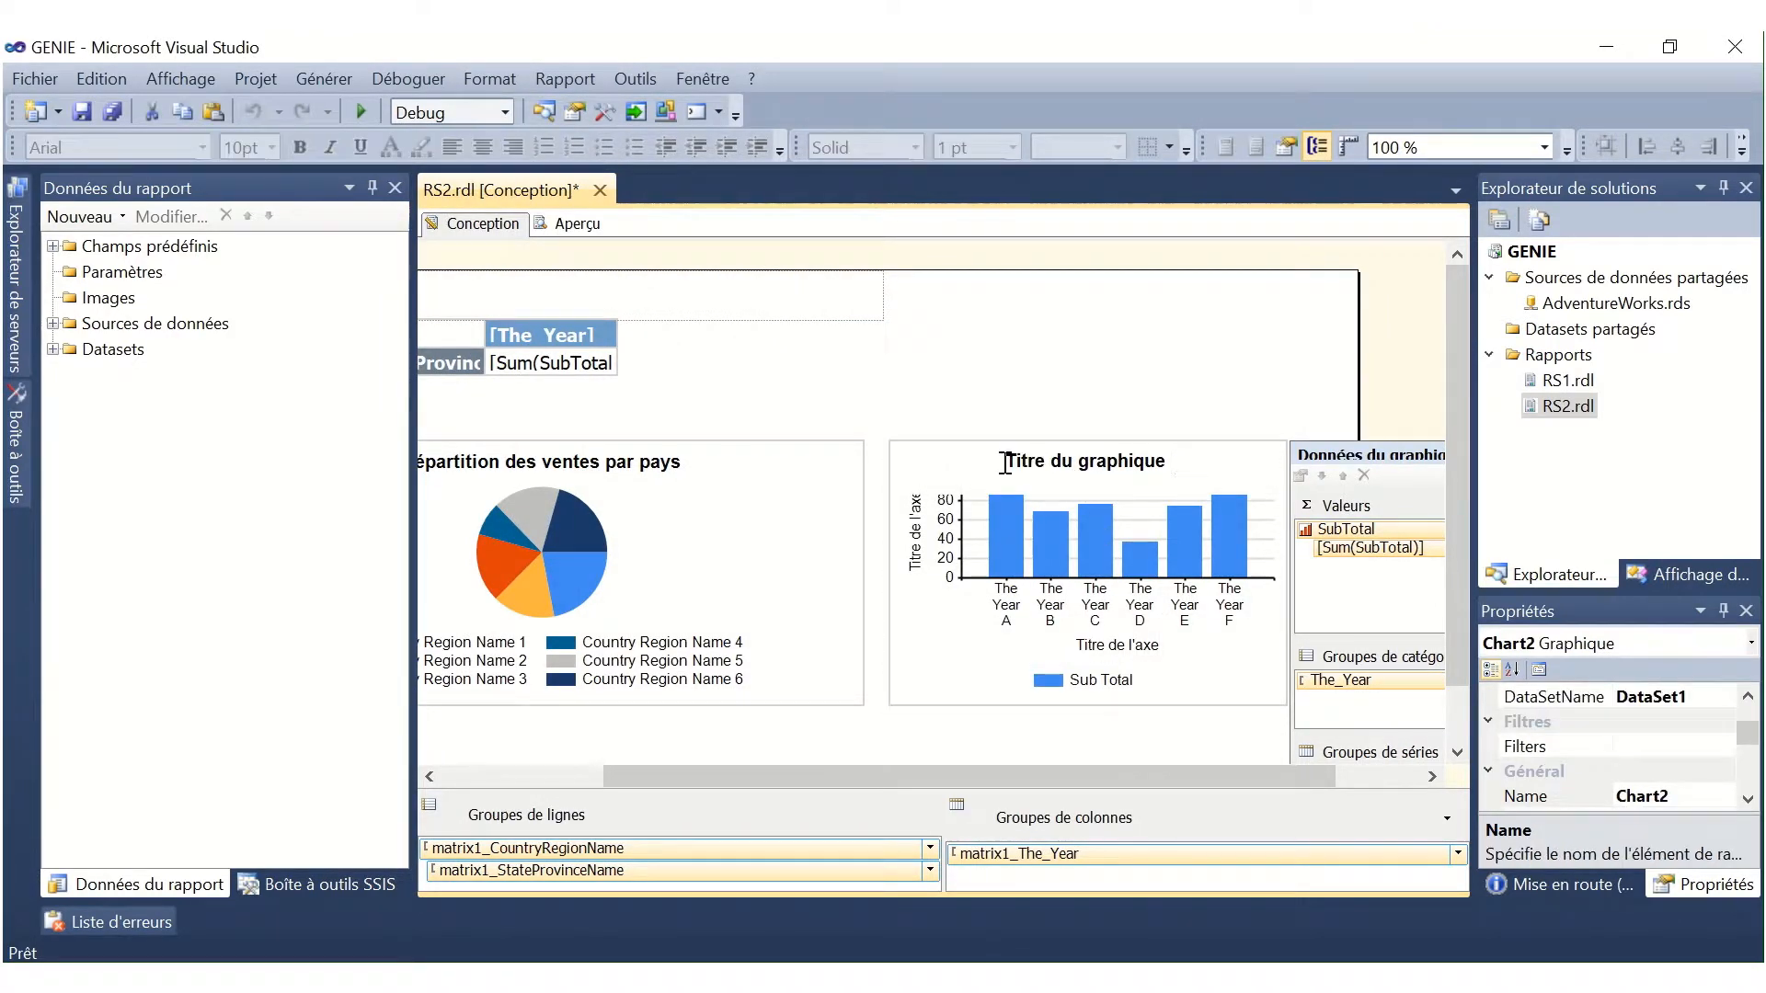
pyautogui.moveTo(1006, 462); pyautogui.dragTo(1165, 462)
pyautogui.click(1173, 462)
pyautogui.press('BackSpace')
pyautogui.press('BackSpace')
pyautogui.press('BackSpace')
pyautogui.press('BackSpace')
pyautogui.press('BackSpace')
pyautogui.press('BackSpace')
pyautogui.press('BackSpace')
pyautogui.press('BackSpace')
pyautogui.press('BackSpace')
pyautogui.press('BackSpace')
pyautogui.press('BackSpace')
pyautogui.press('BackSpace')
pyautogui.press('BackSpace')
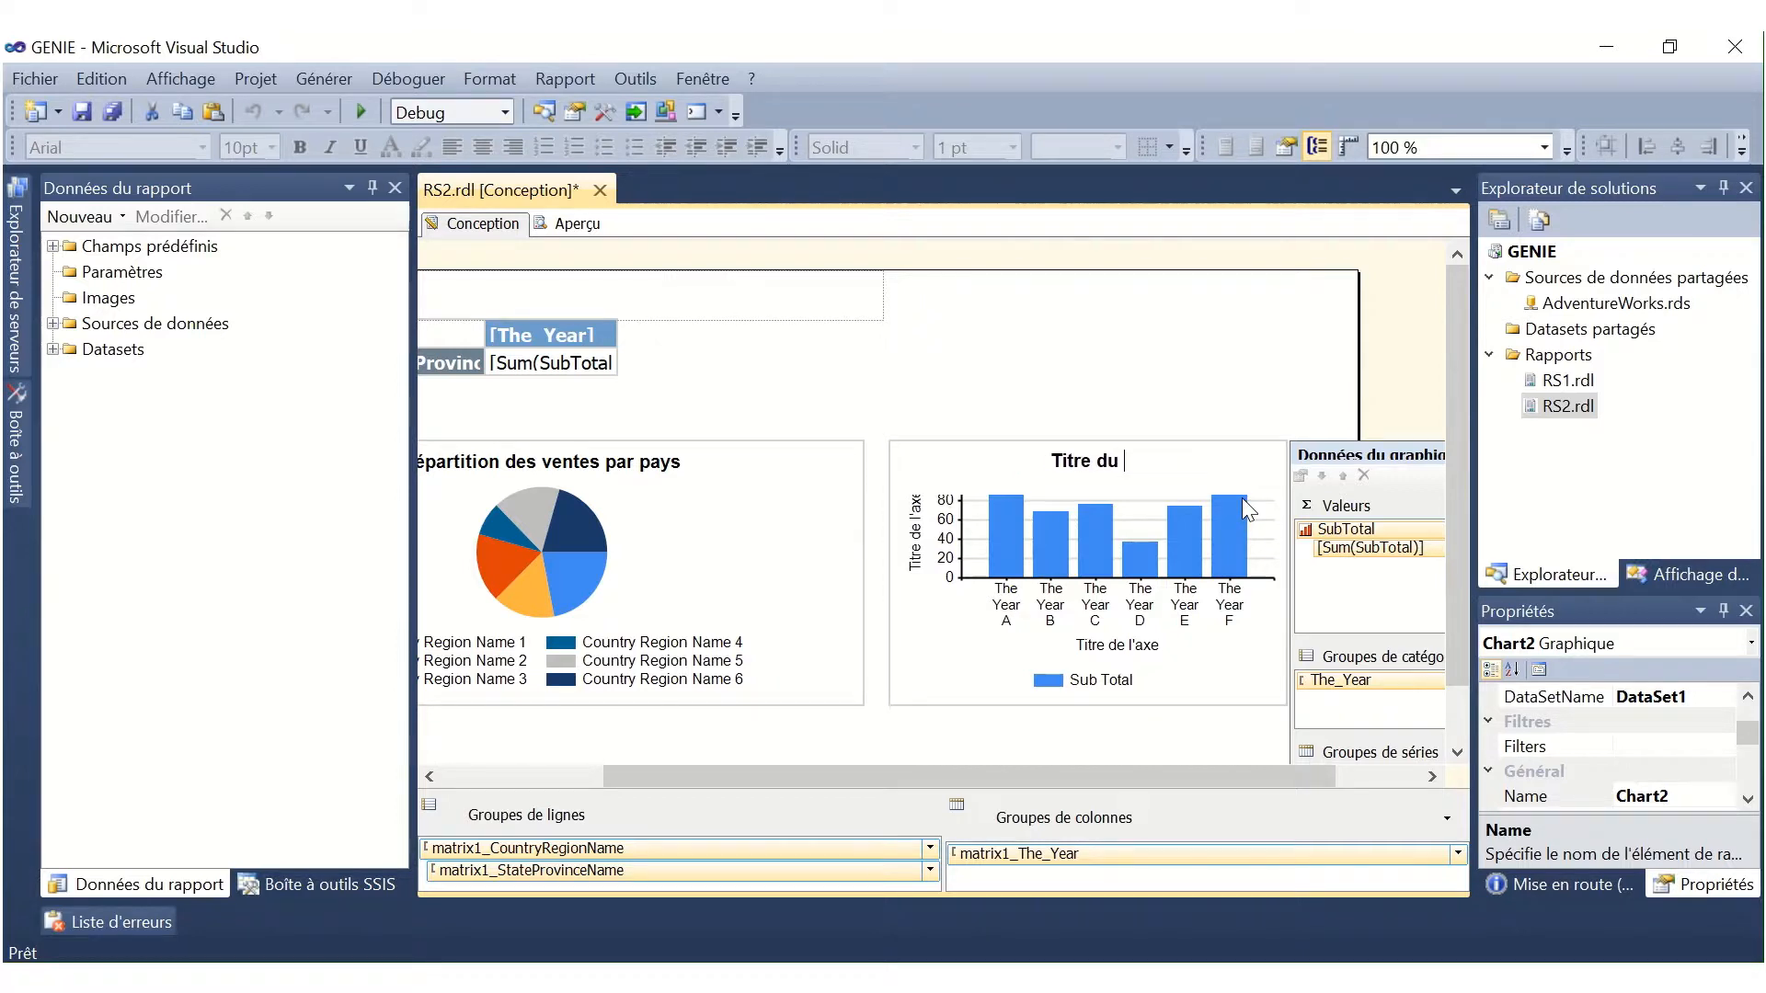
pyautogui.press('BackSpace')
pyautogui.press('BackSpace')
pyautogui.press('BackSpace')
pyautogui.press('BackSpace')
pyautogui.press('BackSpace')
pyautogui.write('Répartition des vente')
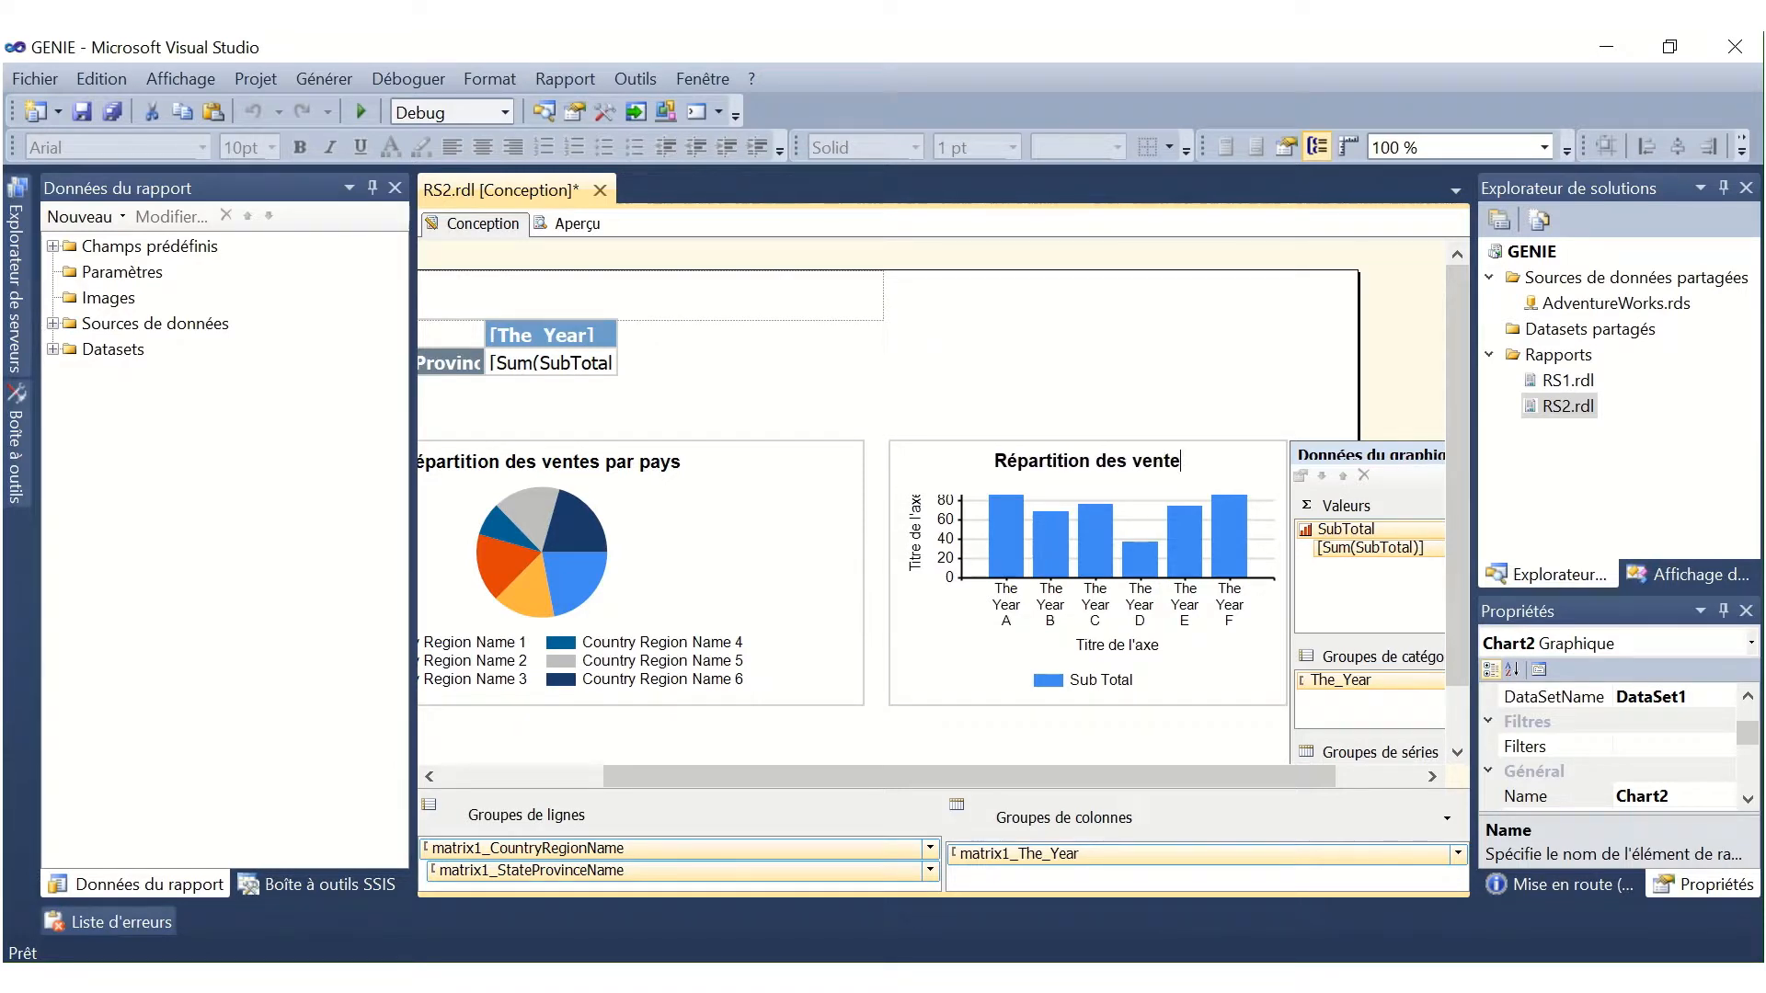
pyautogui.press('BackSpace')
pyautogui.write('s par année')
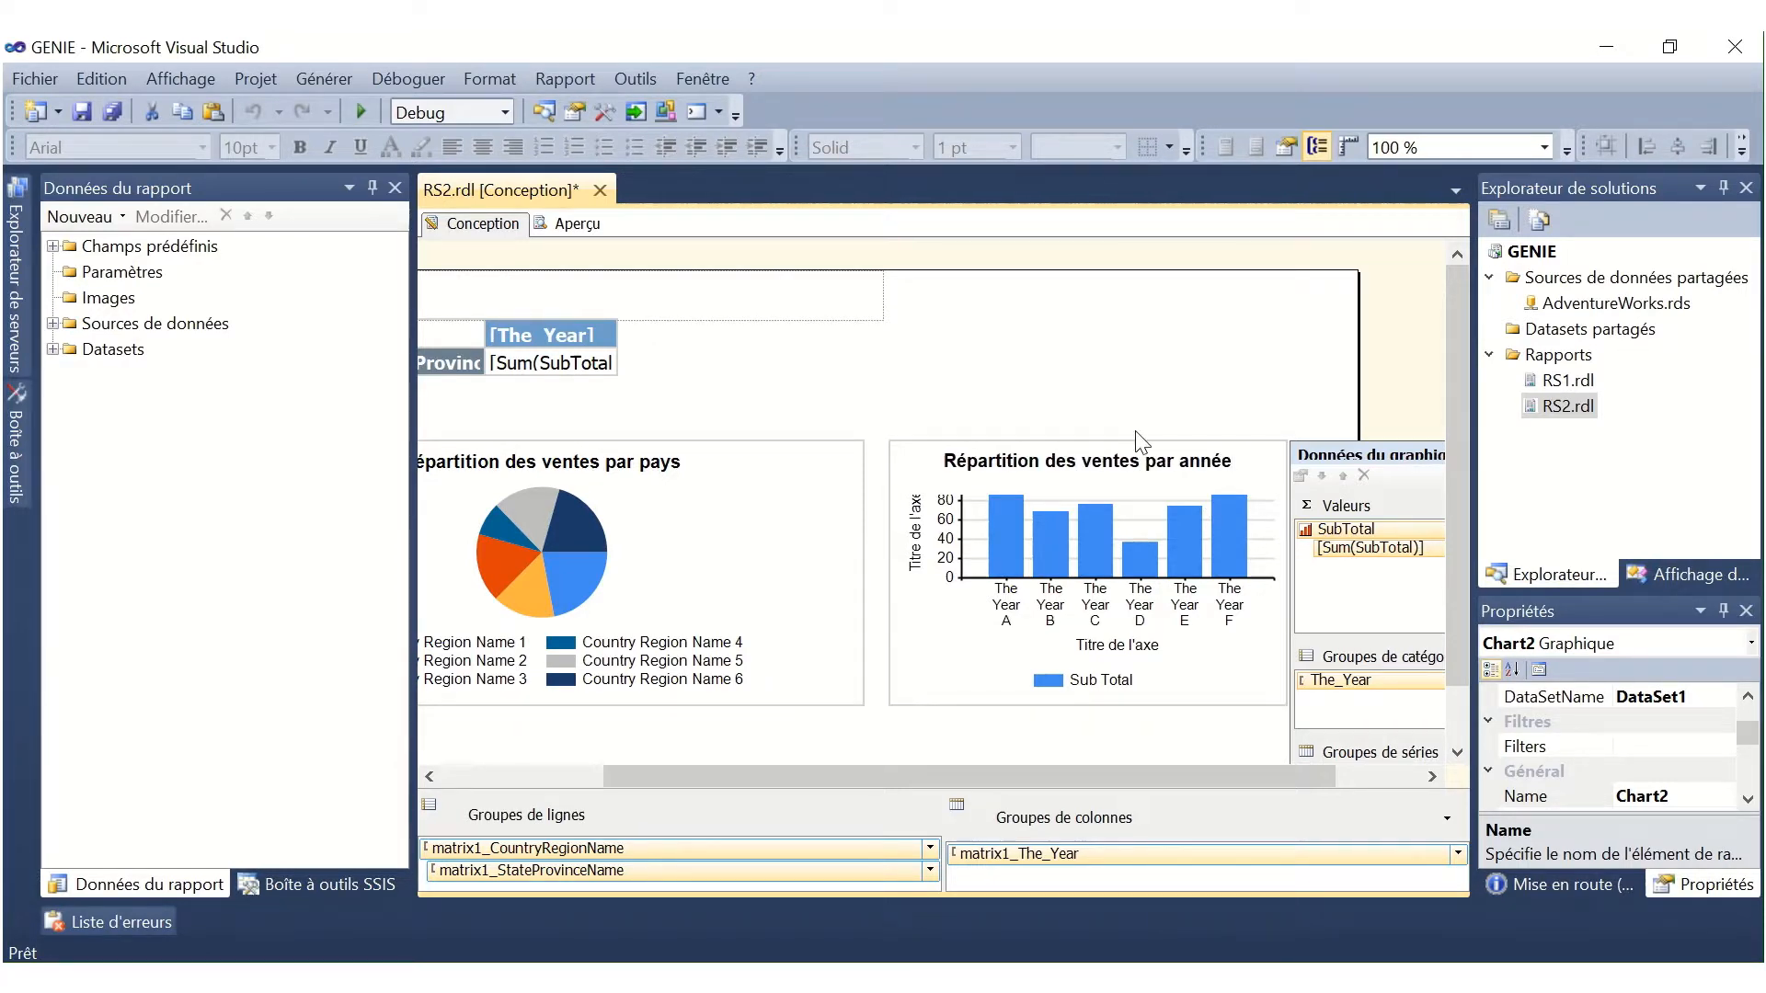
pyautogui.click(1224, 412)
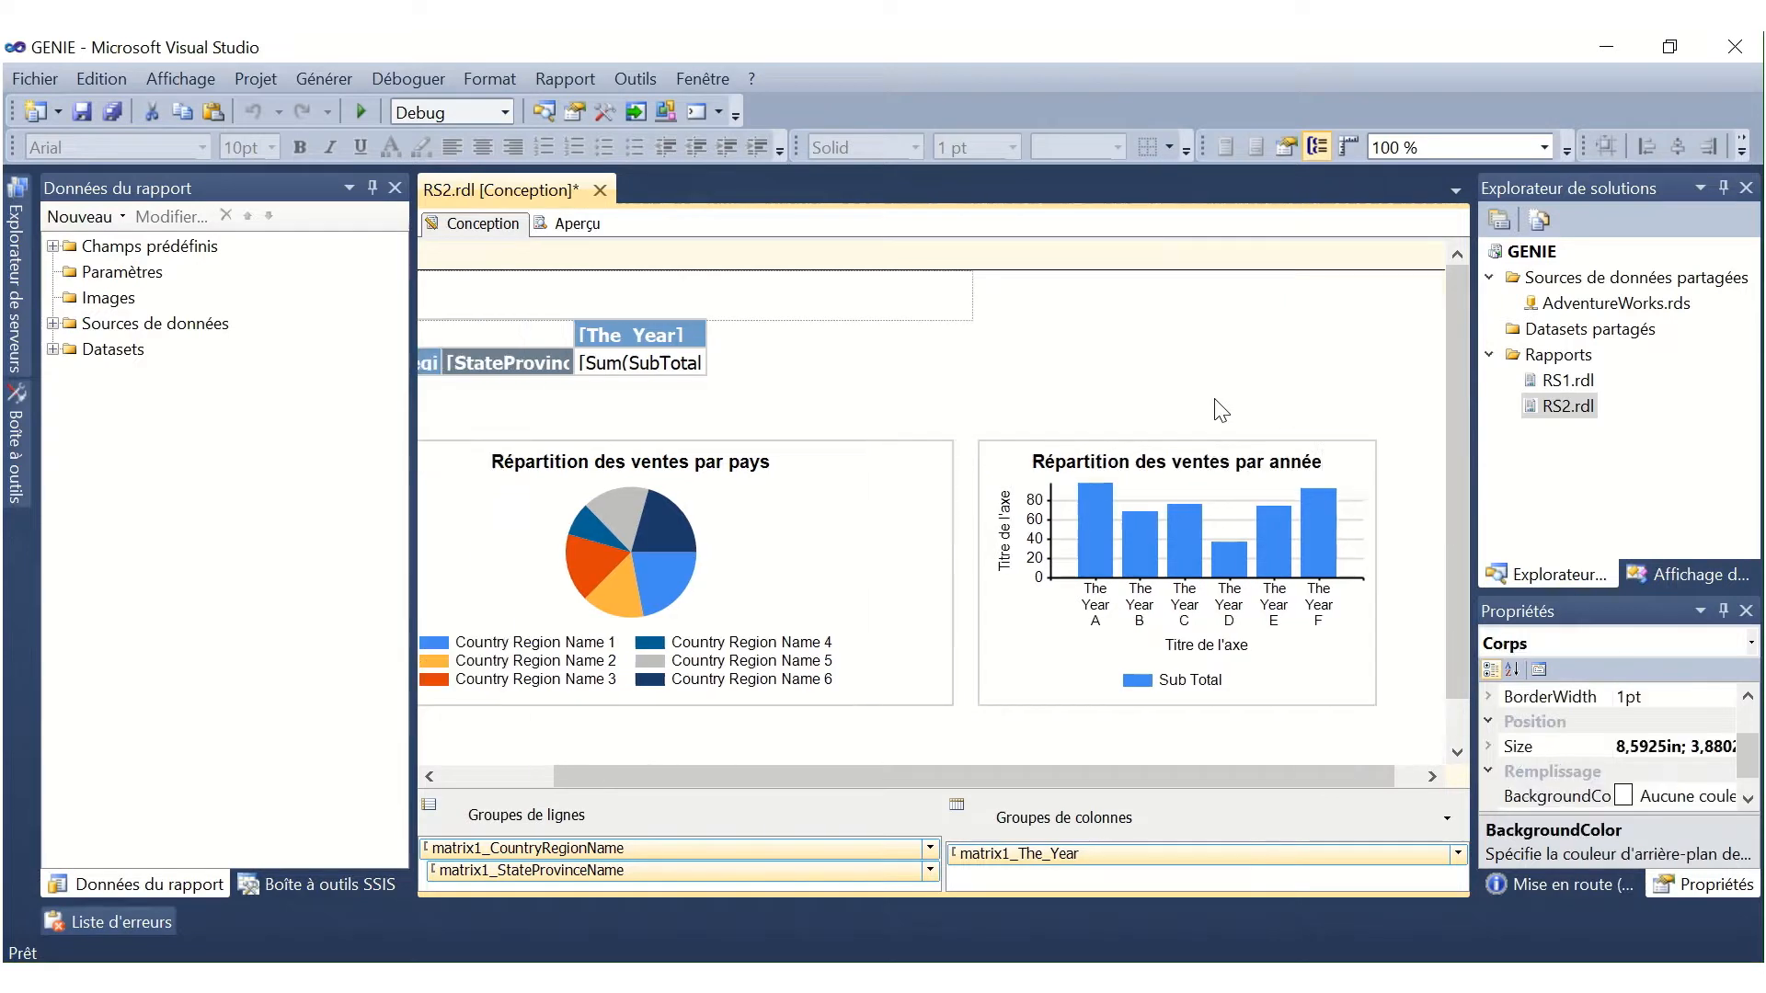
# Step: Add a new report parameter to RS2 and name it Product_ID
pyautogui.moveTo(1061, 776); pyautogui.dragTo(798, 763)
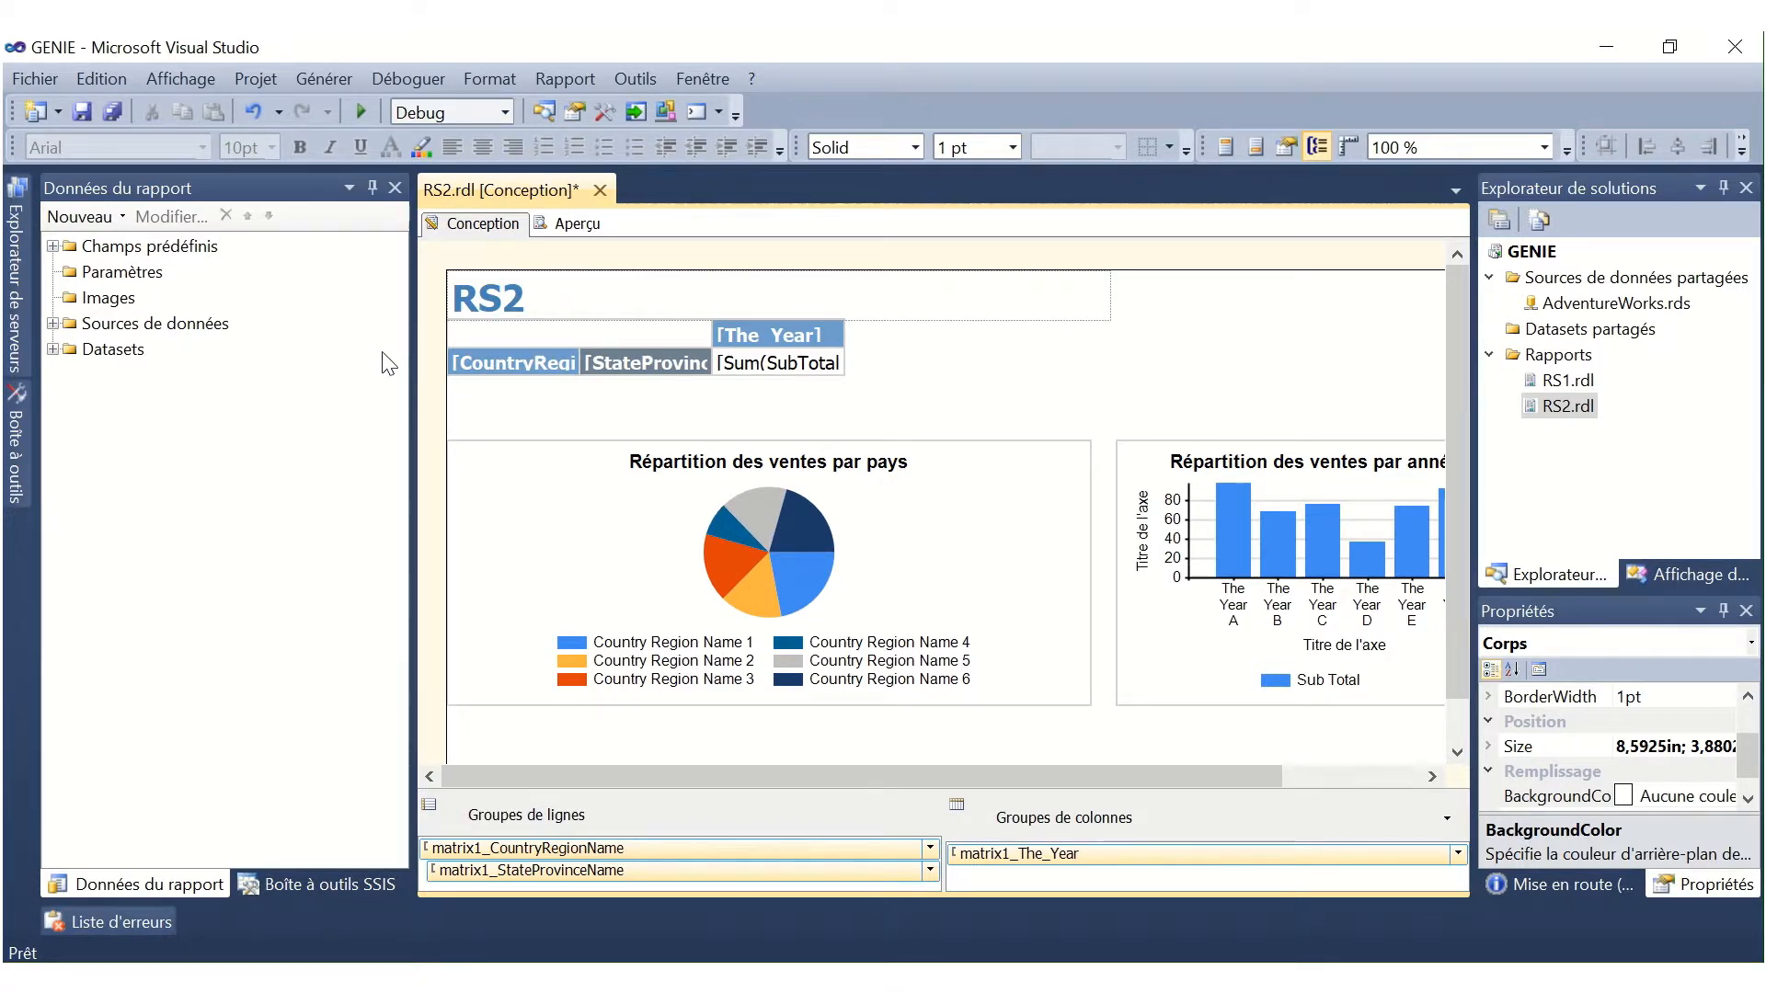
pyautogui.rightClick(152, 276)
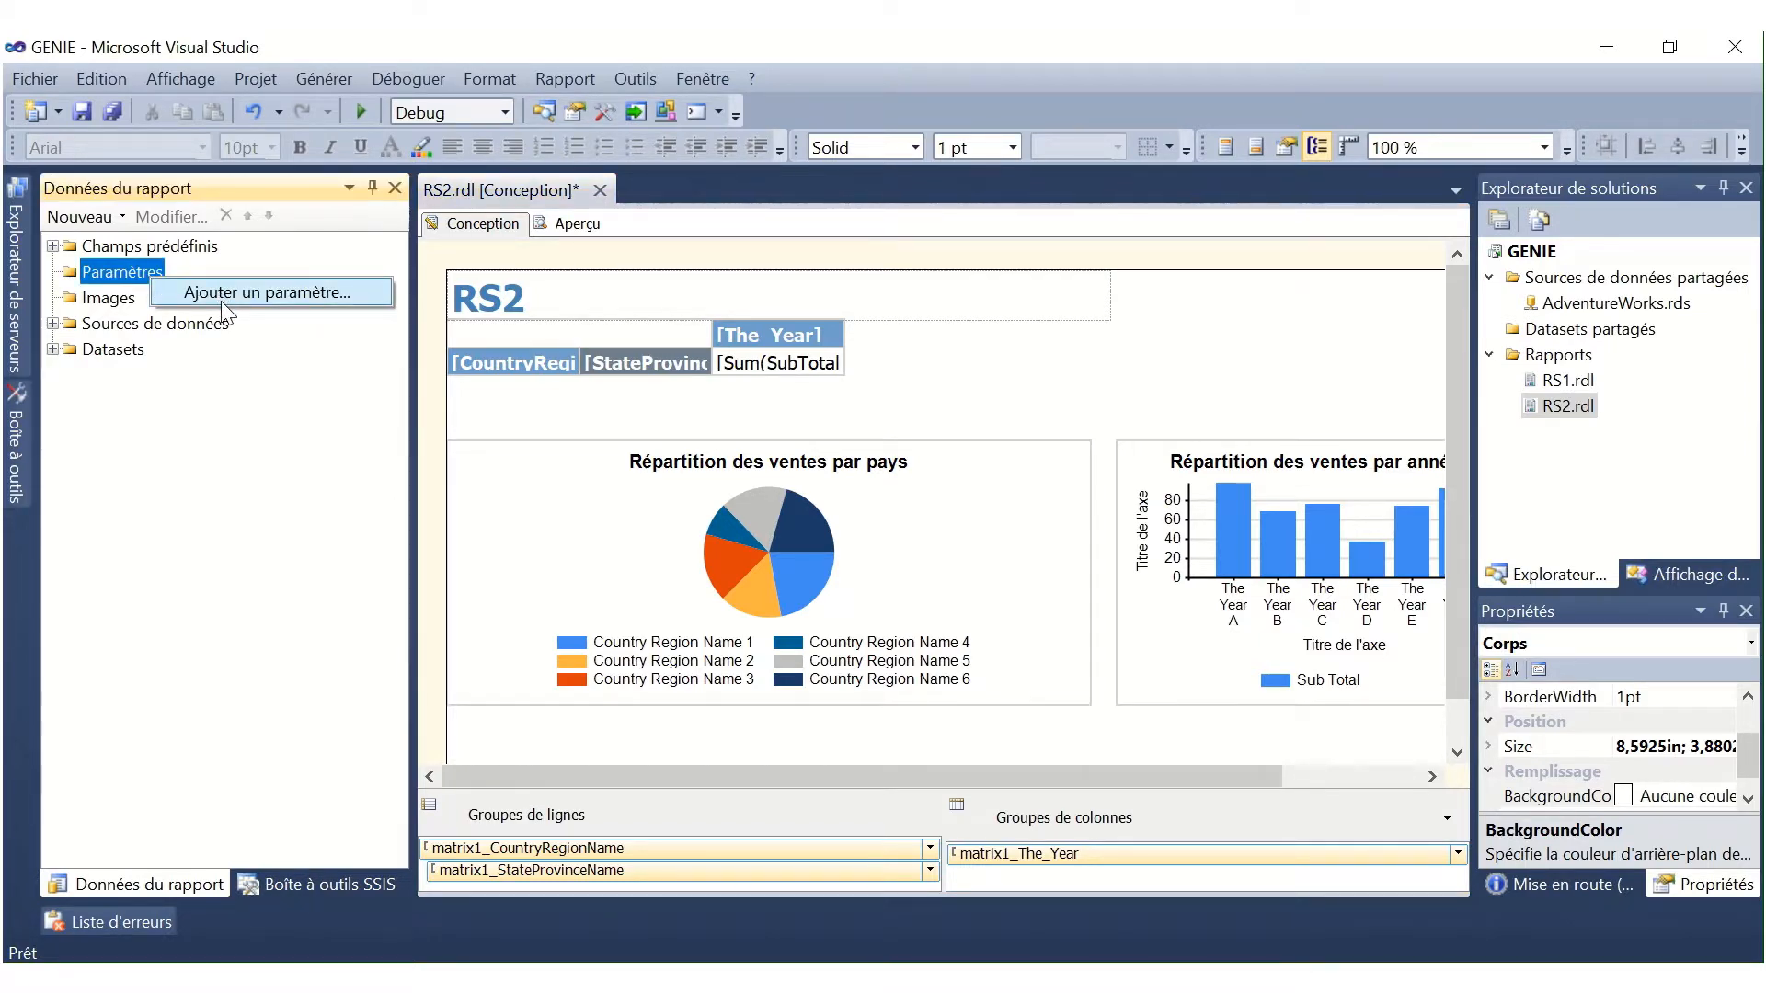
pyautogui.click(257, 292)
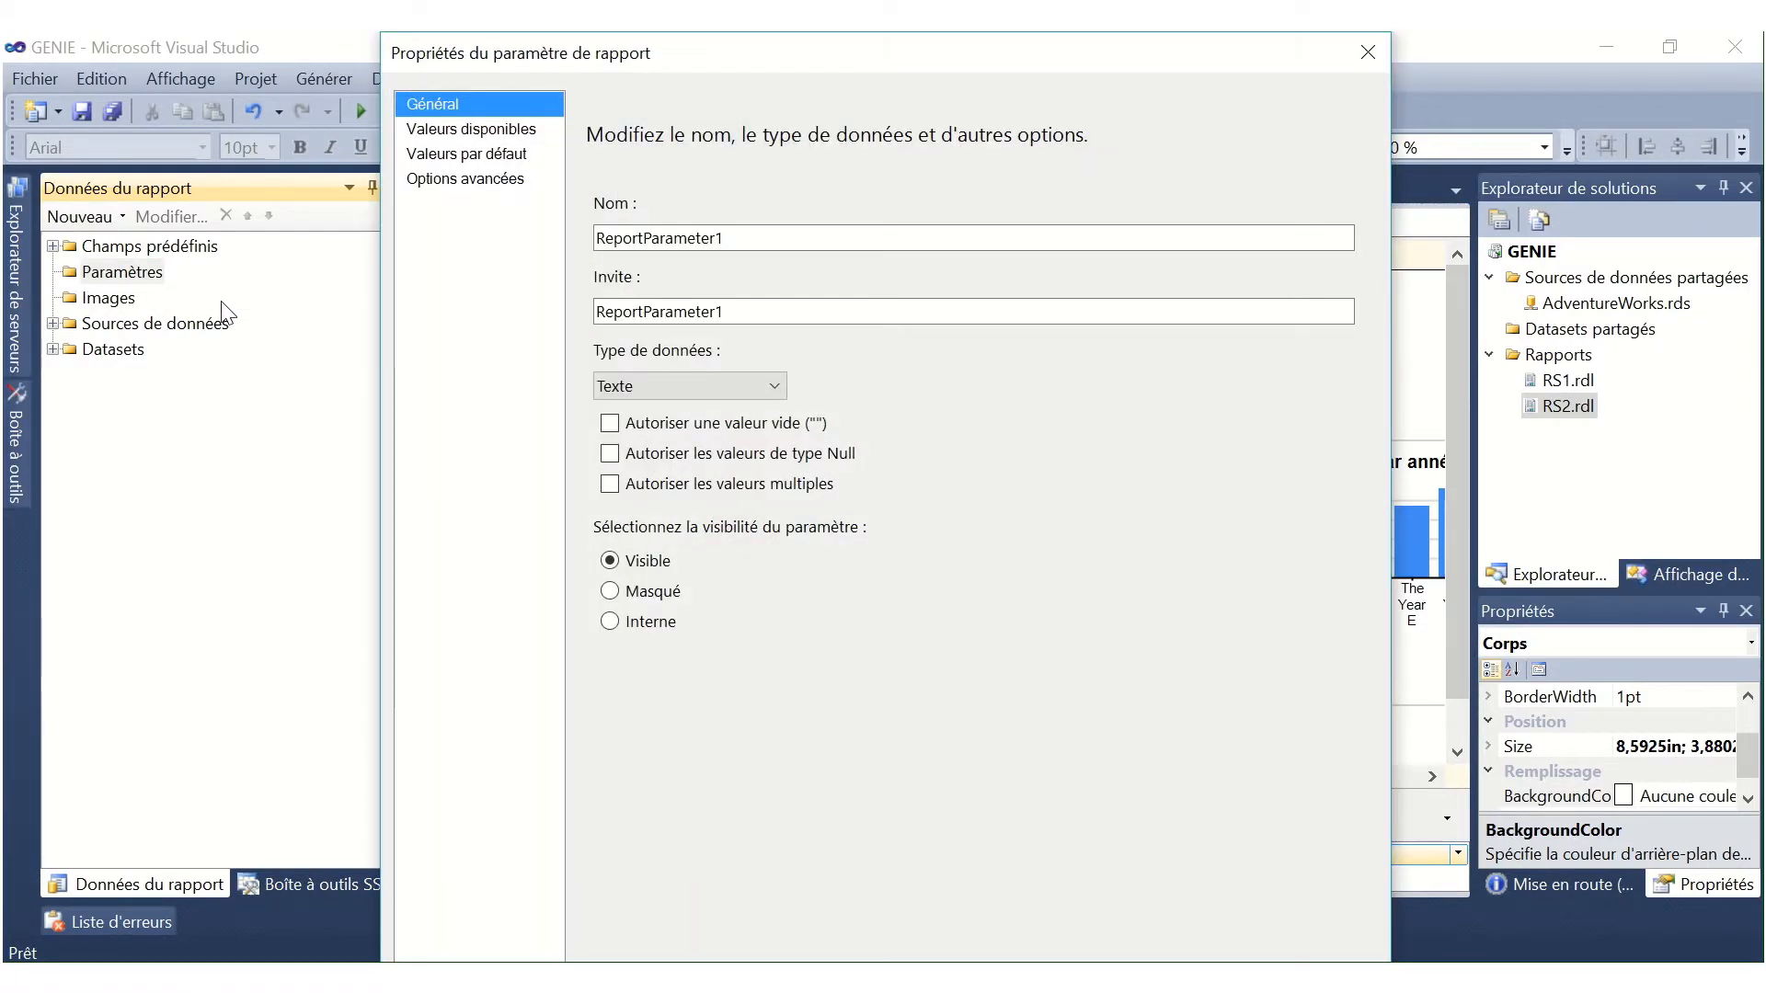
pyautogui.click(465, 178)
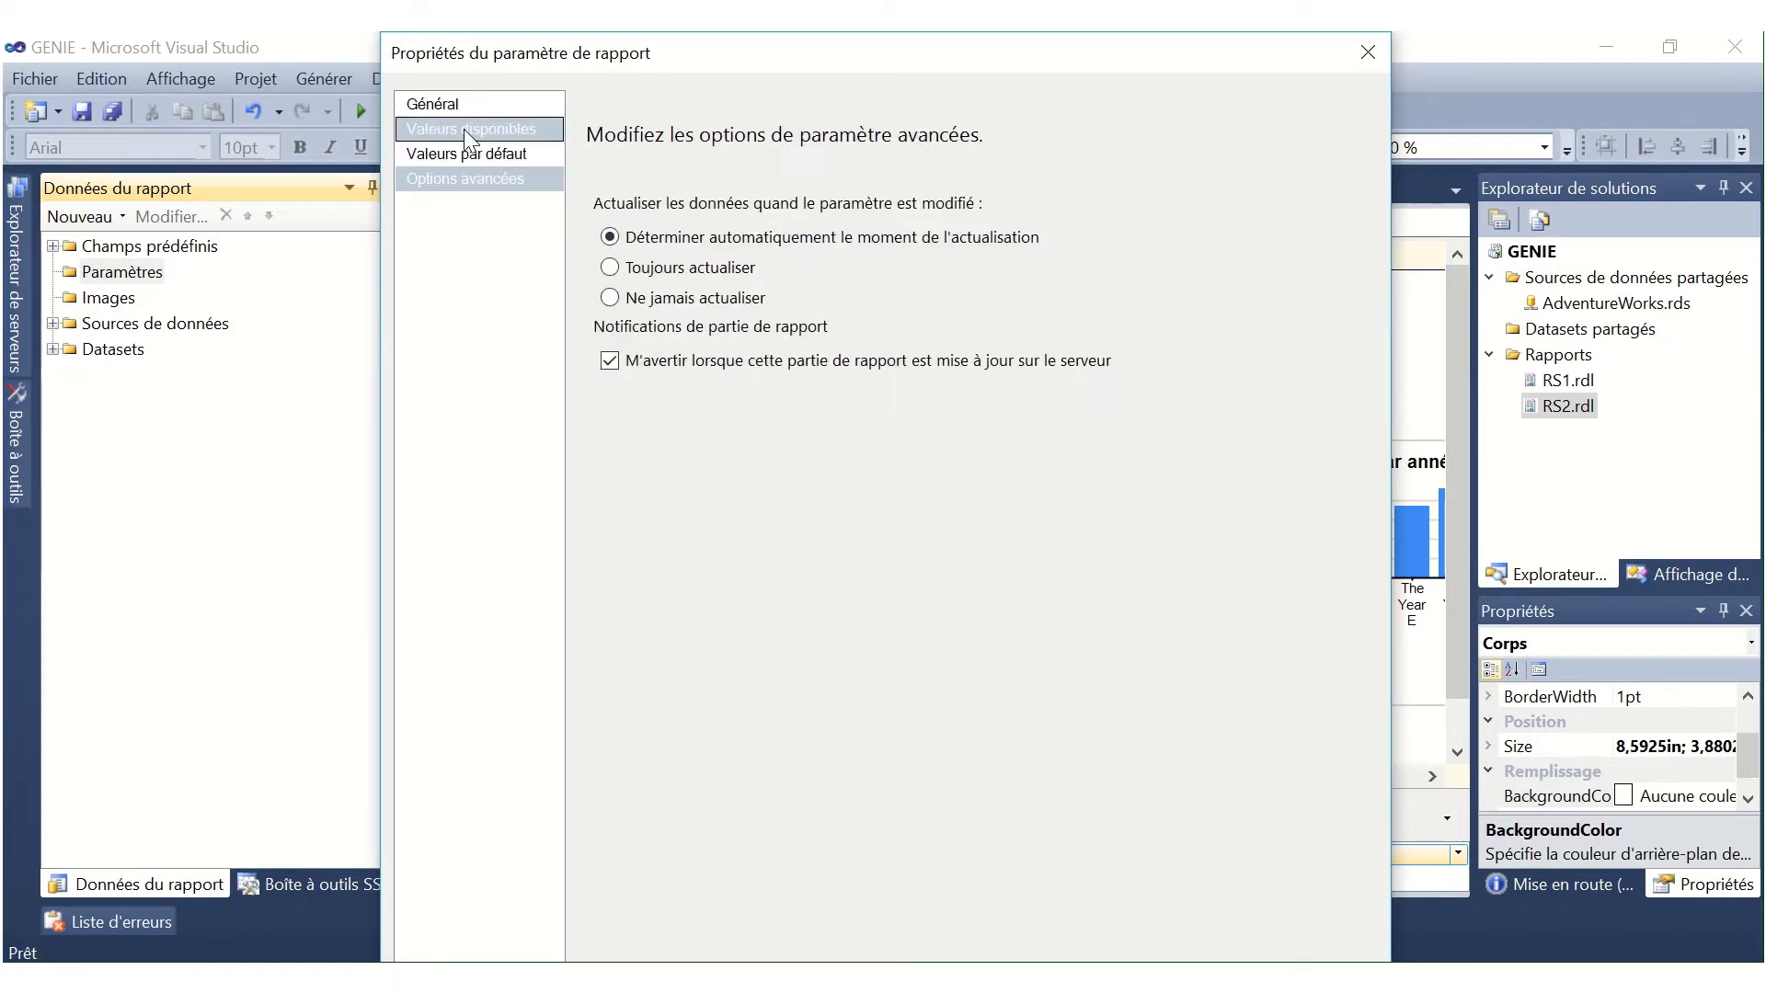
pyautogui.click(432, 103)
pyautogui.doubleClick(765, 241)
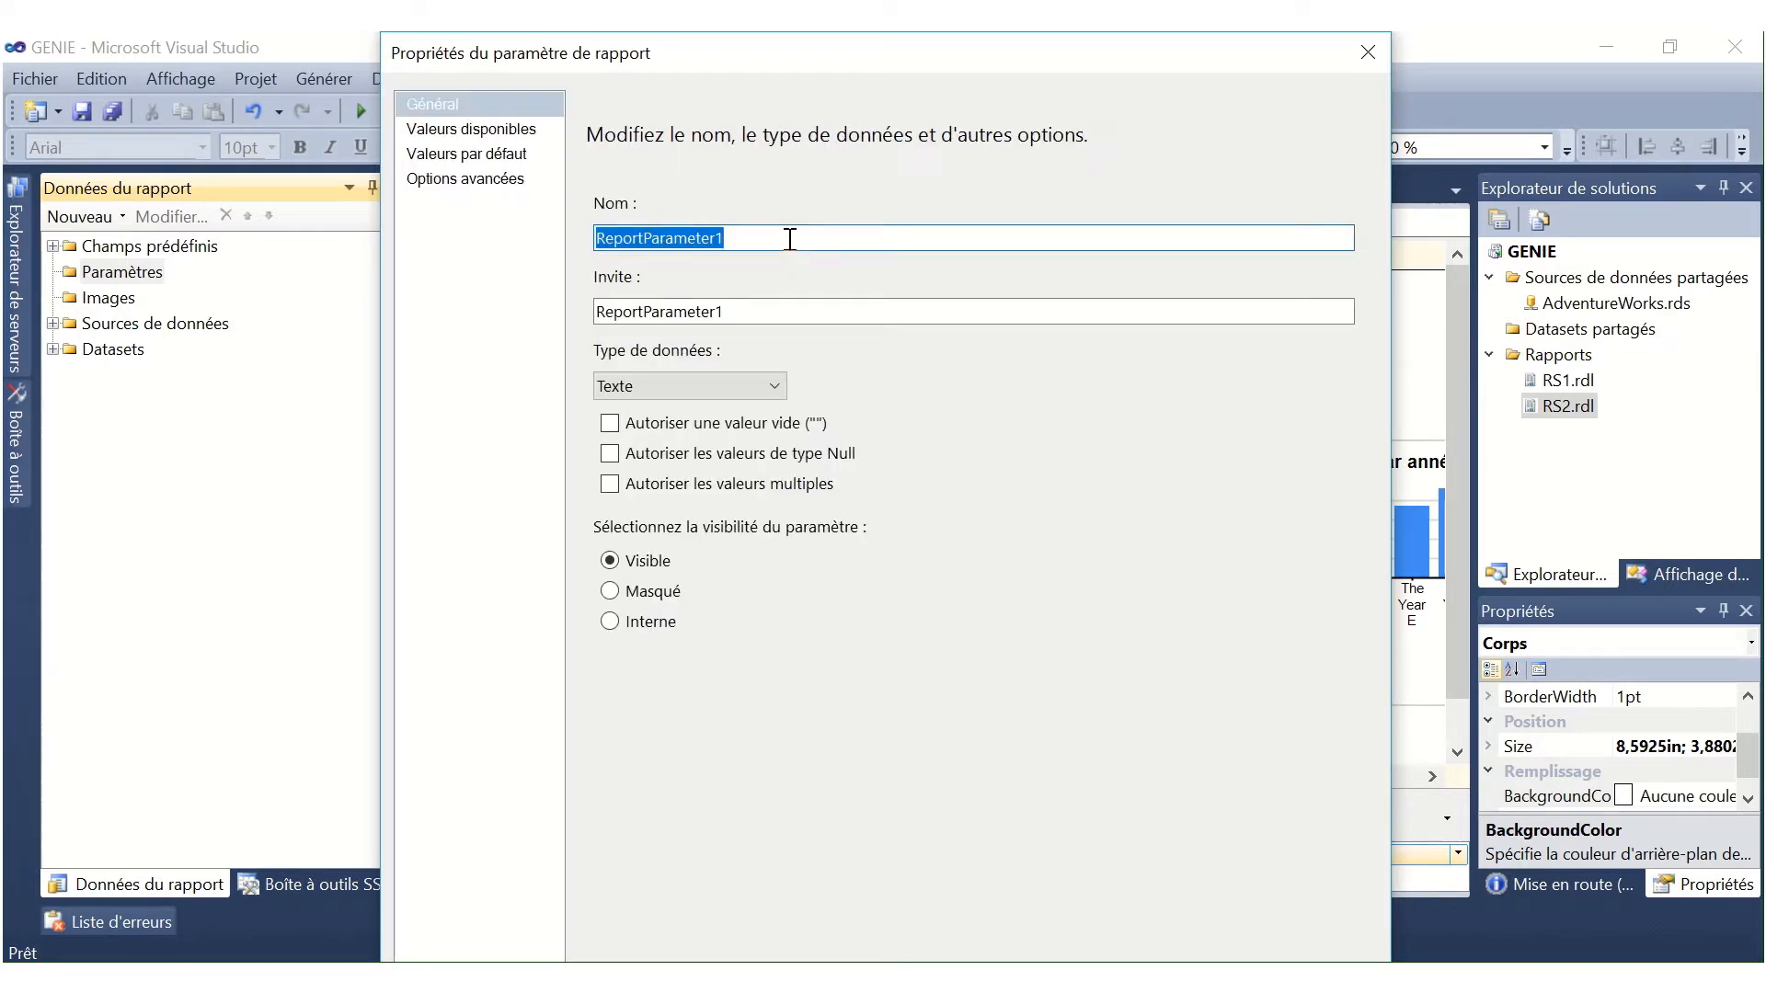
pyautogui.write('Product_ID')
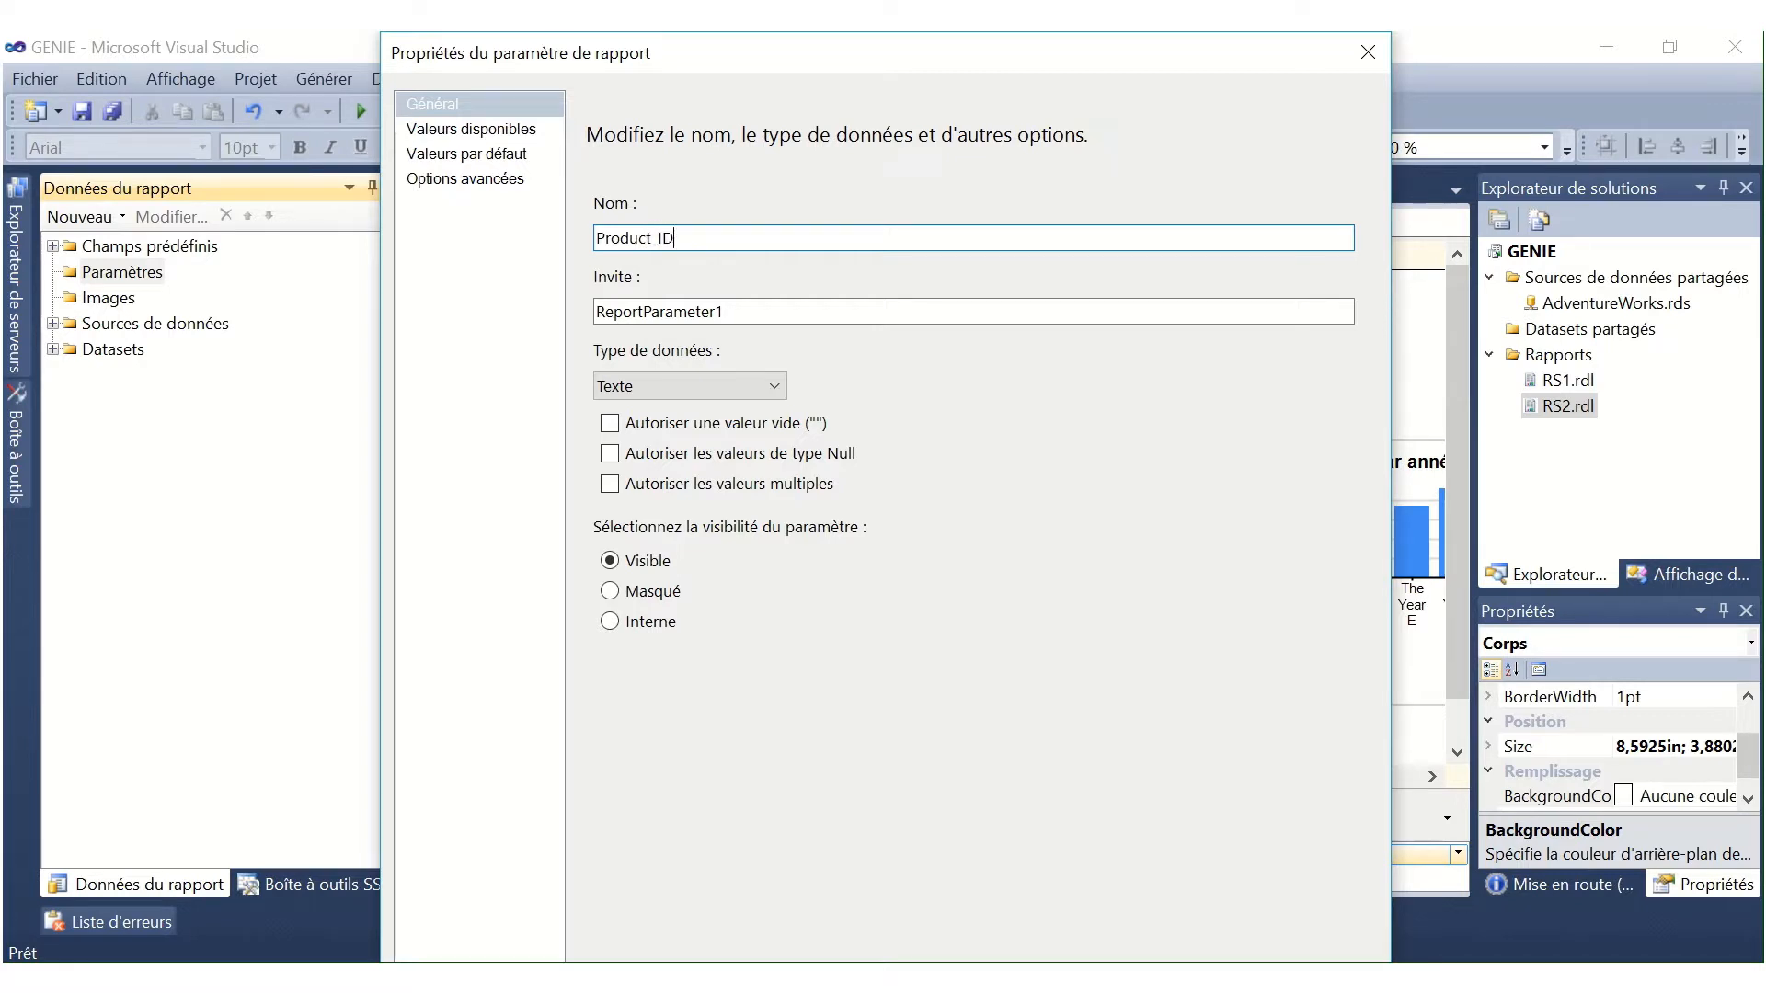
# Step: Set the parameter's prompt to "Code produit à sélectionner" and its data type to Entier, and accept the parameter
pyautogui.click(797, 316)
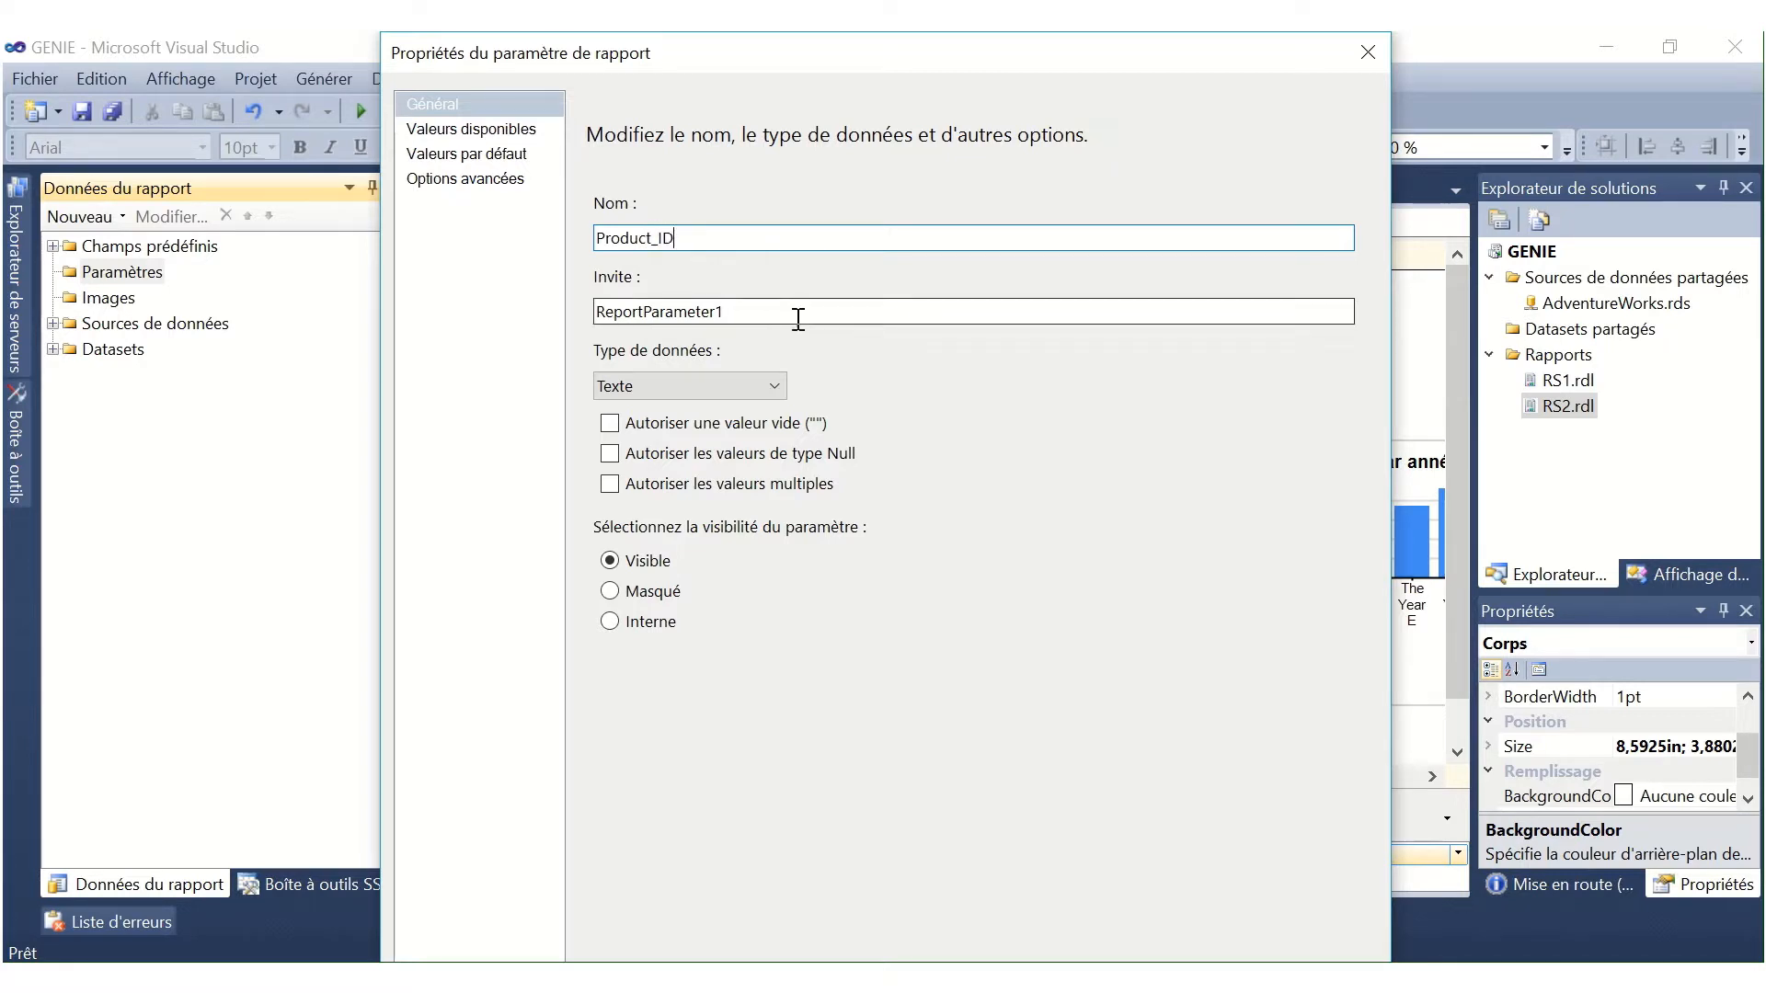
pyautogui.press('BackSpace')
pyautogui.press('BackSpace')
pyautogui.press('BackSpace')
pyautogui.press('BackSpace')
pyautogui.press('BackSpace')
pyautogui.press('BackSpace')
pyautogui.press('BackSpace')
pyautogui.press('BackSpace')
pyautogui.press('BackSpace')
pyautogui.press('BackSpace')
pyautogui.press('BackSpace')
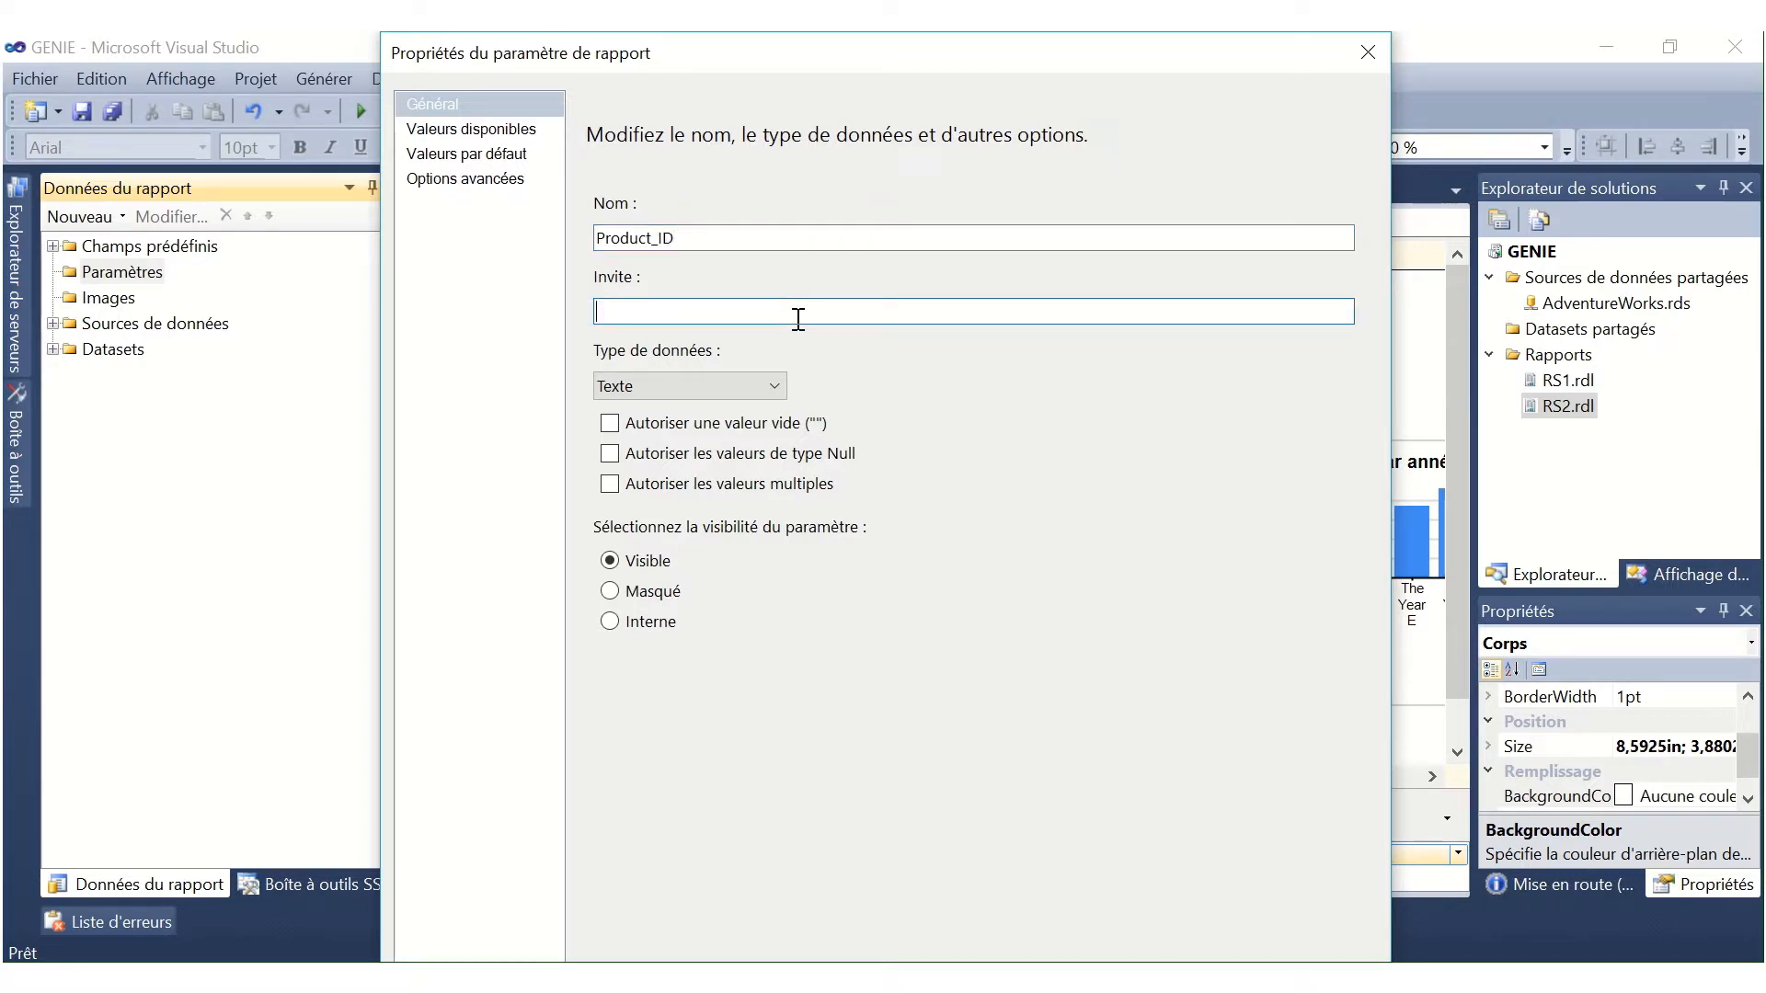
pyautogui.write('roduit à sélectionner')
pyautogui.click(688, 392)
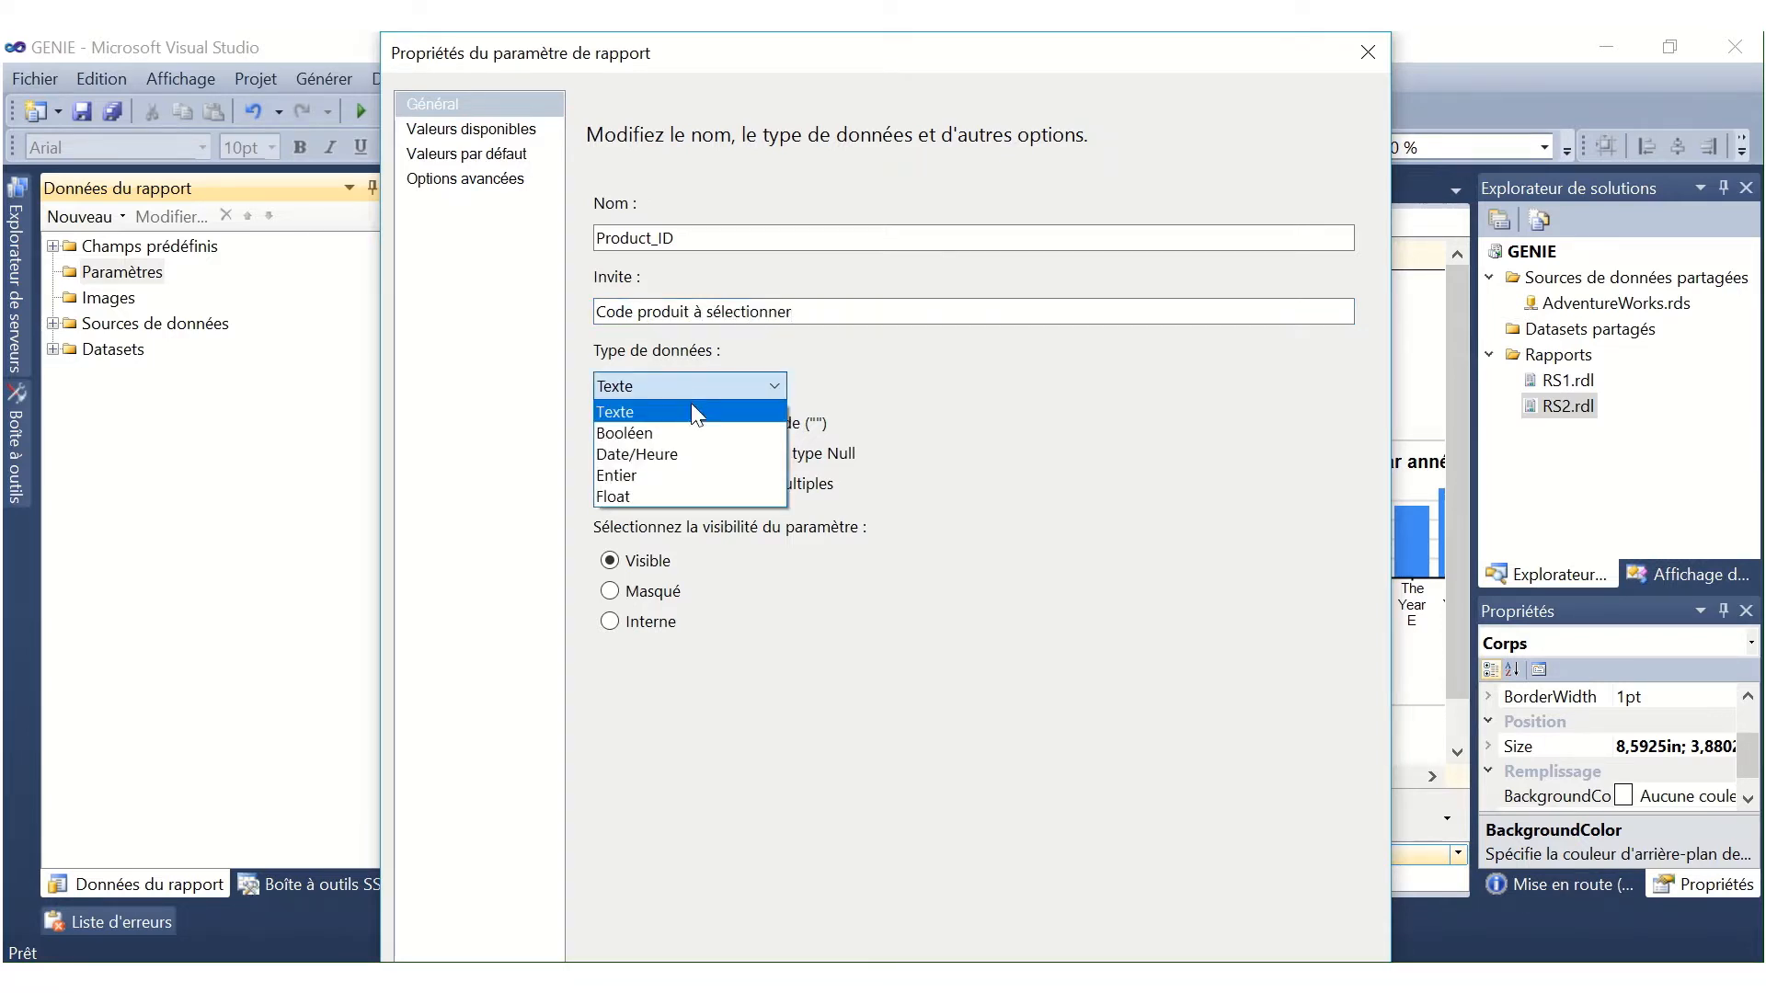
pyautogui.click(693, 476)
pyautogui.press('Return')
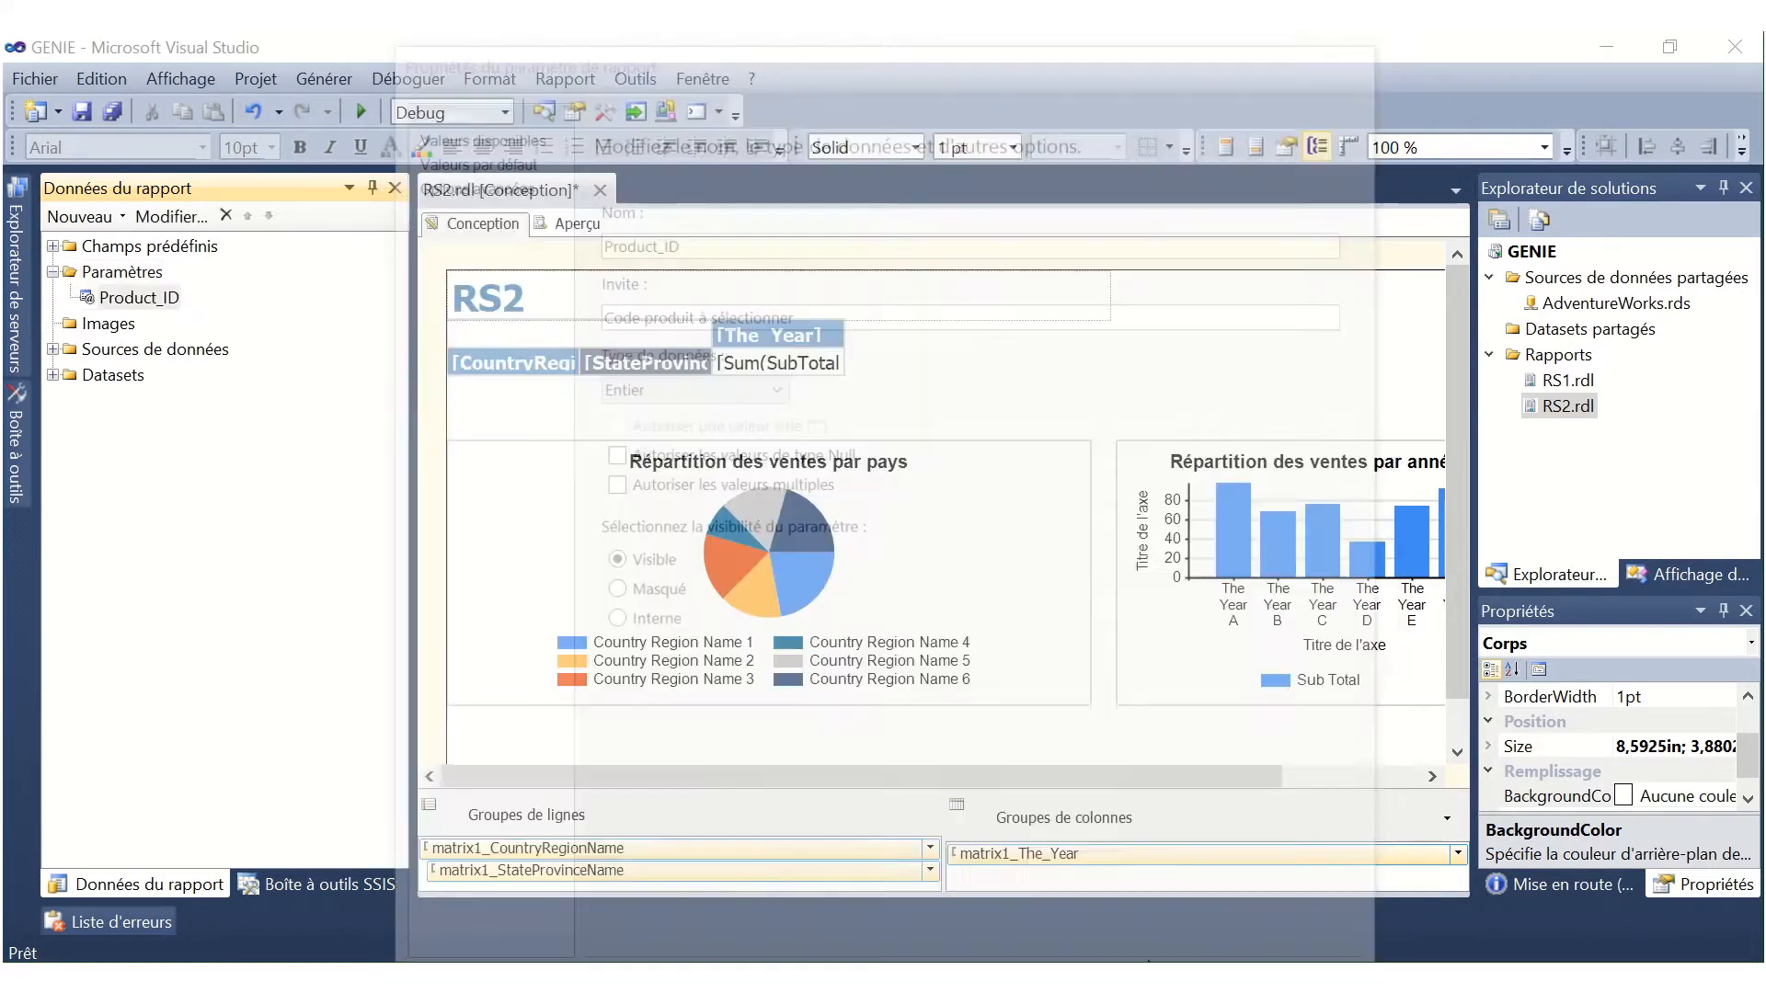
pyautogui.click(53, 375)
pyautogui.click(107, 400)
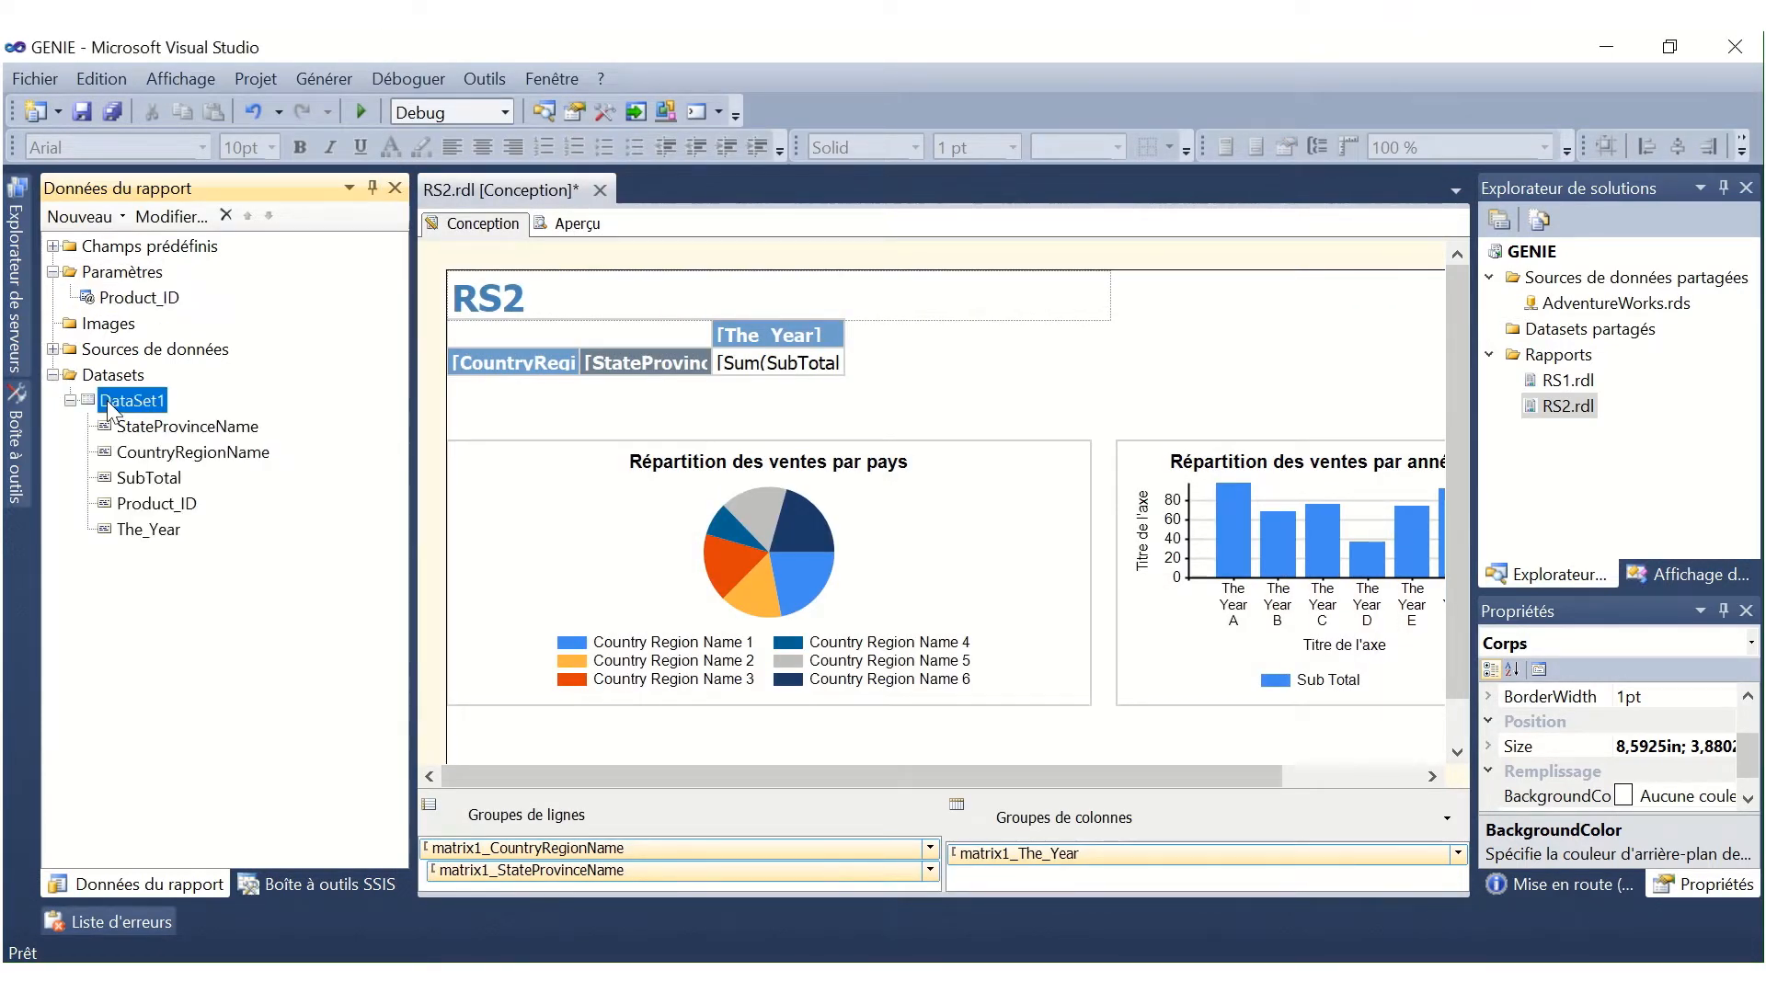
pyautogui.rightClick(107, 400)
pyautogui.click(175, 541)
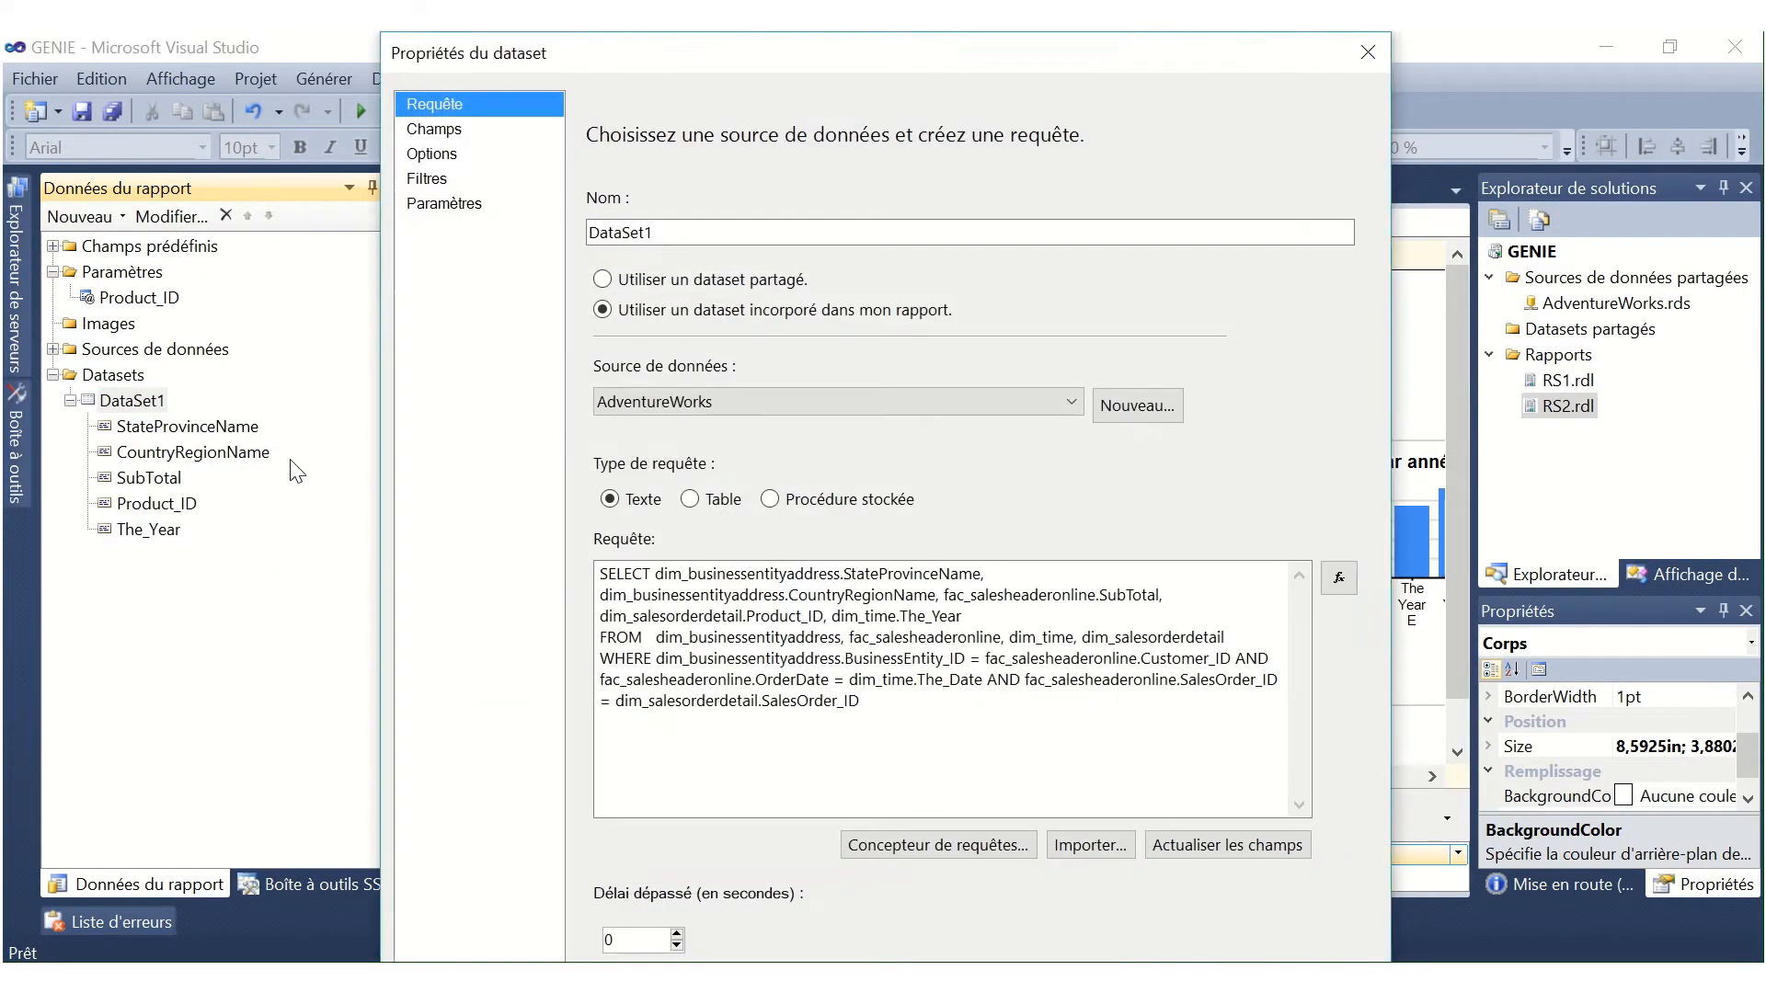
pyautogui.click(440, 175)
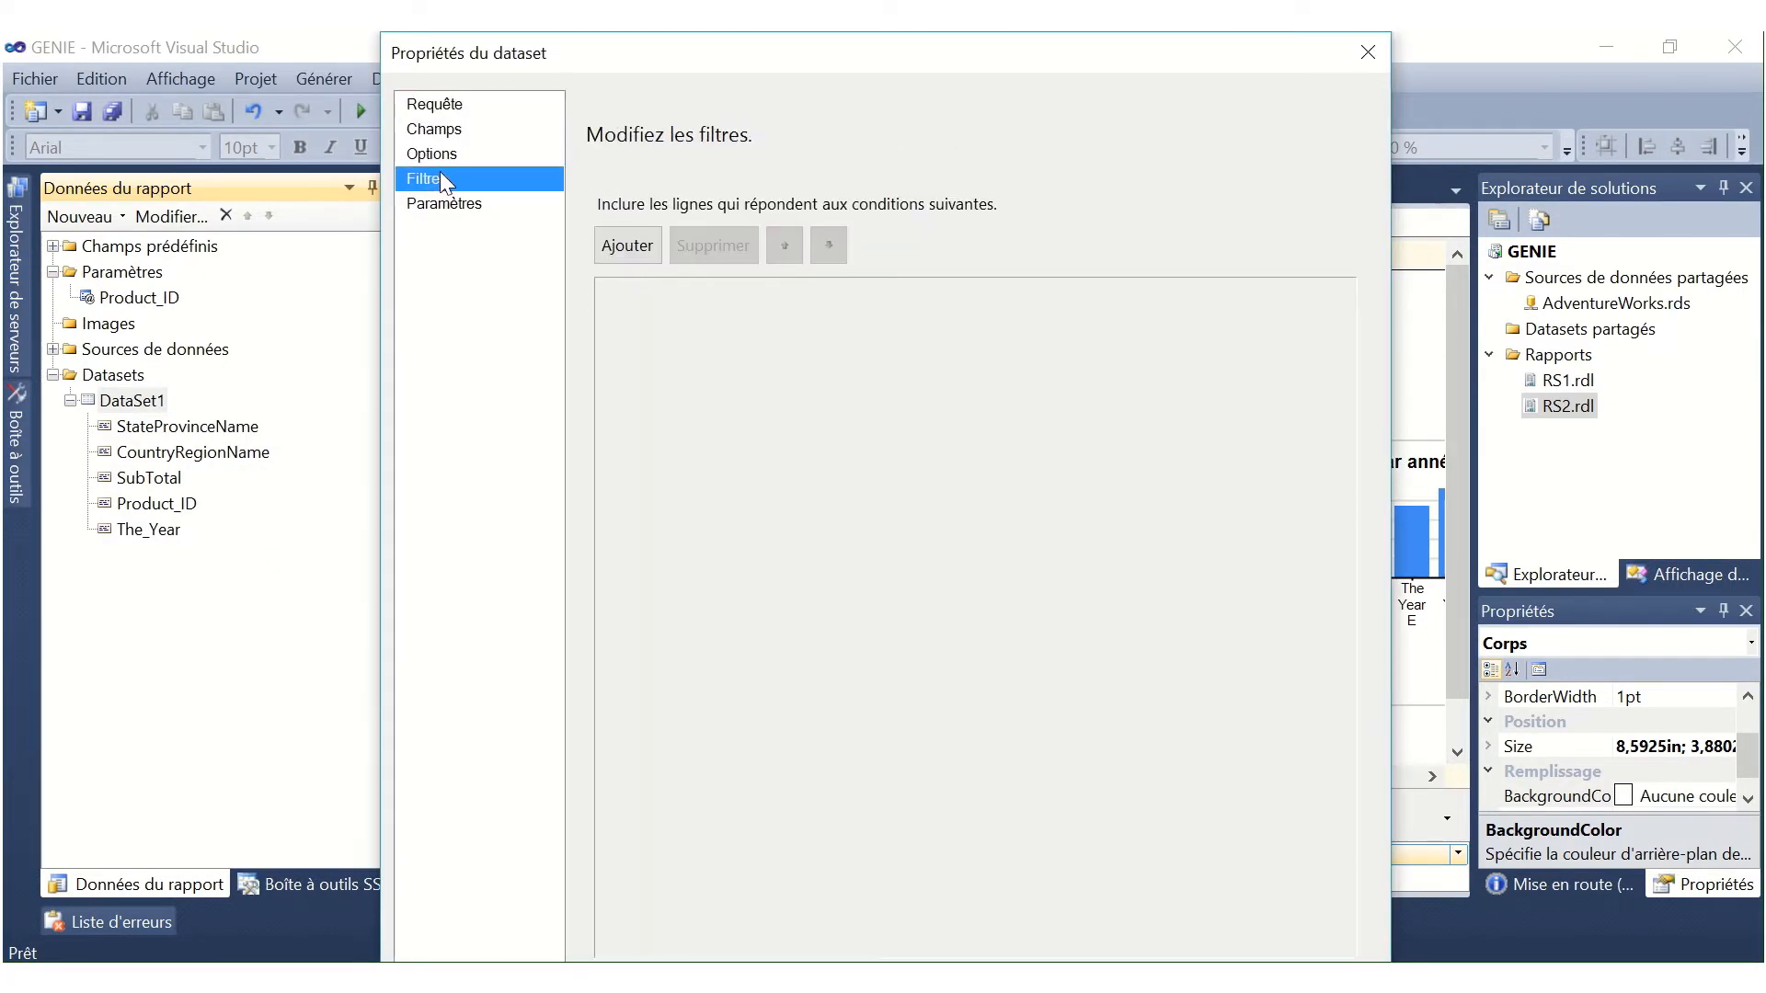
pyautogui.click(641, 246)
pyautogui.click(1121, 308)
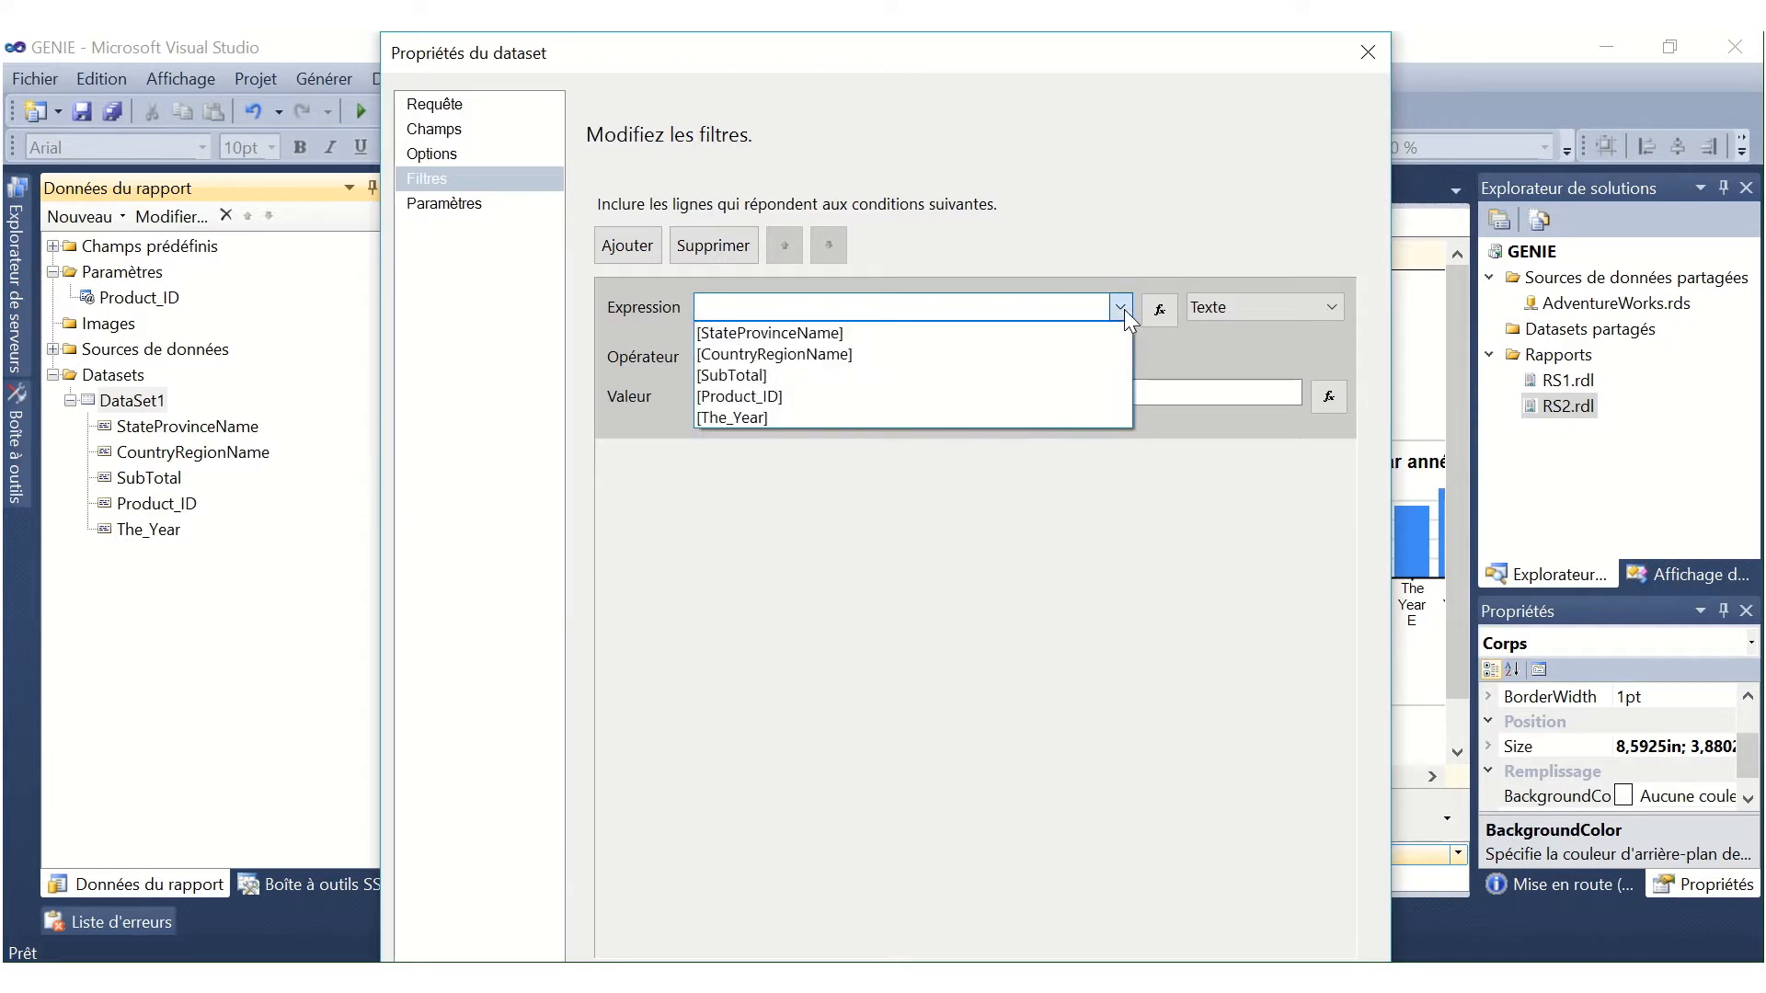
pyautogui.click(1092, 396)
pyautogui.click(1058, 396)
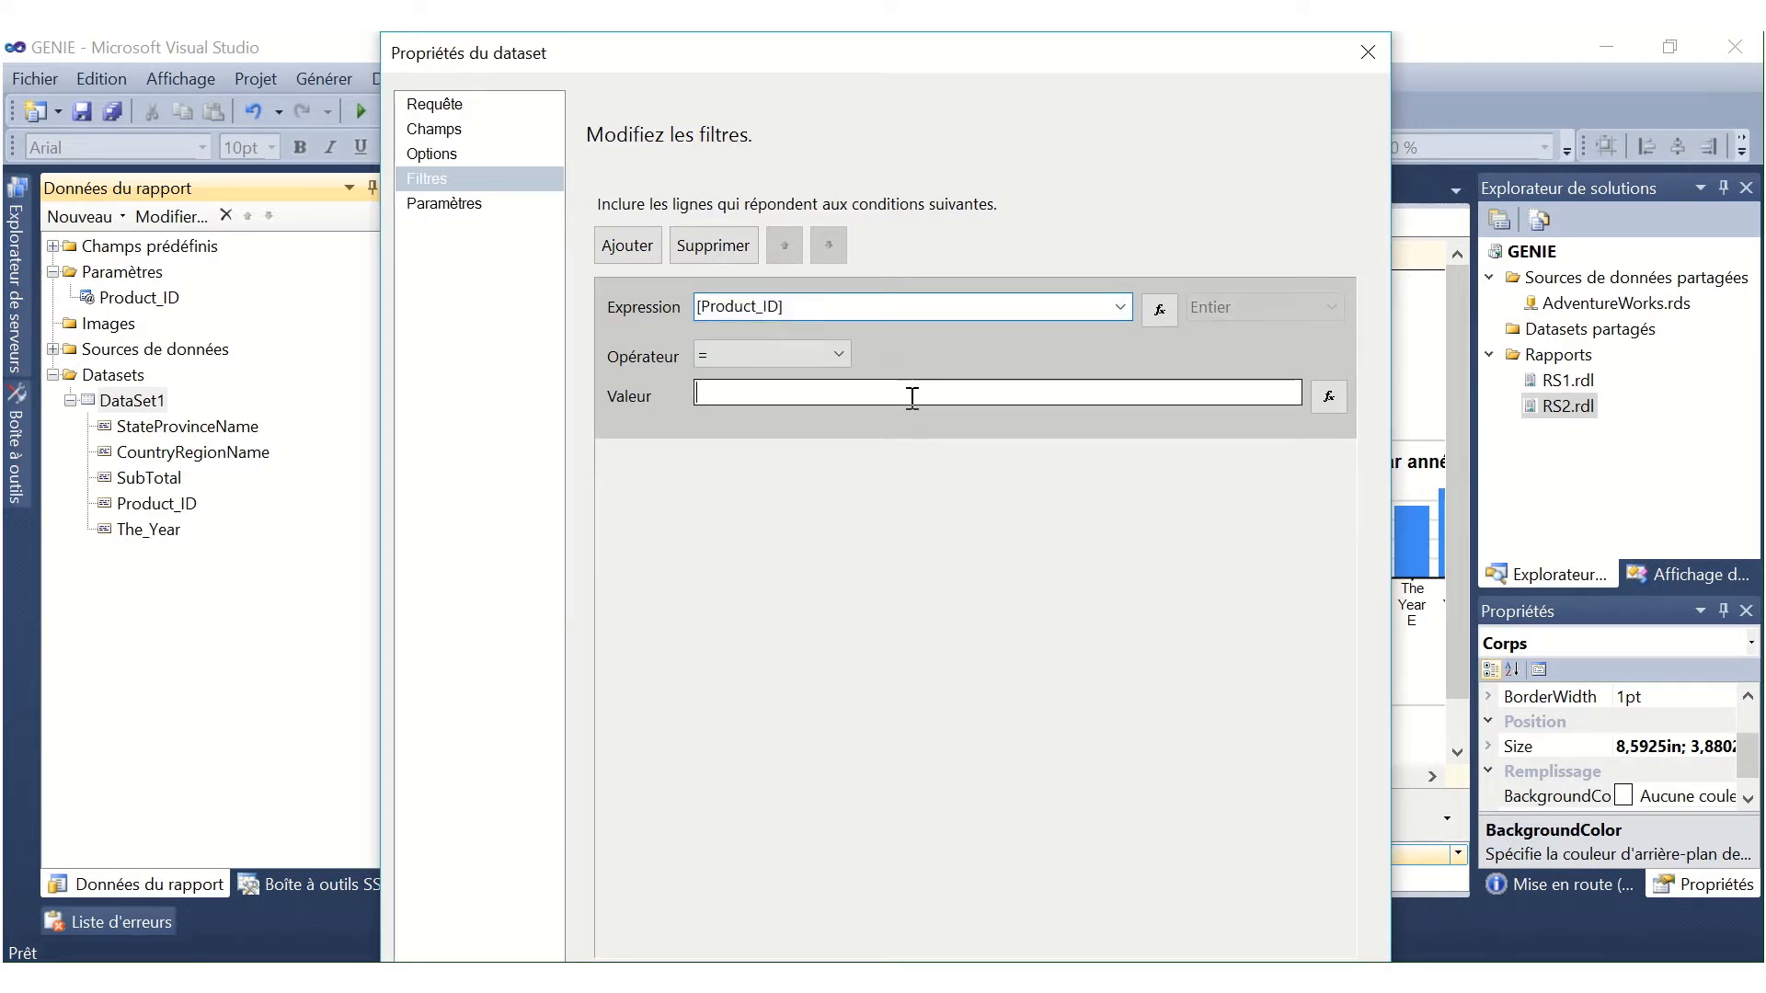
pyautogui.write('[')
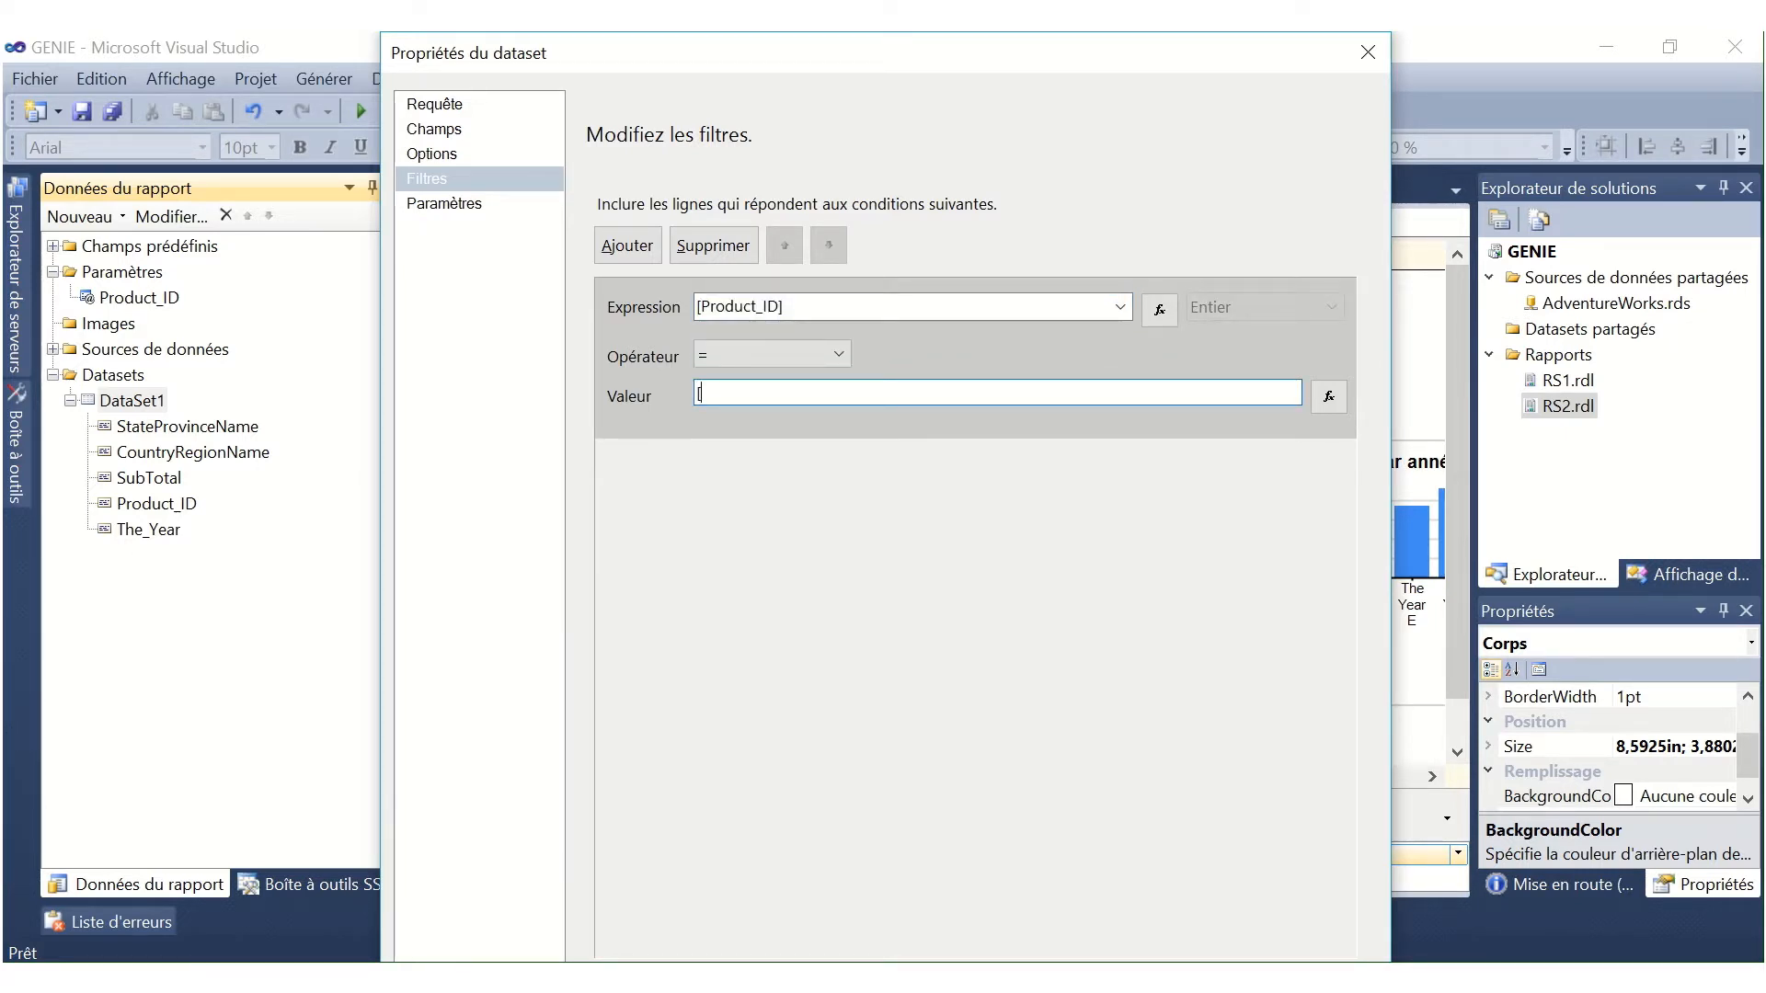
pyautogui.write('@Product_ID]')
pyautogui.press('Return')
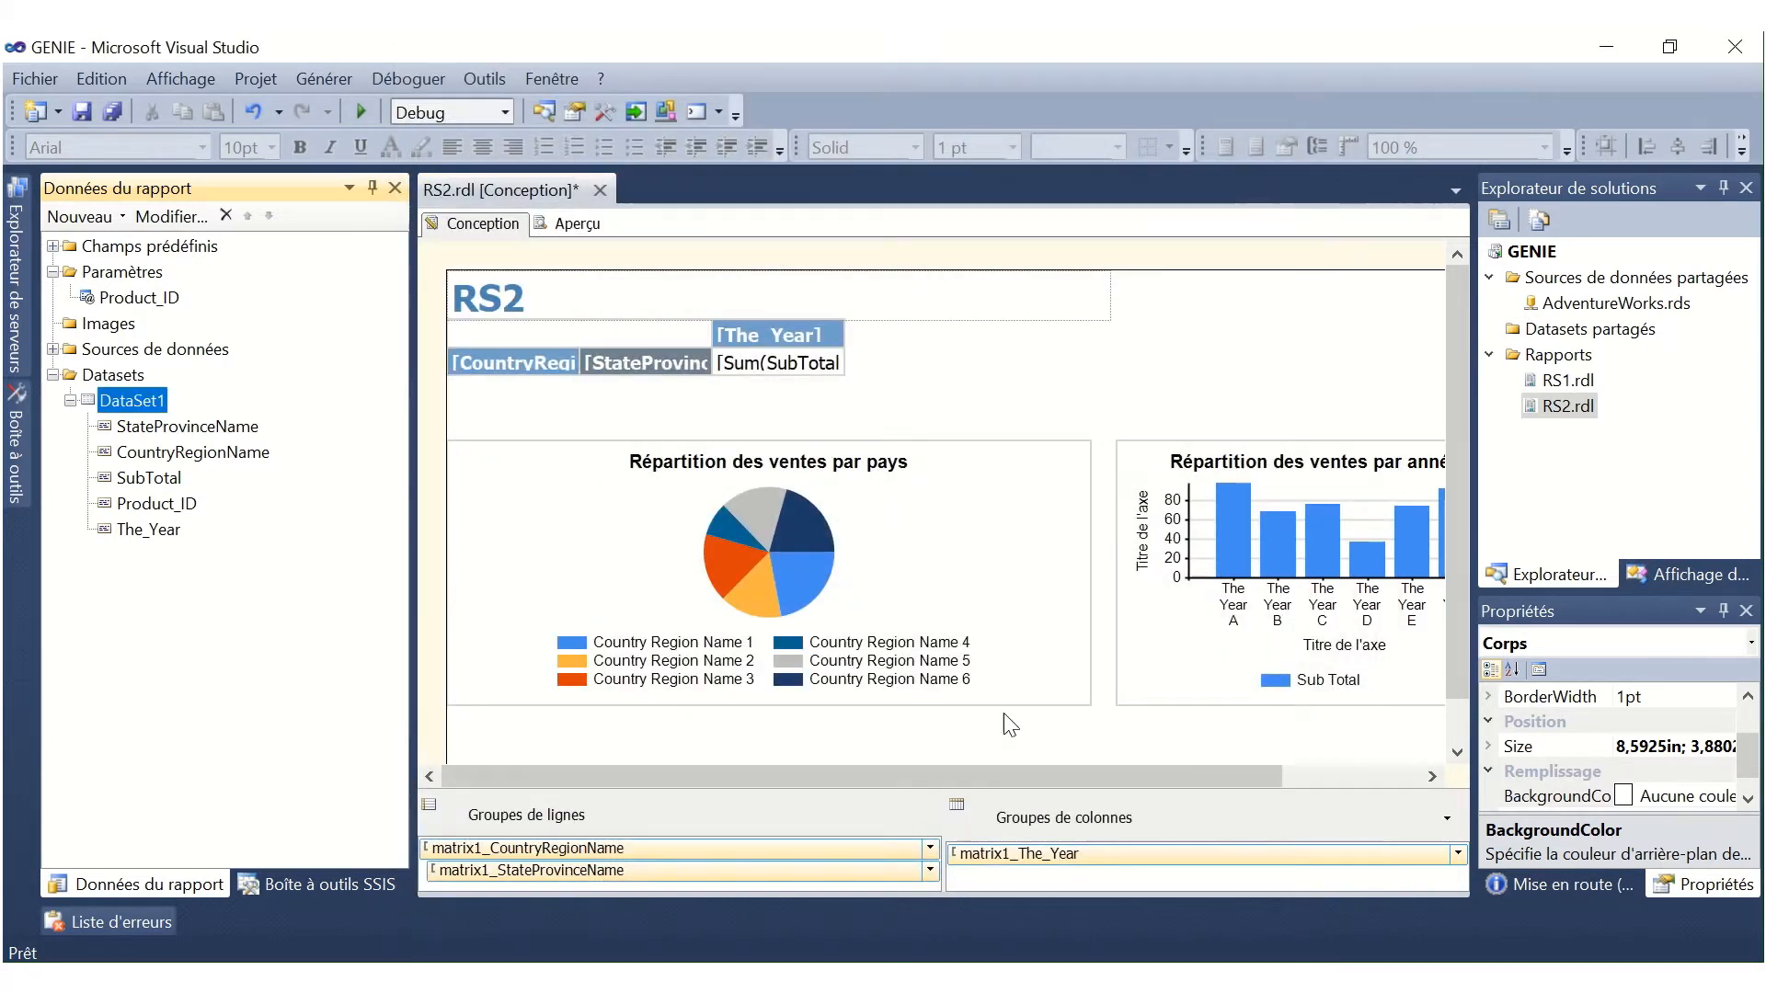
# Step: Preview the RS2 report for product code 712
pyautogui.click(572, 226)
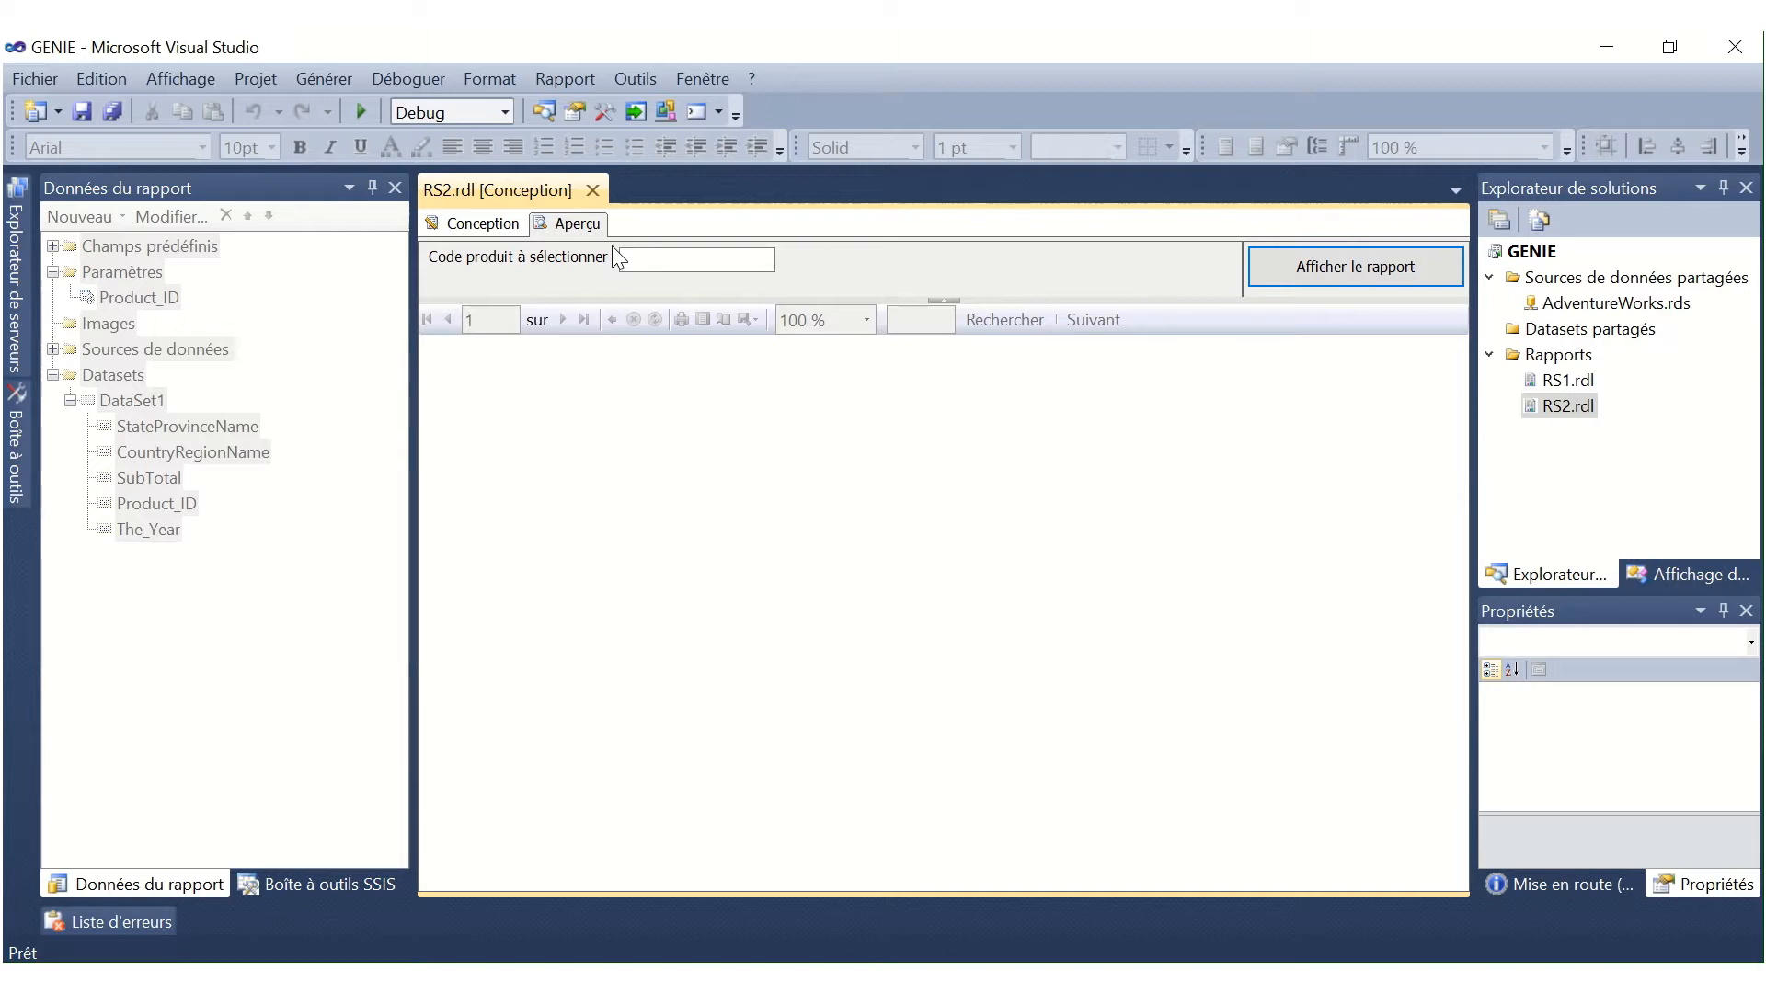
pyautogui.click(706, 258)
pyautogui.write('712')
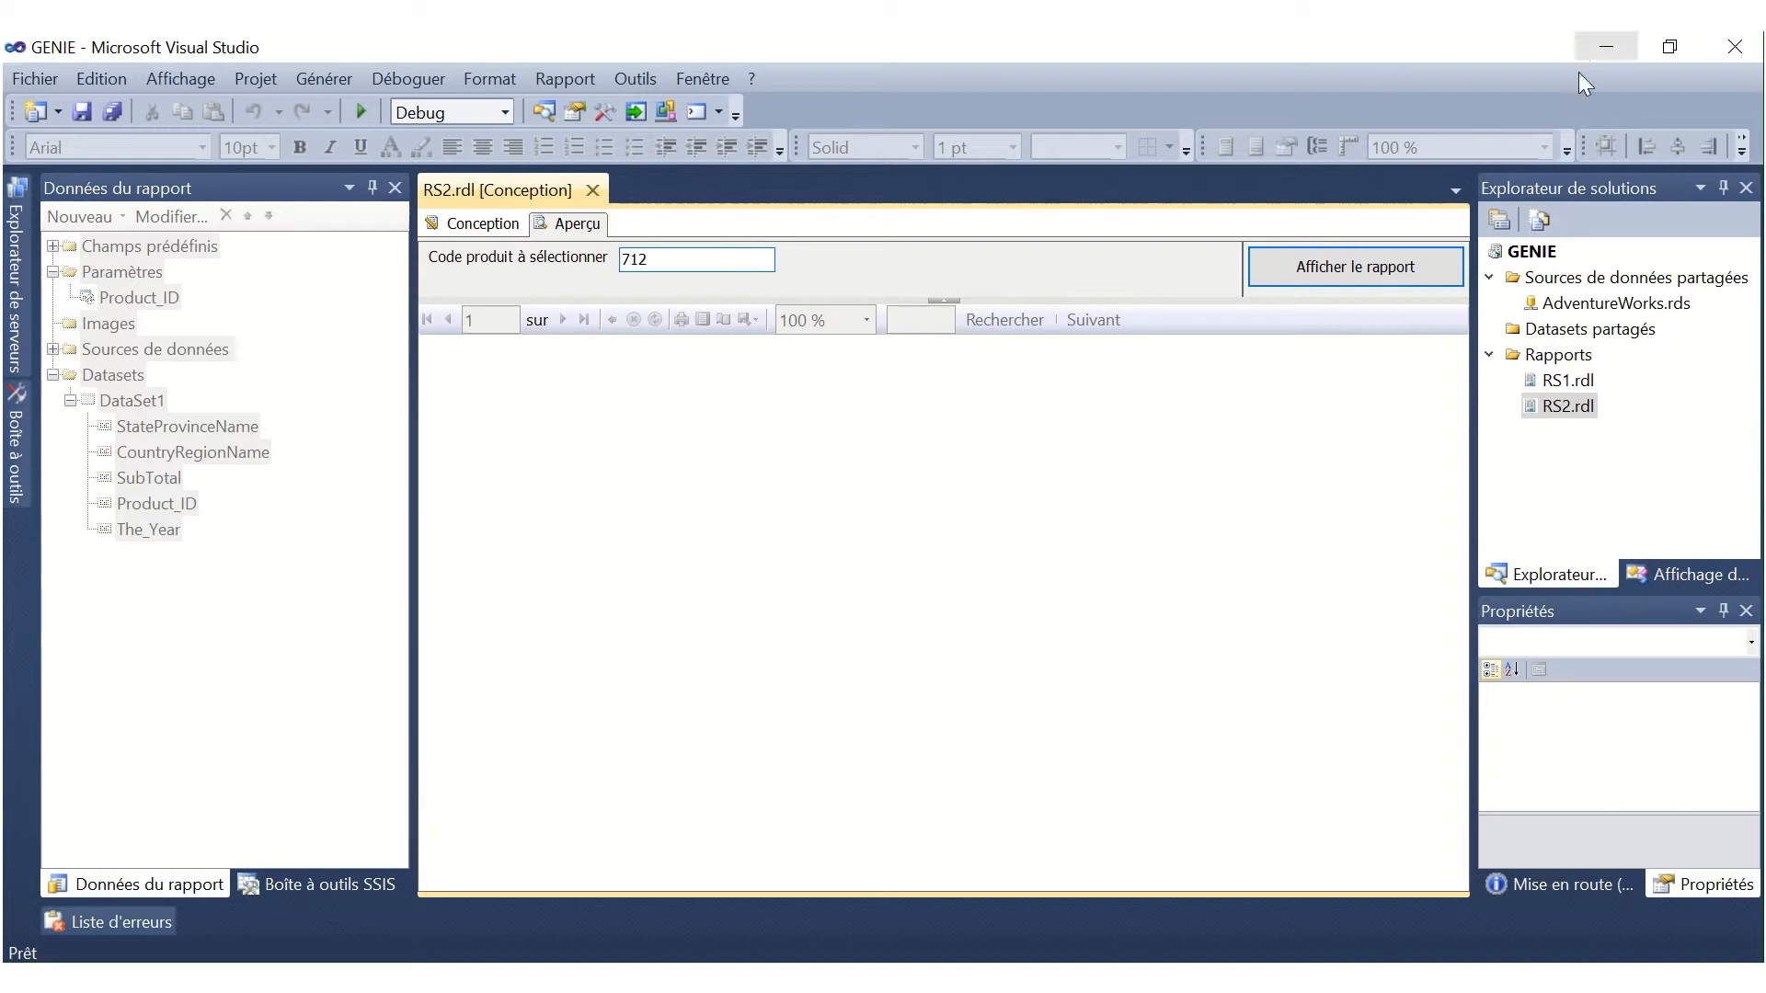
pyautogui.click(1404, 265)
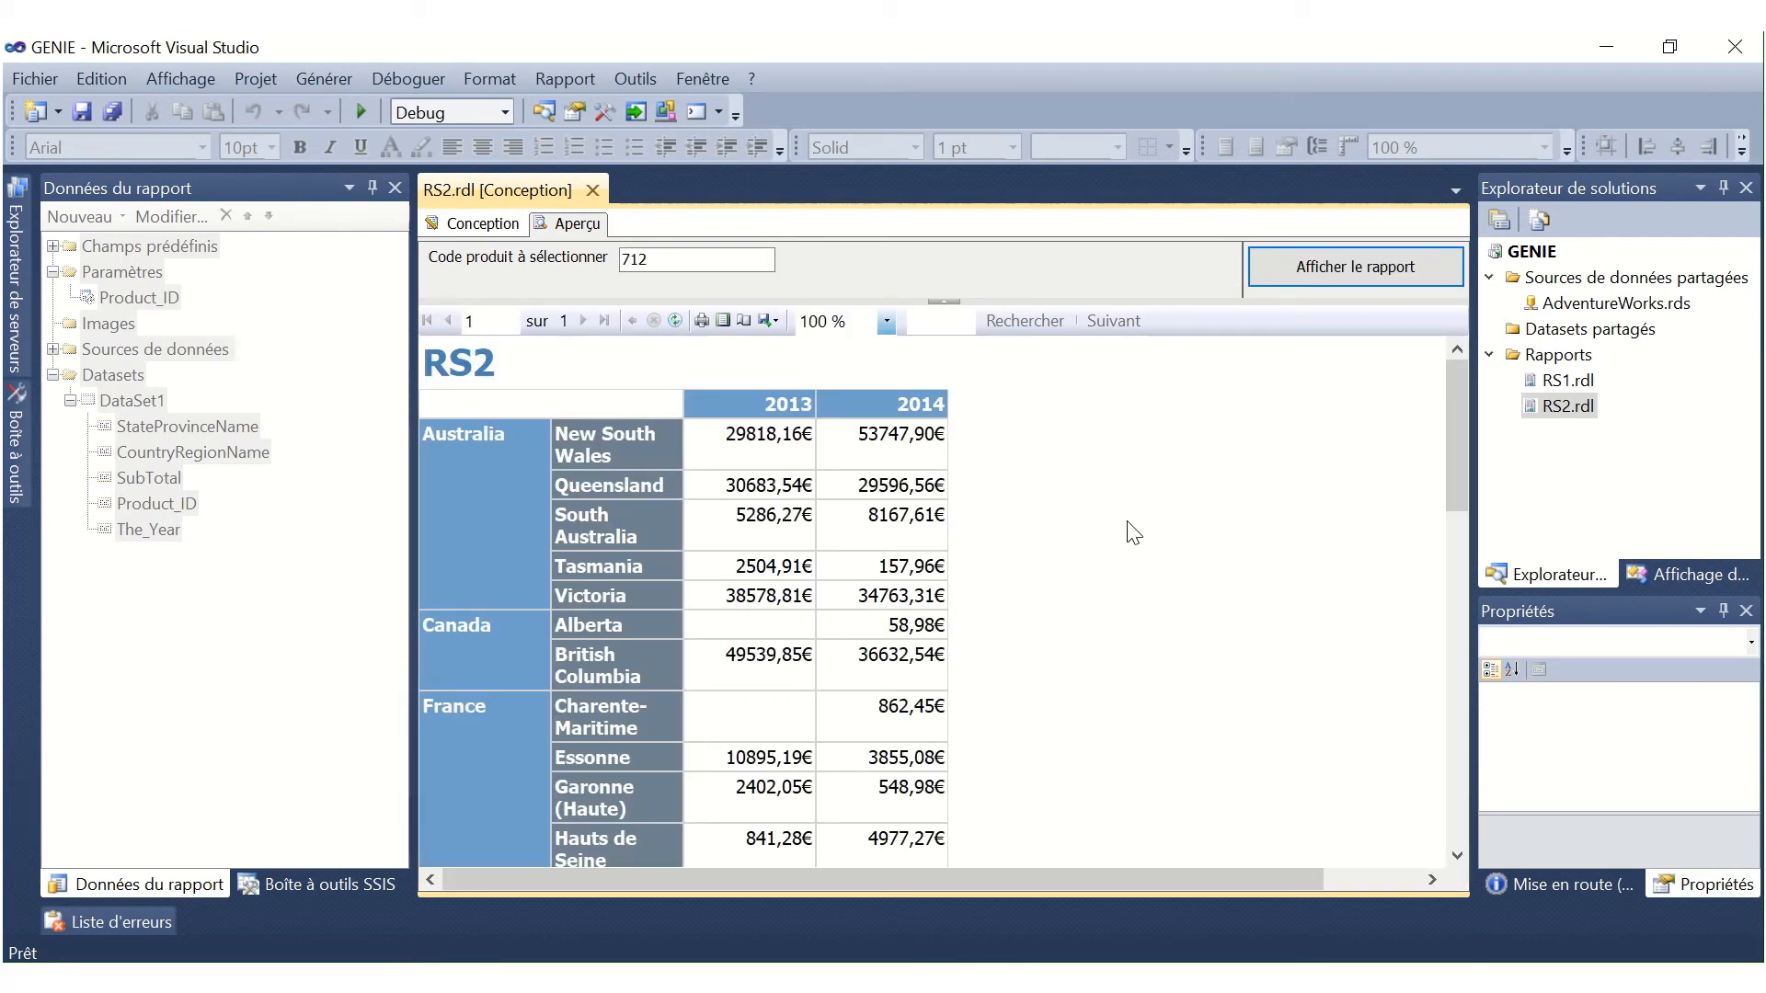
# Step: Review the previewed report's matrix and both charts, and return to the design view
pyautogui.scroll(-1, 1132, 534)
pyautogui.scroll(1, 1045, 541)
pyautogui.scroll(-10, 658, 467)
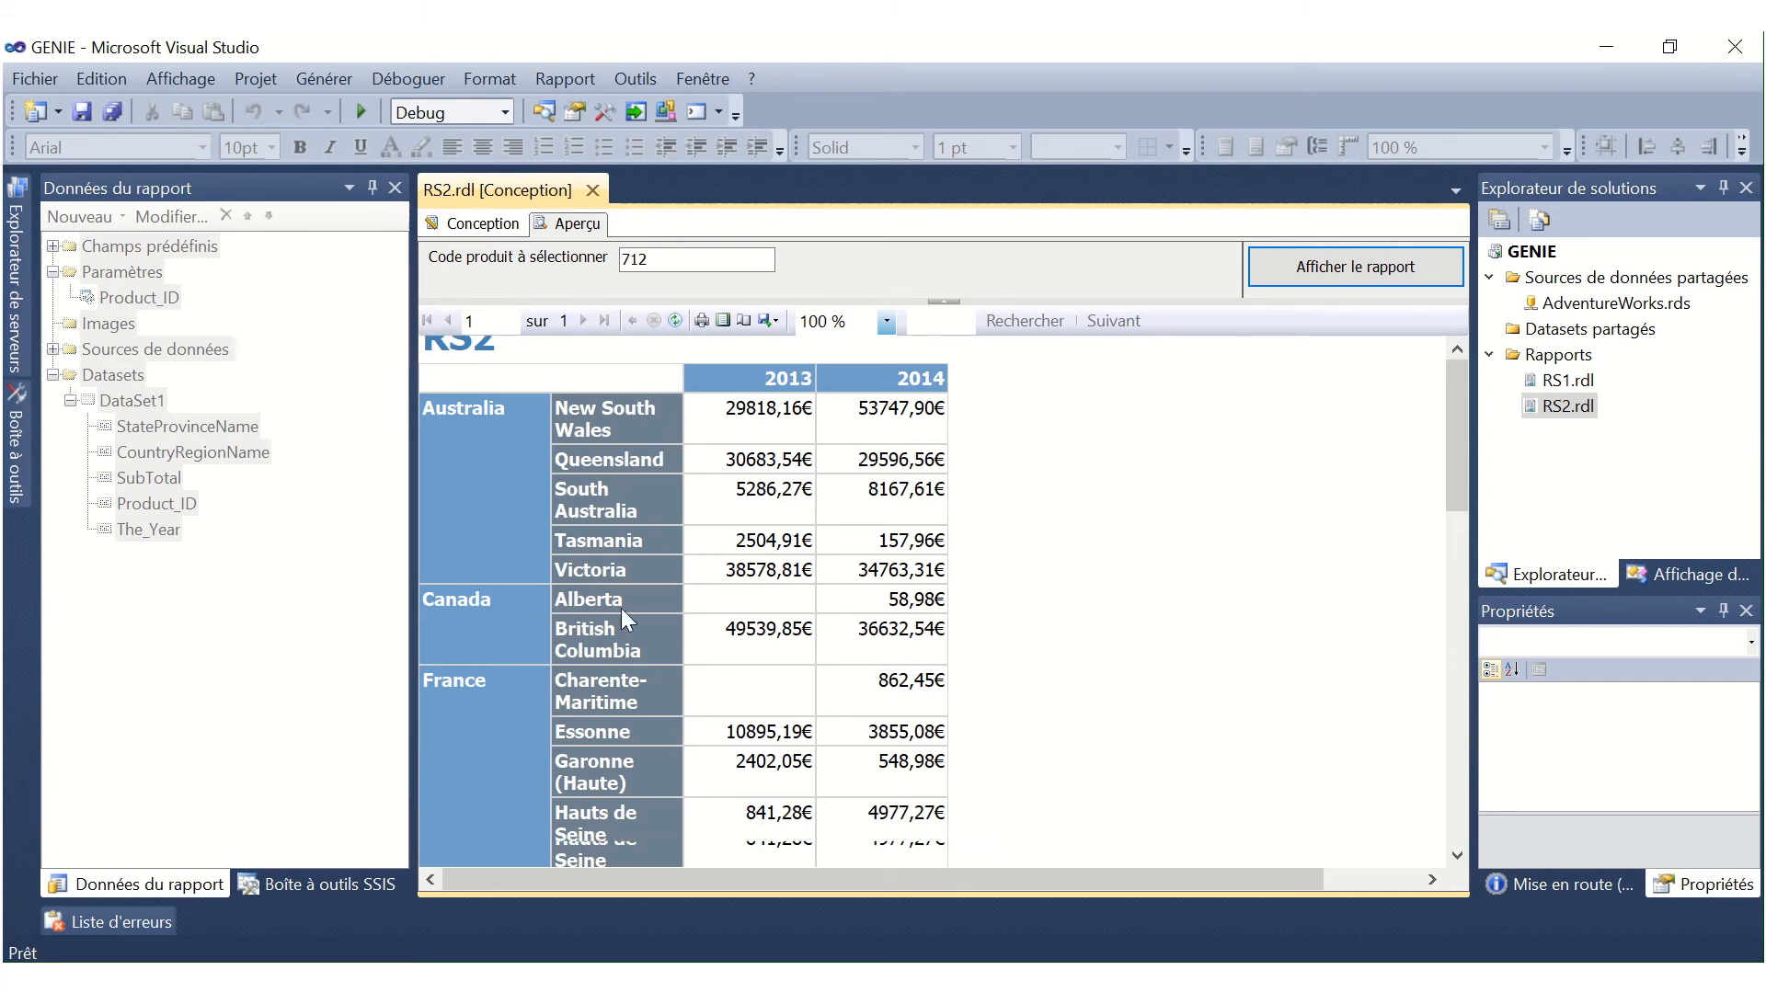
pyautogui.scroll(-10, 682, 595)
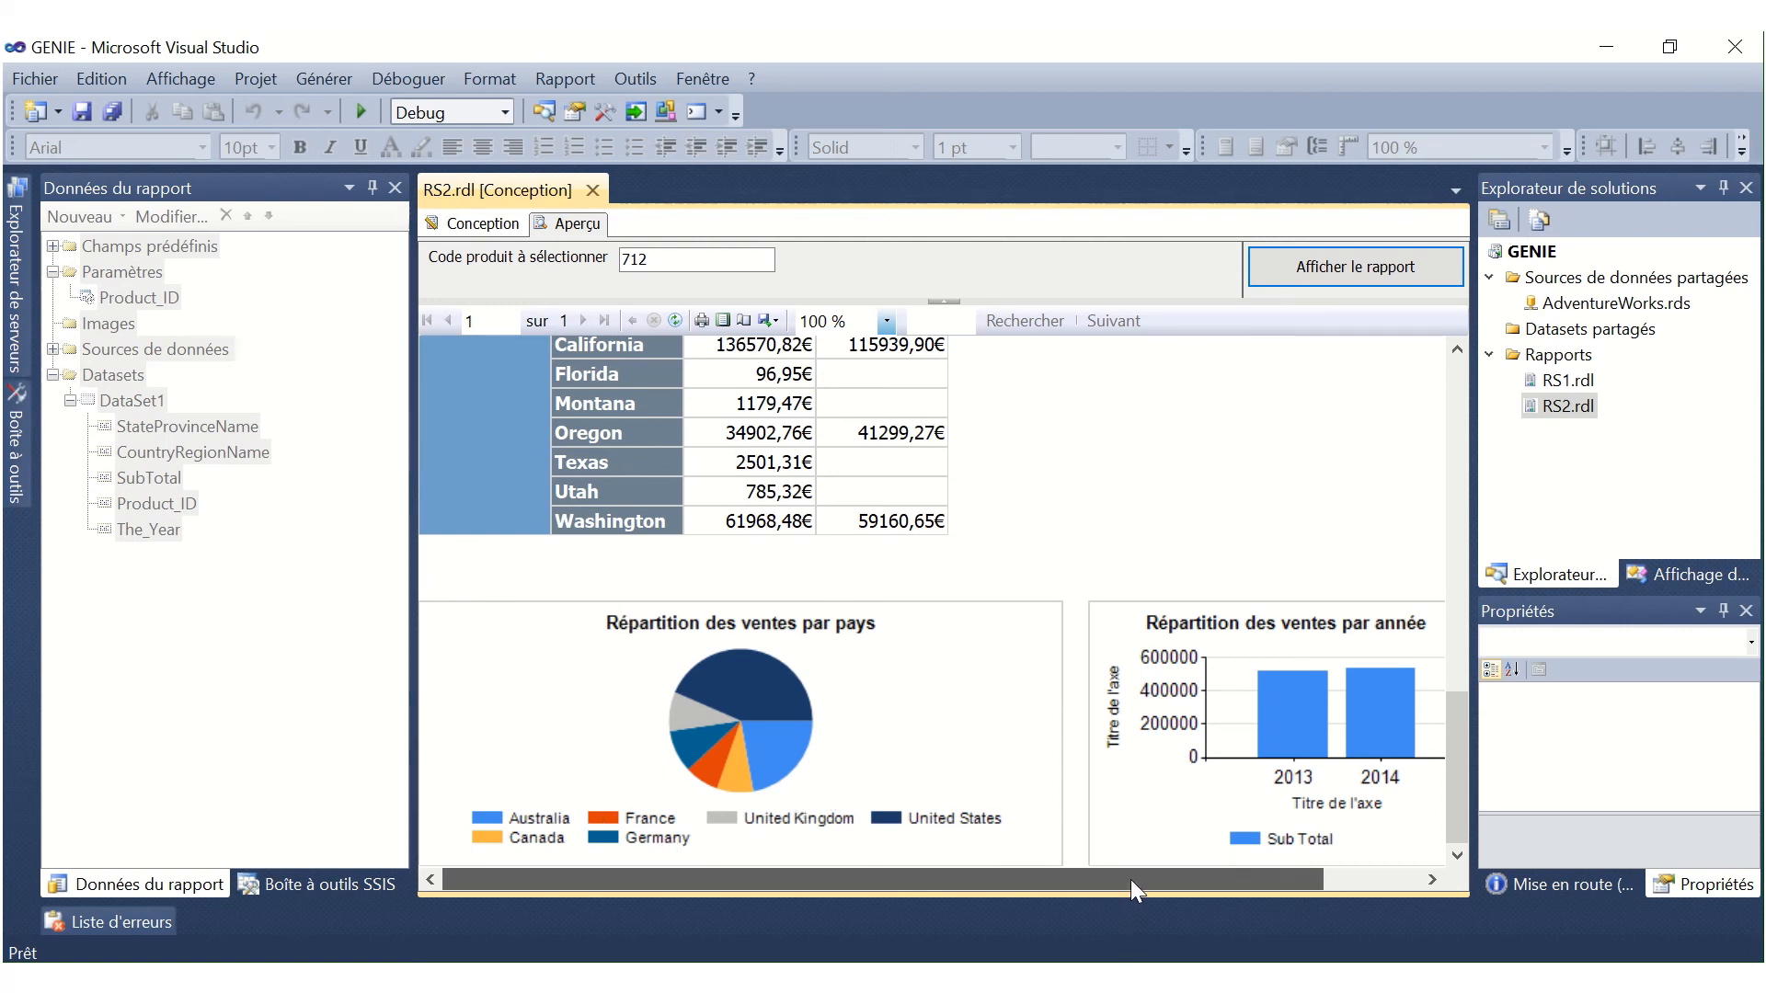
pyautogui.moveTo(1131, 880)
pyautogui.mouseDown()
pyautogui.moveTo(1328, 870)
pyautogui.moveTo(1105, 887)
pyautogui.mouseUp()
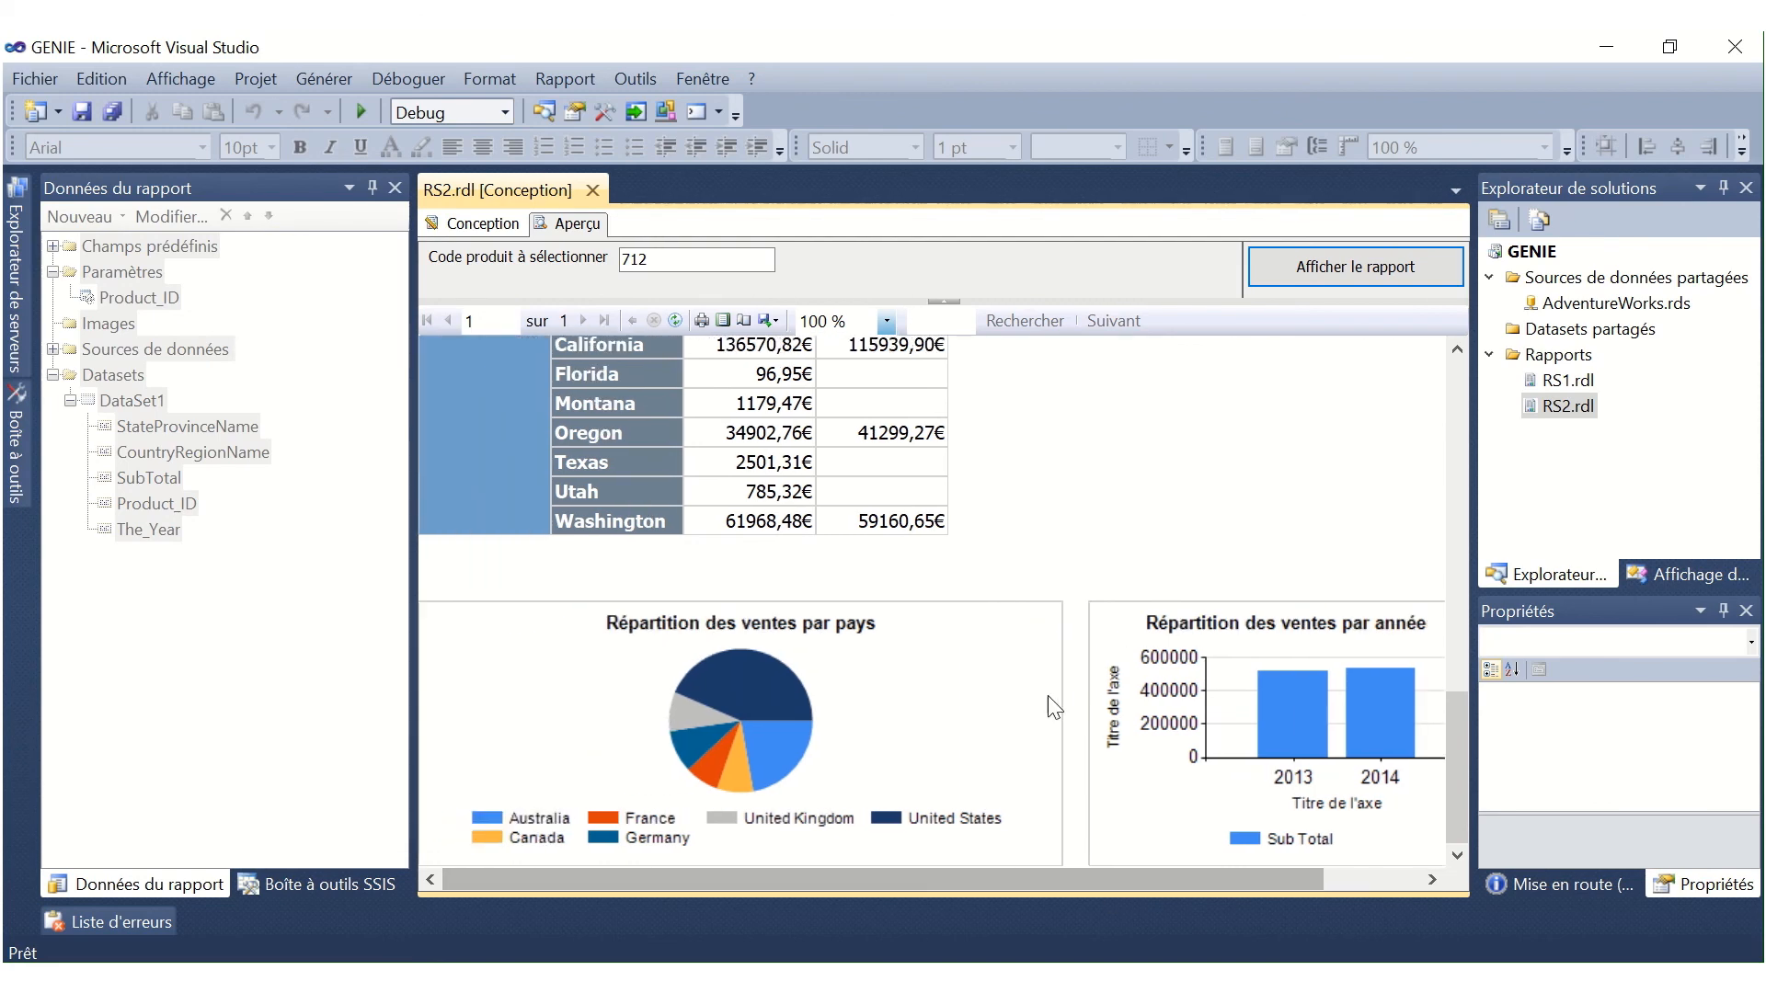
pyautogui.scroll(15, 1047, 696)
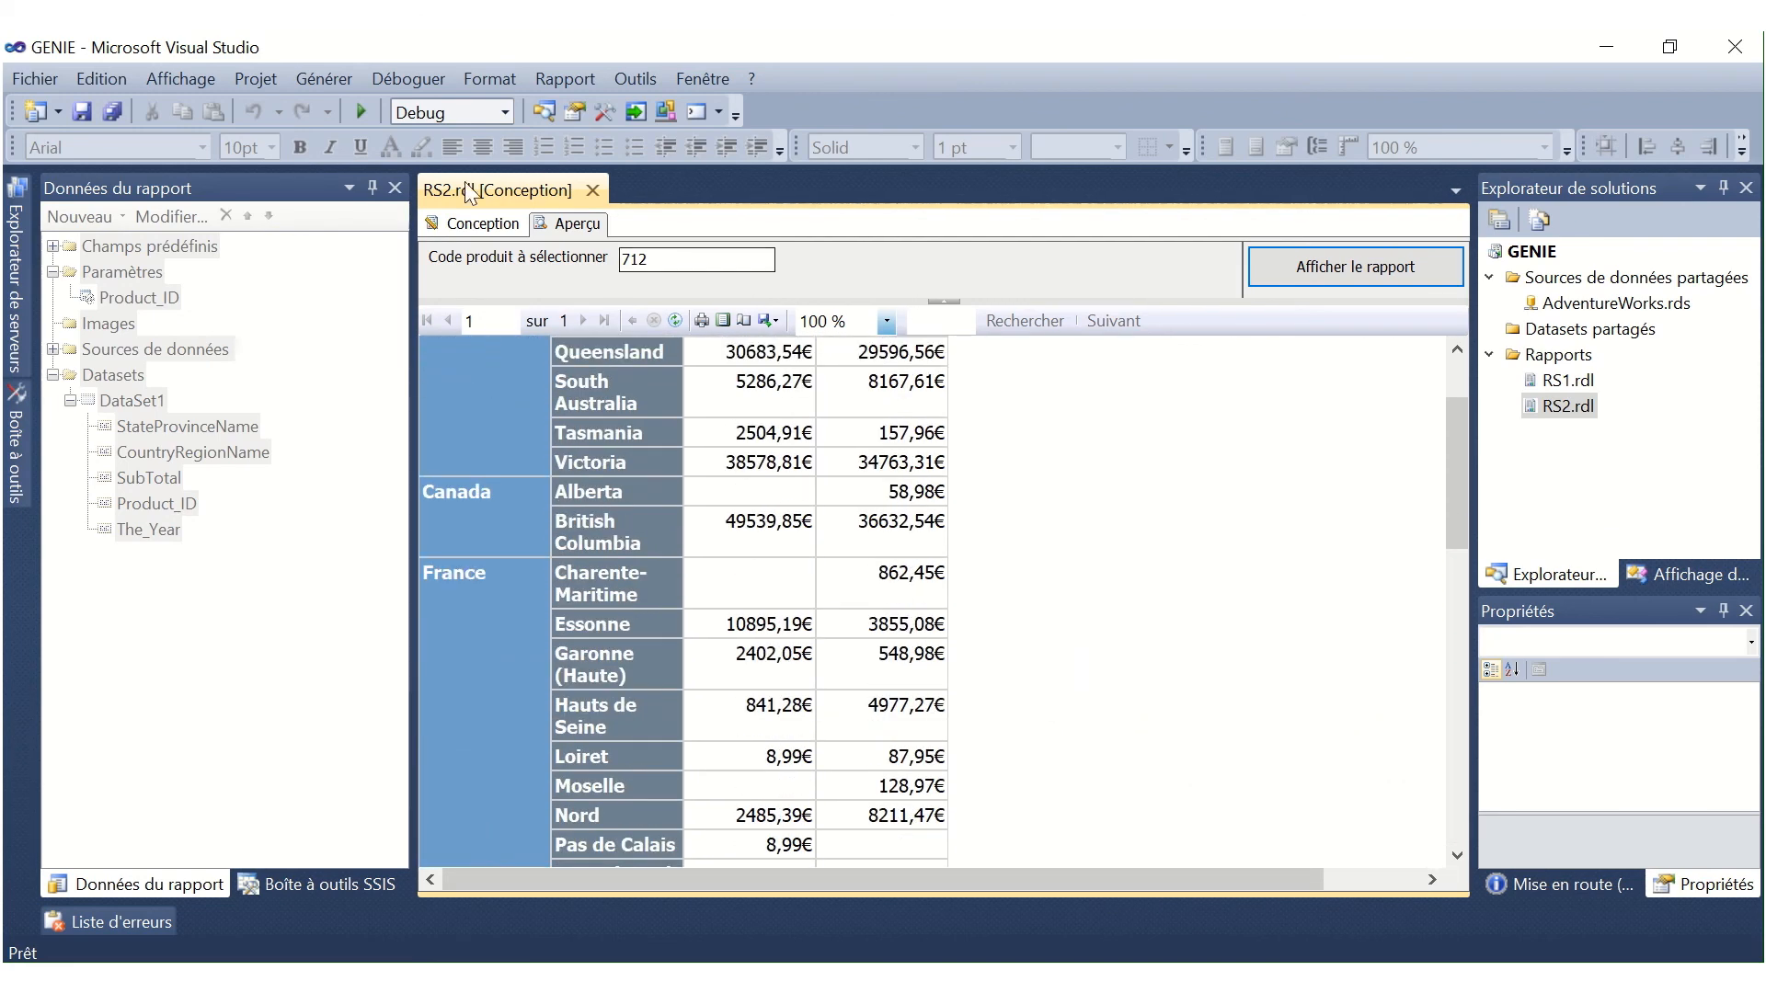
pyautogui.click(460, 225)
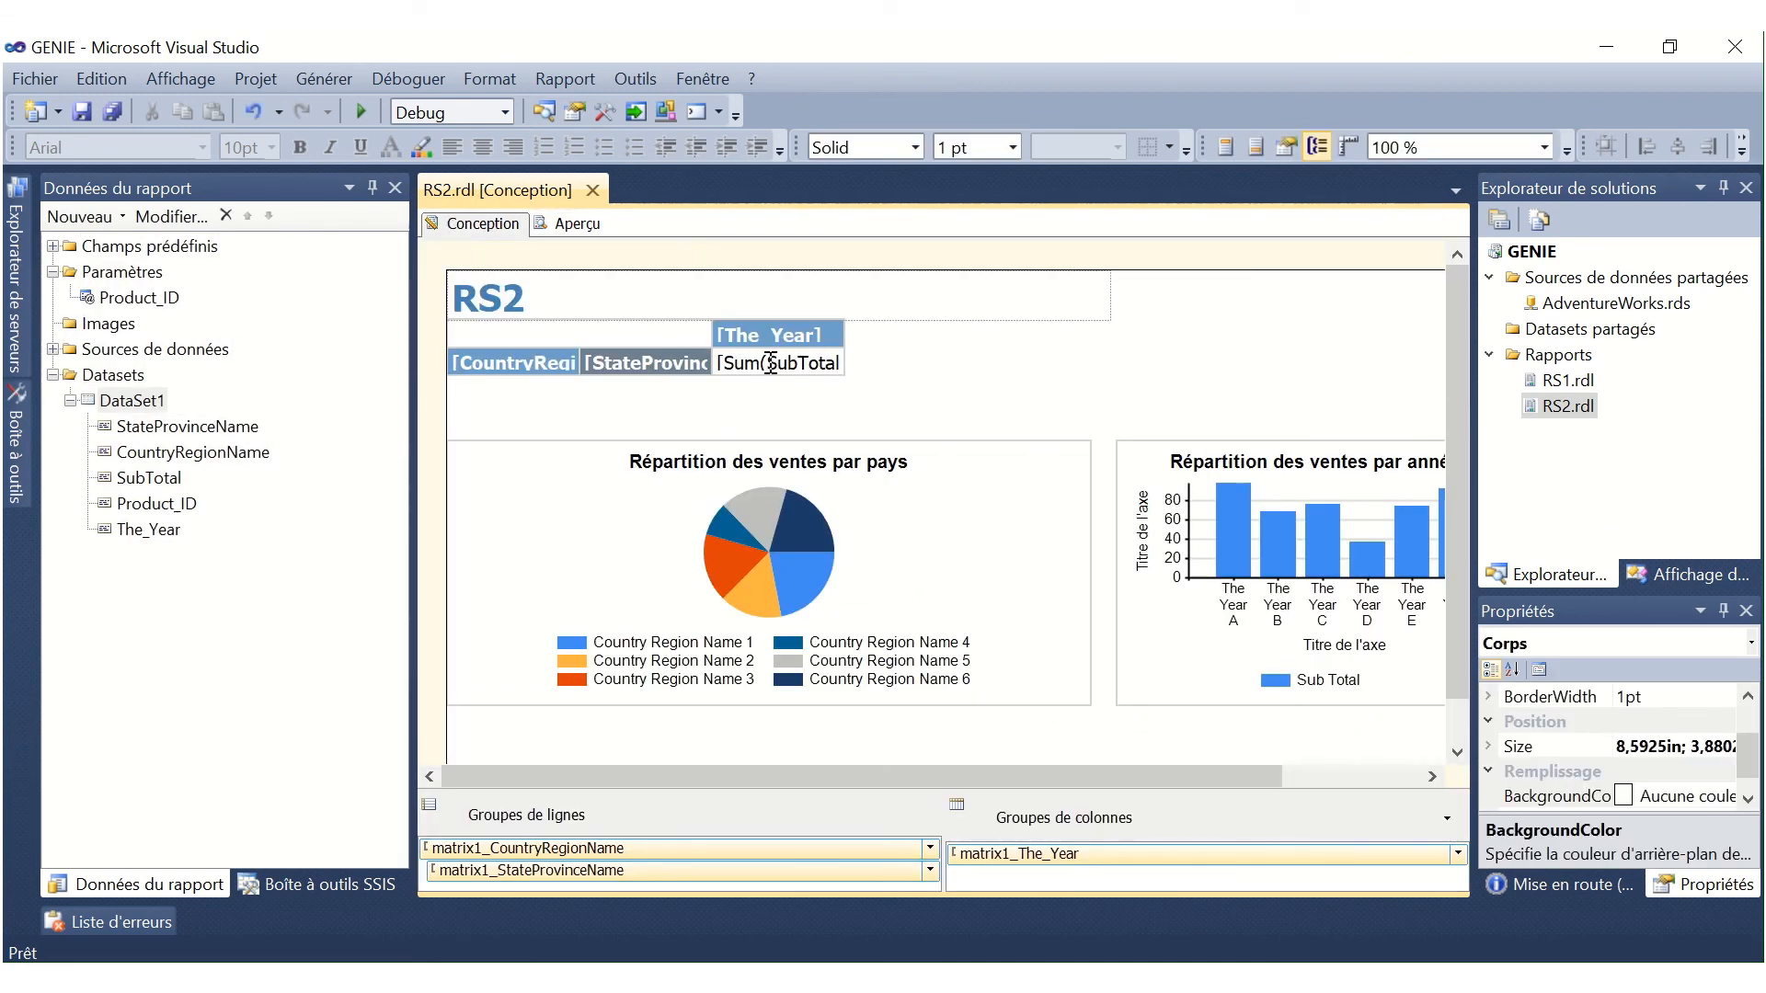